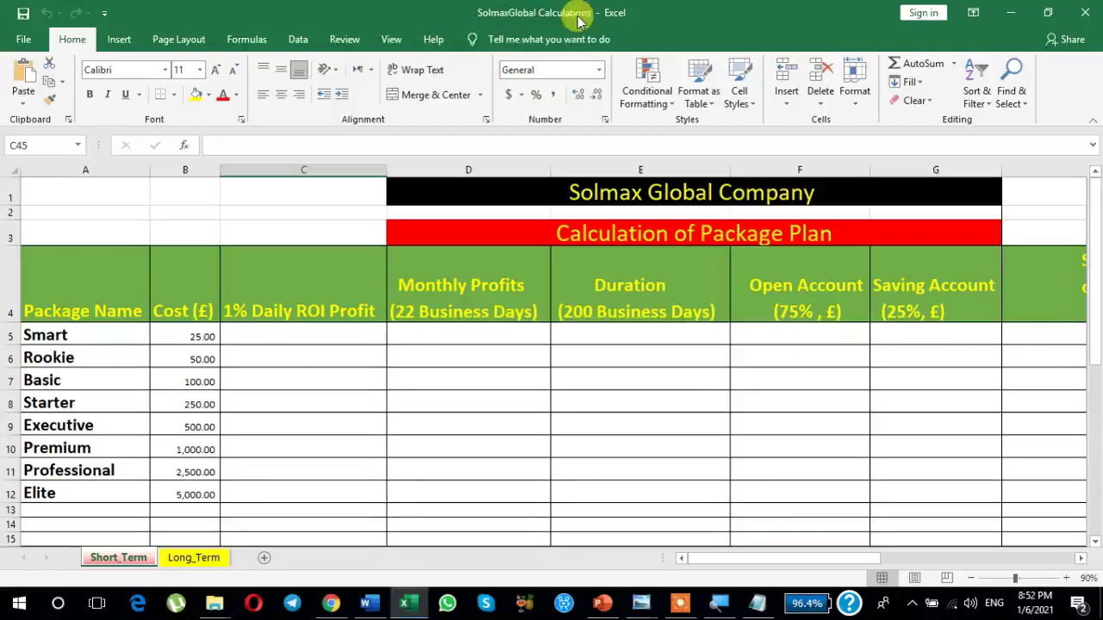
{"action": "left_click", "coordinate": [59, 606]}
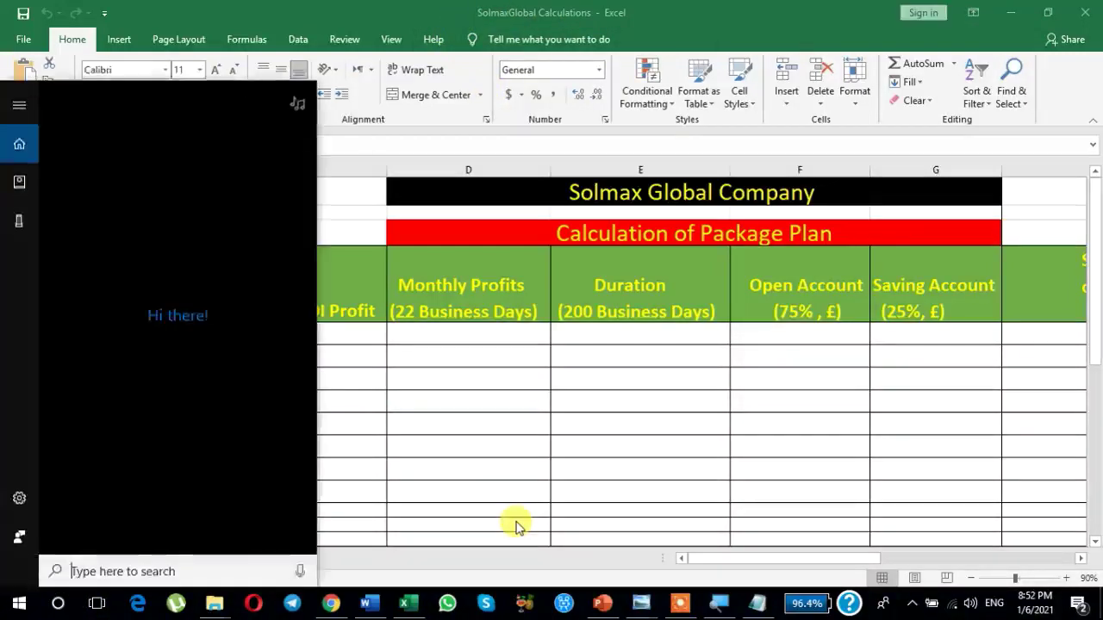
{"action": "type", "text": "excel"}
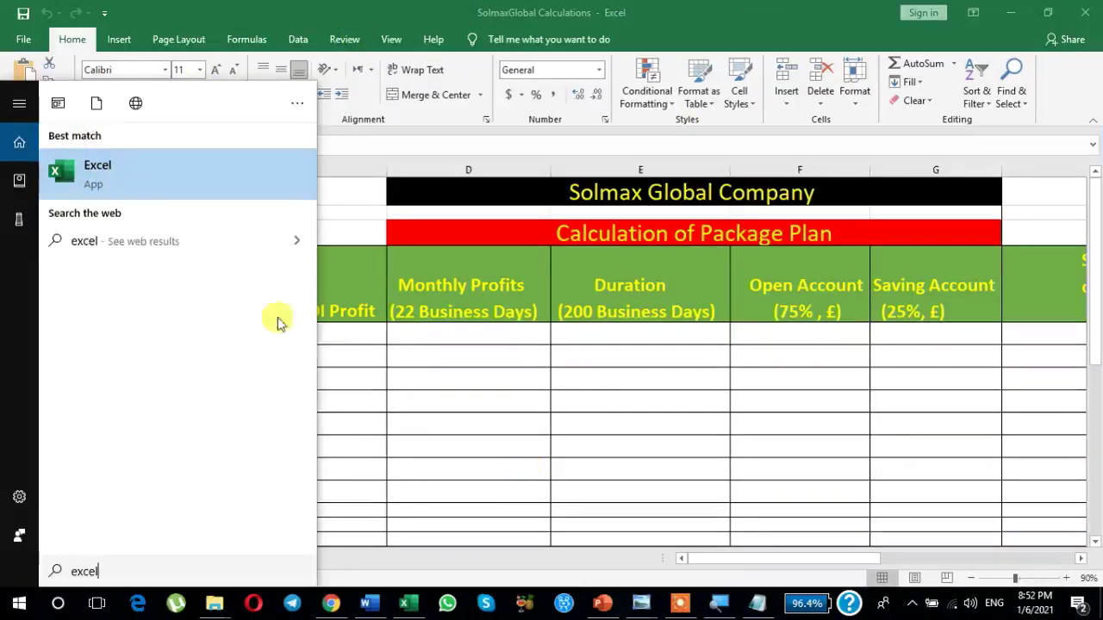
{"action": "left_click", "coordinate": [468, 373]}
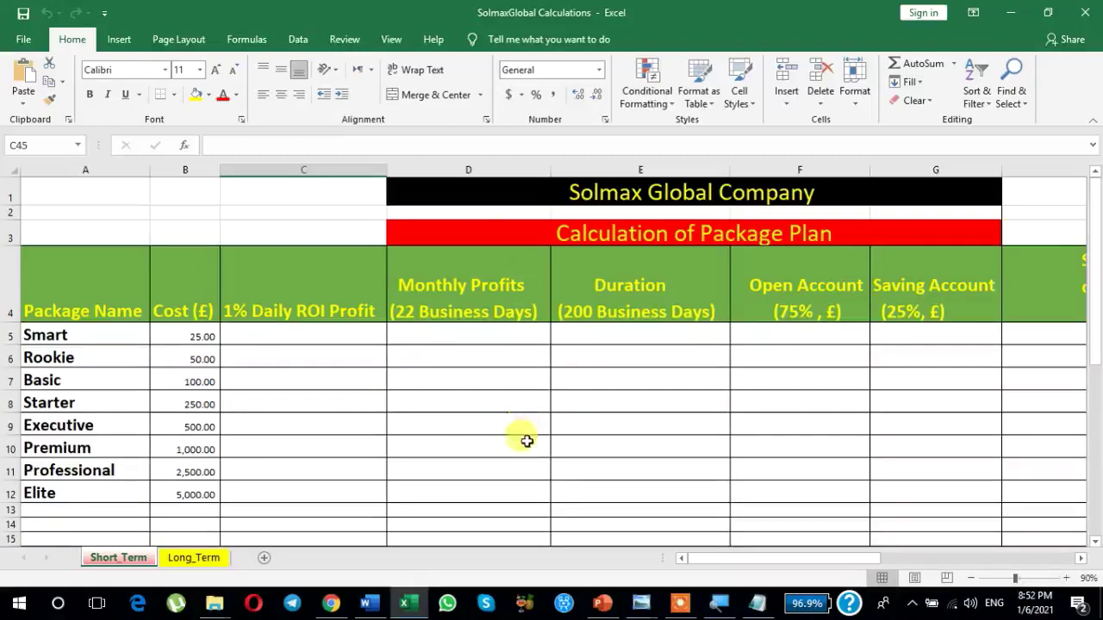
- Examine the package plan table and the currency conversion table on the Short_Term sheet
{"action": "scroll", "coordinate": [527, 441], "scroll_direction": "down", "scroll_amount": 3}
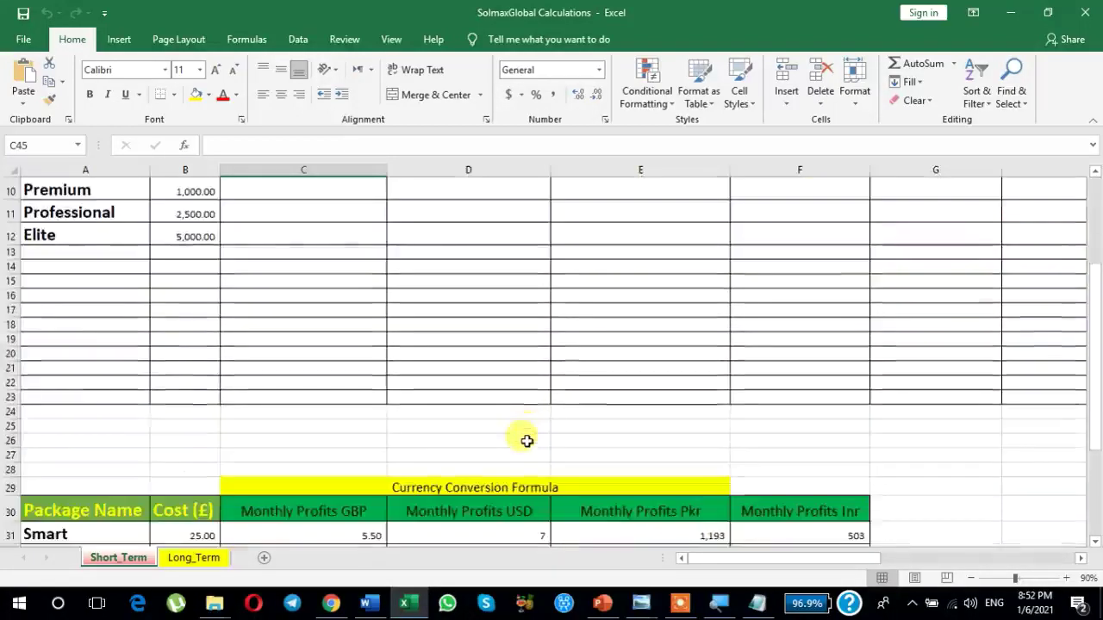
{"action": "scroll", "coordinate": [526, 441], "scroll_direction": "up", "scroll_amount": 2}
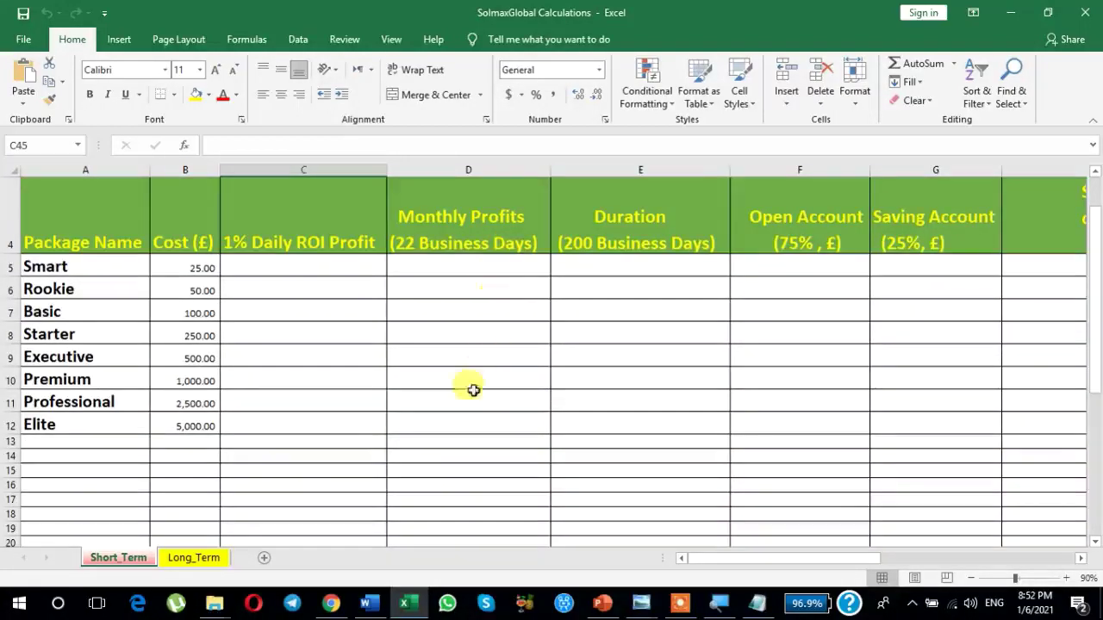
{"action": "scroll", "coordinate": [427, 404], "scroll_direction": "up", "scroll_amount": 1}
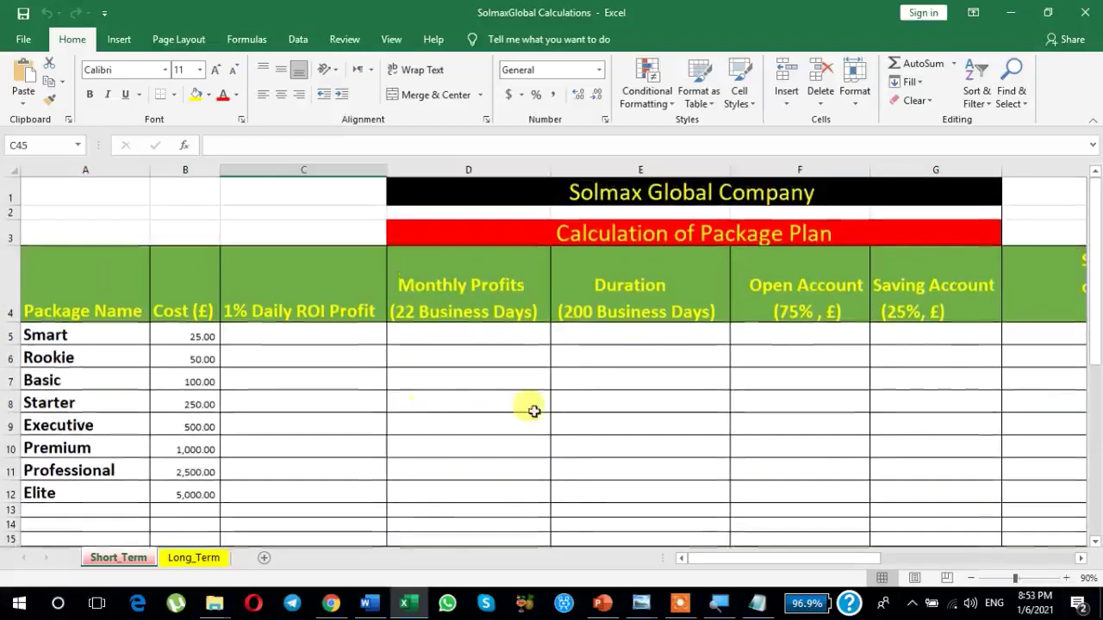
{"action": "scroll", "coordinate": [553, 411], "scroll_direction": "down", "scroll_amount": 7}
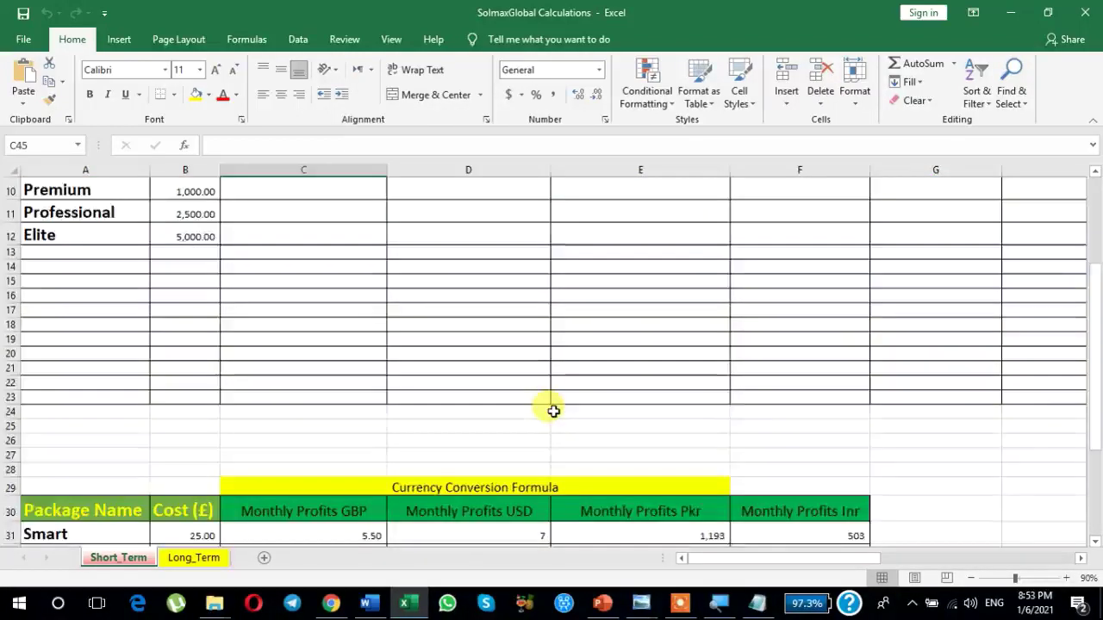
{"action": "scroll", "coordinate": [551, 411], "scroll_direction": "down", "scroll_amount": 3}
{"action": "scroll", "coordinate": [468, 382], "scroll_direction": "up", "scroll_amount": 6}
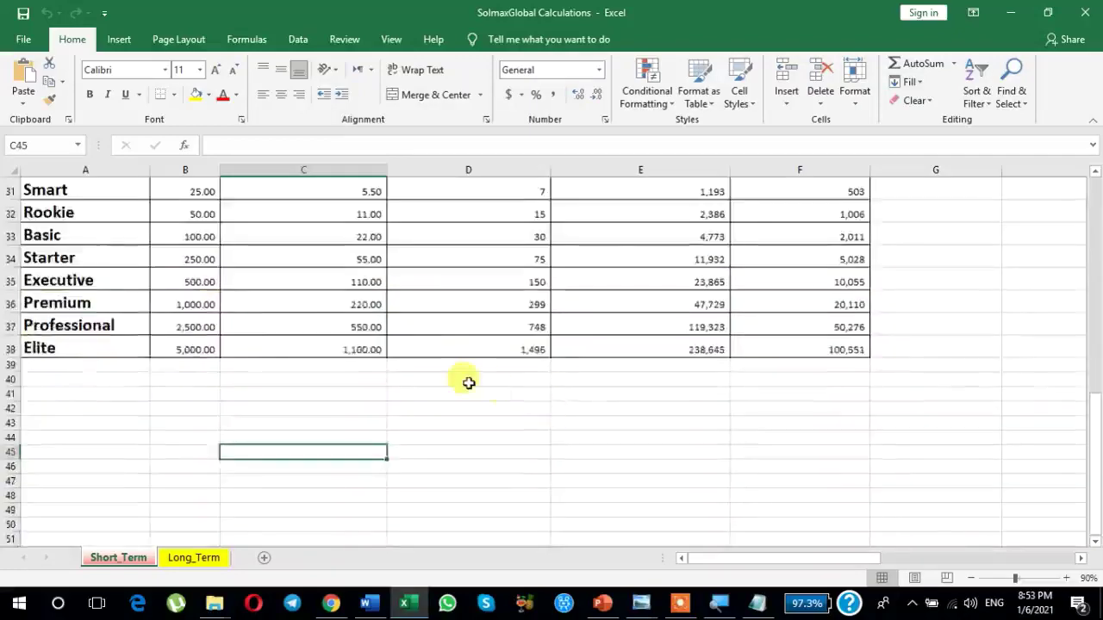
{"action": "scroll", "coordinate": [395, 379], "scroll_direction": "up", "scroll_amount": 5}
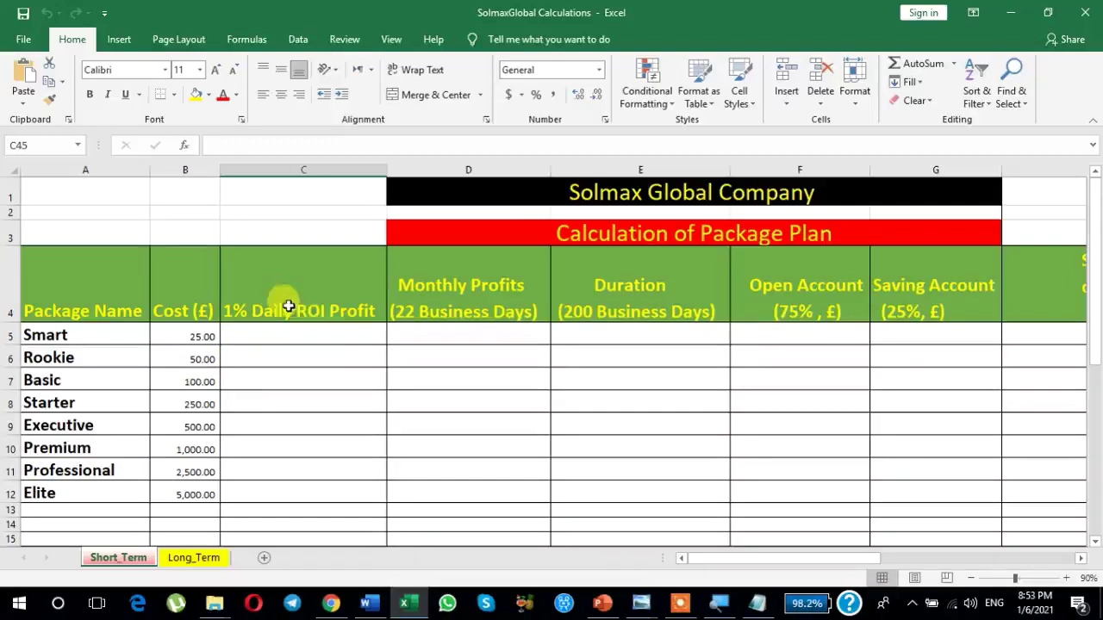
{"action": "scroll", "coordinate": [443, 417], "scroll_direction": "down", "scroll_amount": 1}
{"action": "scroll", "coordinate": [444, 417], "scroll_direction": "down", "scroll_amount": 1}
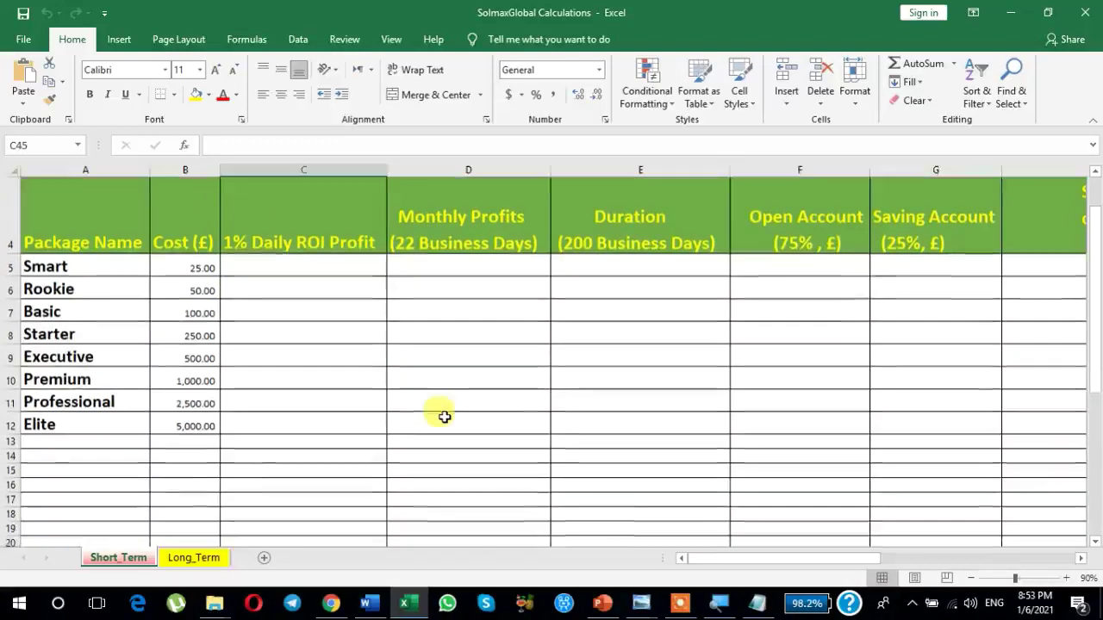
{"action": "scroll", "coordinate": [441, 422], "scroll_direction": "up", "scroll_amount": 2}
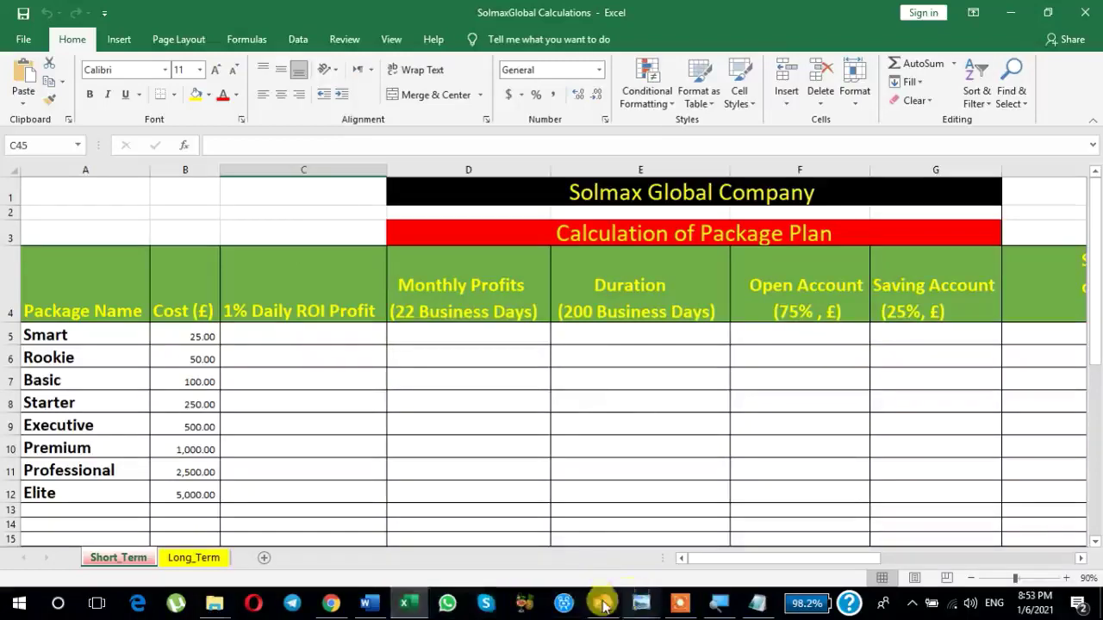
- Switch to the updated solmax presentation in PowerPoint and view the investment package plans on slides 26 and 27
{"action": "mouse_move", "coordinate": [637, 608]}
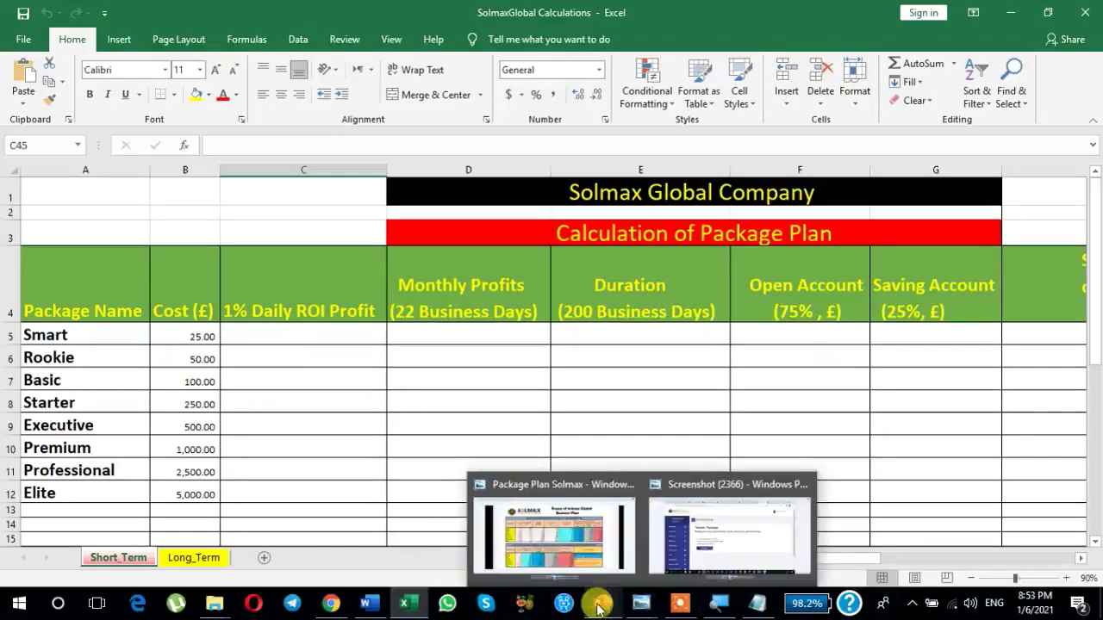
{"action": "left_click", "coordinate": [602, 603]}
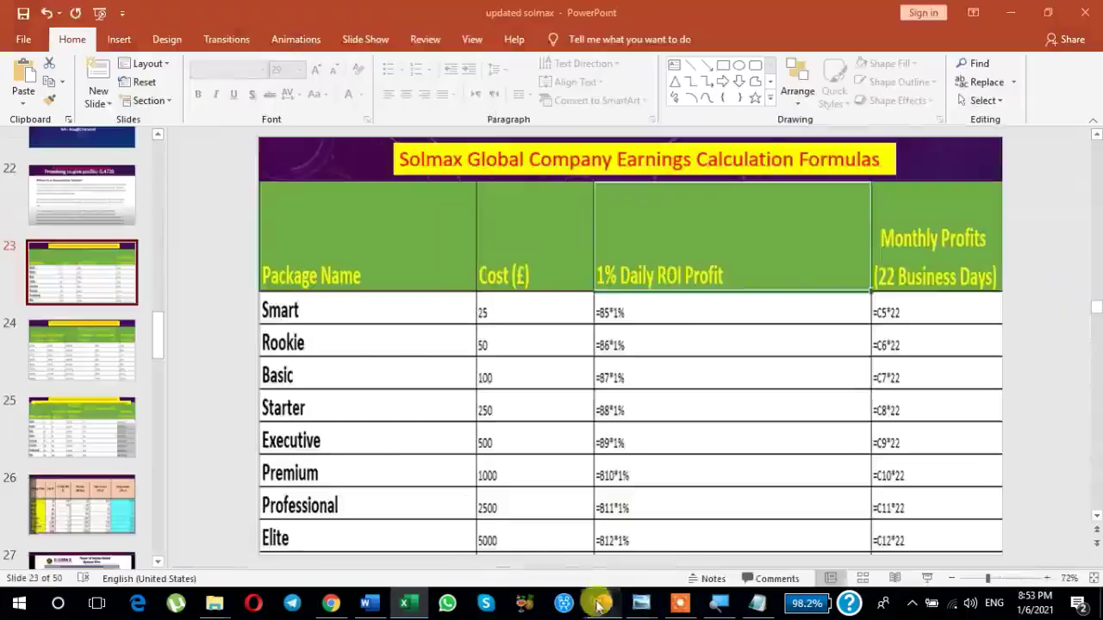
{"action": "scroll", "coordinate": [86, 517], "scroll_direction": "down", "scroll_amount": 1}
{"action": "scroll", "coordinate": [87, 516], "scroll_direction": "down", "scroll_amount": 1}
{"action": "left_click", "coordinate": [88, 465]}
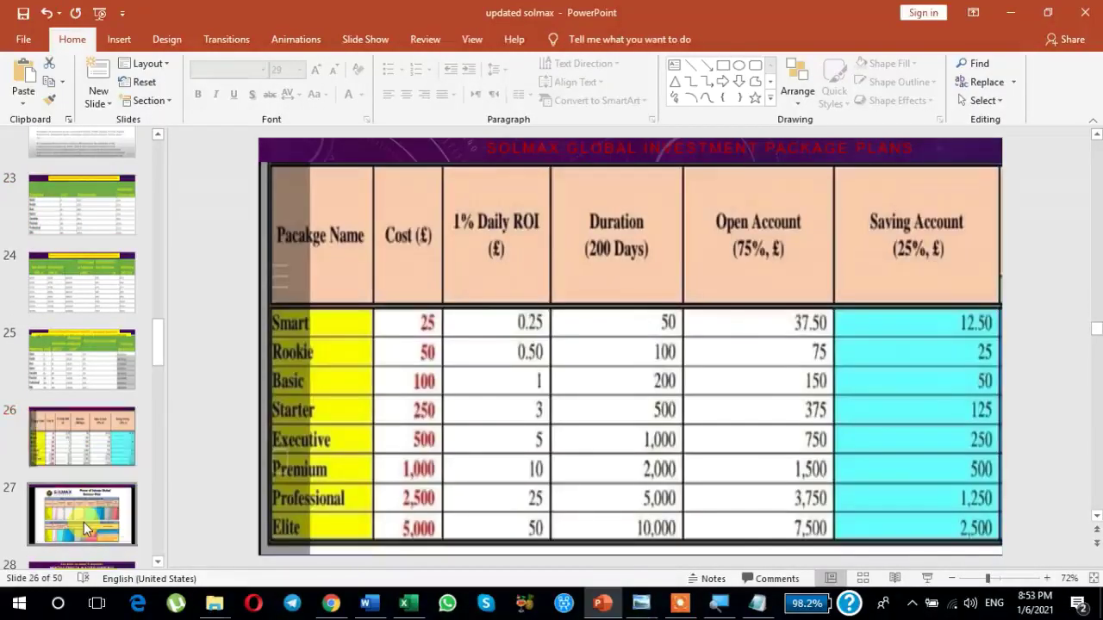
{"action": "left_click", "coordinate": [84, 522]}
- Switch to the Package Plan Solmax image in Windows Photo Viewer and examine its short-term and long-term investment tables
{"action": "mouse_move", "coordinate": [639, 608]}
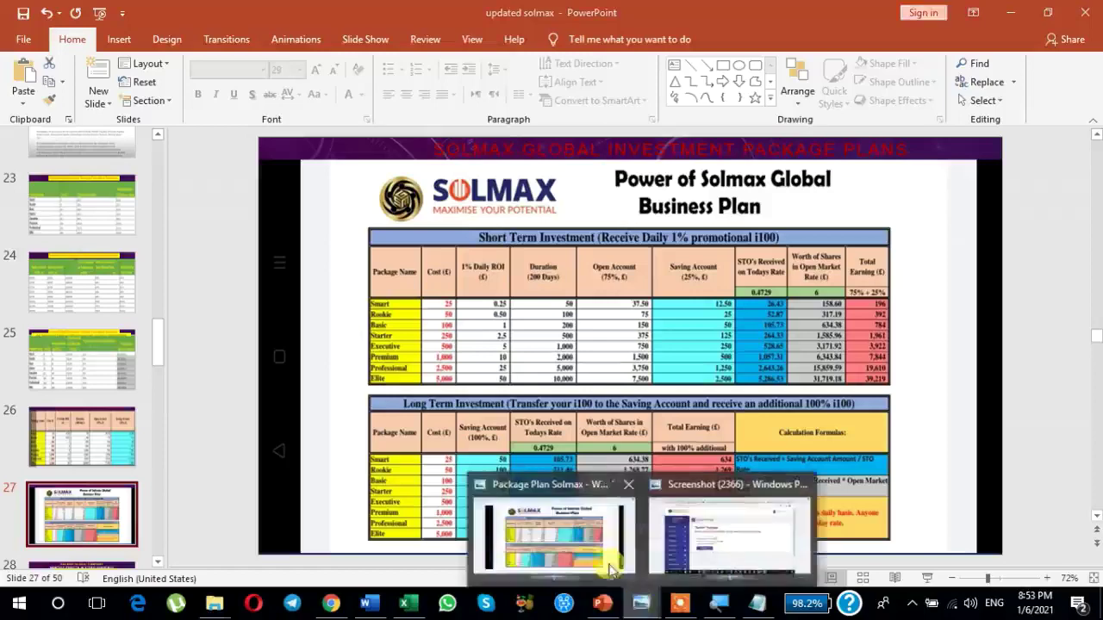
{"action": "left_click", "coordinate": [603, 560]}
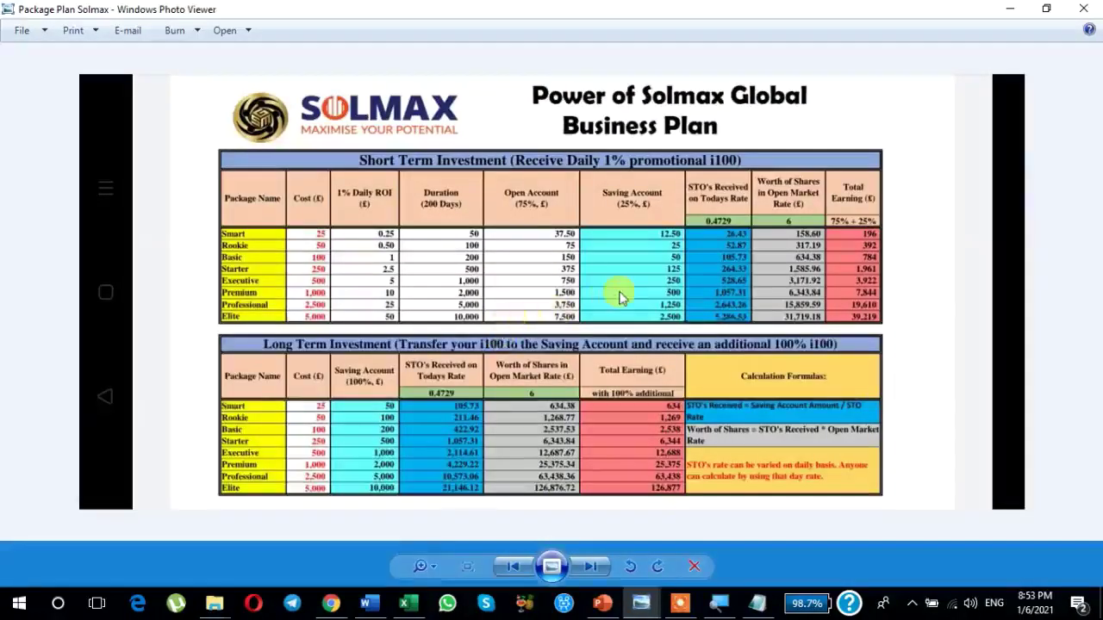
{"action": "scroll", "coordinate": [618, 292], "scroll_direction": "up", "scroll_amount": 1}
{"action": "scroll", "coordinate": [488, 304], "scroll_direction": "down", "scroll_amount": 1}
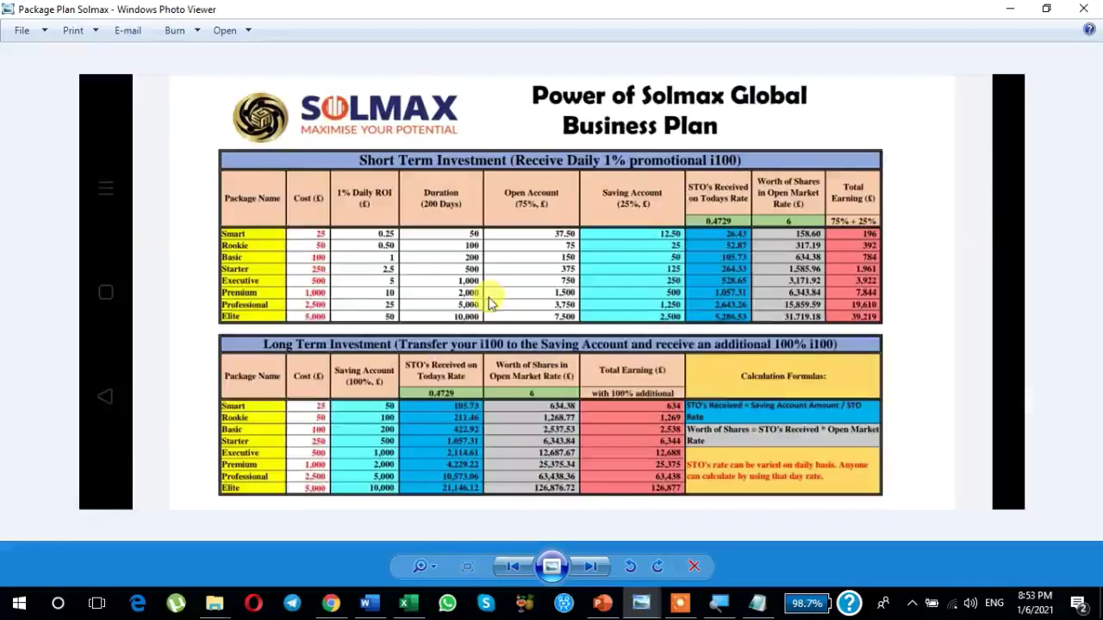
- Return to the SolmaxGlobal Calculations workbook in Excel and review the package plan table's column headings
{"action": "left_click", "coordinate": [408, 605]}
{"action": "scroll", "coordinate": [460, 364], "scroll_direction": "down", "scroll_amount": 1}
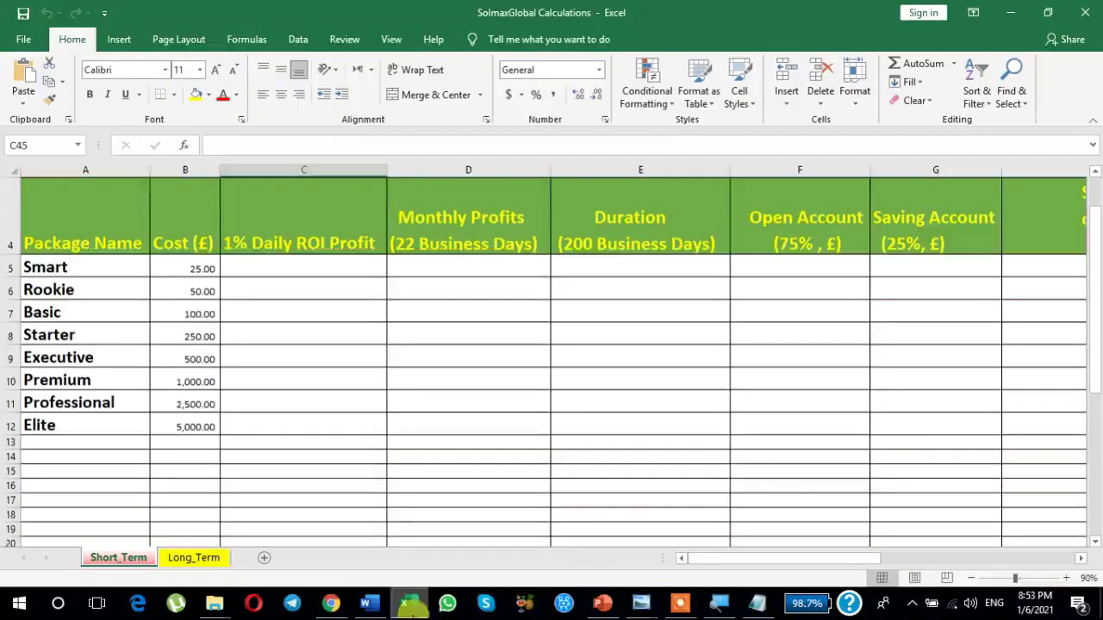
{"action": "mouse_move", "coordinate": [720, 562]}
{"action": "left_mouse_down"}
{"action": "mouse_move", "coordinate": [989, 562]}
{"action": "mouse_move", "coordinate": [701, 560]}
{"action": "left_mouse_up"}
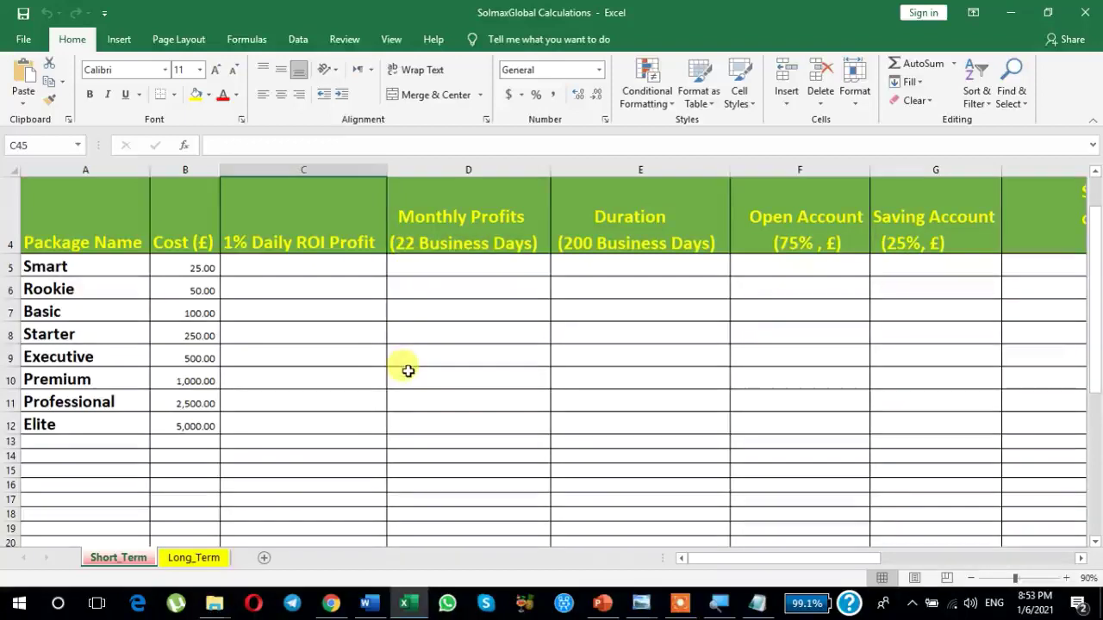
{"action": "scroll", "coordinate": [408, 370], "scroll_direction": "up", "scroll_amount": 1}
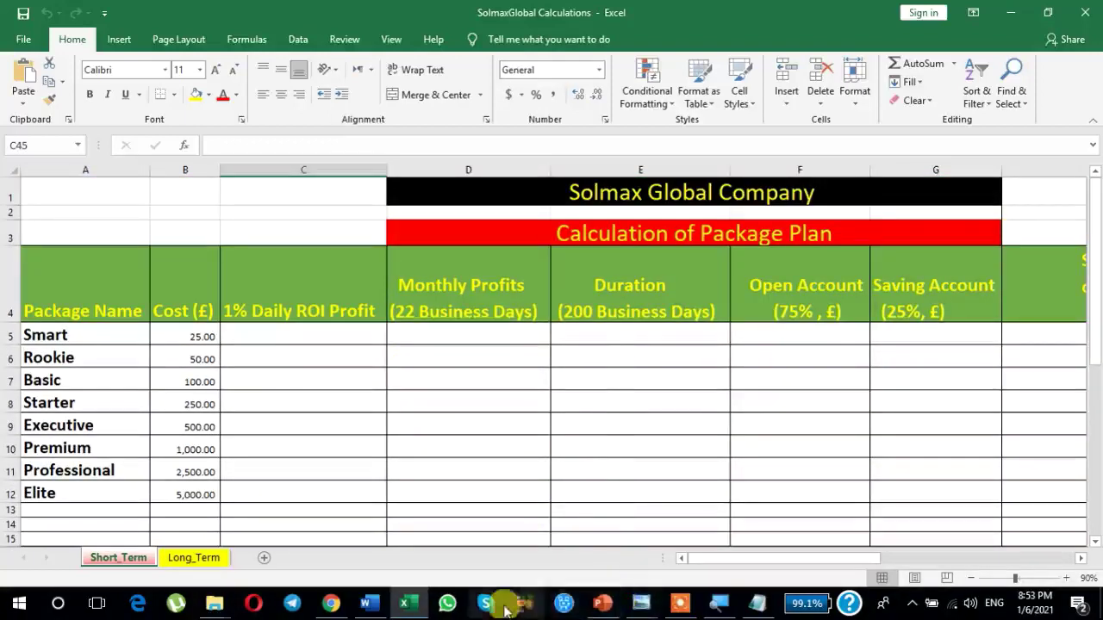
- Switch to PowerPoint and preview slide 23 with the earnings calculation formulas as a full-screen slide show
{"action": "left_click", "coordinate": [605, 606]}
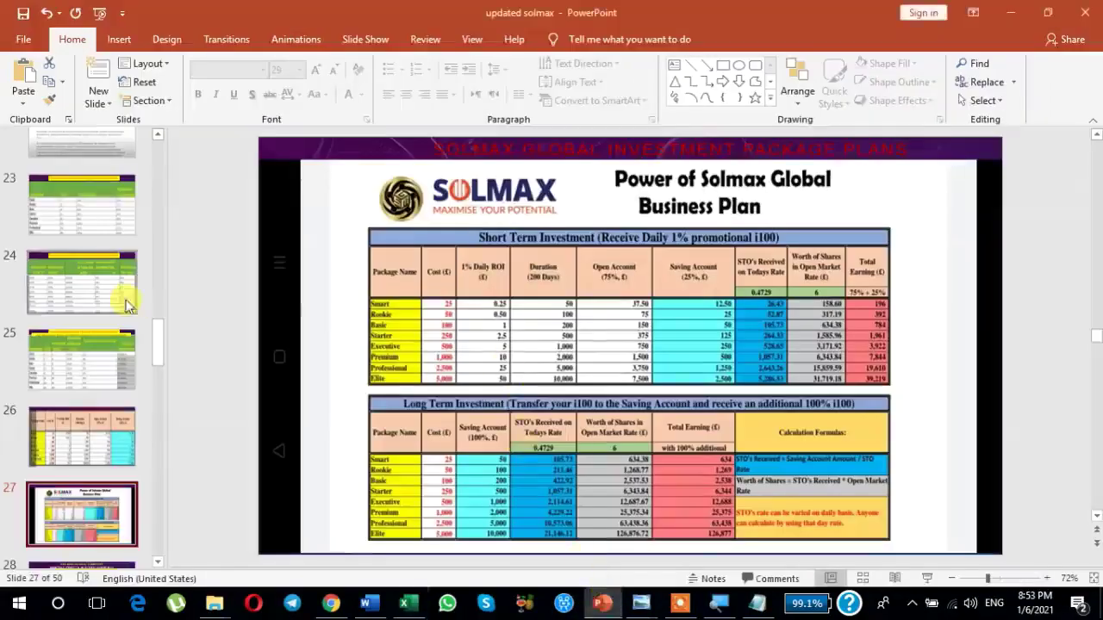
{"action": "left_click_drag", "start_coordinate": [157, 343], "coordinate": [158, 321]}
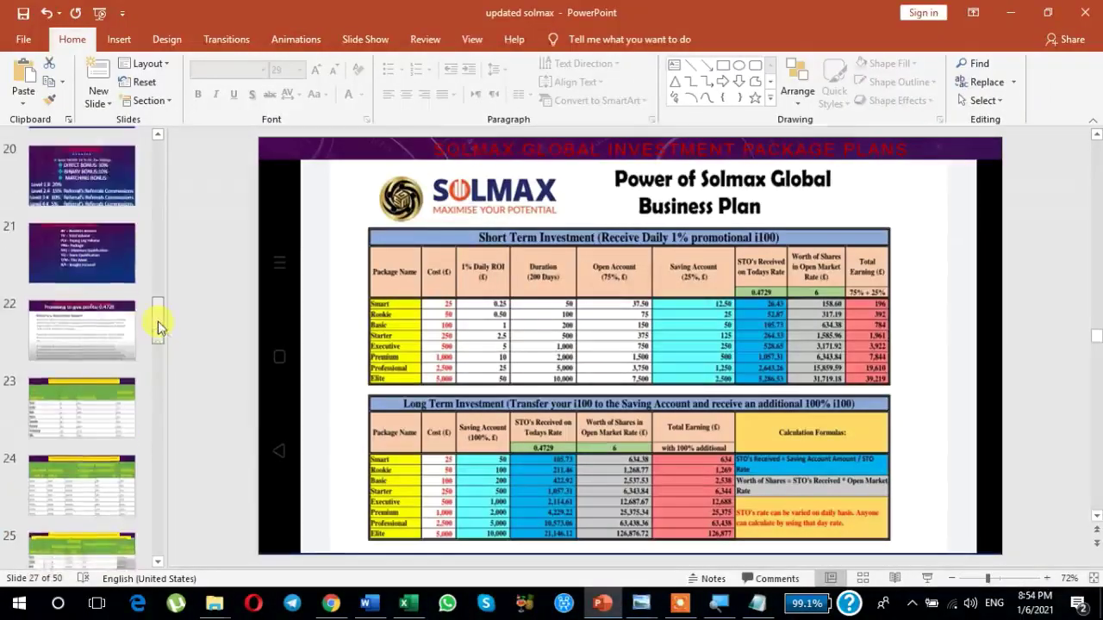
{"action": "left_click", "coordinate": [53, 405]}
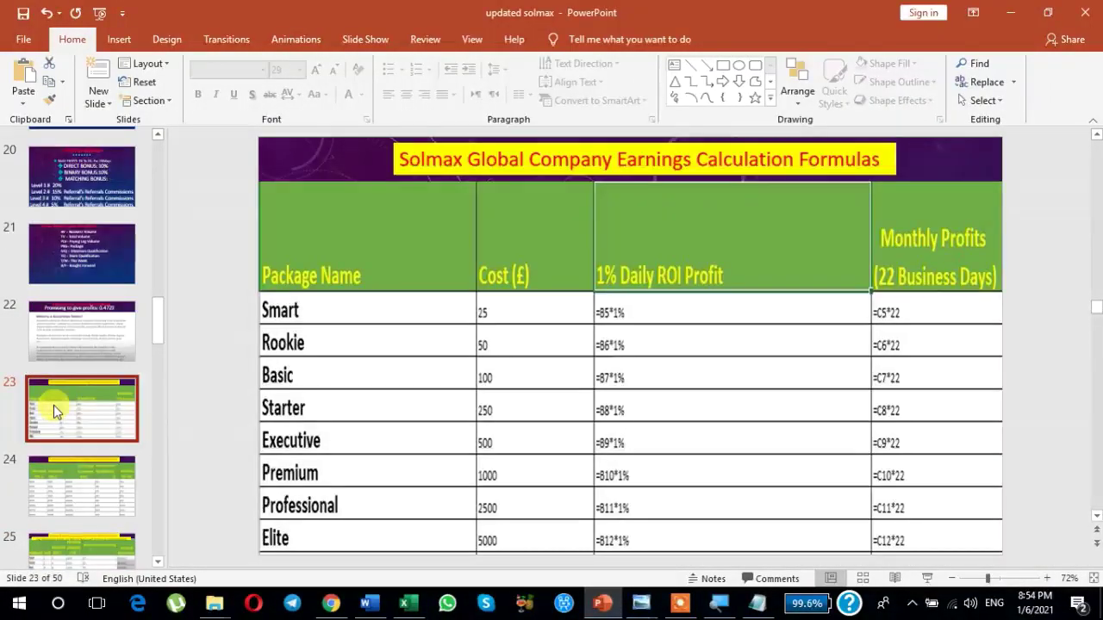
{"action": "key", "text": "shift+F5"}
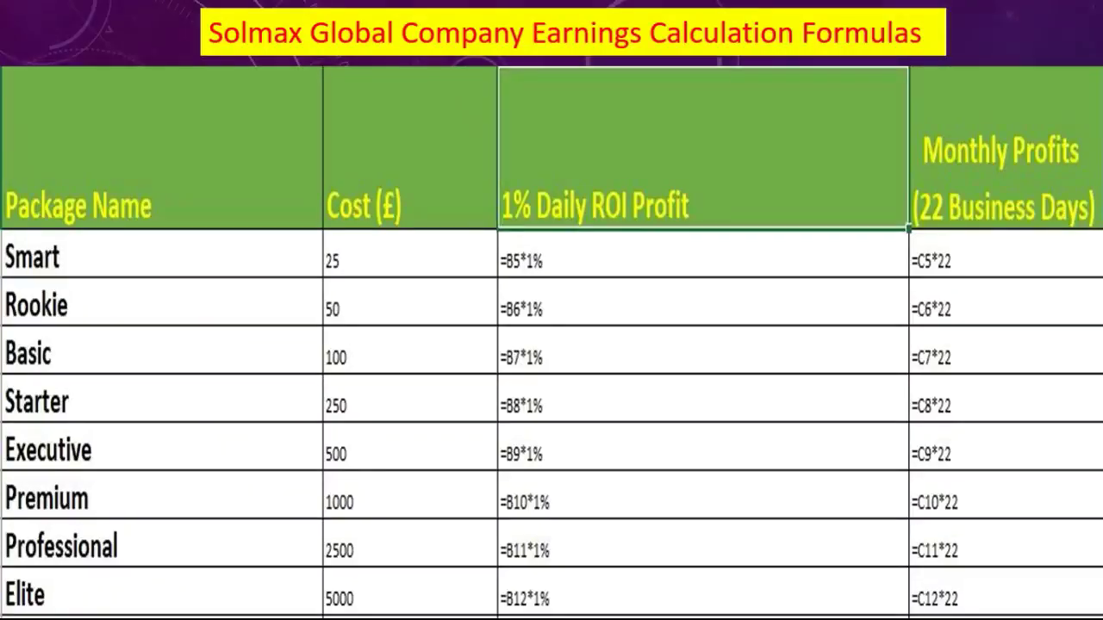
{"action": "key", "text": "Escape"}
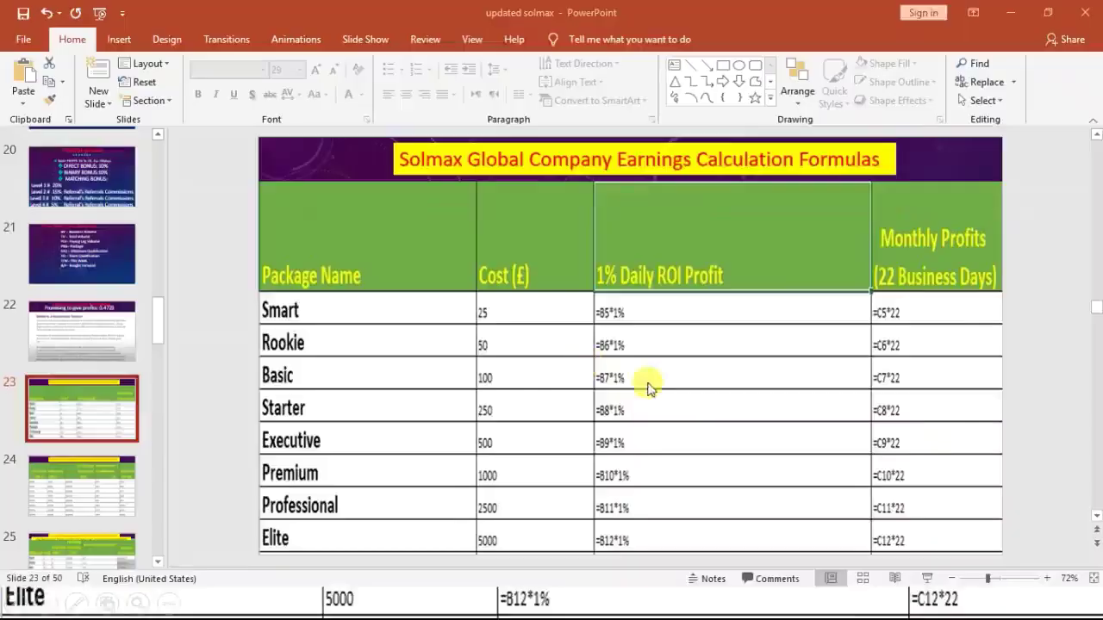
- Replay the slide show from slide 23, exit it, and view the account and total earning formulas on slide 24
{"action": "mouse_move", "coordinate": [681, 600]}
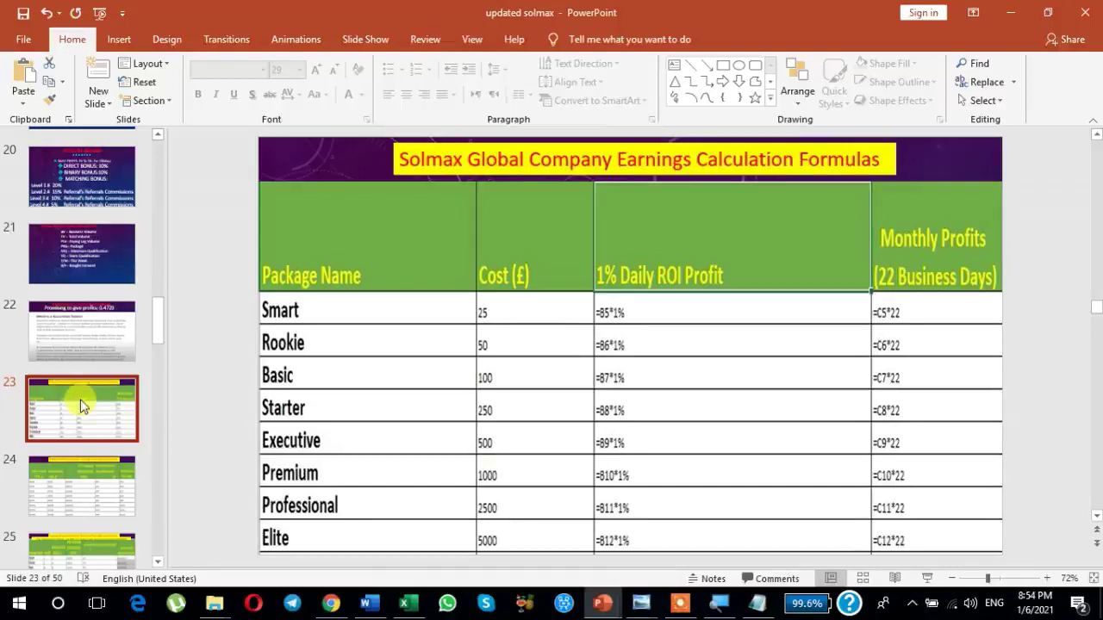
{"action": "key", "text": "shift+F5"}
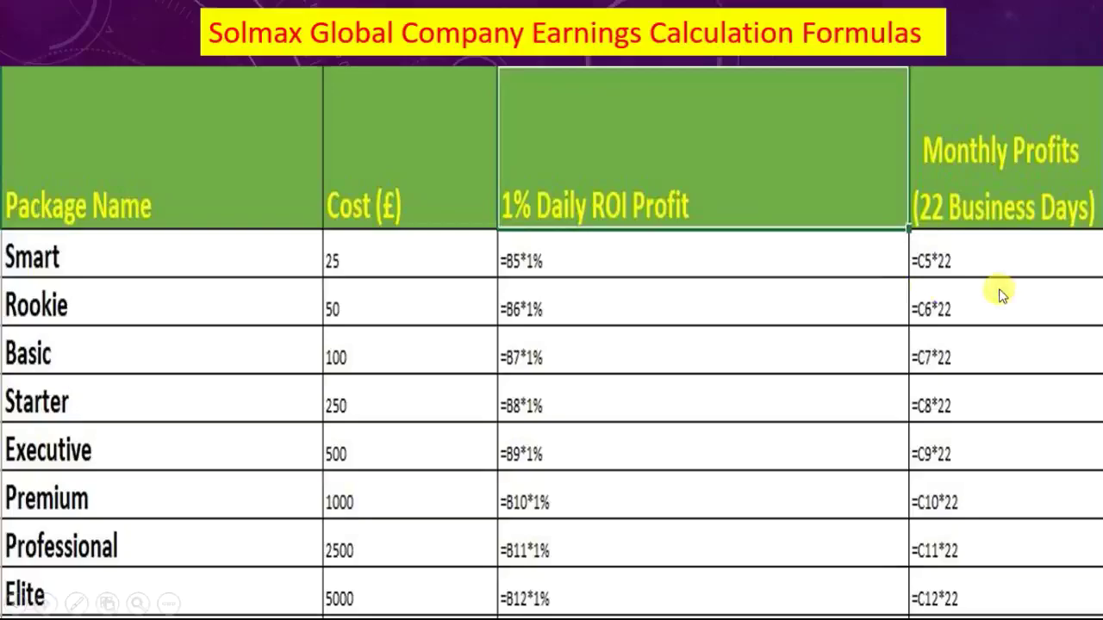
{"action": "key", "text": "Escape"}
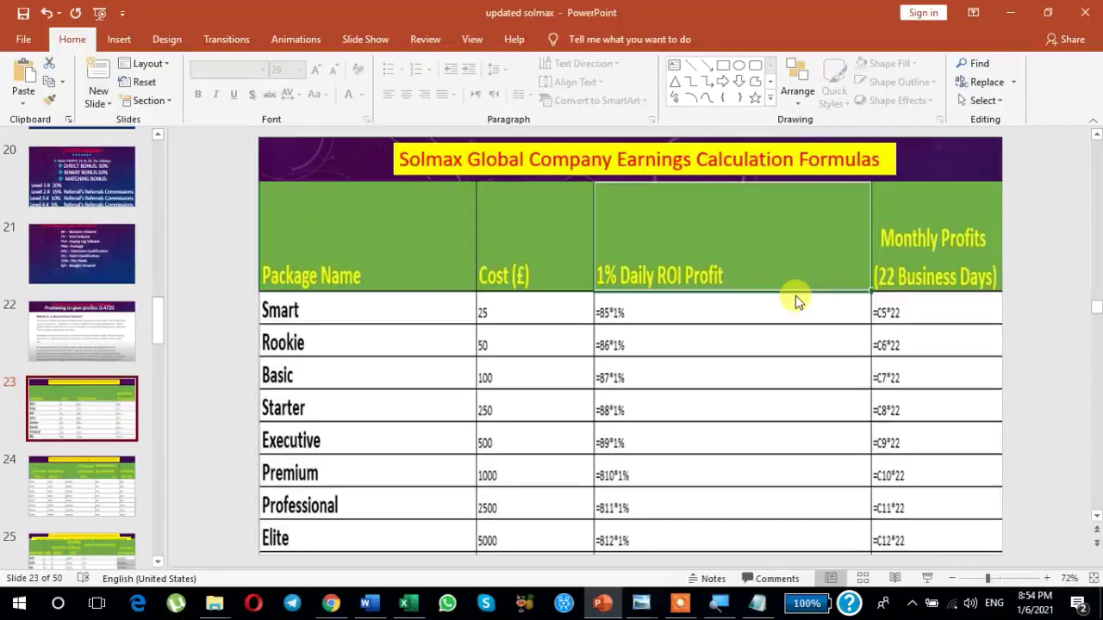
{"action": "scroll", "coordinate": [799, 303], "scroll_direction": "down", "scroll_amount": 1}
{"action": "mouse_move", "coordinate": [752, 607]}
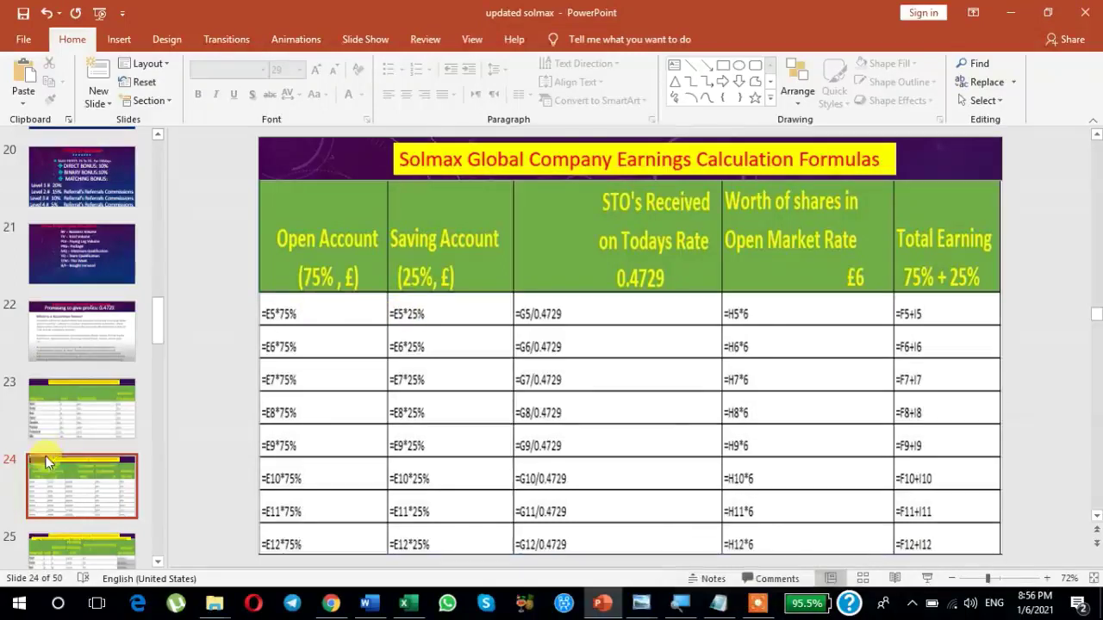
- Go back to slide 23 and study the daily ROI and monthly profit formulas in full-screen view
{"action": "left_click", "coordinate": [74, 422]}
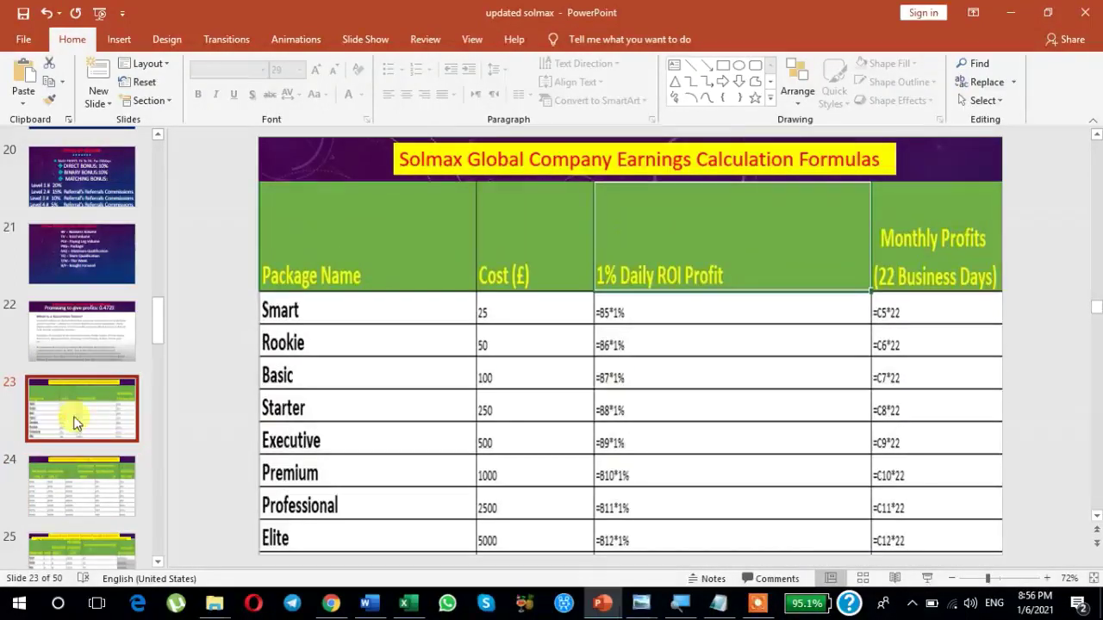
{"action": "key", "text": "shift+F5"}
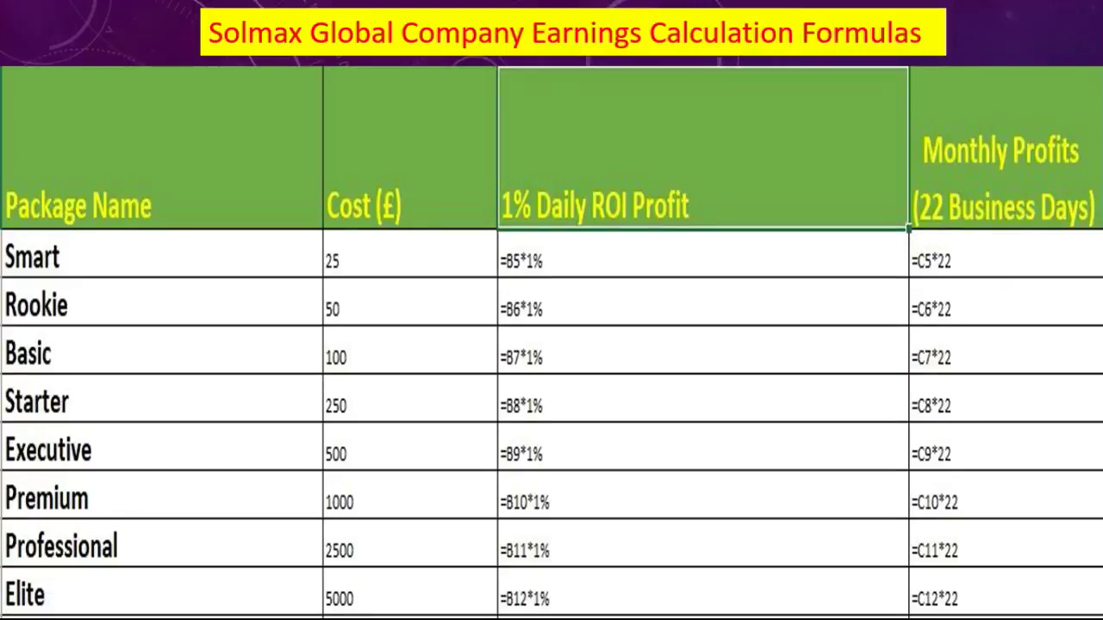
{"action": "key", "text": "Escape"}
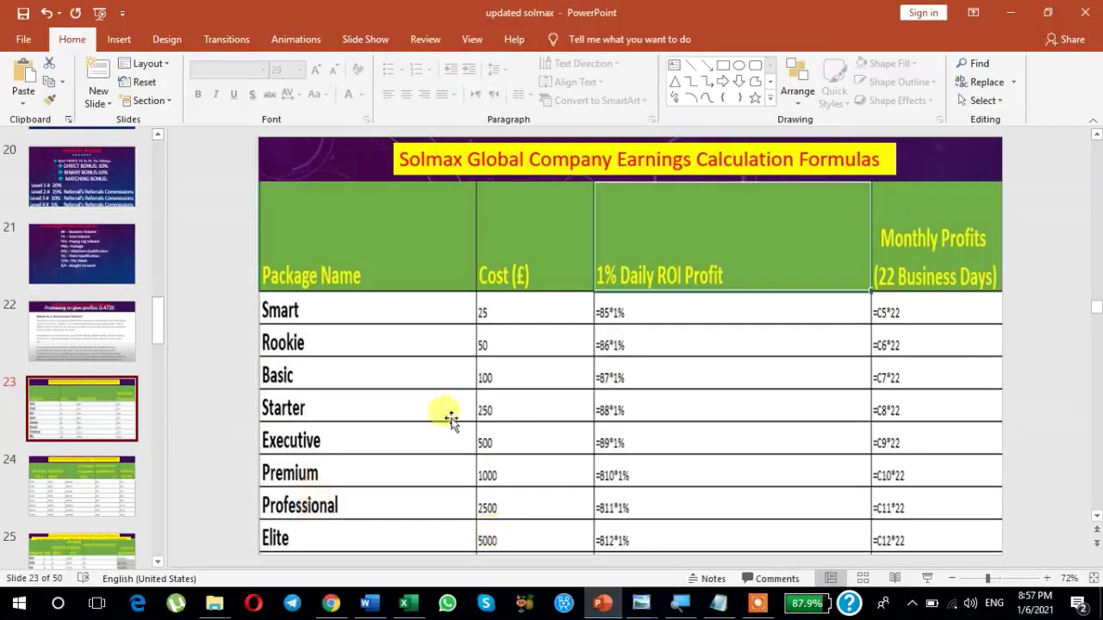
- Switch to the SolmaxGlobal Calculations workbook in Excel and select the Smart package's 1% Daily ROI Profit cell, C5
{"action": "left_click", "coordinate": [410, 604]}
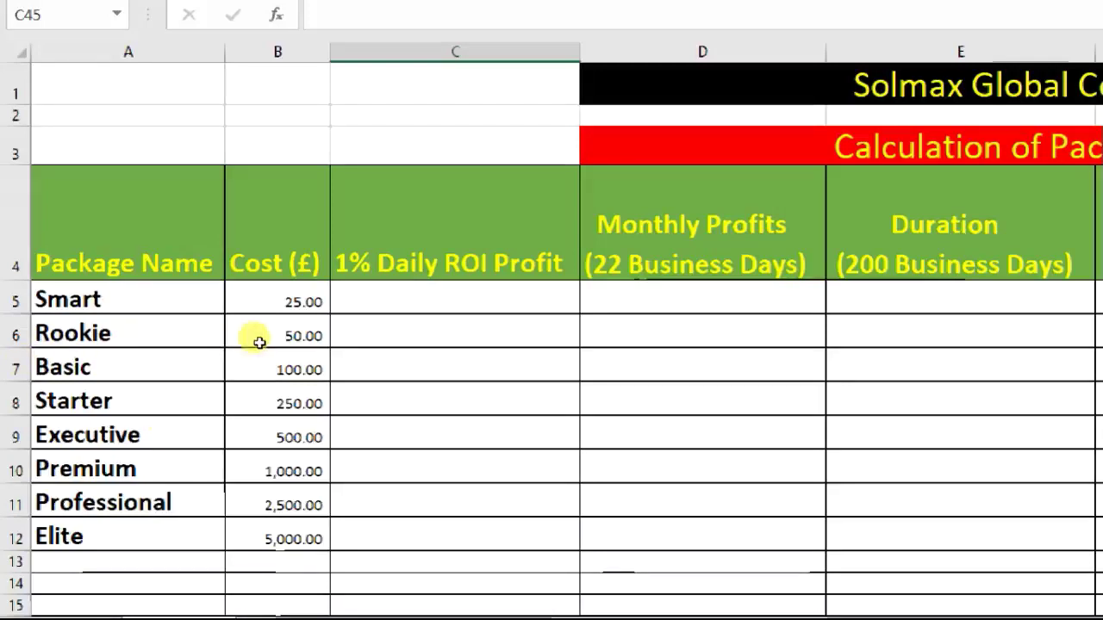
{"action": "key", "text": "ctrl+Home"}
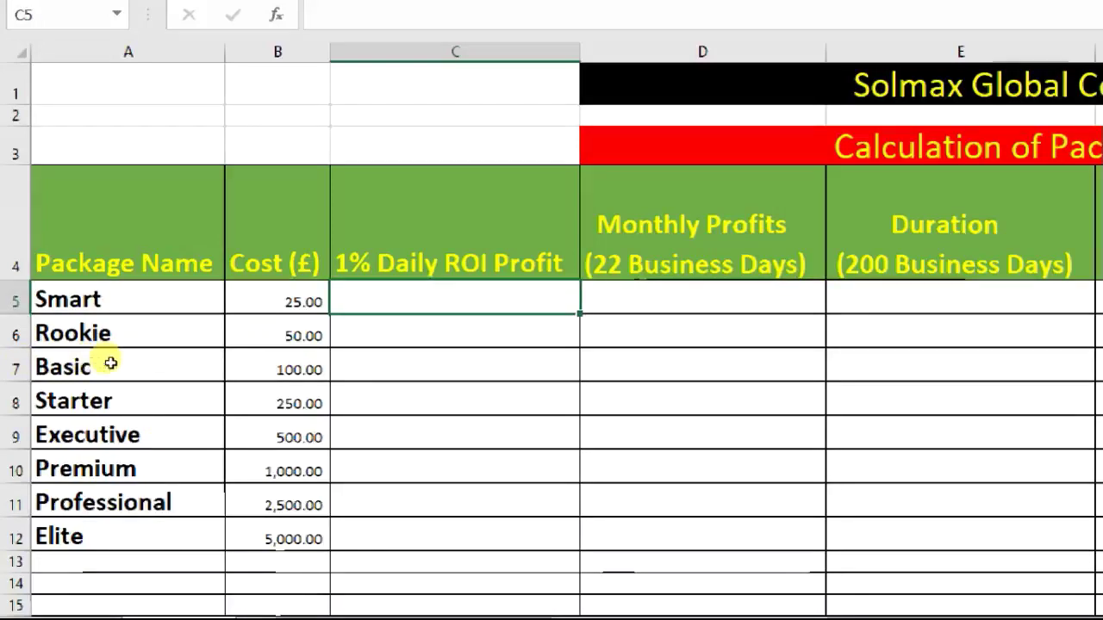
{"action": "type", "text": "="}
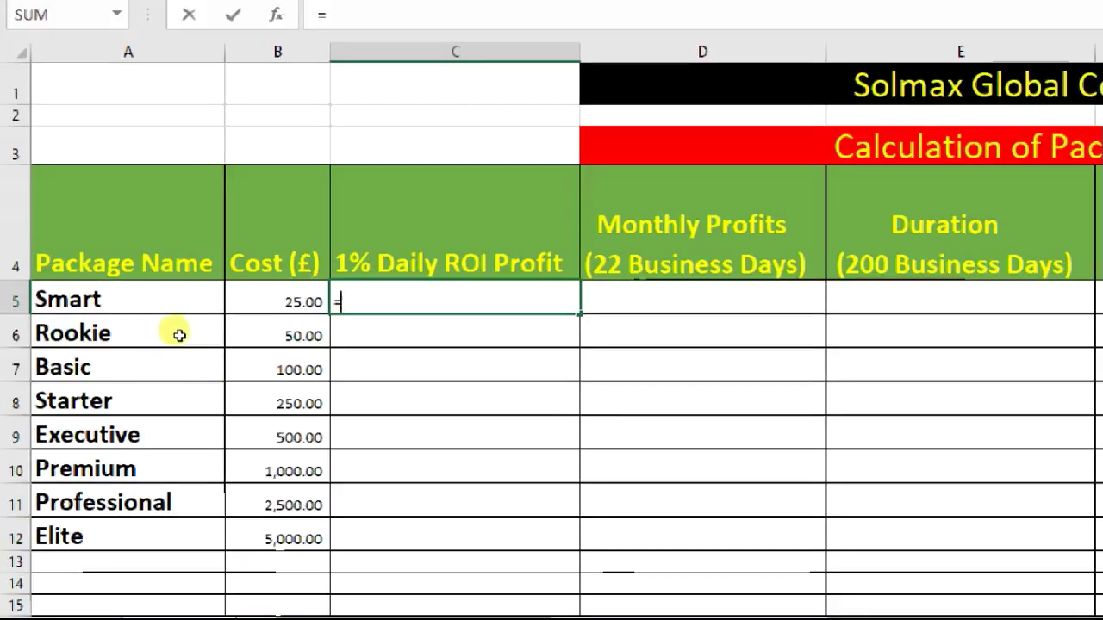
{"action": "key", "text": "Left"}
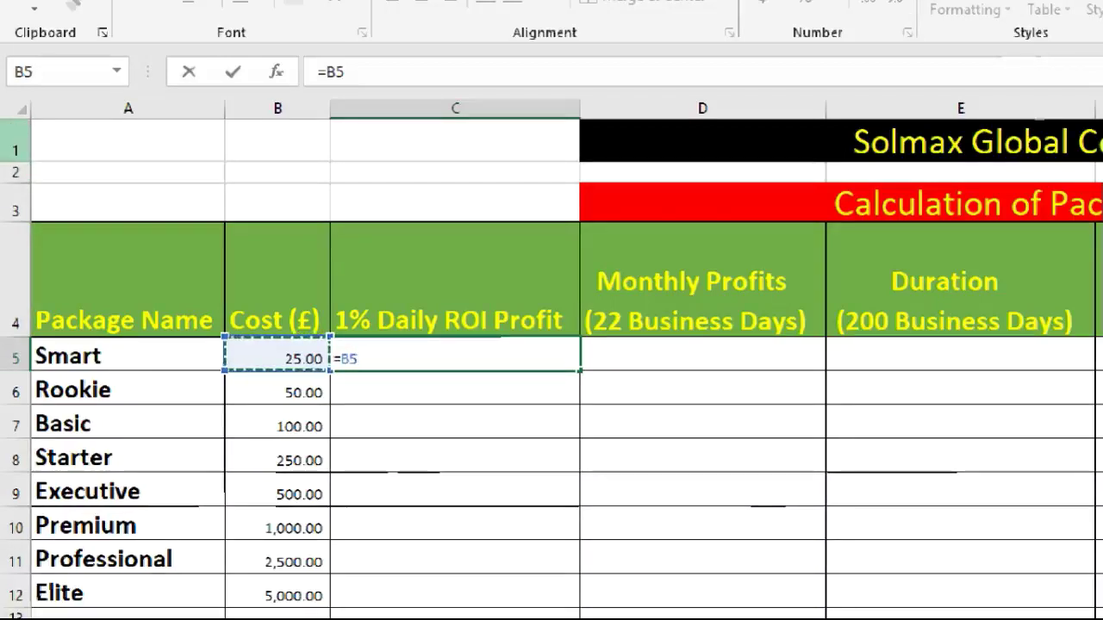
{"action": "key", "text": "Escape"}
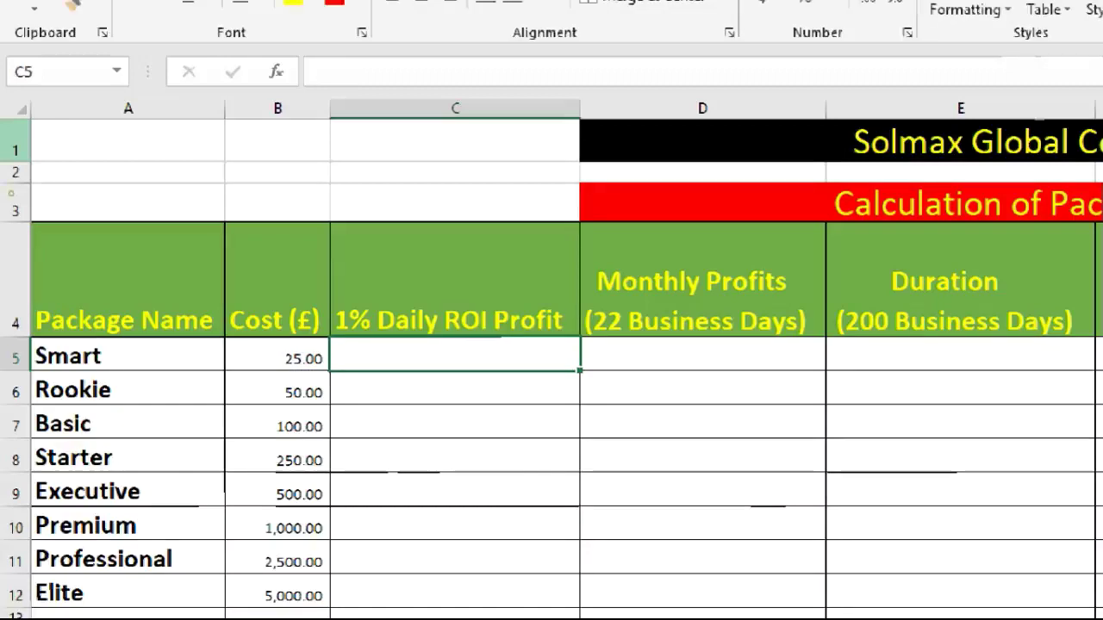
- Examine the sheet's row numbering and the Rookie to Starter rows across to the 1% Daily ROI Profit column
{"action": "left_click", "coordinate": [15, 142]}
{"action": "left_click", "coordinate": [14, 172]}
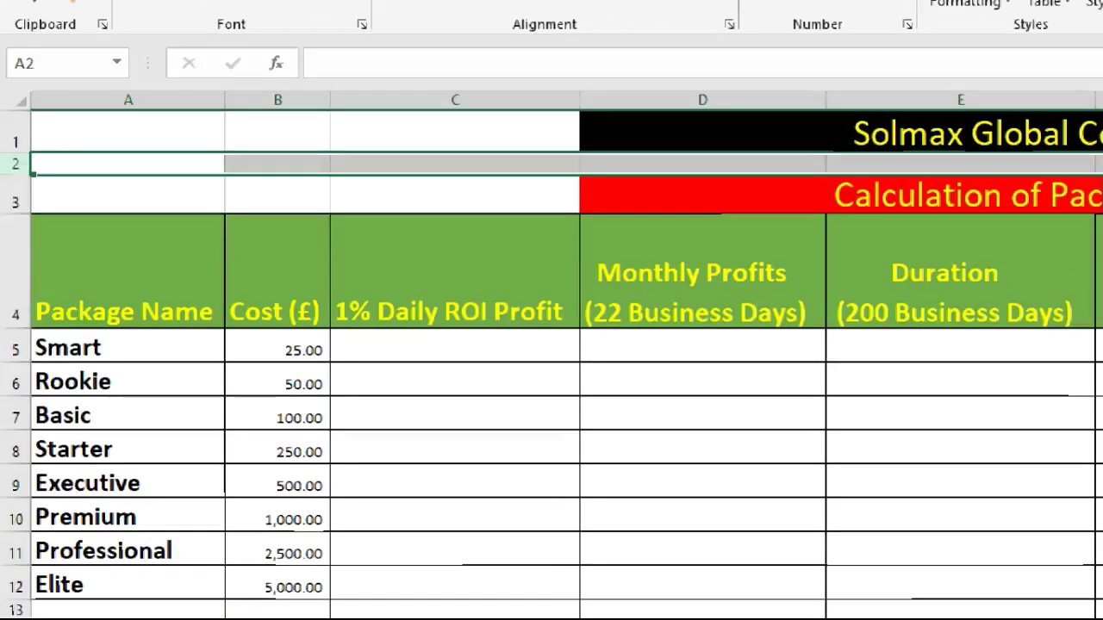
{"action": "left_click", "coordinate": [113, 359]}
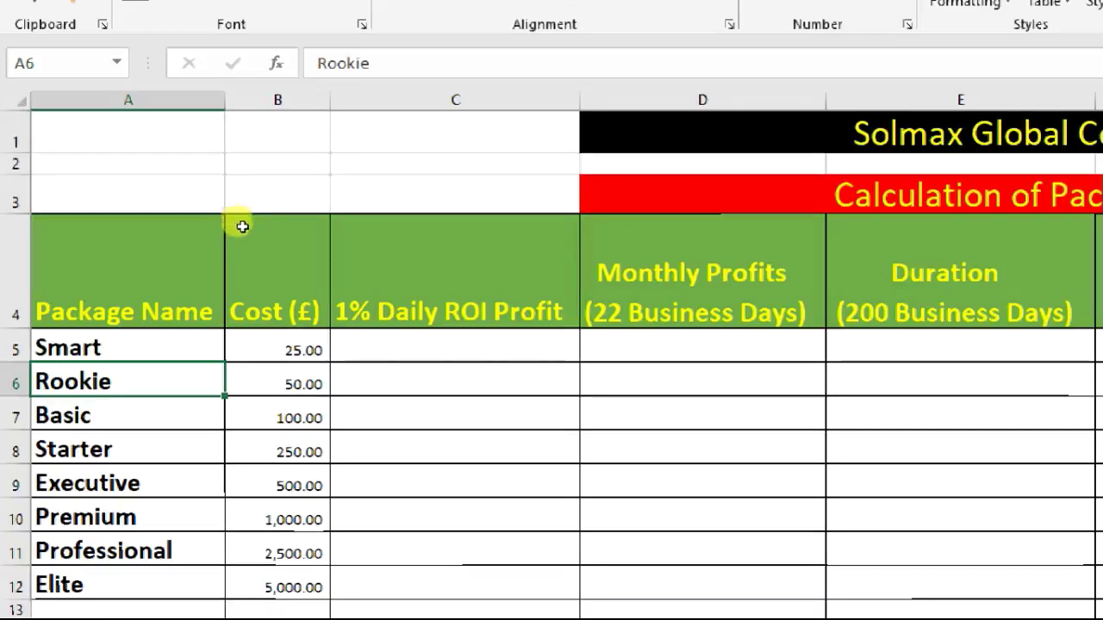
{"action": "key", "text": "Right"}
{"action": "key", "text": "Right"}
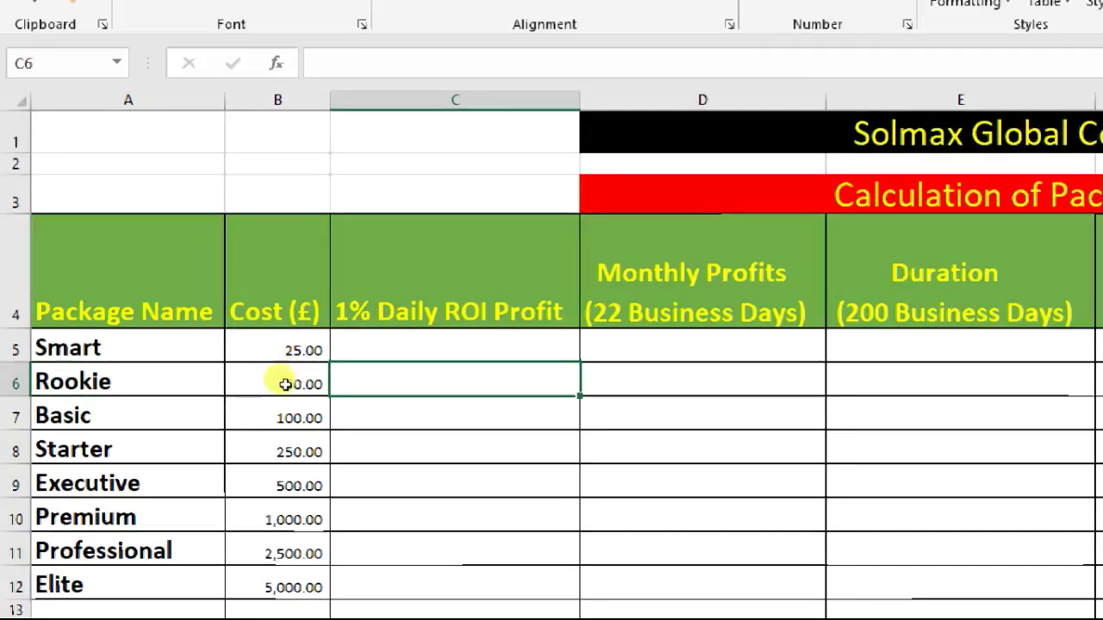
{"action": "key", "text": "Down"}
{"action": "key", "text": "Down"}
{"action": "key", "text": "F2"}
{"action": "key", "text": "Escape"}
{"action": "key", "text": "Up"}
{"action": "key", "text": "Up"}
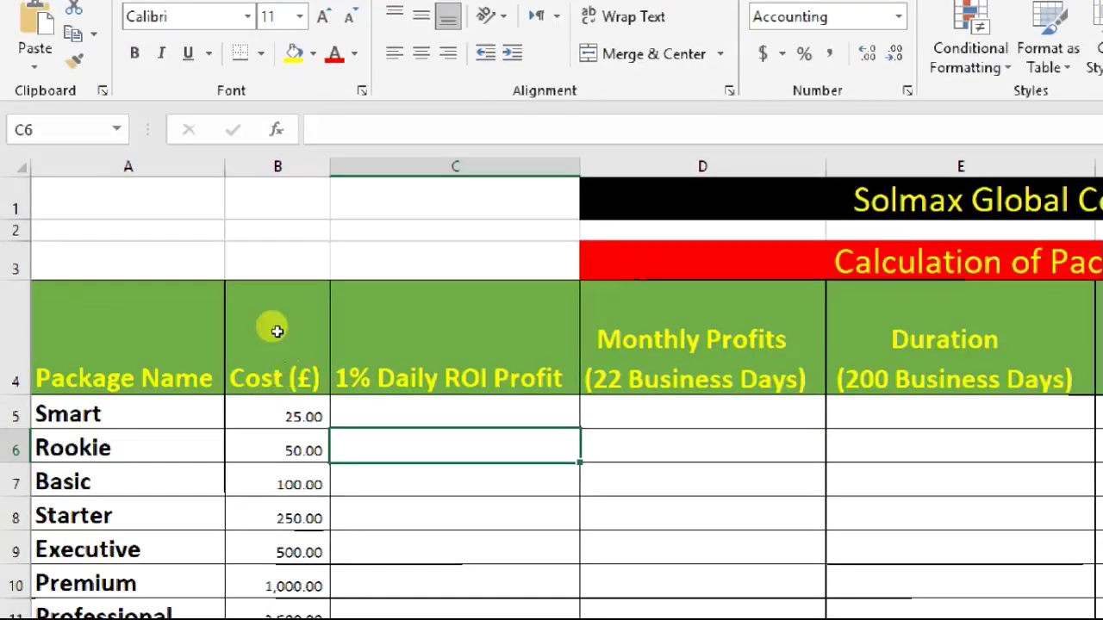
- Enter the formula =B5*1% in C5 as the Smart package's daily ROI profit
{"action": "key", "text": "Up"}
{"action": "key", "text": "F2"}
{"action": "key", "text": "Escape"}
{"action": "type", "text": "="}
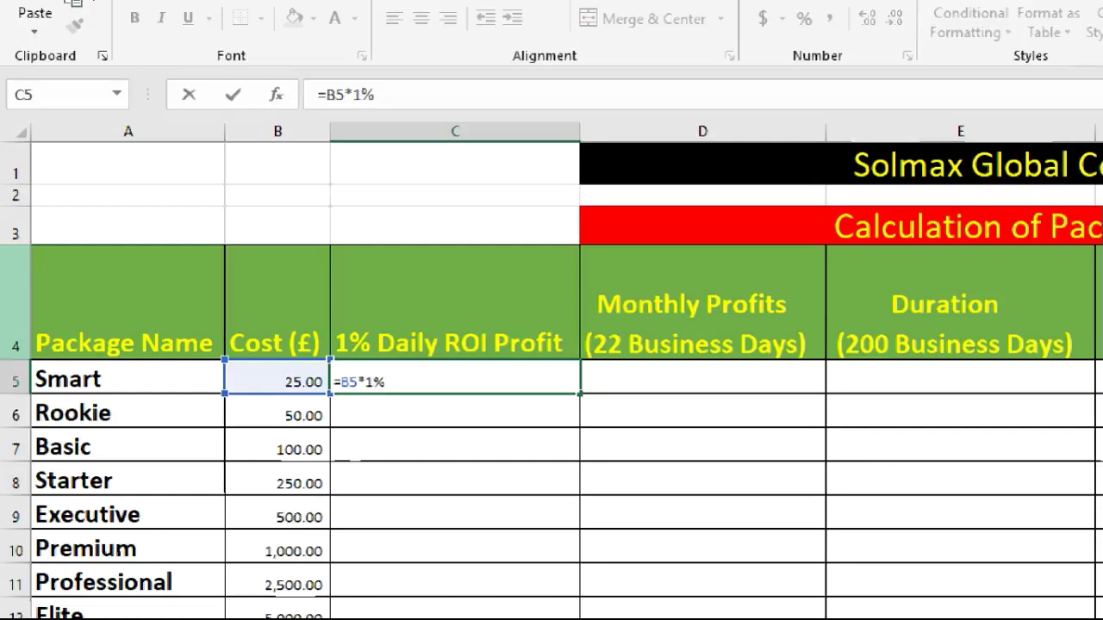
{"action": "key", "text": "Return"}
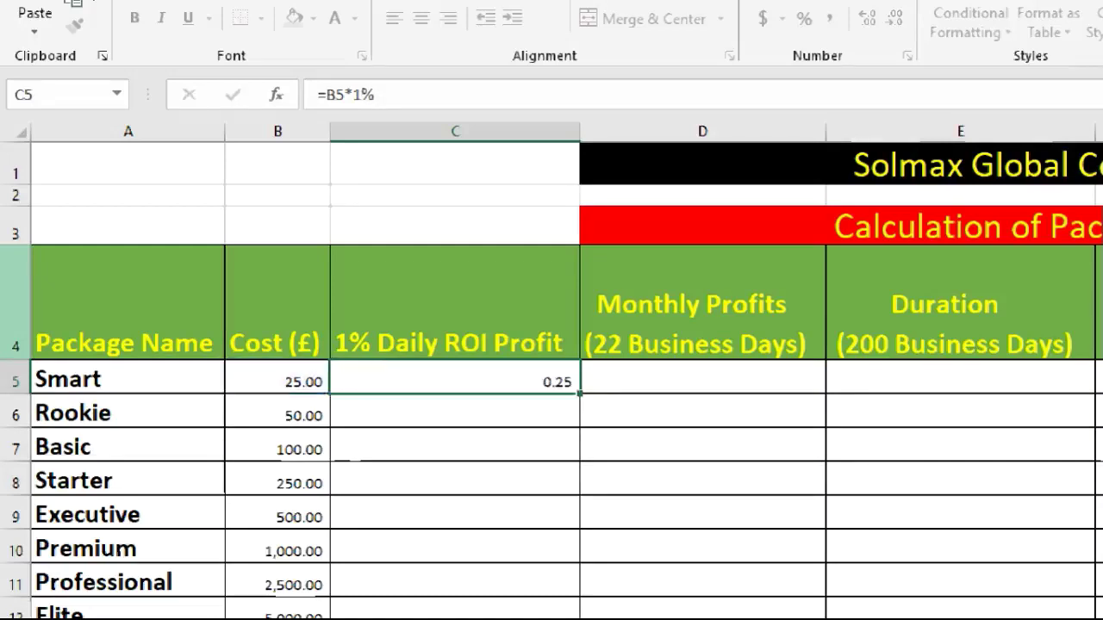
{"action": "key", "text": "Up"}
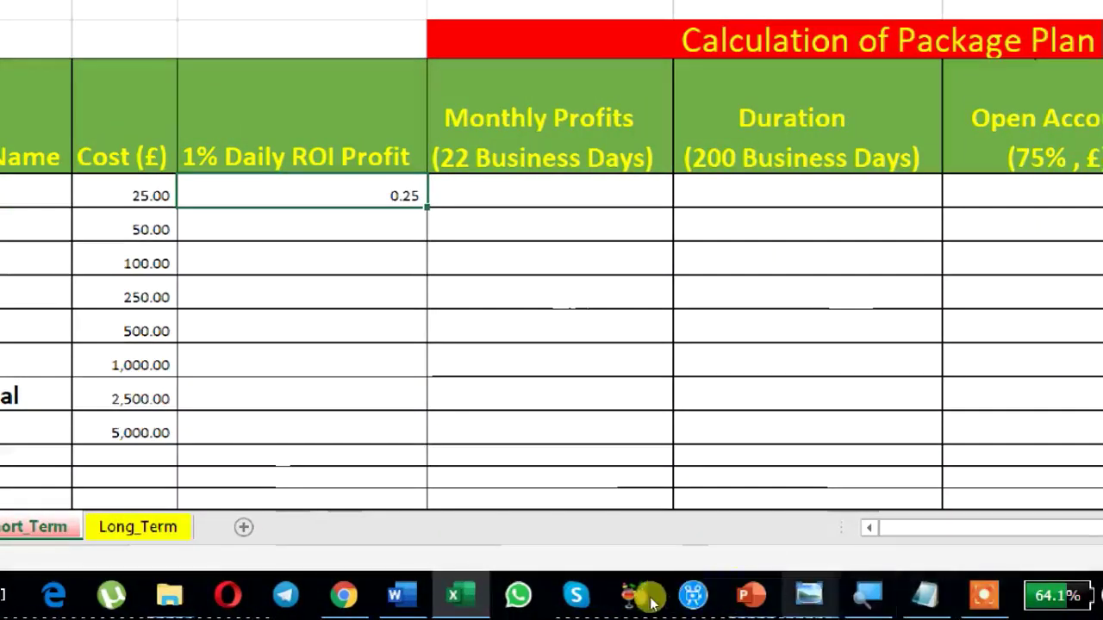
- View the Package Plan Solmax picture in Windows Photo Viewer and return to the Excel workbook
{"action": "mouse_move", "coordinate": [808, 594]}
{"action": "left_click", "coordinate": [627, 556]}
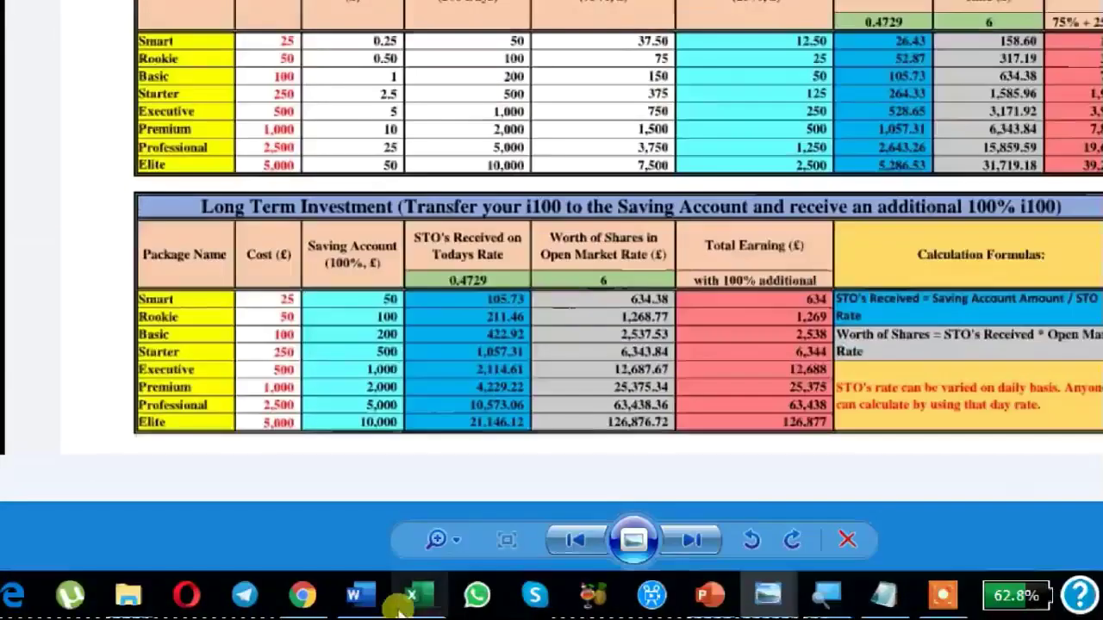
{"action": "left_click", "coordinate": [412, 596]}
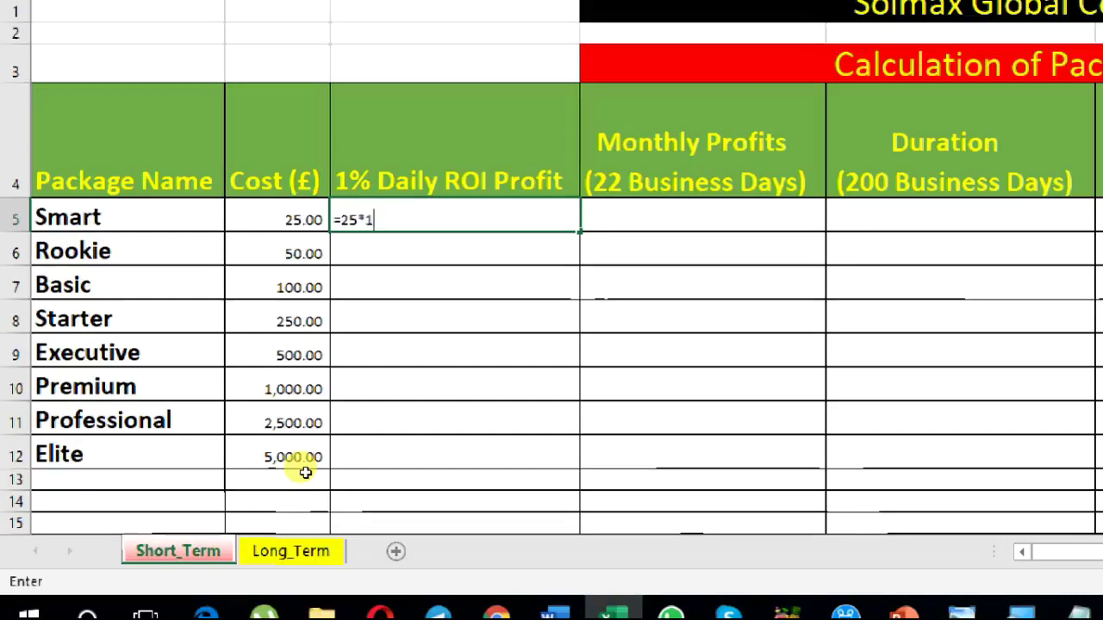
- Calculate the daily ROI from literal costs with =25*1% in C5 and =50*1% in C6
{"action": "key", "text": "Return"}
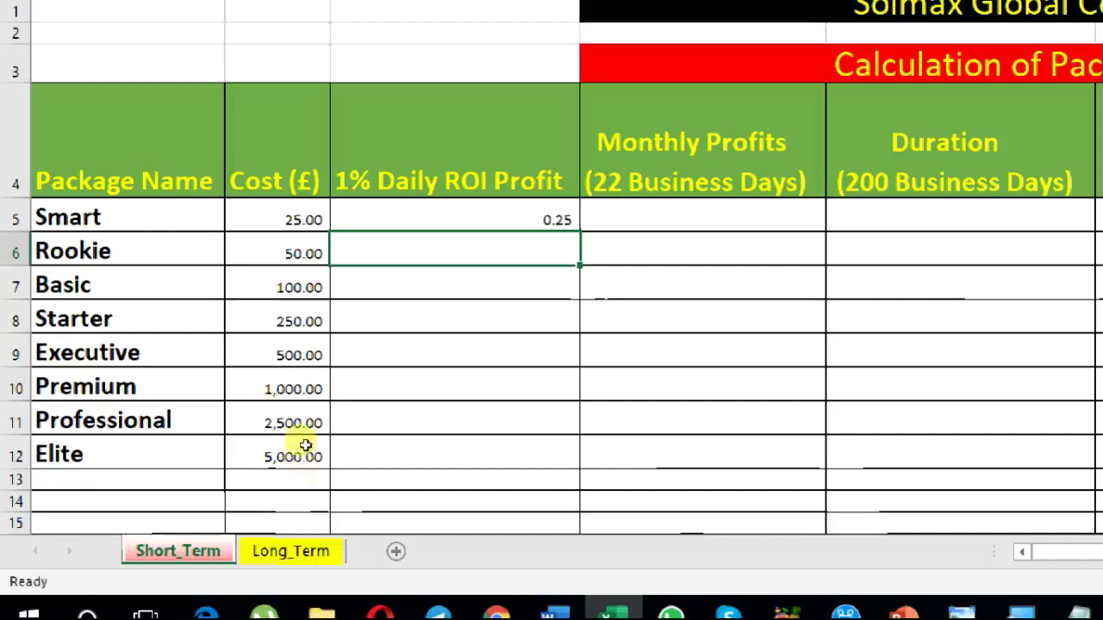
{"action": "key", "text": "Up"}
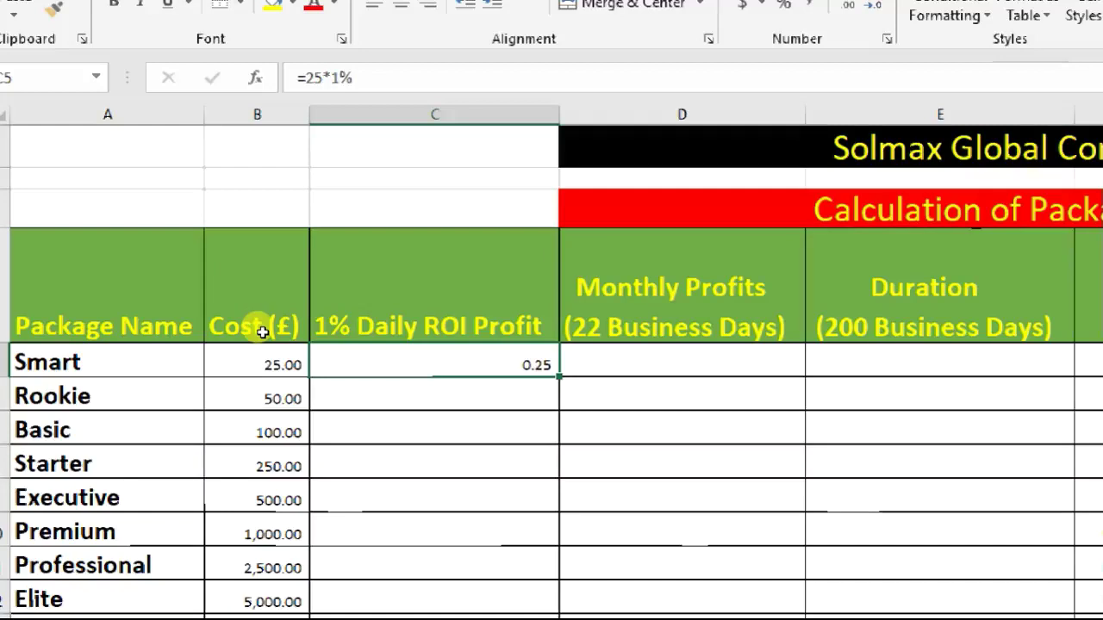
{"action": "key", "text": "Down"}
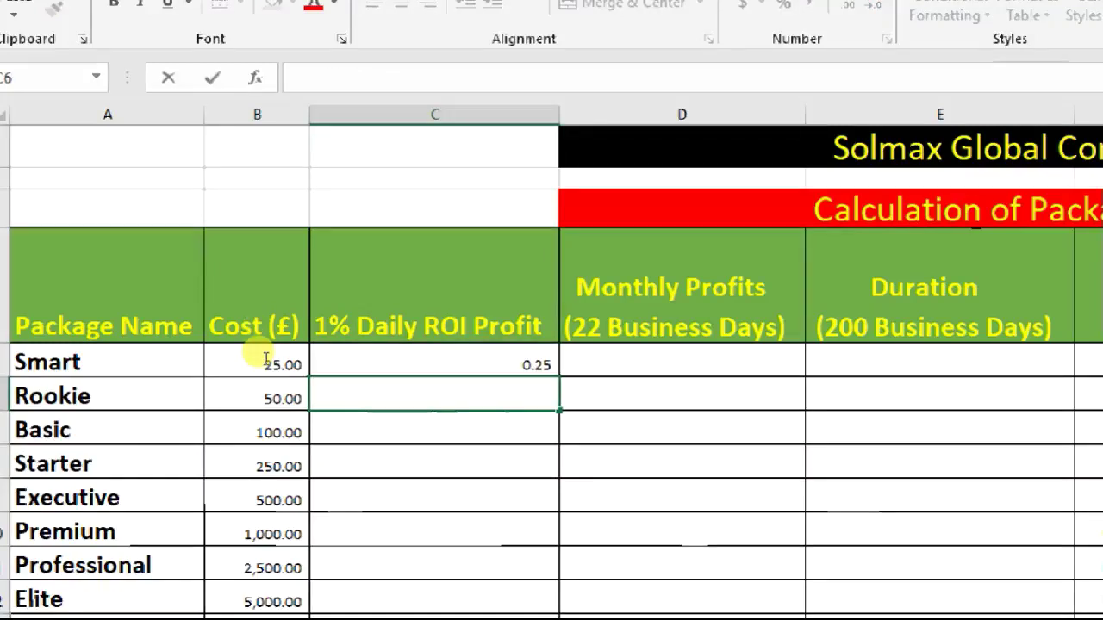
{"action": "type", "text": "=50"}
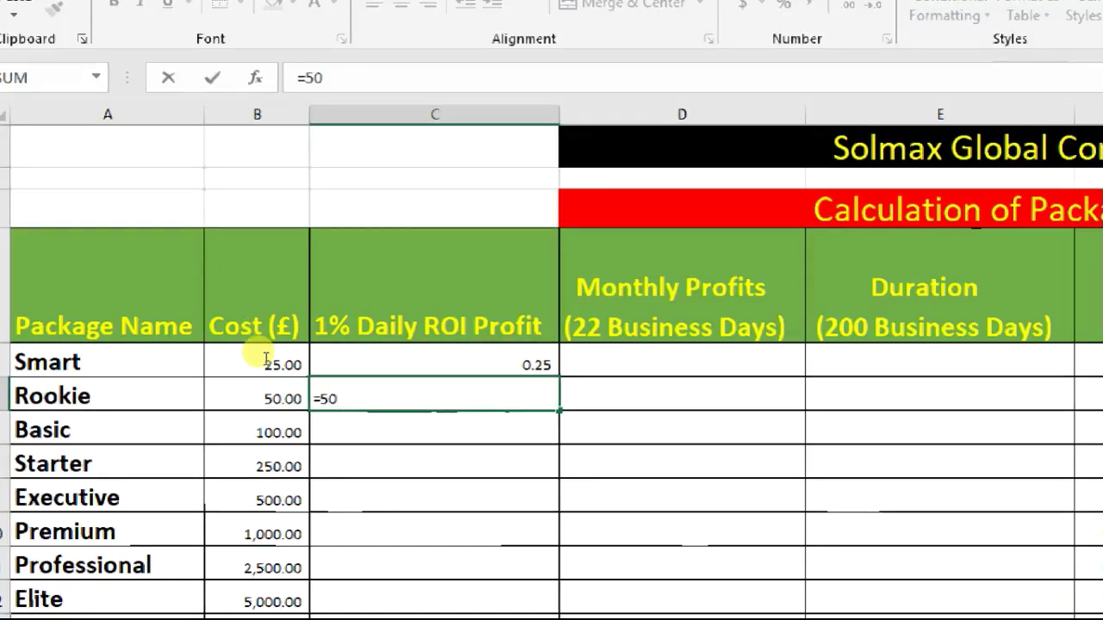
{"action": "type", "text": "*1%"}
{"action": "key", "text": "Return"}
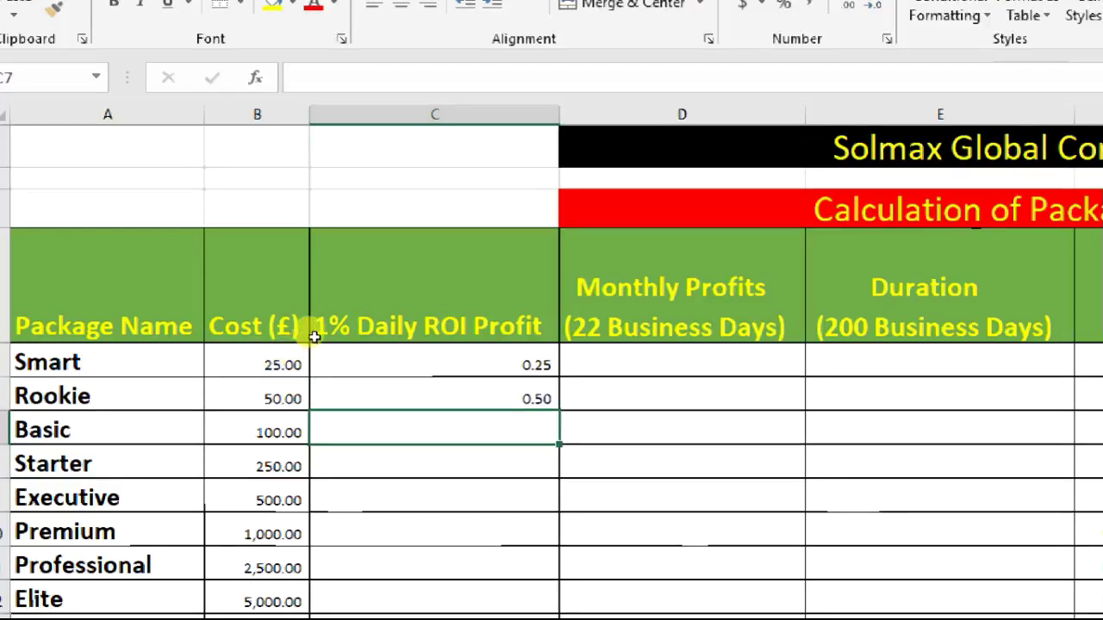
- Clear the literal-cost formulas from C5:C6
{"action": "left_click_drag", "start_coordinate": [314, 360], "coordinate": [314, 396]}
{"action": "key", "text": "Delete"}
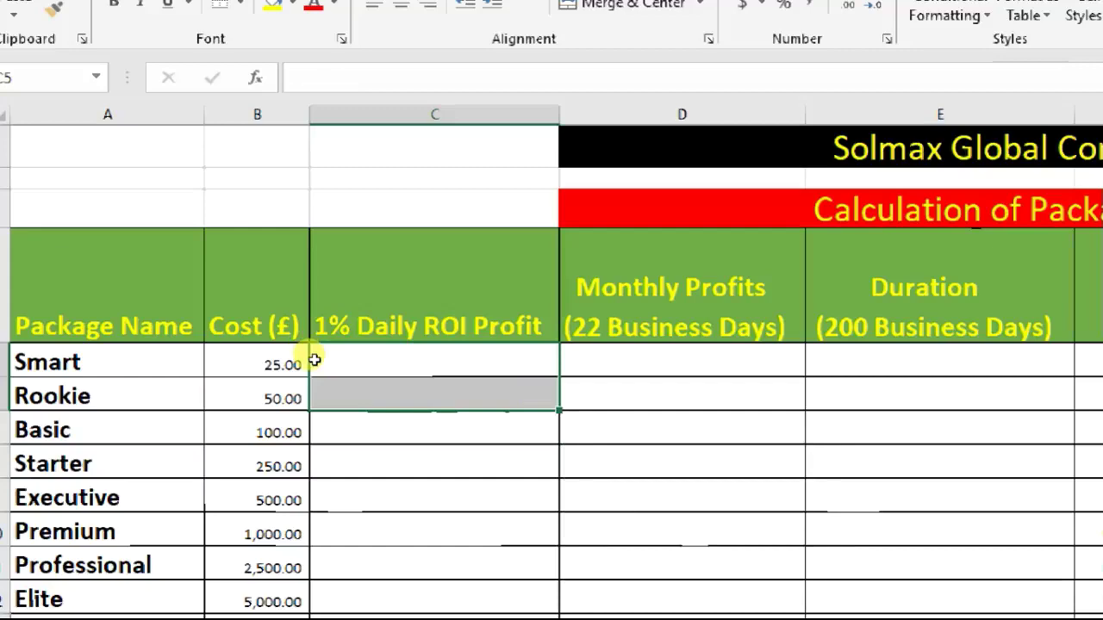
- Enter =B5*1% in C5 so the Smart package's daily ROI profit refers to its cost cell
{"action": "key", "text": "shift+Up"}
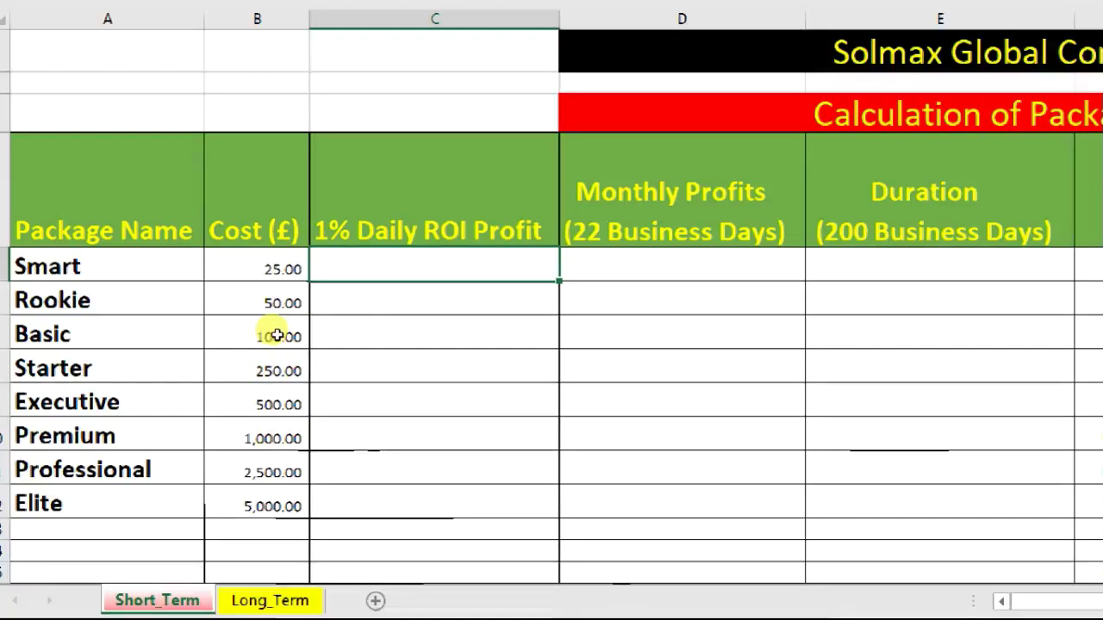
{"action": "type", "text": "="}
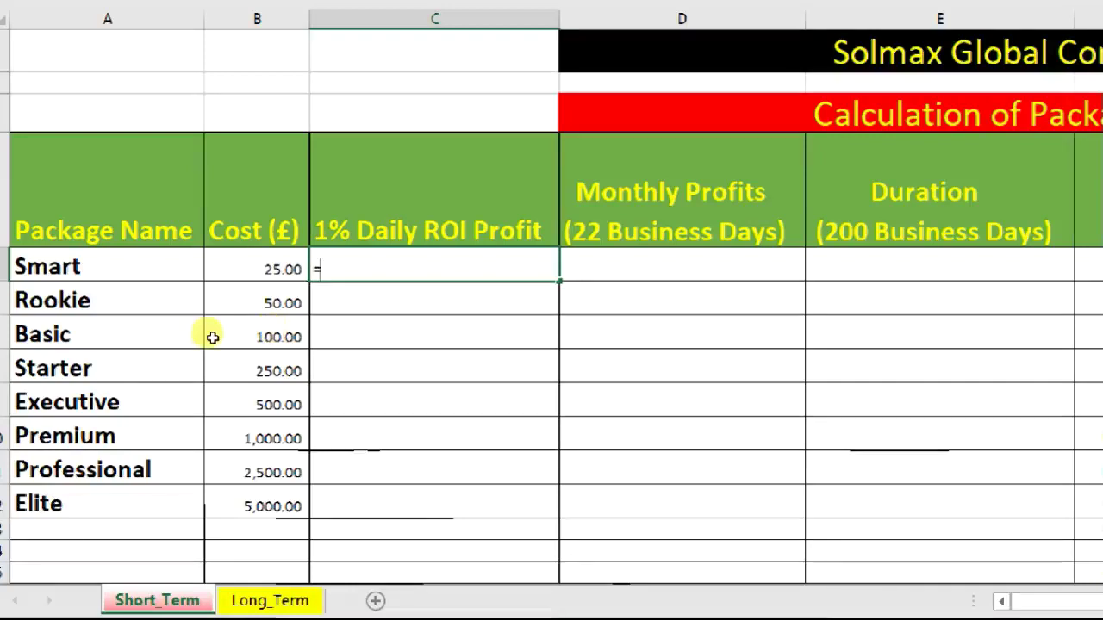
{"action": "key", "text": "Left"}
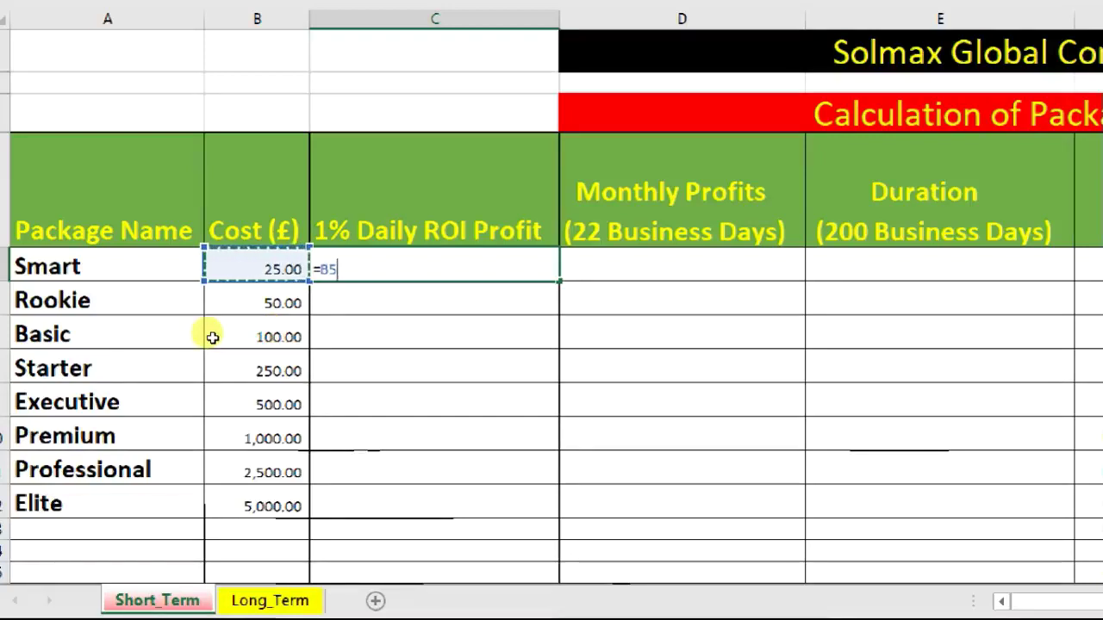
{"action": "type", "text": "*"}
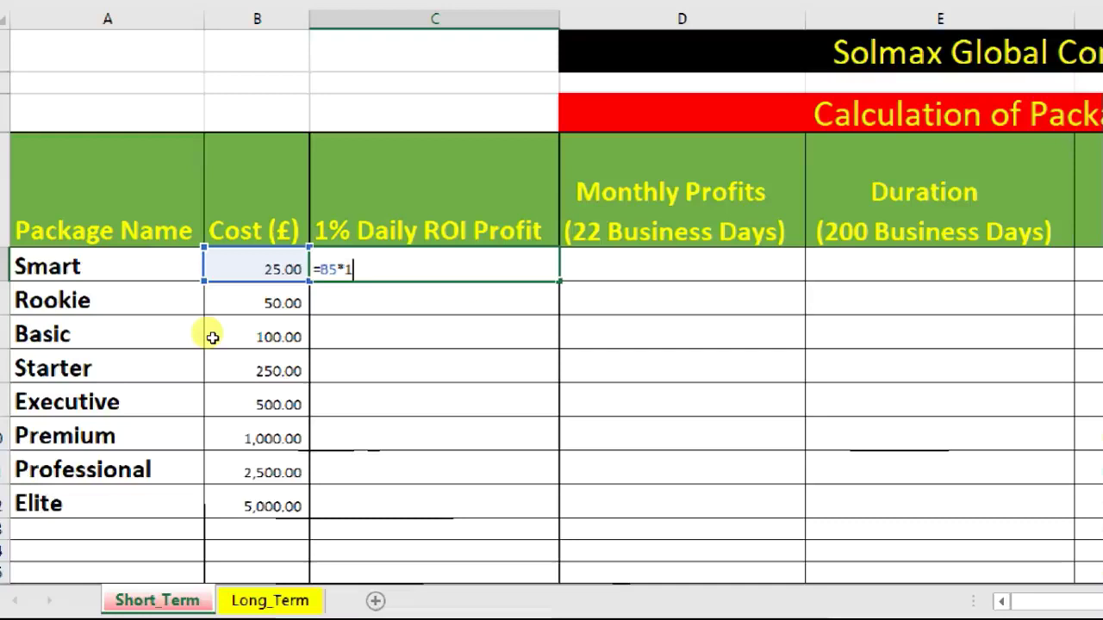
{"action": "key", "text": "Return"}
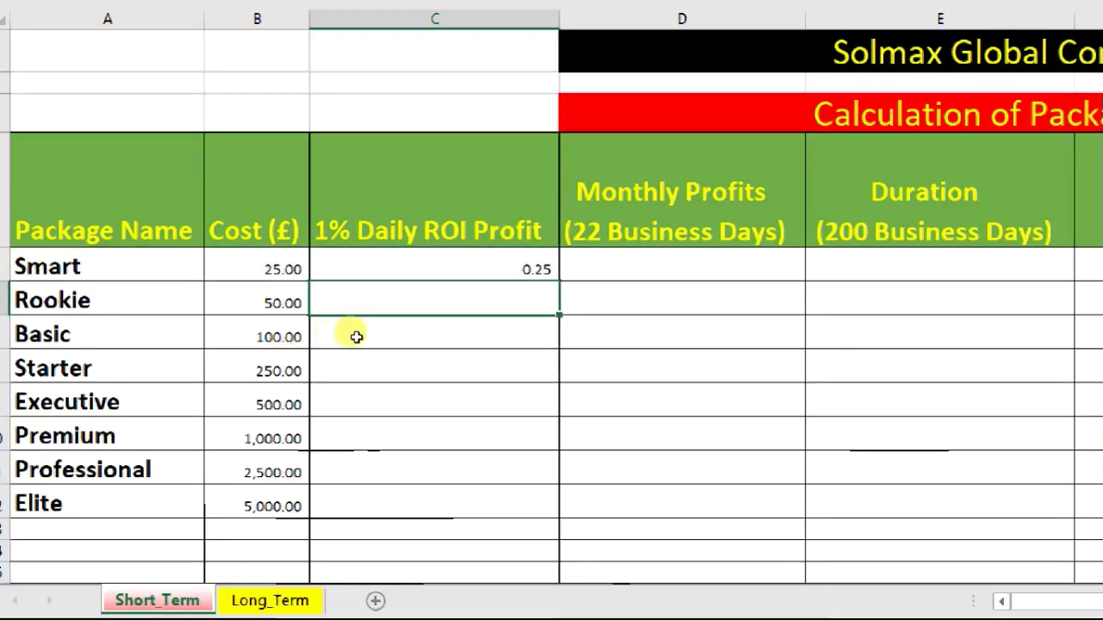
{"action": "key", "text": "Up"}
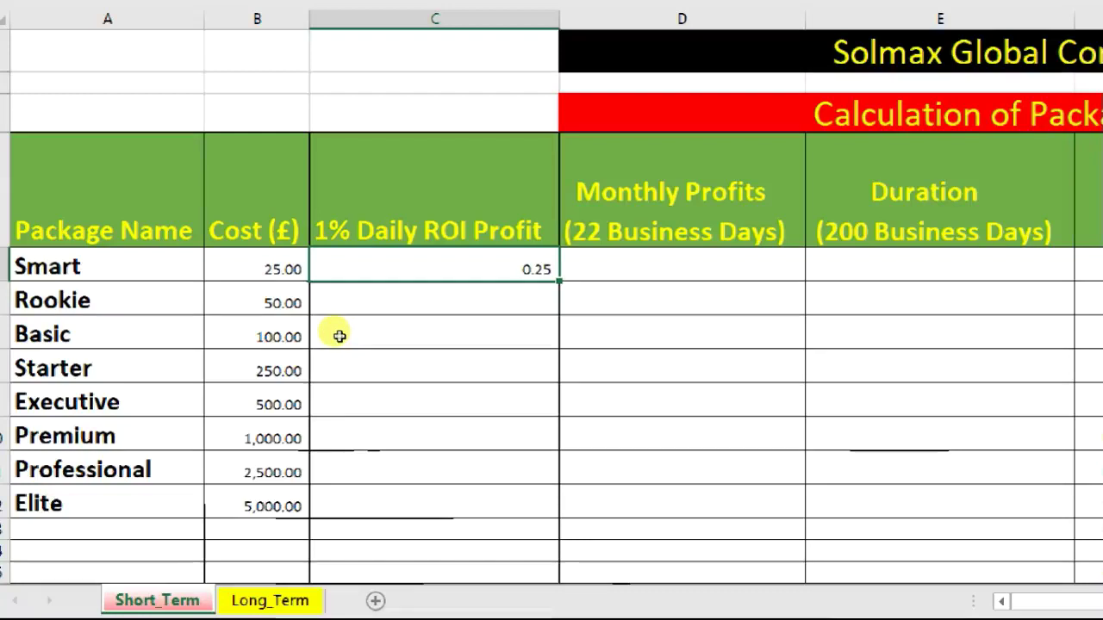
- Try the Fill Down command on C5:C12 and undo it
{"action": "left_click_drag", "start_coordinate": [333, 359], "coordinate": [336, 491]}
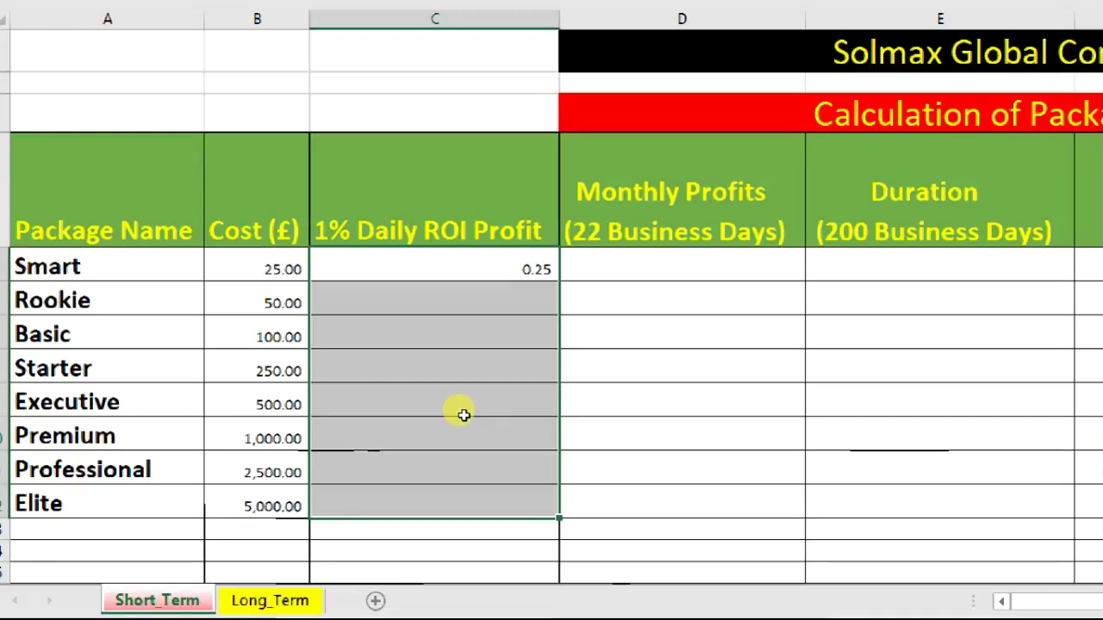
{"action": "key", "text": "ctrl+d"}
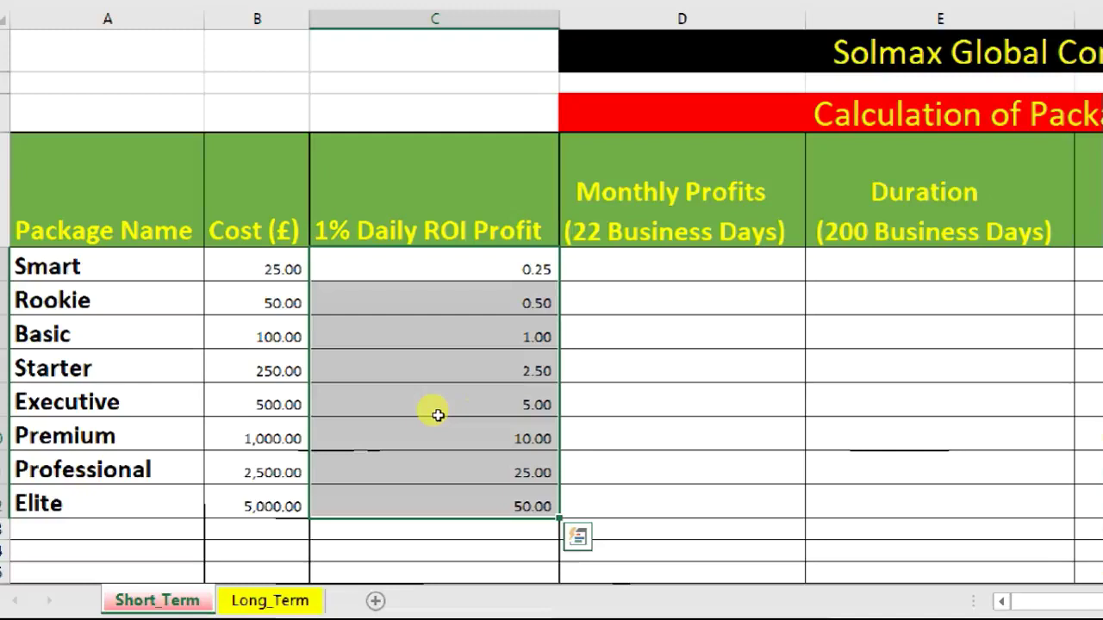
{"action": "key", "text": "ctrl+z"}
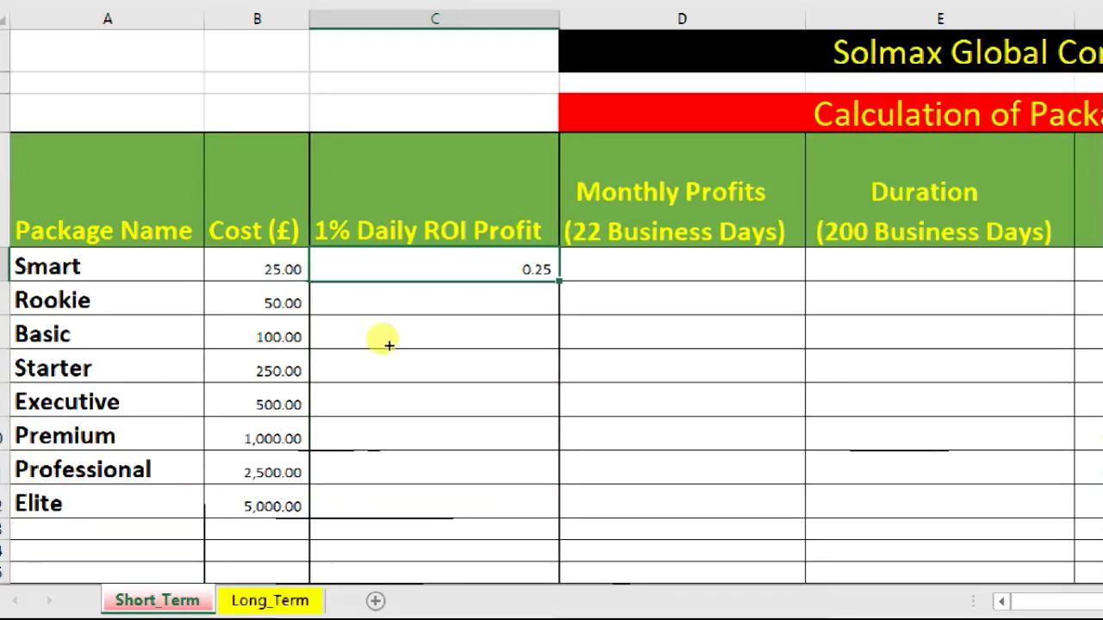
- Copy the daily ROI formula from C5 through C12 and compare the column with the Package Plan Solmax picture
{"action": "left_click_drag", "start_coordinate": [387, 310], "coordinate": [387, 502]}
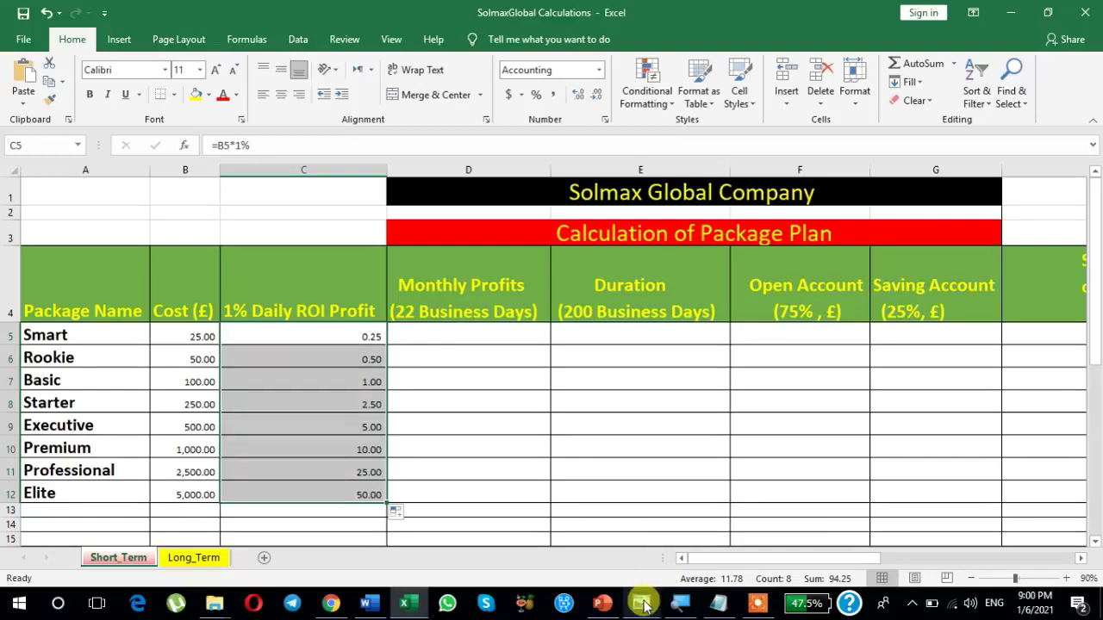
{"action": "mouse_move", "coordinate": [644, 606]}
{"action": "left_click", "coordinate": [568, 559]}
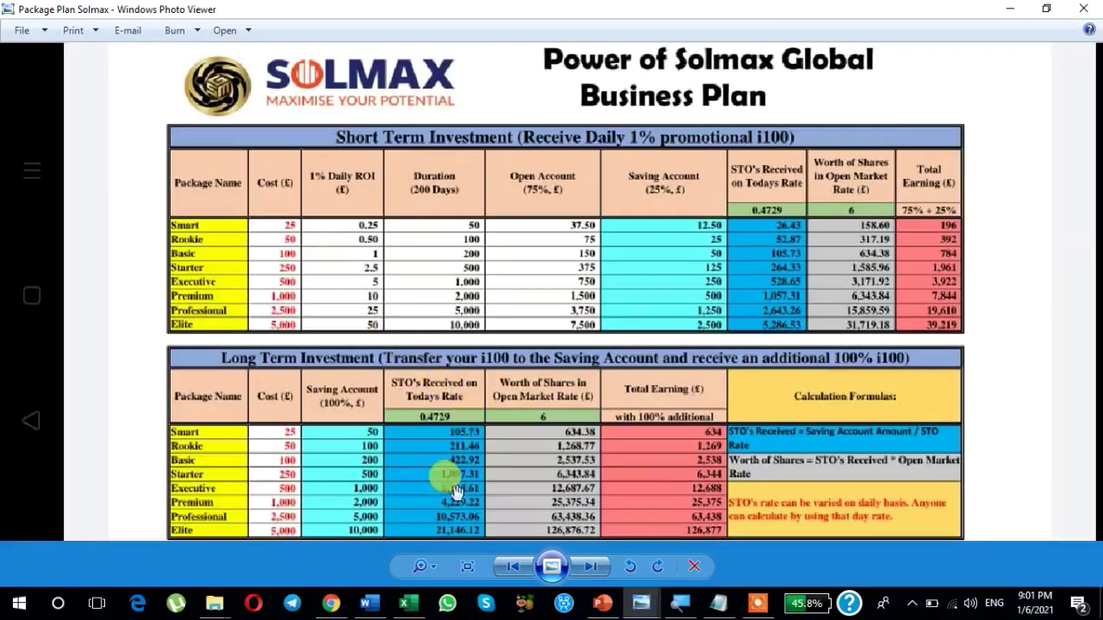
{"action": "left_click", "coordinate": [408, 605]}
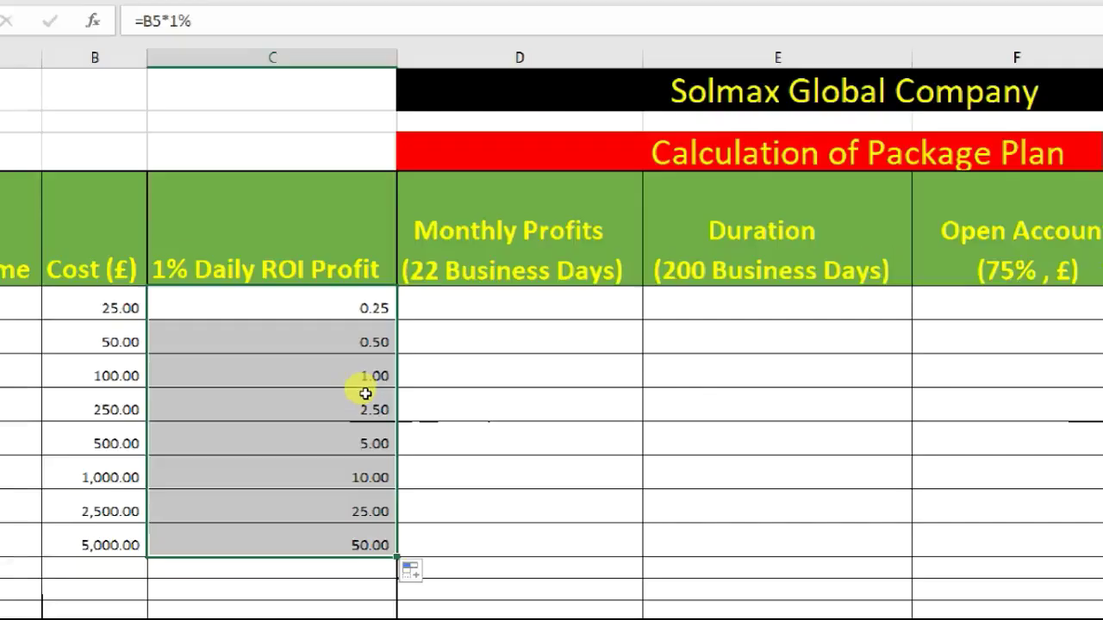
- Check the cell reference in C5's formula and switch to PowerPoint to view the monthly profit formulas on slide 23
{"action": "left_click", "coordinate": [365, 393]}
{"action": "left_click", "coordinate": [349, 317]}
{"action": "double_click", "coordinate": [349, 317]}
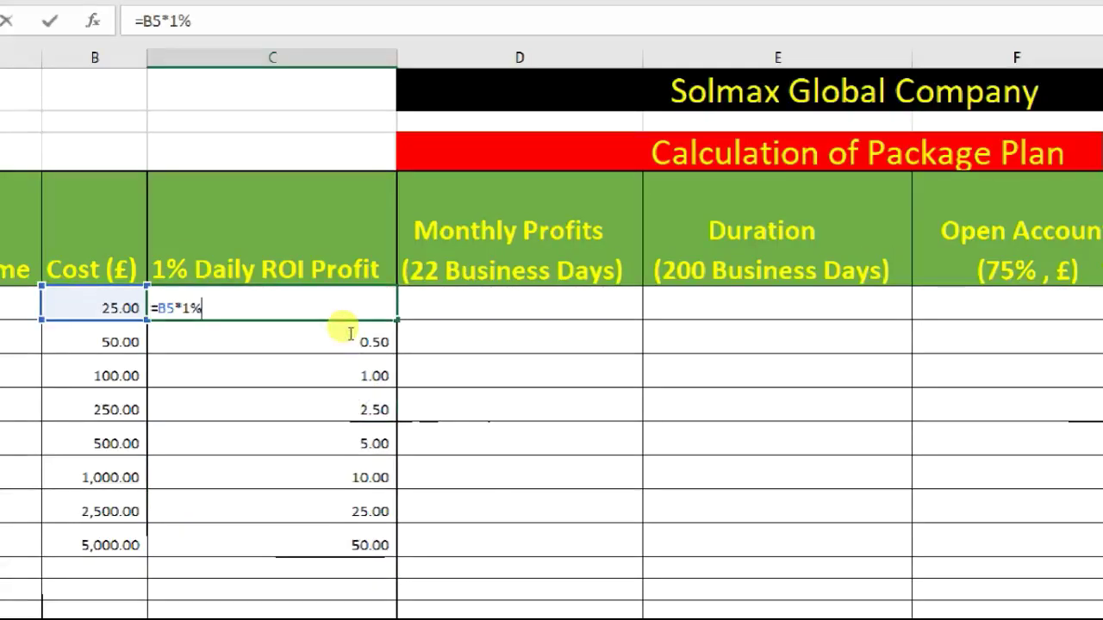
{"action": "key", "text": "ctrl+Return"}
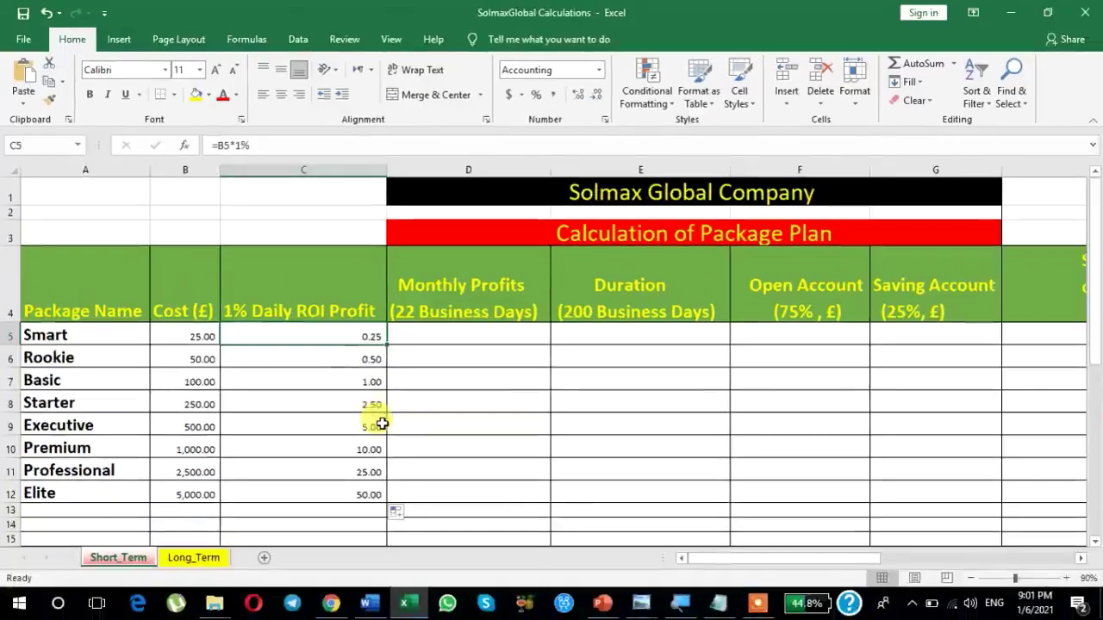
{"action": "left_click", "coordinate": [600, 604]}
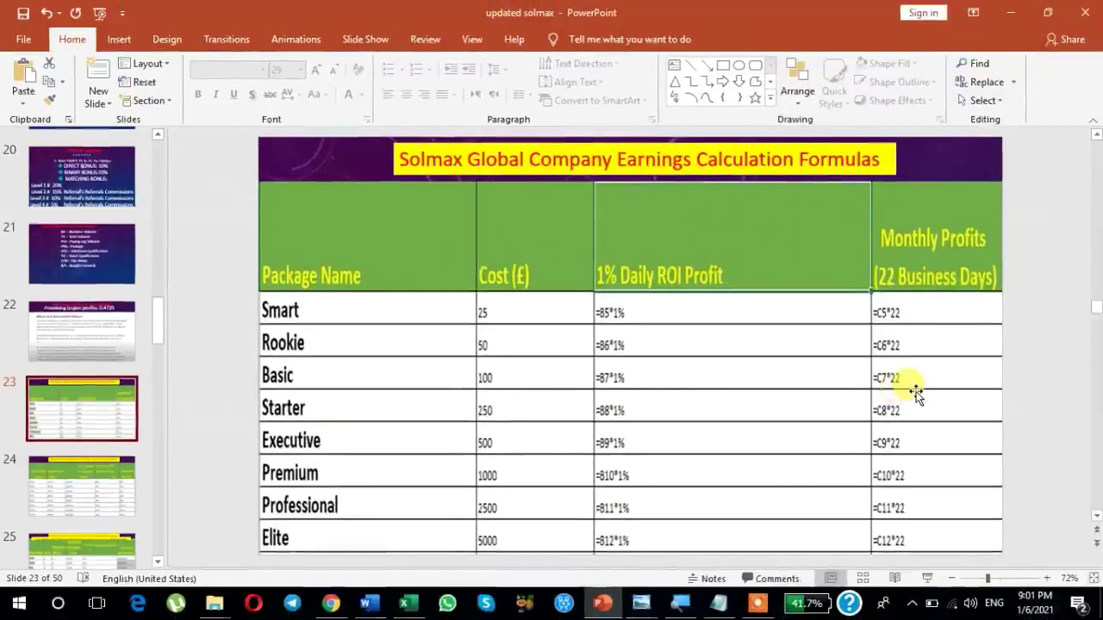
- Switch to the Excel workbook and enter =C5*22 in D5 for the Smart package's monthly profit
{"action": "left_click", "coordinate": [417, 598]}
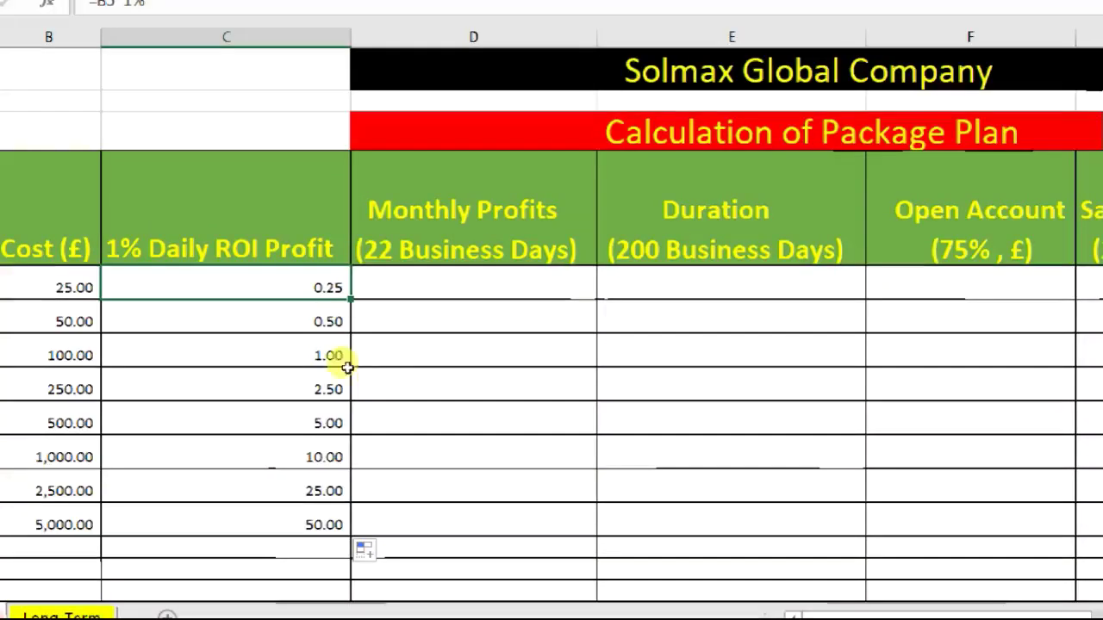
{"action": "key", "text": "Right"}
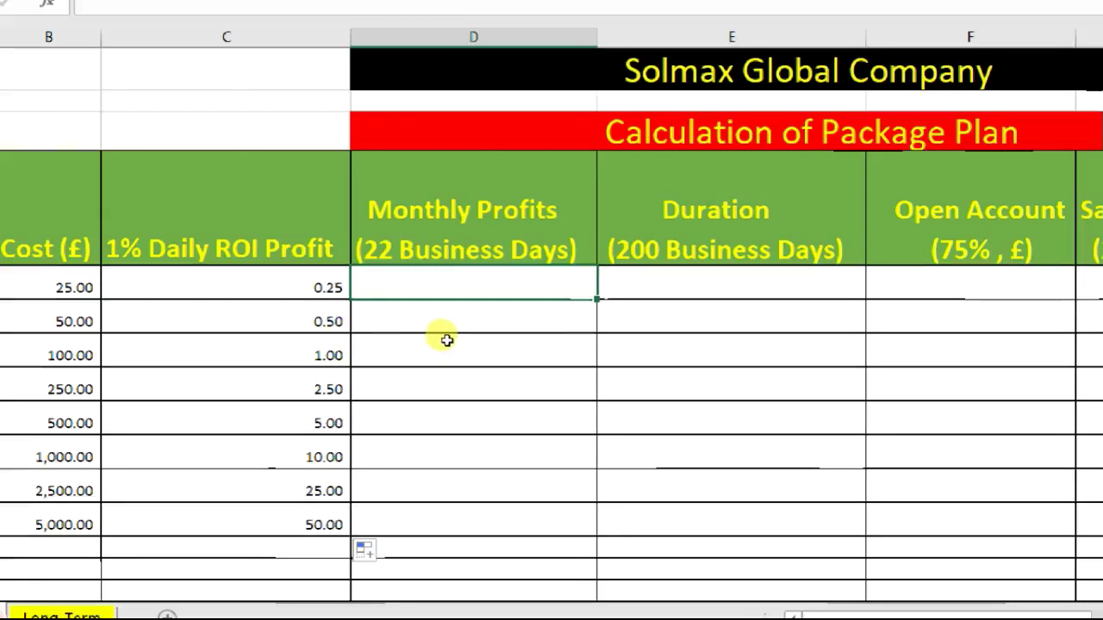
{"action": "type", "text": "="}
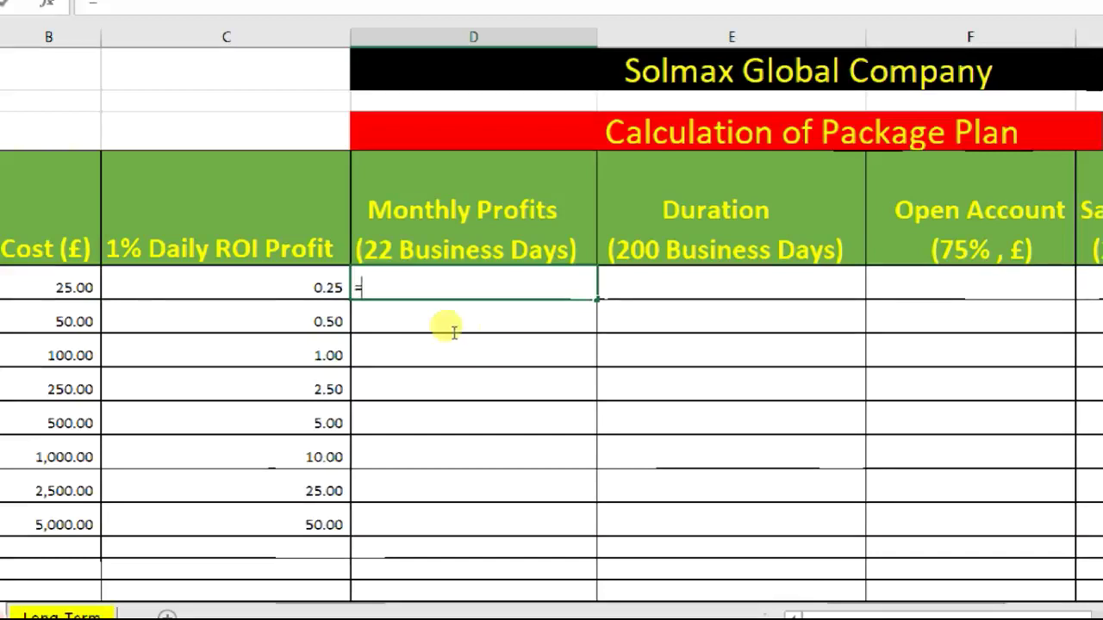
{"action": "key", "text": "Left"}
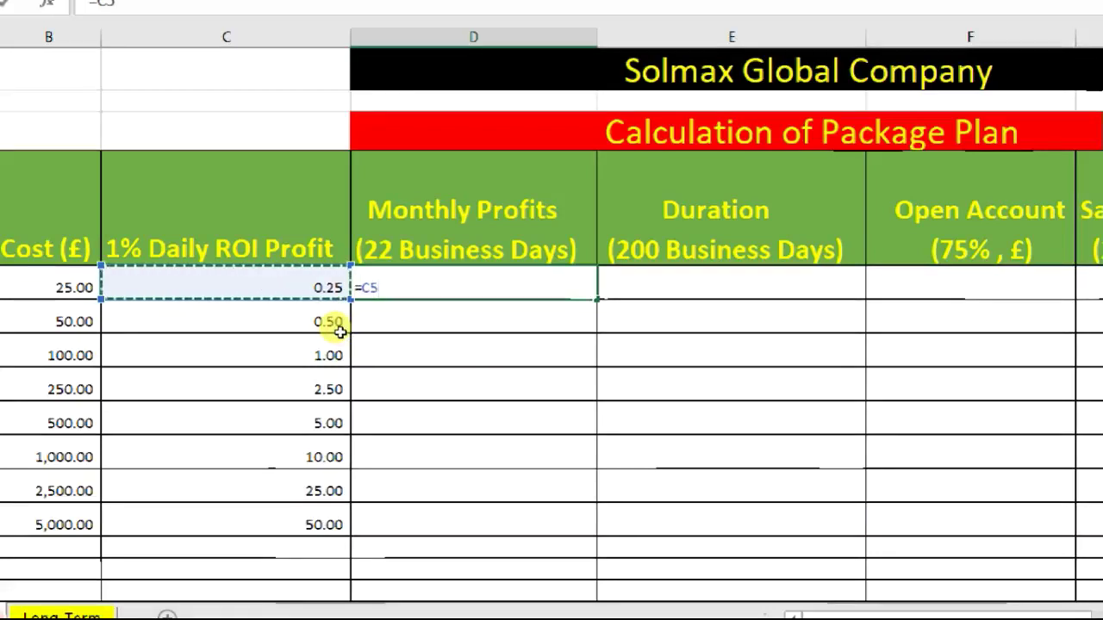
{"action": "type", "text": "*22"}
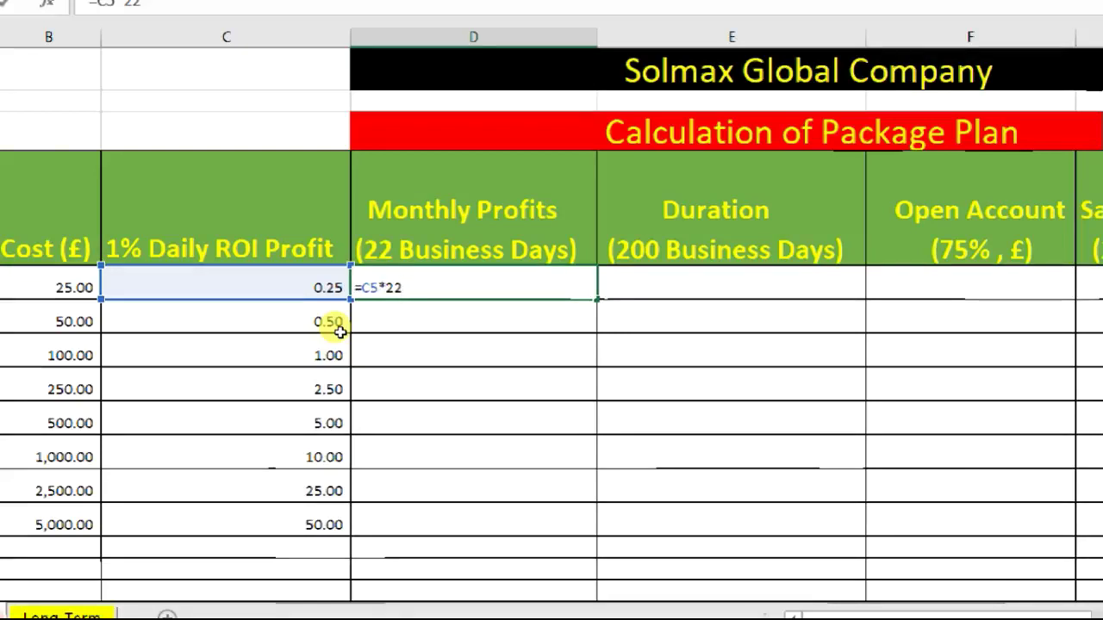
{"action": "key", "text": "Return"}
{"action": "key", "text": "Up"}
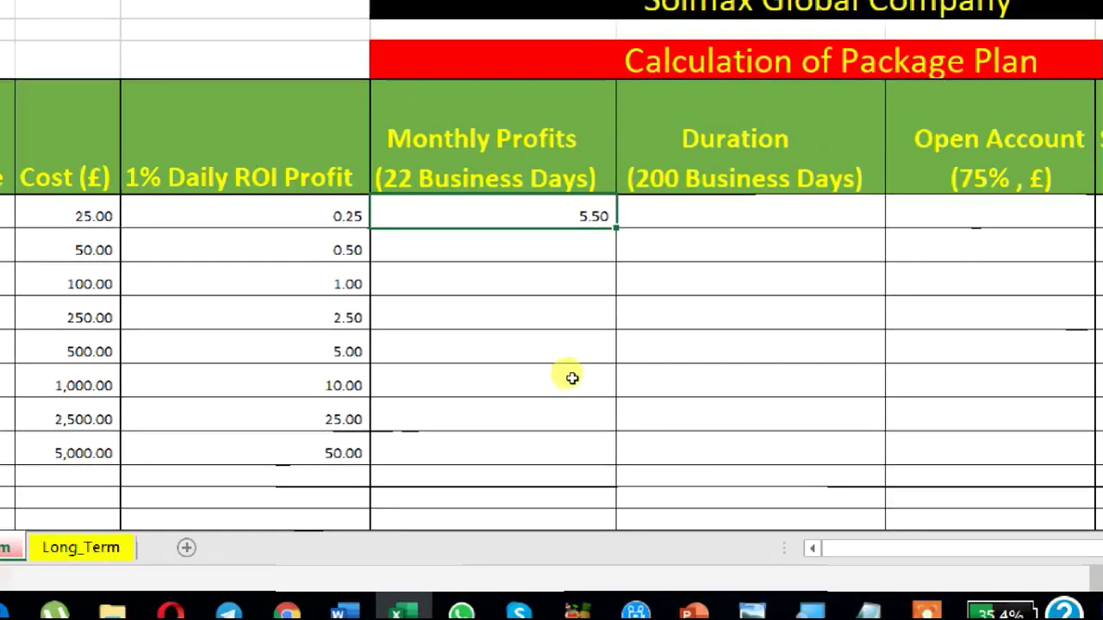
- Fill the monthly profit formula from D5 down through D12
{"action": "key", "text": "shift+Down"}
{"action": "key", "text": "shift+Down"}
{"action": "key", "text": "shift+Down"}
{"action": "key", "text": "shift+Down"}
{"action": "key", "text": "shift+Down"}
{"action": "key", "text": "shift+Down"}
{"action": "key", "text": "shift+Down"}
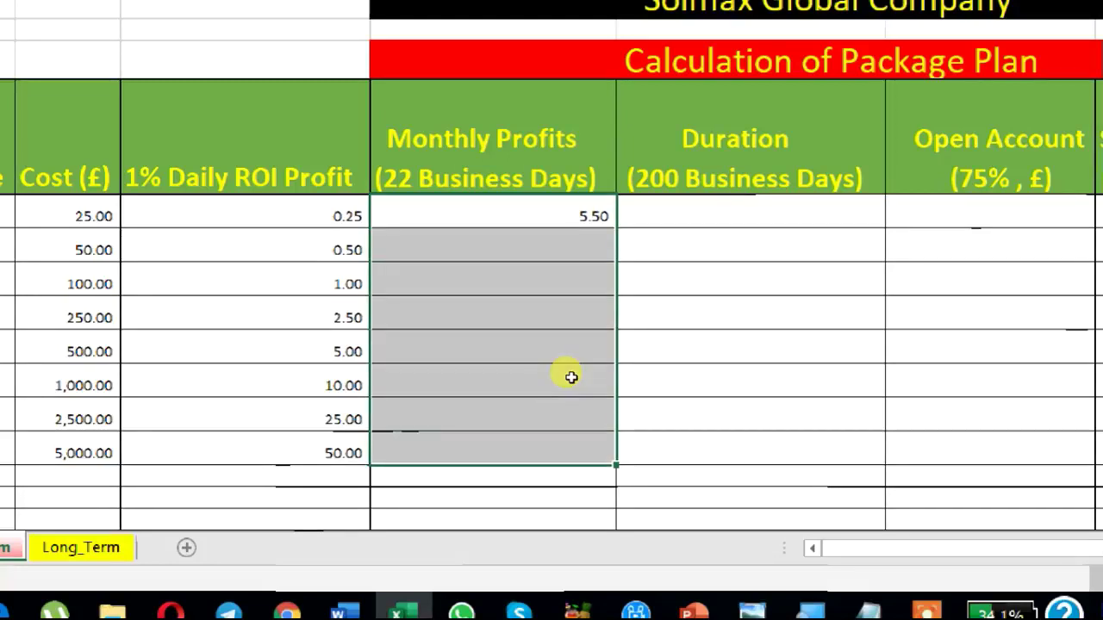
{"action": "key", "text": "ctrl+d"}
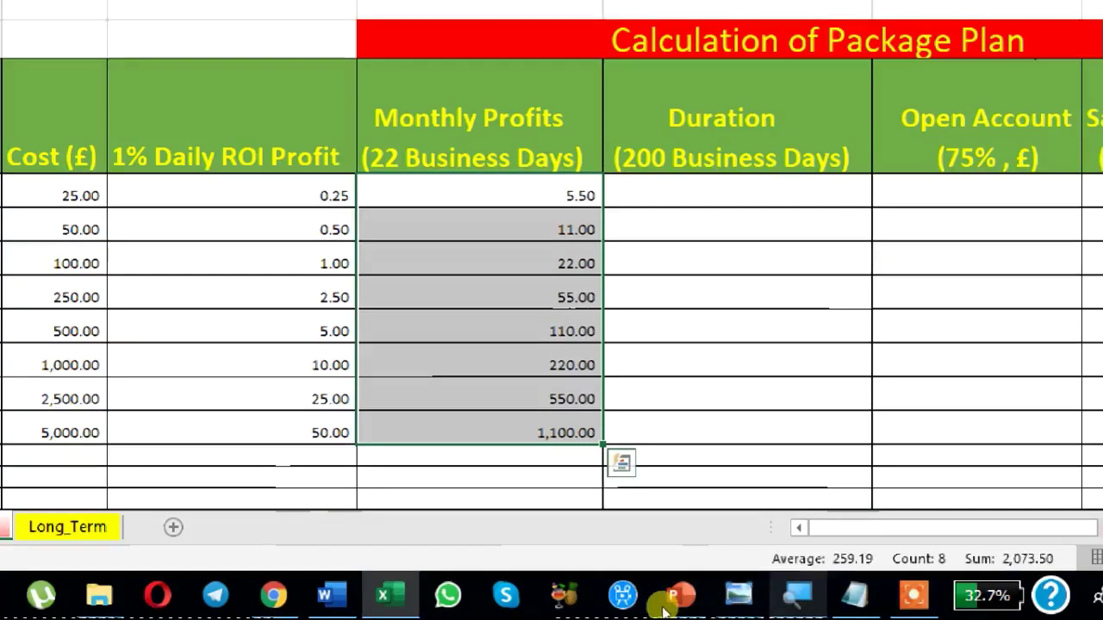
- View the Duration column in the Package Plans SolmaxGlobal picture and return to the Excel worksheet
{"action": "mouse_move", "coordinate": [739, 596]}
{"action": "left_click", "coordinate": [595, 541]}
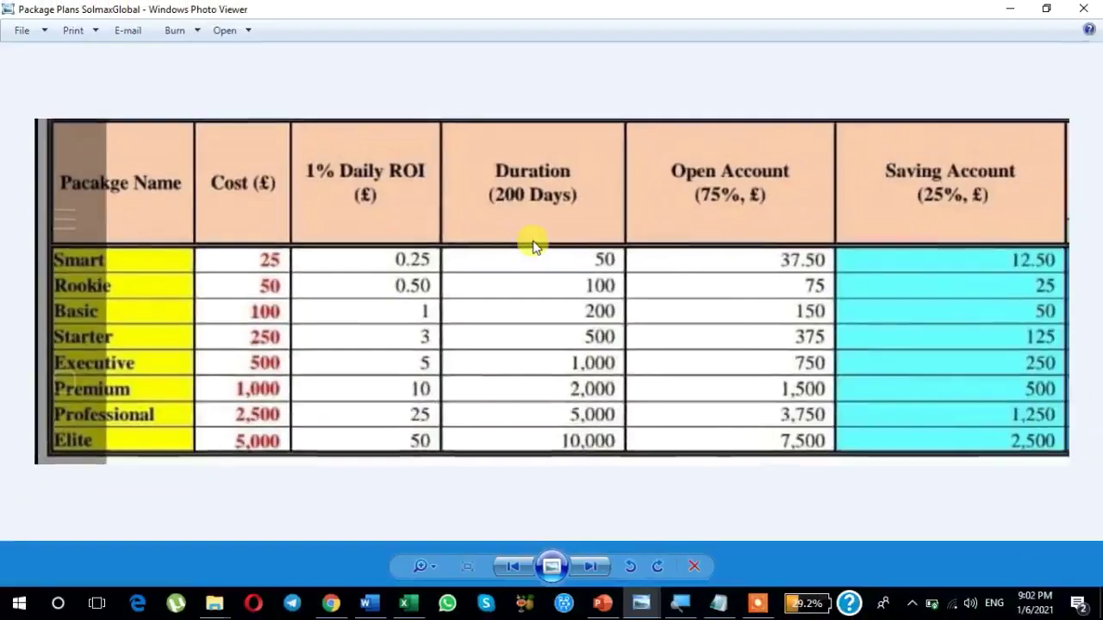
{"action": "left_click", "coordinate": [404, 606]}
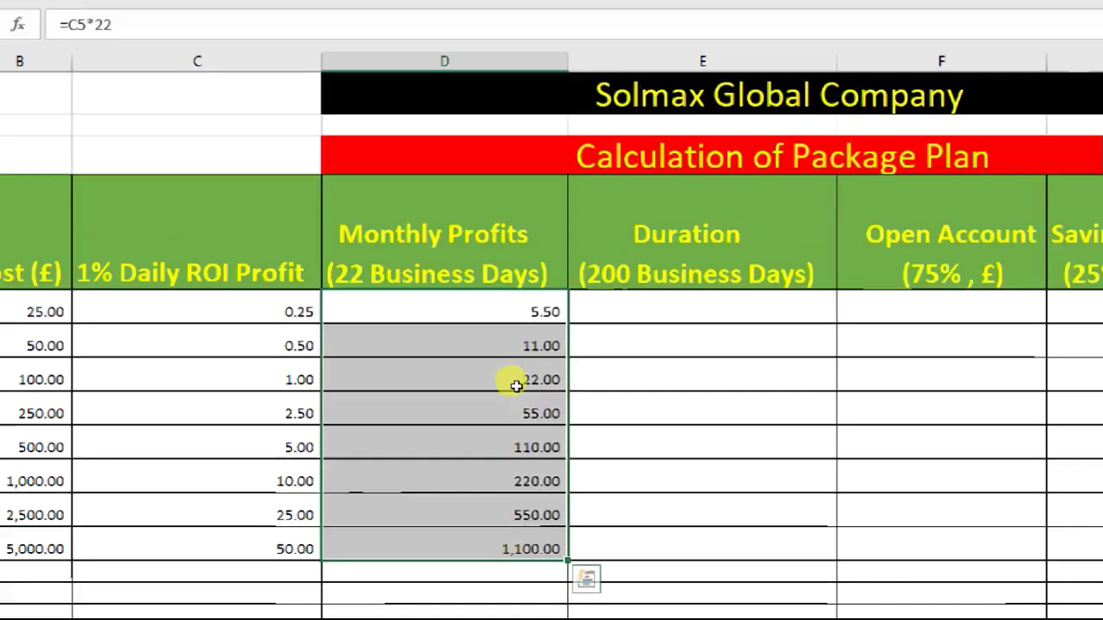
- Enter =C5*200 in E5 for the Smart package's 200-business-day duration profit
{"action": "left_click", "coordinate": [530, 316]}
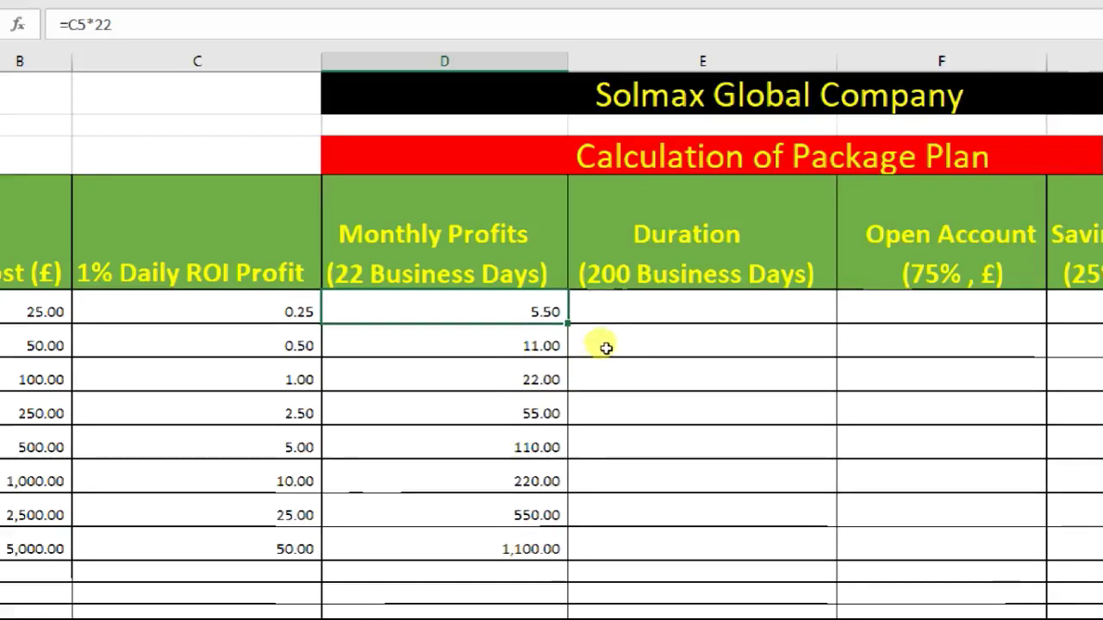
{"action": "key", "text": "Right"}
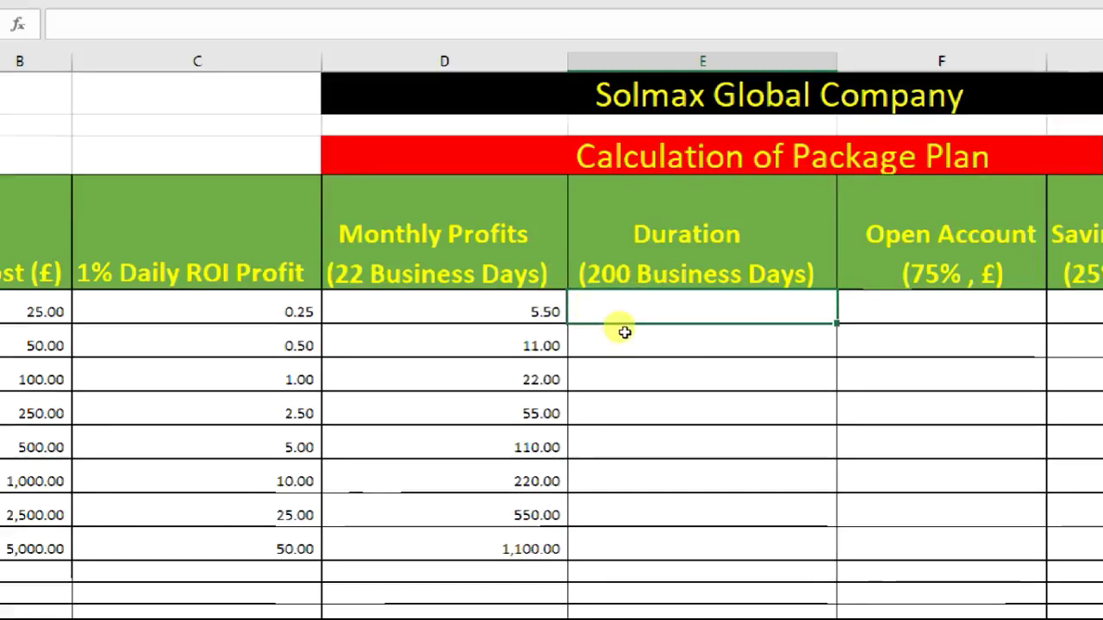
{"action": "type", "text": "="}
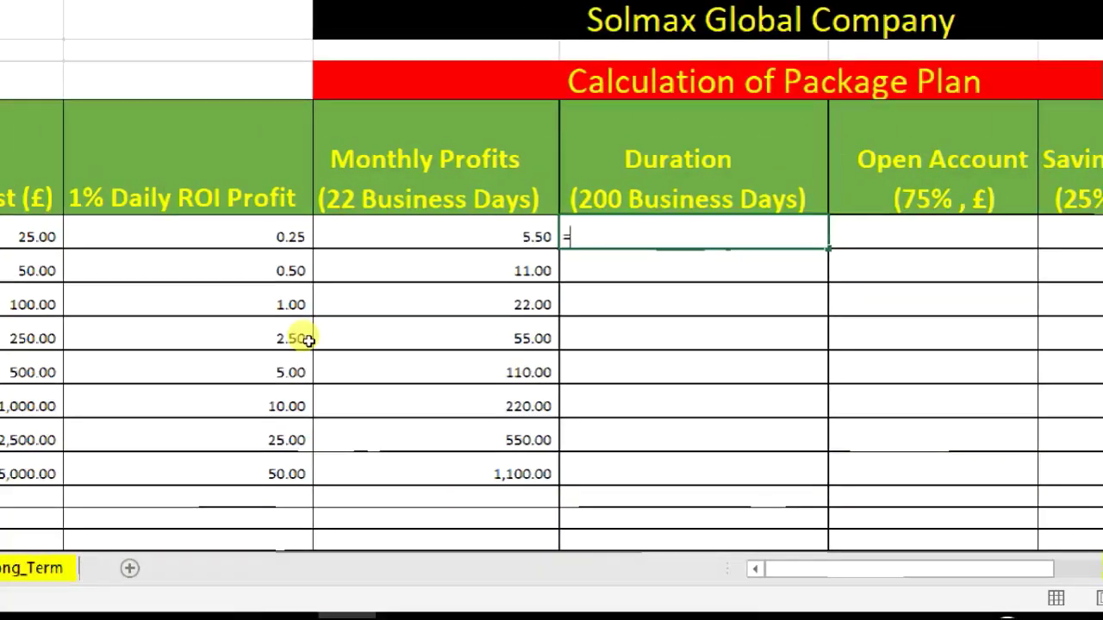
{"action": "key", "text": "Left"}
{"action": "key", "text": "Left"}
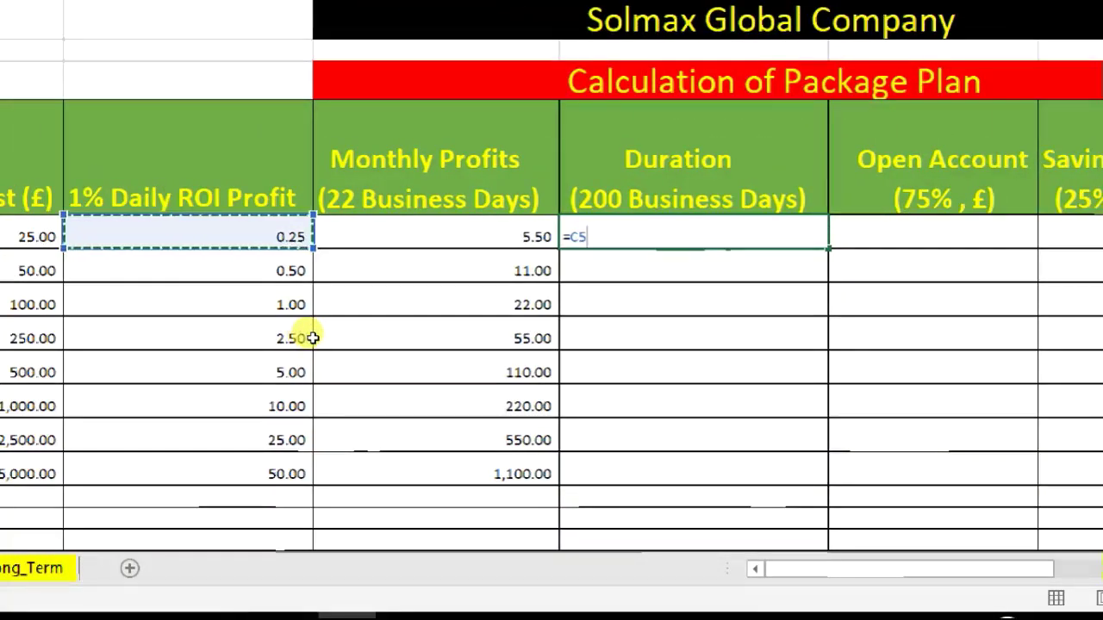
{"action": "type", "text": "*"}
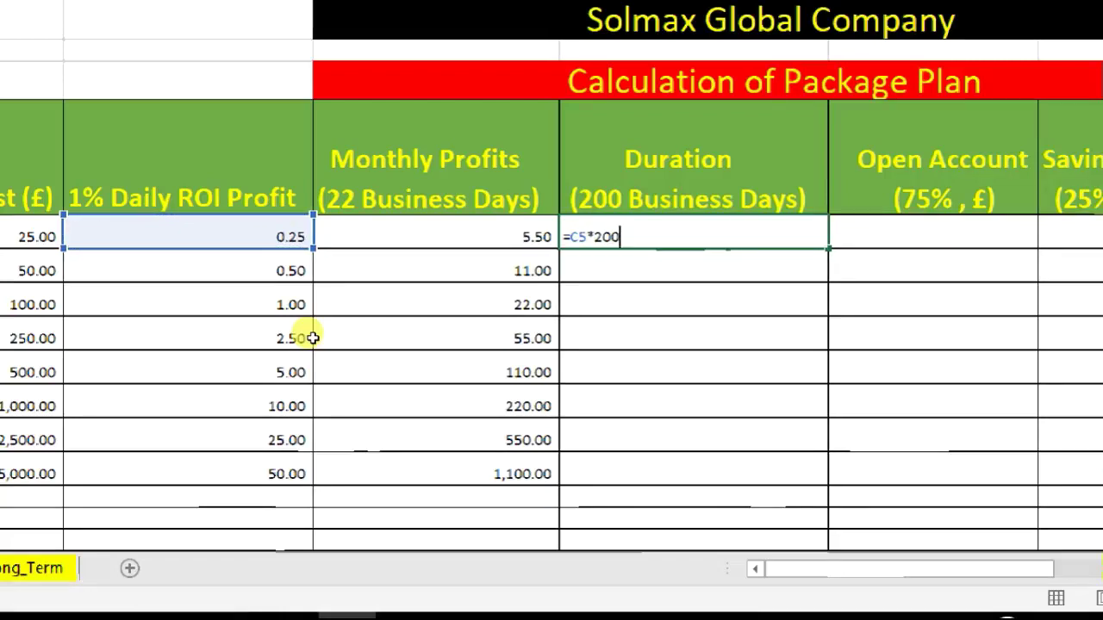
{"action": "key", "text": "Return"}
{"action": "key", "text": "Up"}
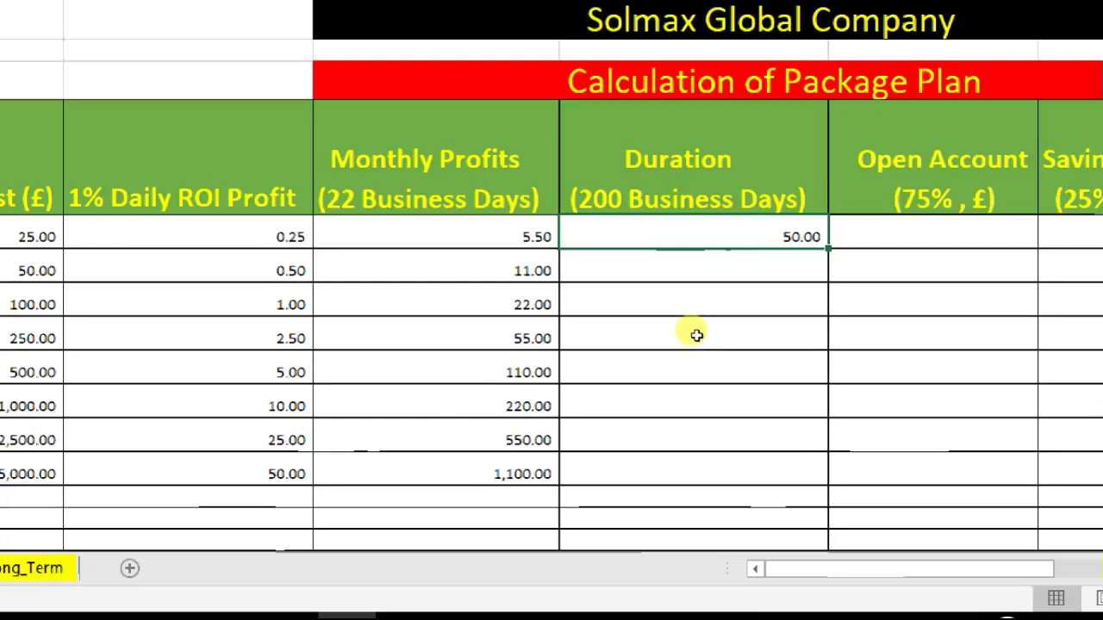
- Try filling the 200-day duration formula down E5:E12 and undo the fill
{"action": "key", "text": "shift+Down"}
{"action": "key", "text": "shift+Down"}
{"action": "key", "text": "shift+Down"}
{"action": "key", "text": "shift+Down"}
{"action": "key", "text": "shift+Down"}
{"action": "key", "text": "shift+Down"}
{"action": "key", "text": "shift+Down"}
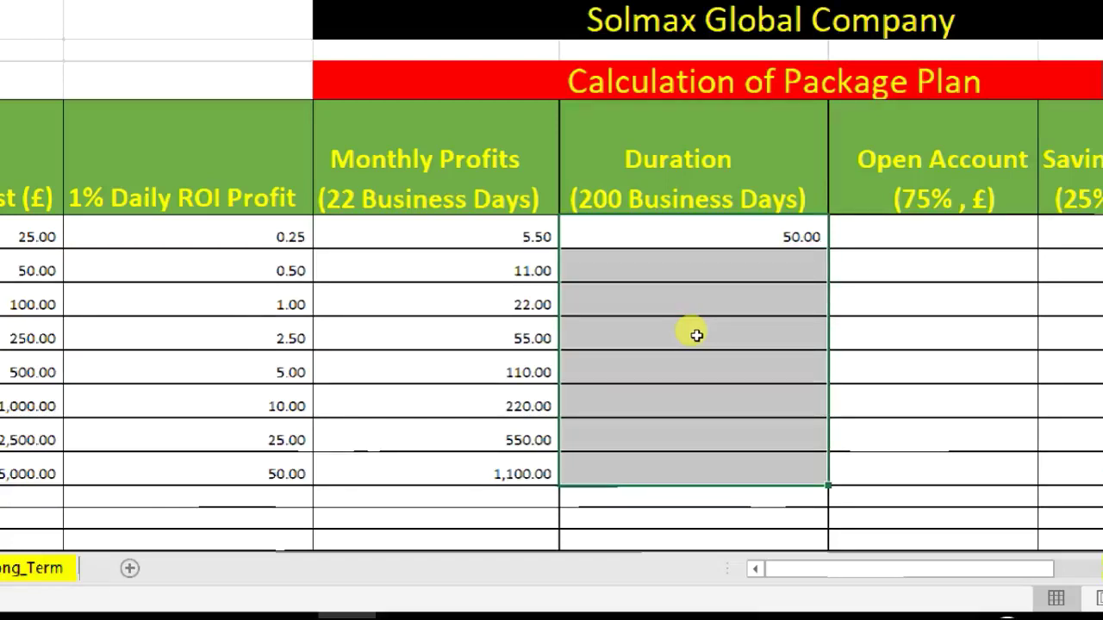
{"action": "key", "text": "ctrl+v"}
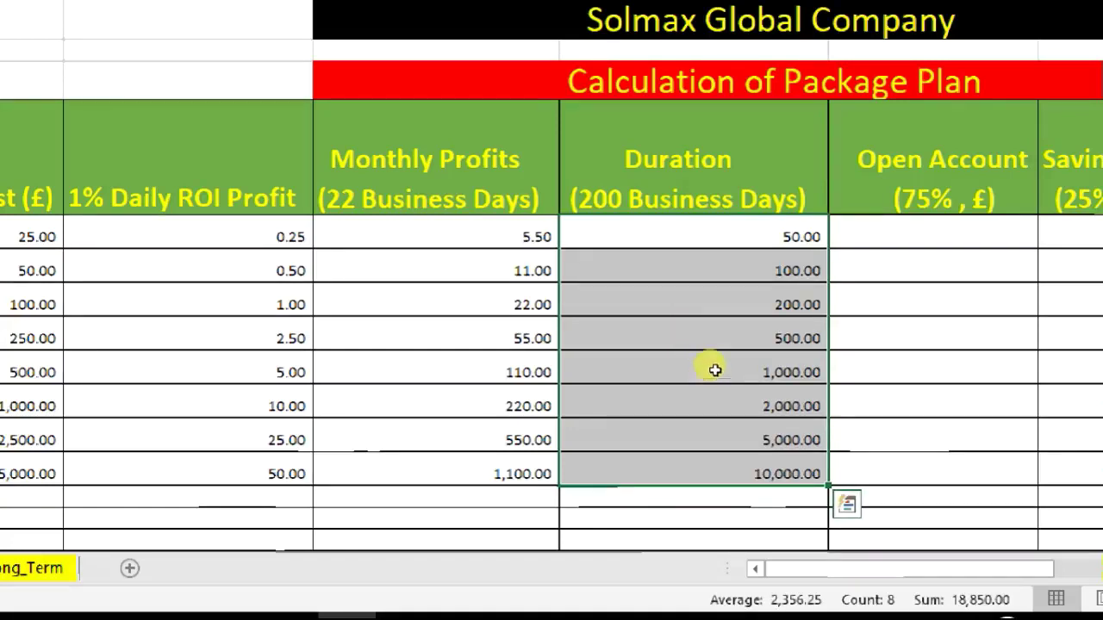
{"action": "key", "text": "Delete"}
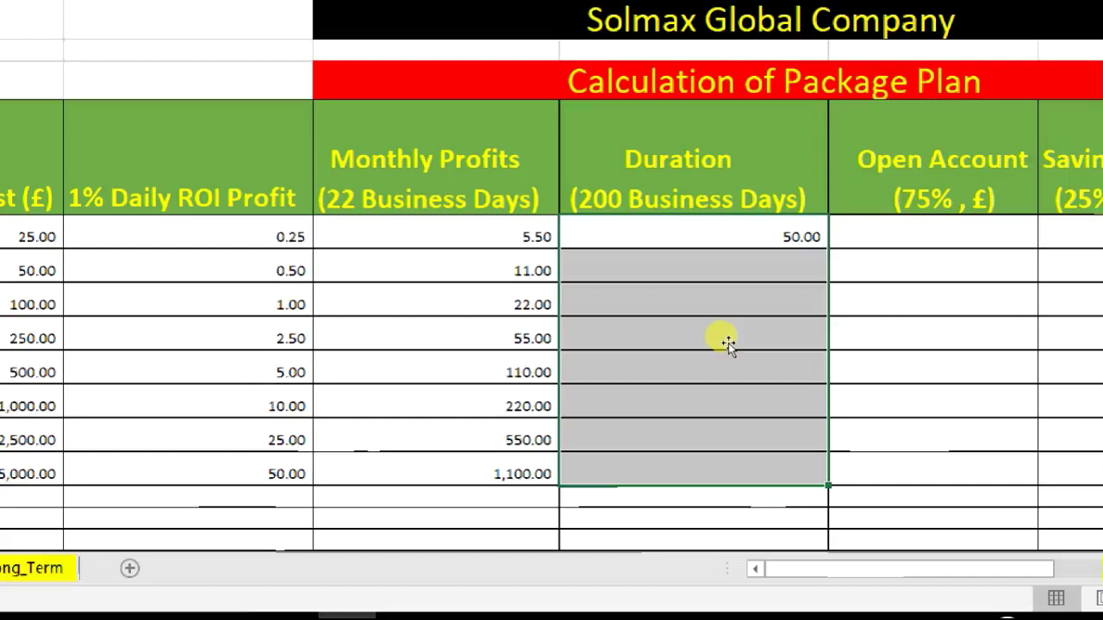
{"action": "key", "text": "shift+Up"}
{"action": "key", "text": "shift+Up"}
{"action": "key", "text": "shift+Up"}
{"action": "key", "text": "shift+Up"}
{"action": "key", "text": "shift+Up"}
{"action": "key", "text": "shift+Up"}
{"action": "key", "text": "shift+Up"}
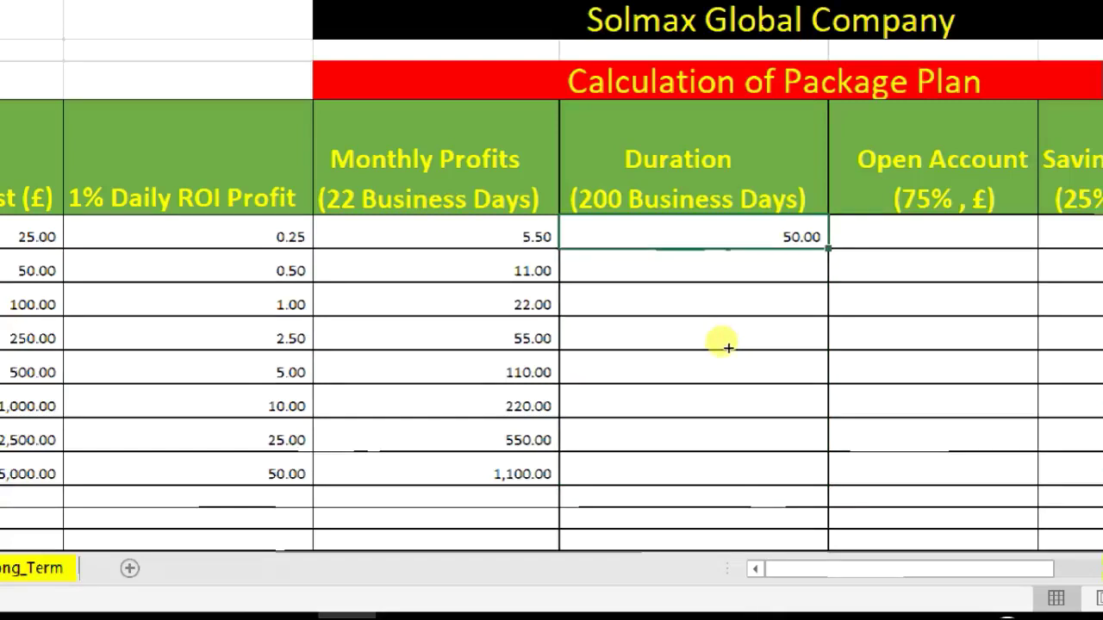
- Copy the duration formula from E5 through E12 and compare the column with the Package Plans SolmaxGlobal picture
{"action": "left_click_drag", "start_coordinate": [728, 345], "coordinate": [716, 502]}
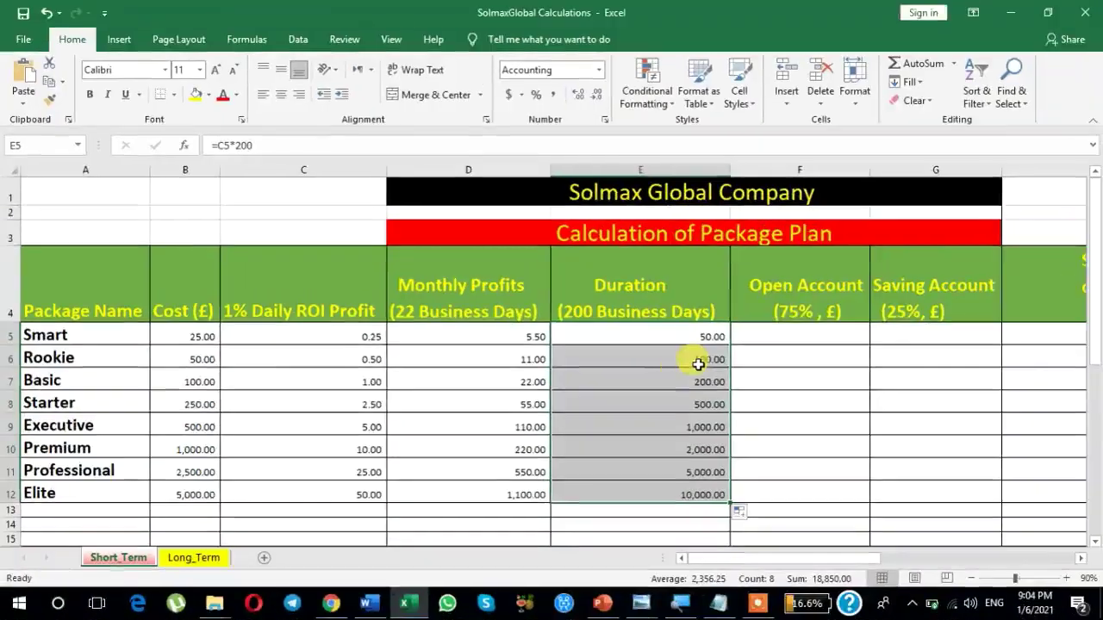
{"action": "mouse_move", "coordinate": [640, 603]}
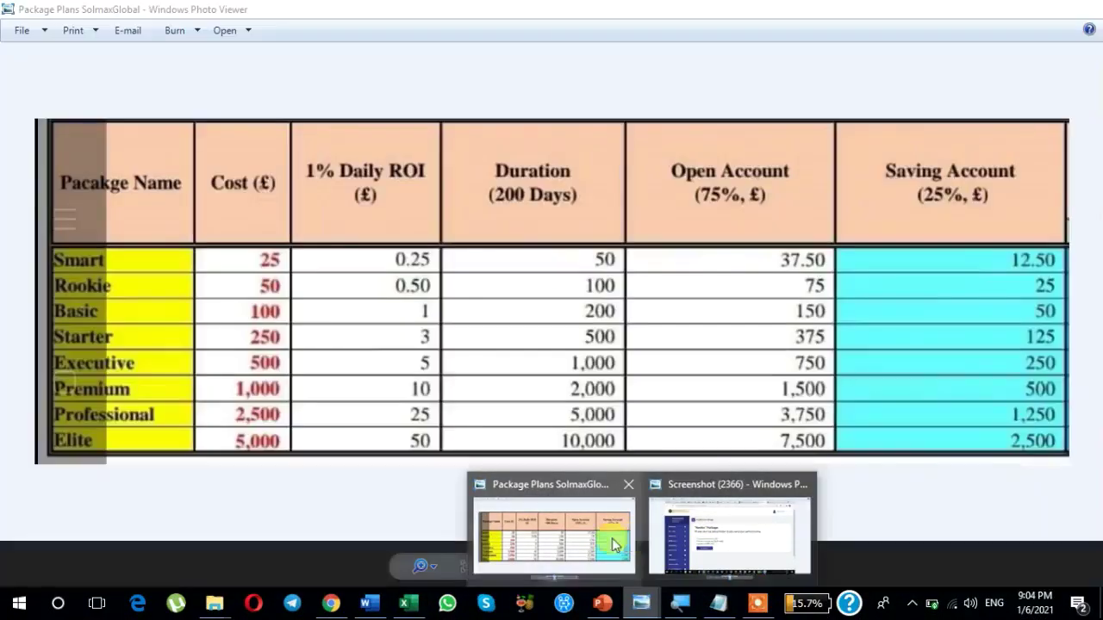
{"action": "left_click", "coordinate": [615, 545]}
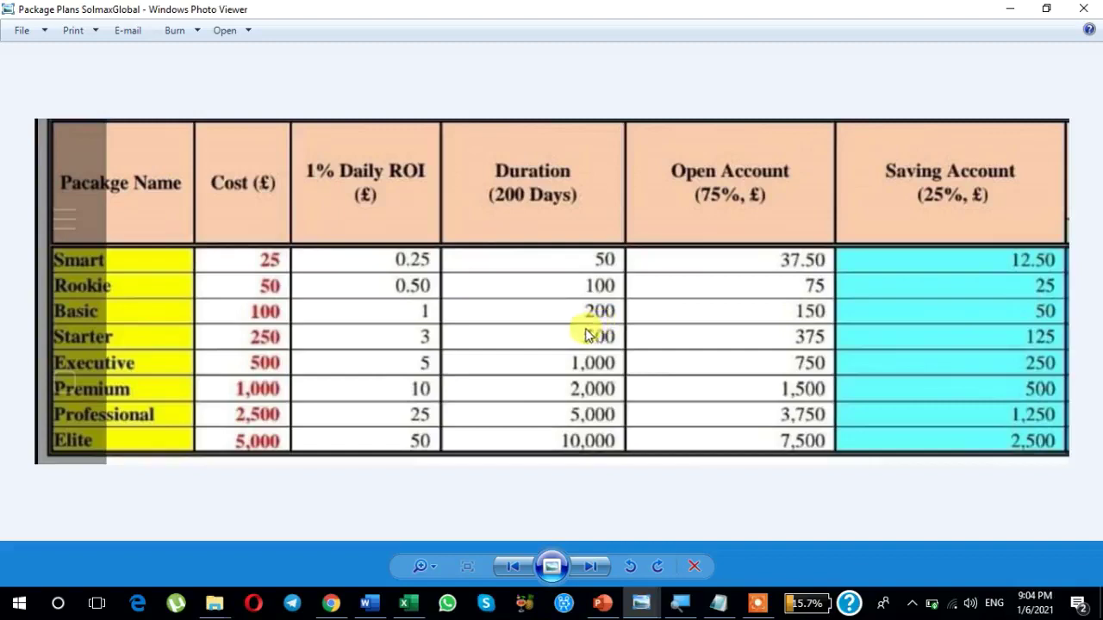
{"action": "left_click", "coordinate": [415, 604]}
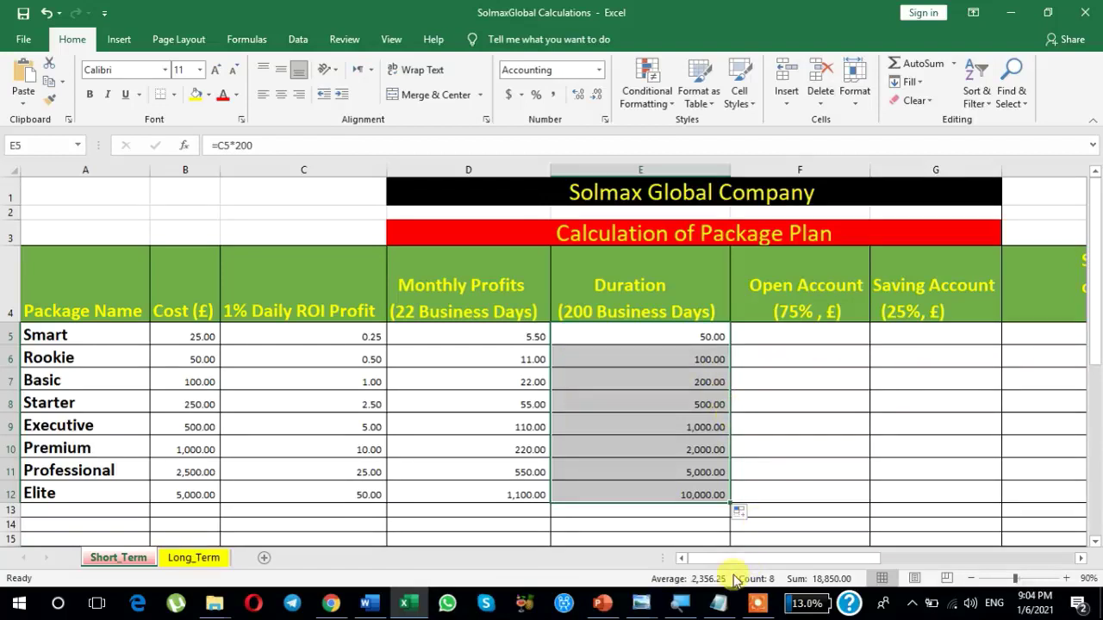
- Switch to PowerPoint and show the earnings calculation formulas as a slide show starting from slide 23
{"action": "left_click", "coordinate": [642, 605]}
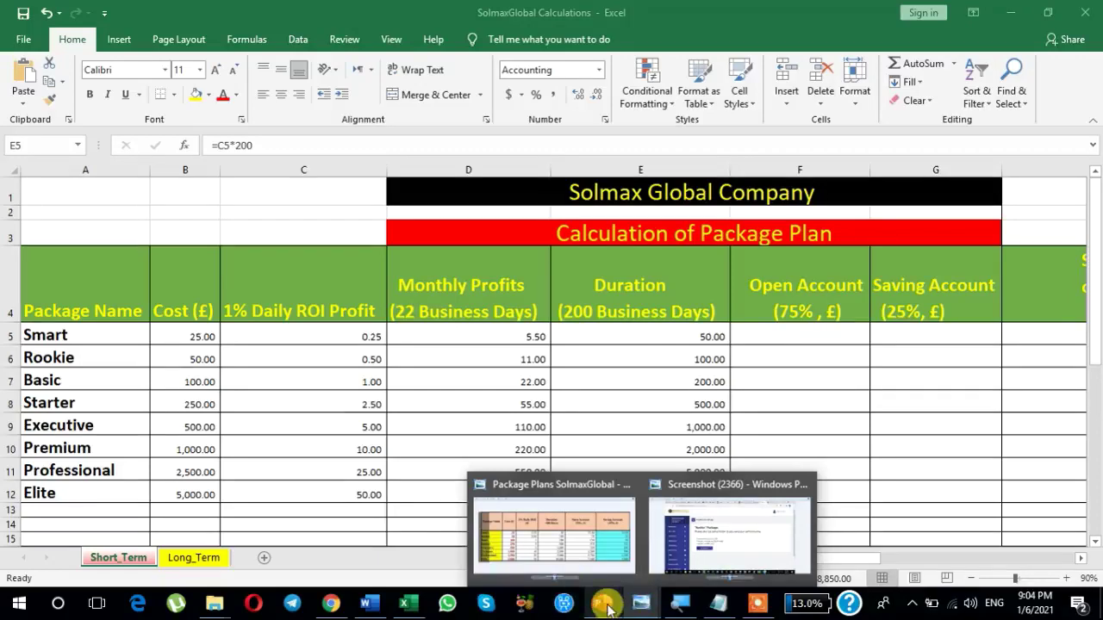
{"action": "left_click", "coordinate": [603, 606]}
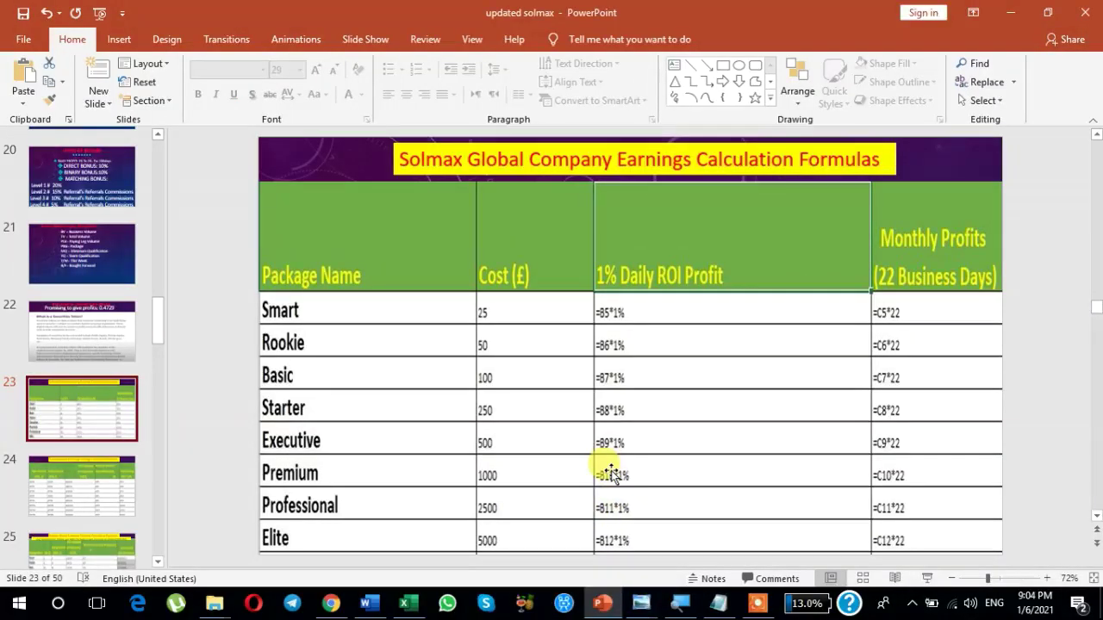
{"action": "key", "text": "shift+F5"}
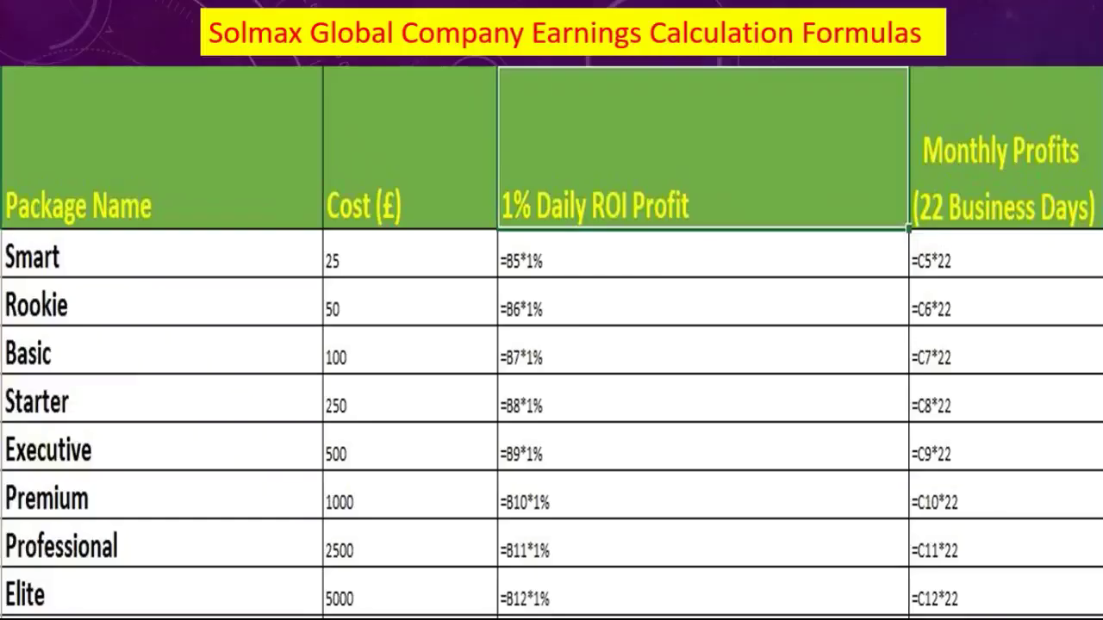
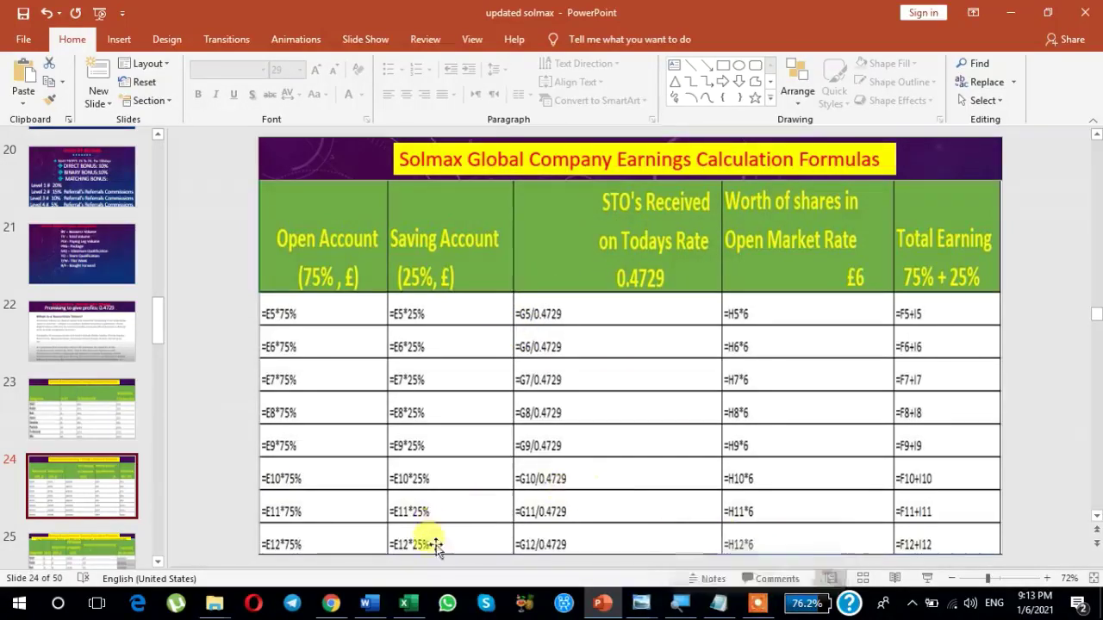
- Switch to Excel and enter =G5/0.4729 in H5 for the Smart package's STO's received on today's rate
{"action": "left_click", "coordinate": [410, 605]}
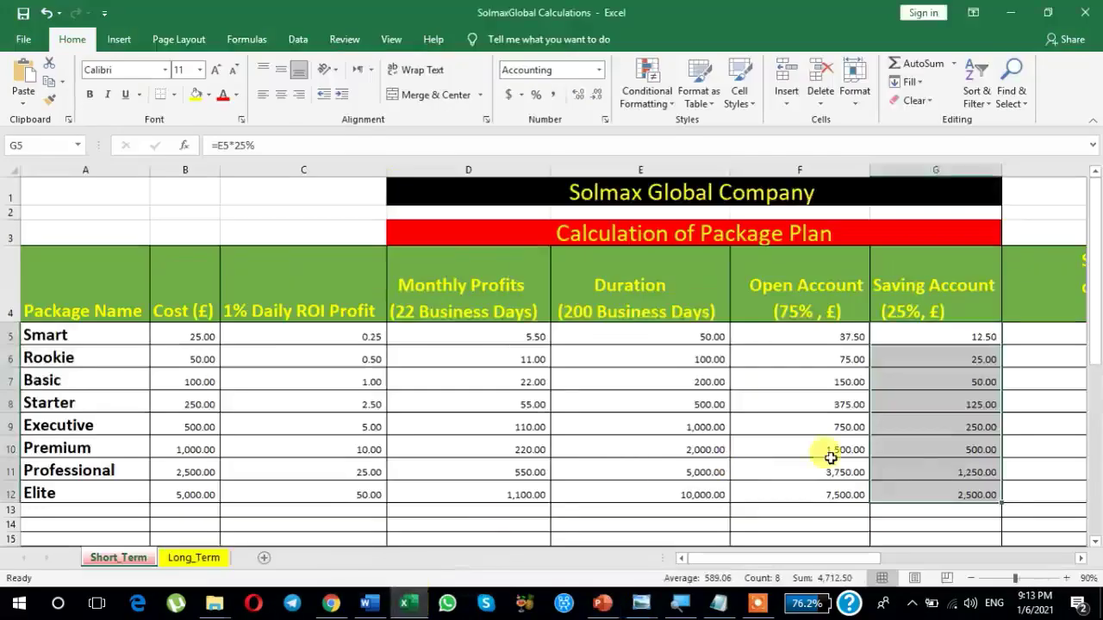
{"action": "left_click", "coordinate": [1046, 343]}
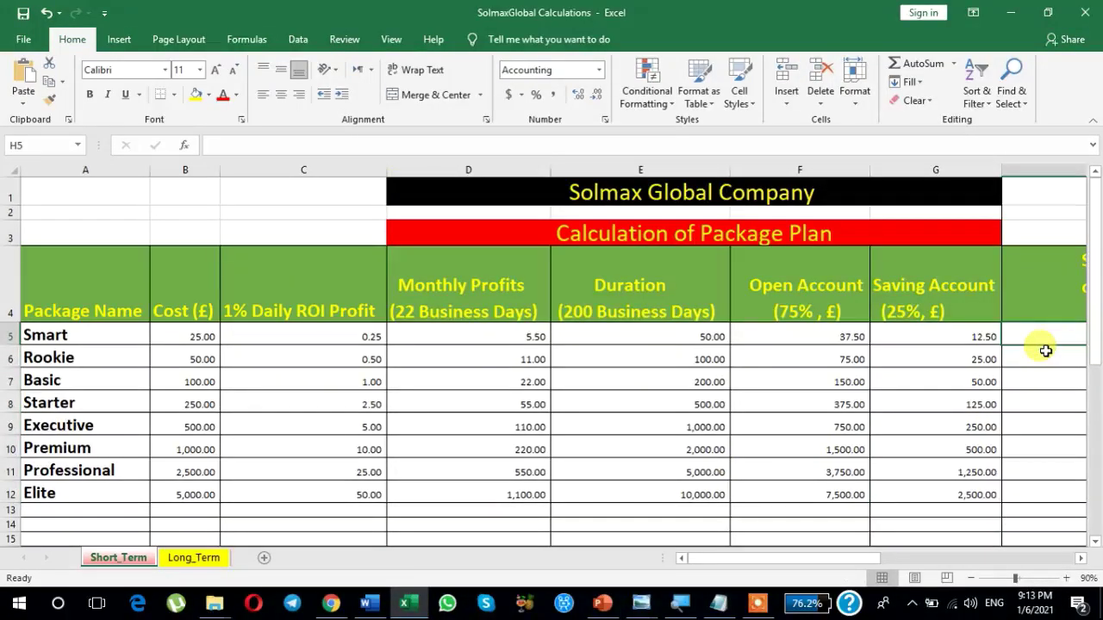
{"action": "scroll", "coordinate": [1045, 351], "scroll_direction": "right", "scroll_amount": 3}
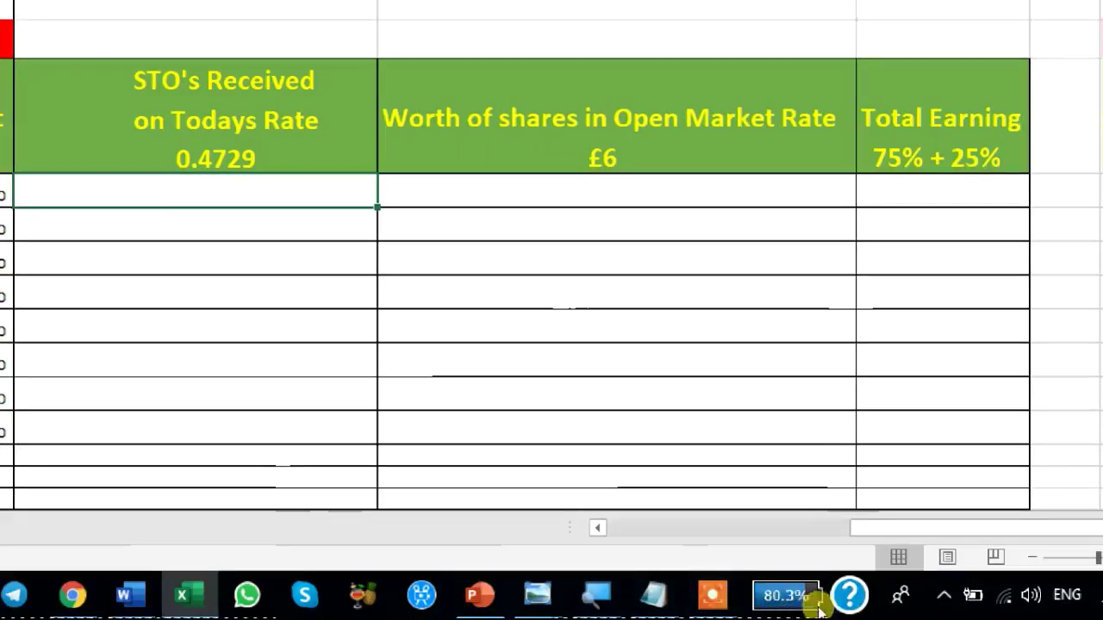
{"action": "mouse_move", "coordinate": [759, 606]}
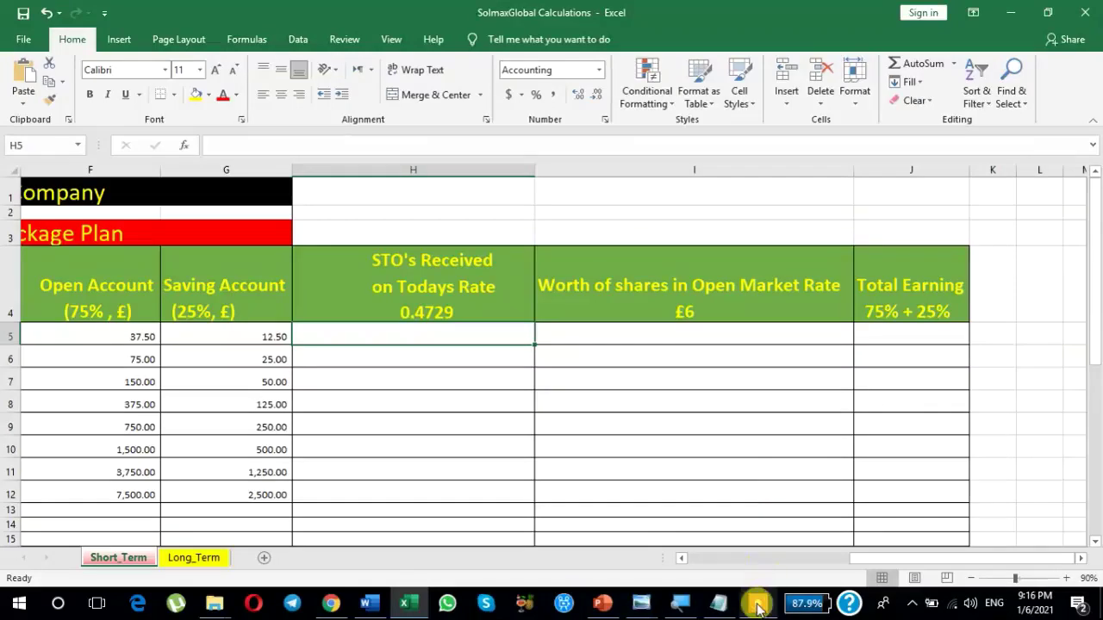
{"action": "mouse_move", "coordinate": [759, 607]}
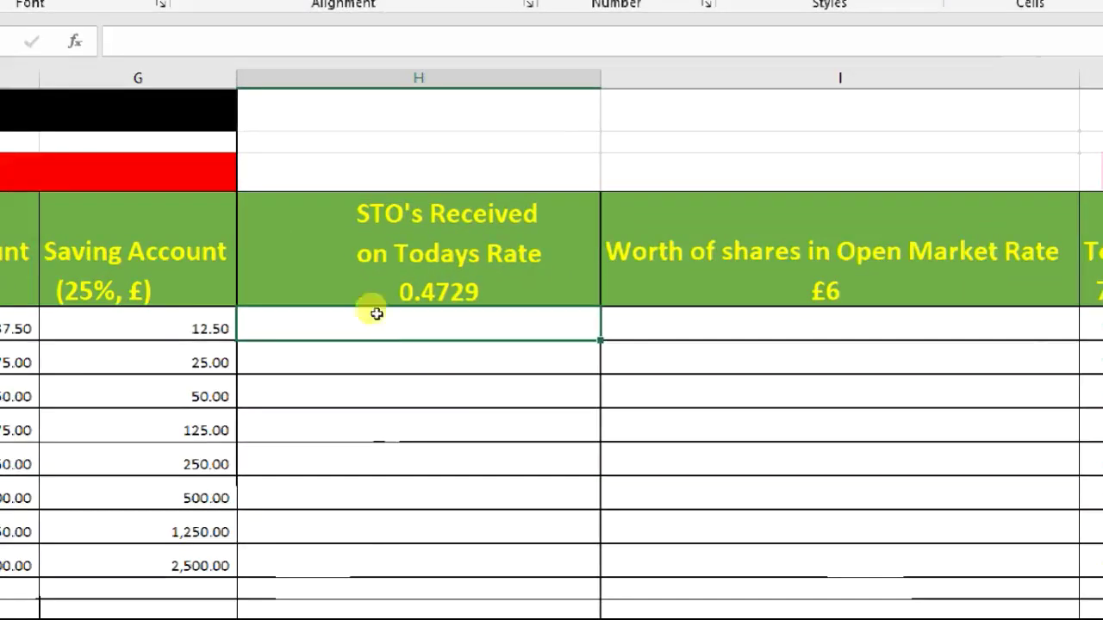
{"action": "key", "text": "F2"}
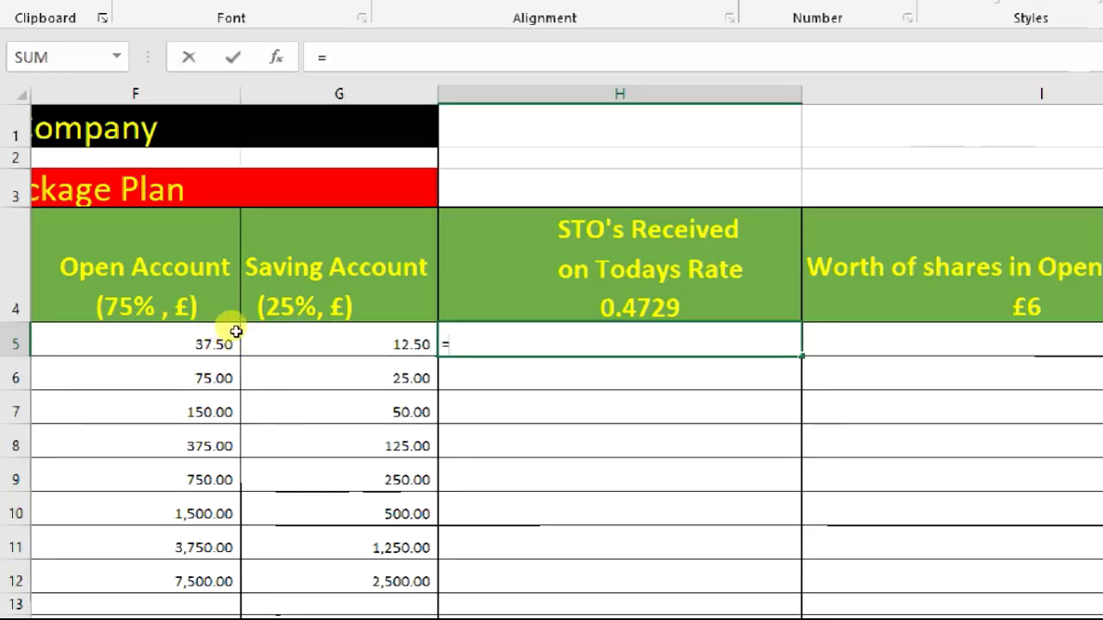
{"action": "left_click", "coordinate": [259, 340]}
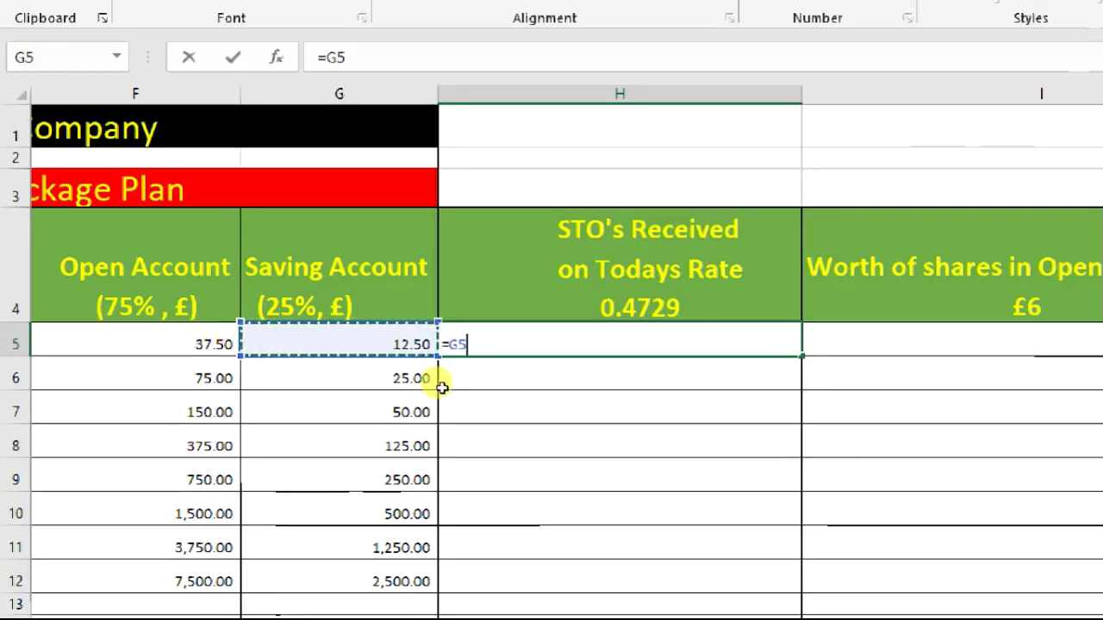
{"action": "type", "text": "/0.4729"}
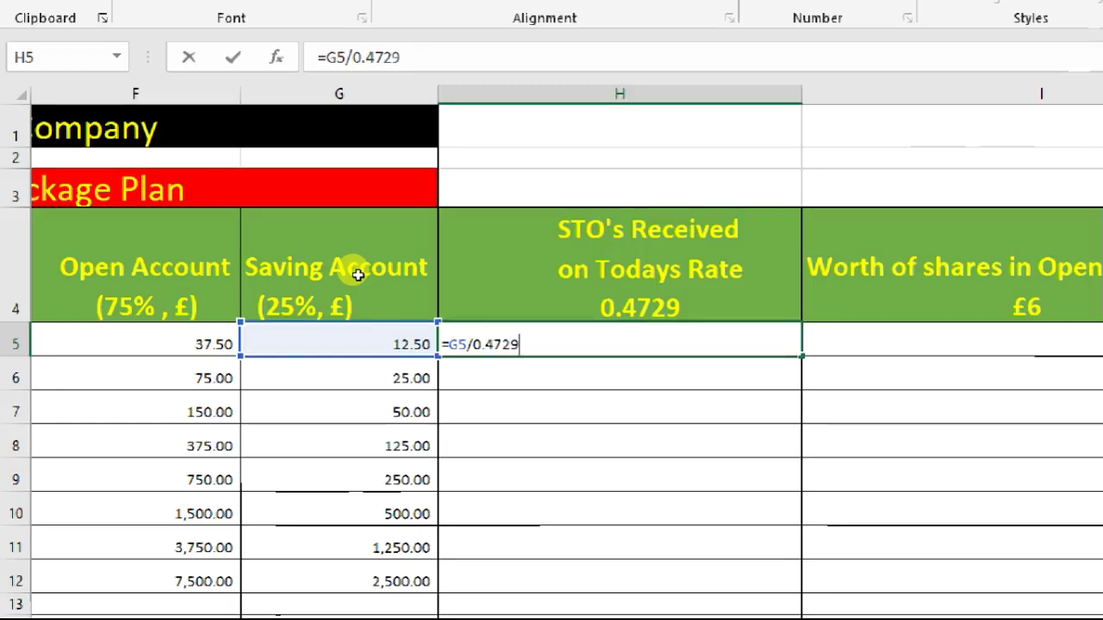
{"action": "key", "text": "Return"}
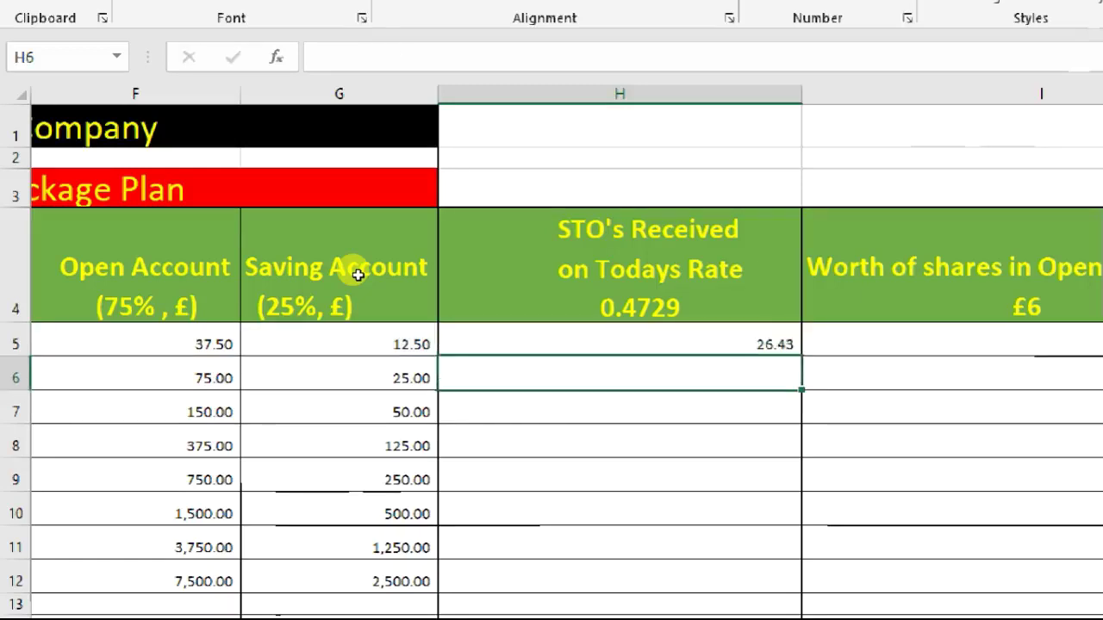
- Fill the STO's received formula from H5 down through H12 for all packages
{"action": "key", "text": "Up"}
{"action": "key", "text": "shift+Down"}
{"action": "key", "text": "shift+Down"}
{"action": "key", "text": "shift+Down"}
{"action": "key", "text": "shift+Down"}
{"action": "key", "text": "shift+Down"}
{"action": "key", "text": "shift+Down"}
{"action": "key", "text": "shift+Down"}
{"action": "key", "text": "shift+Down"}
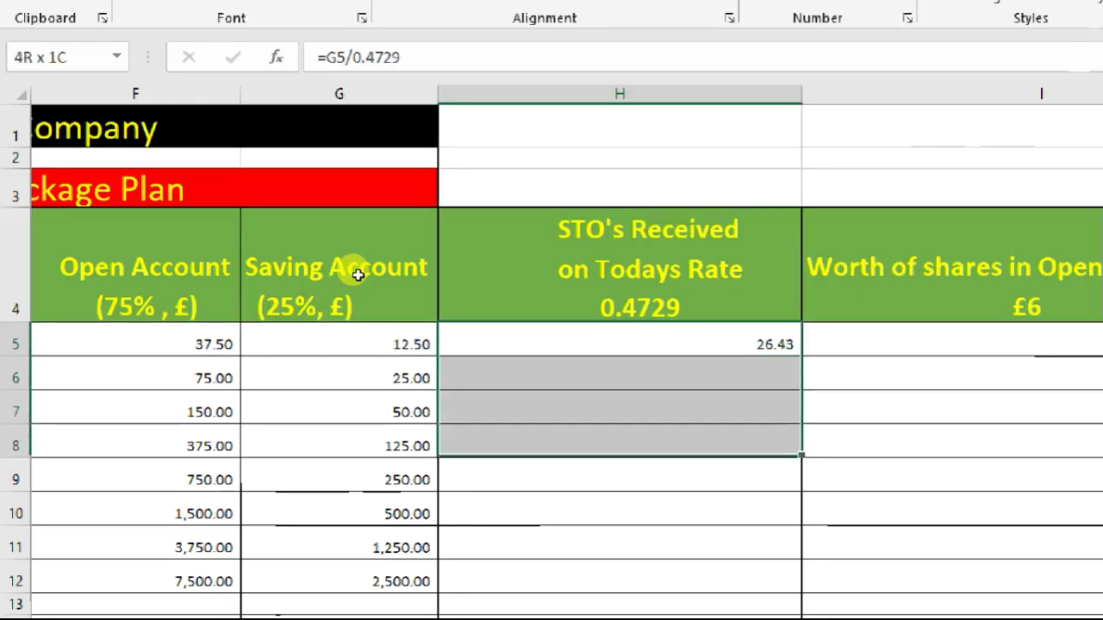
{"action": "key", "text": "shift+Up"}
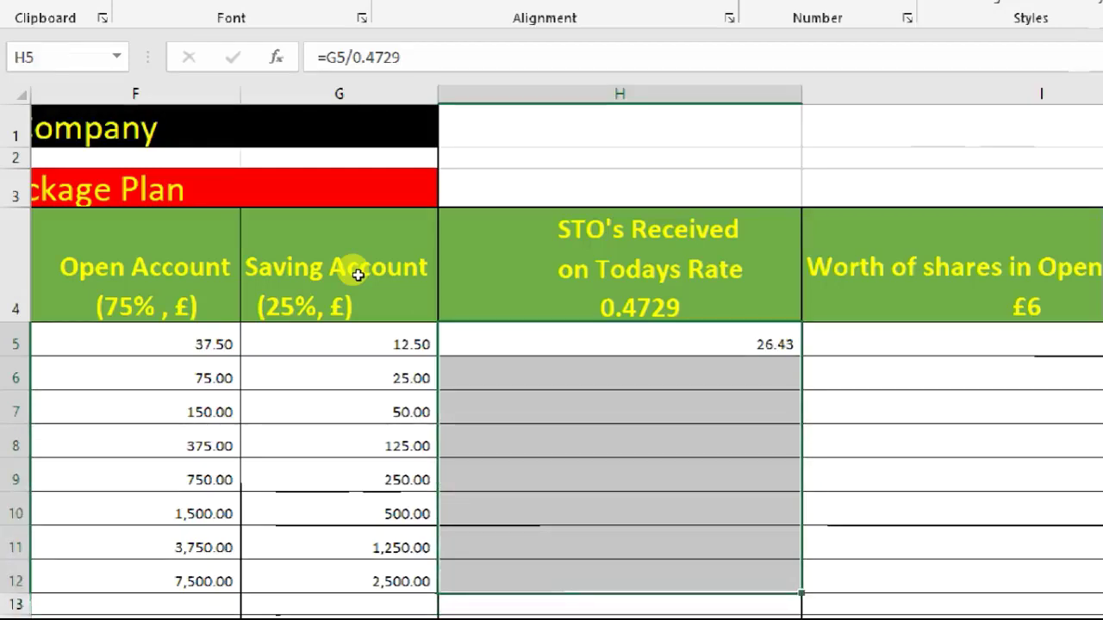
{"action": "key", "text": "ctrl+d"}
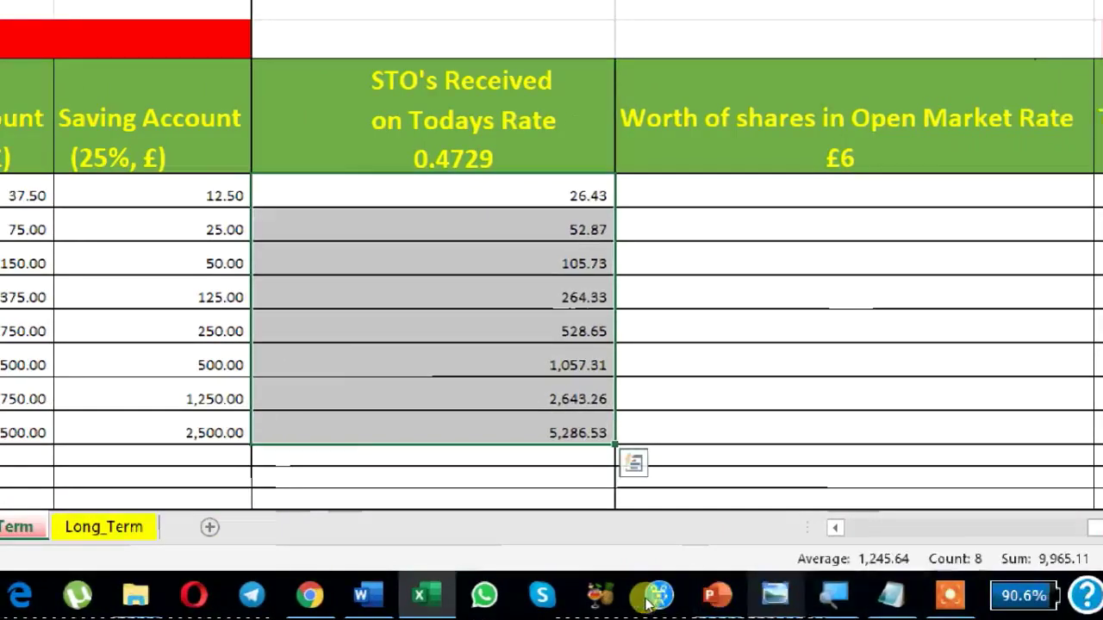
- Compare the STO's received values with the Package Plan Solmax picture and return to the Excel worksheet
{"action": "mouse_move", "coordinate": [648, 604]}
{"action": "left_click", "coordinate": [563, 535]}
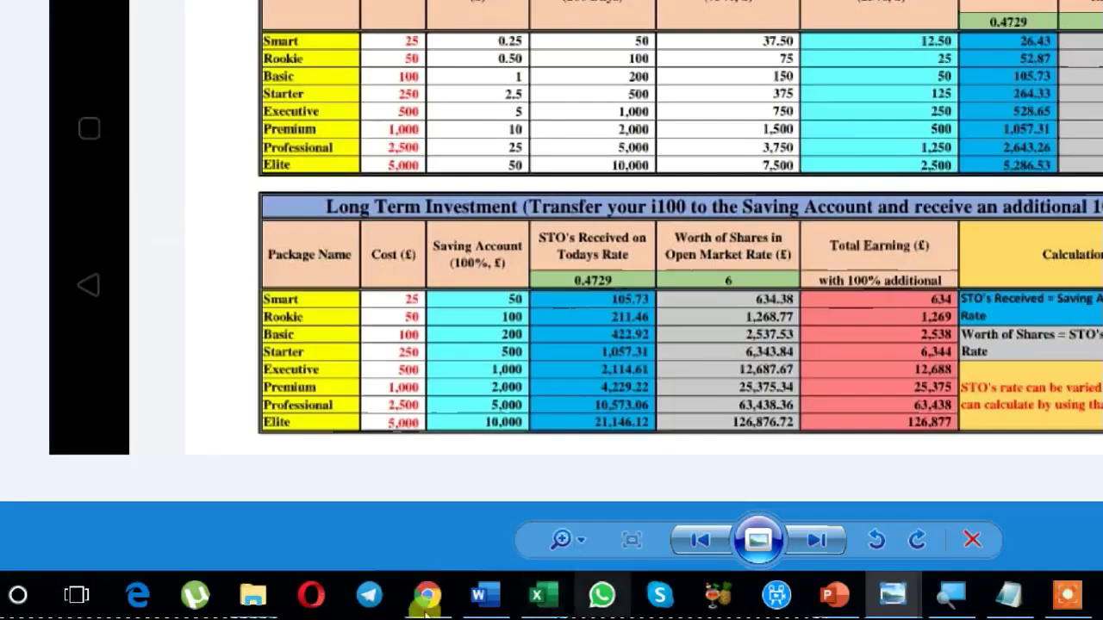
{"action": "key", "text": "alt+Tab"}
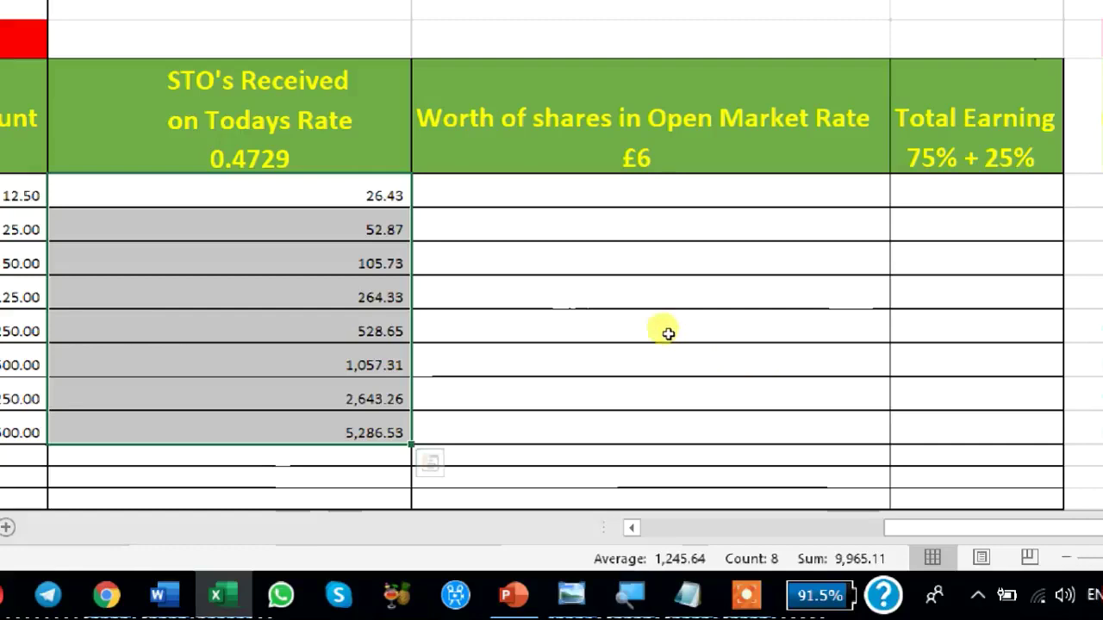
- Select I5, review the worth of shares formula on PowerPoint slide 24 in slide show, and return to Excel
{"action": "key", "text": "Right"}
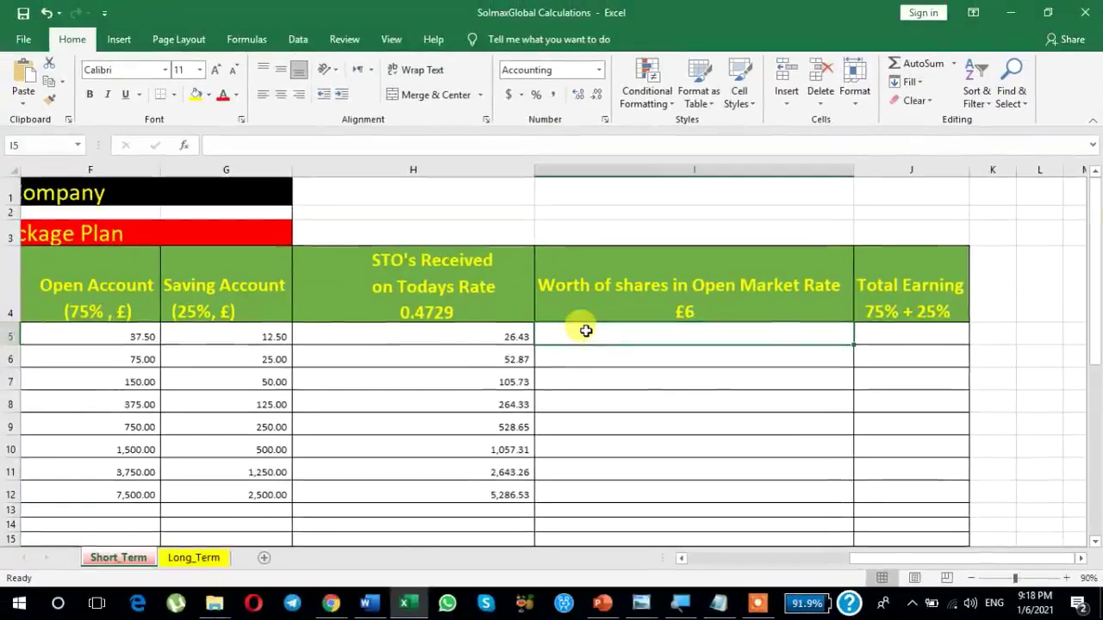
{"action": "left_click", "coordinate": [602, 603]}
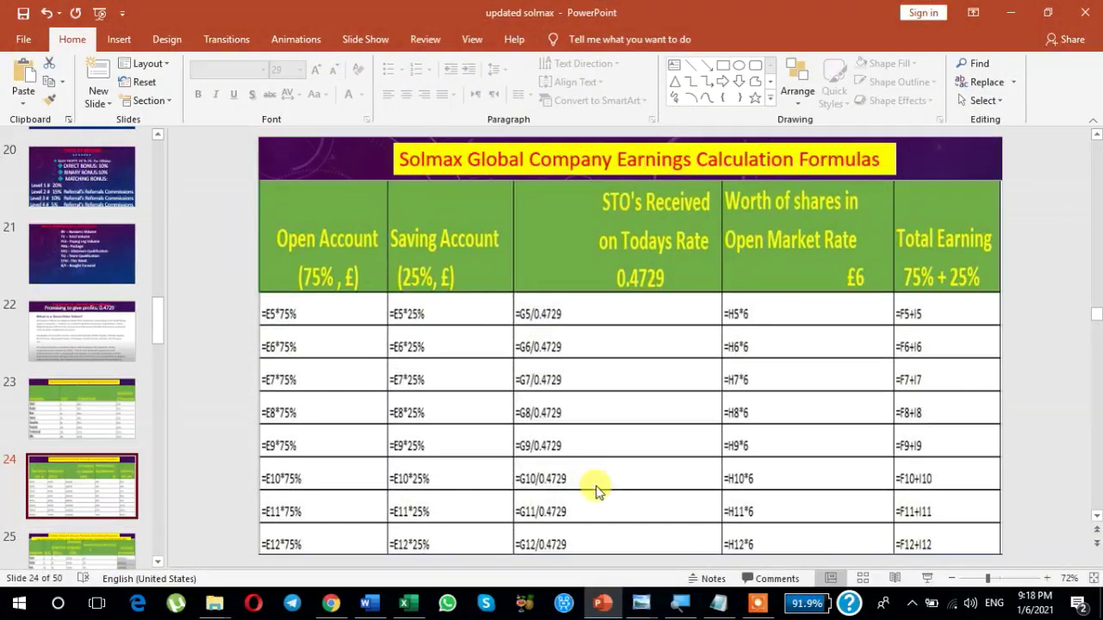
{"action": "key", "text": "shift+F5"}
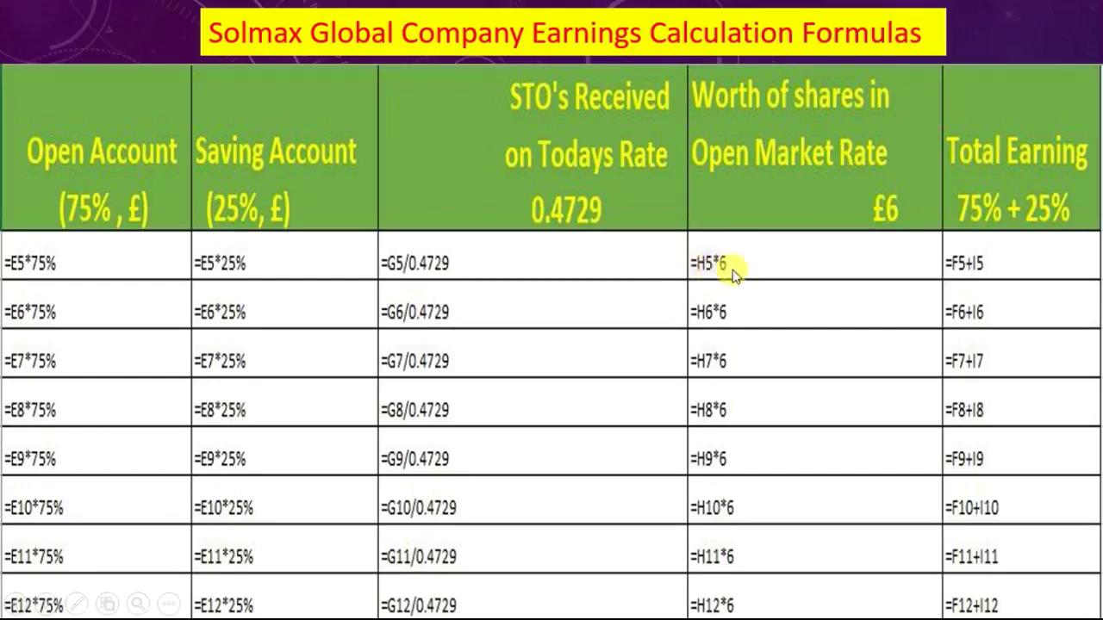
{"action": "key", "text": "Escape"}
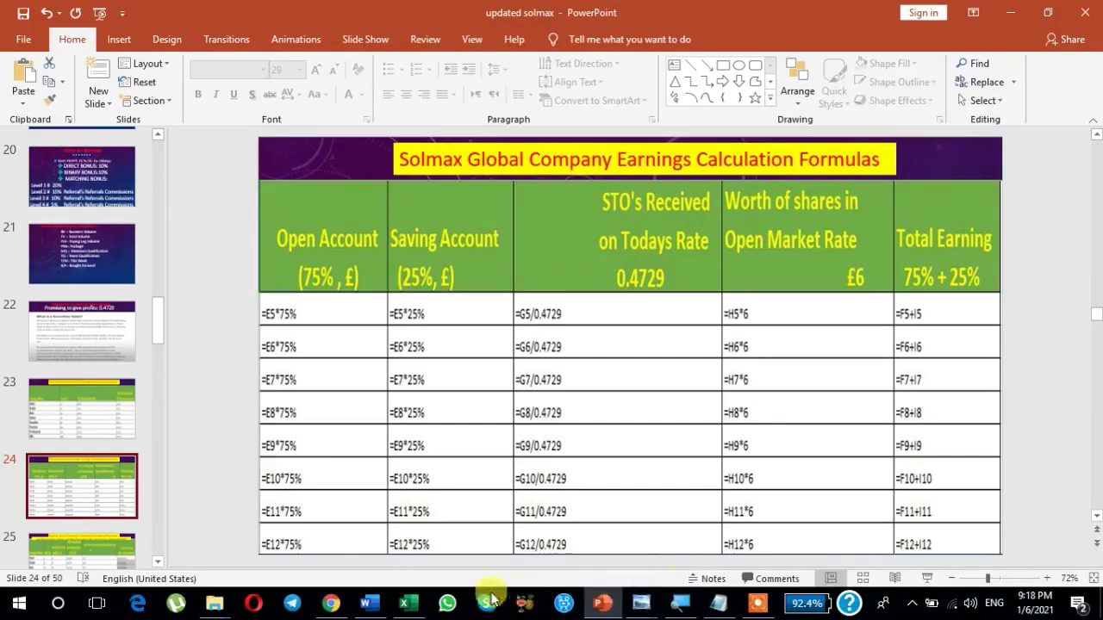
{"action": "left_click", "coordinate": [412, 605]}
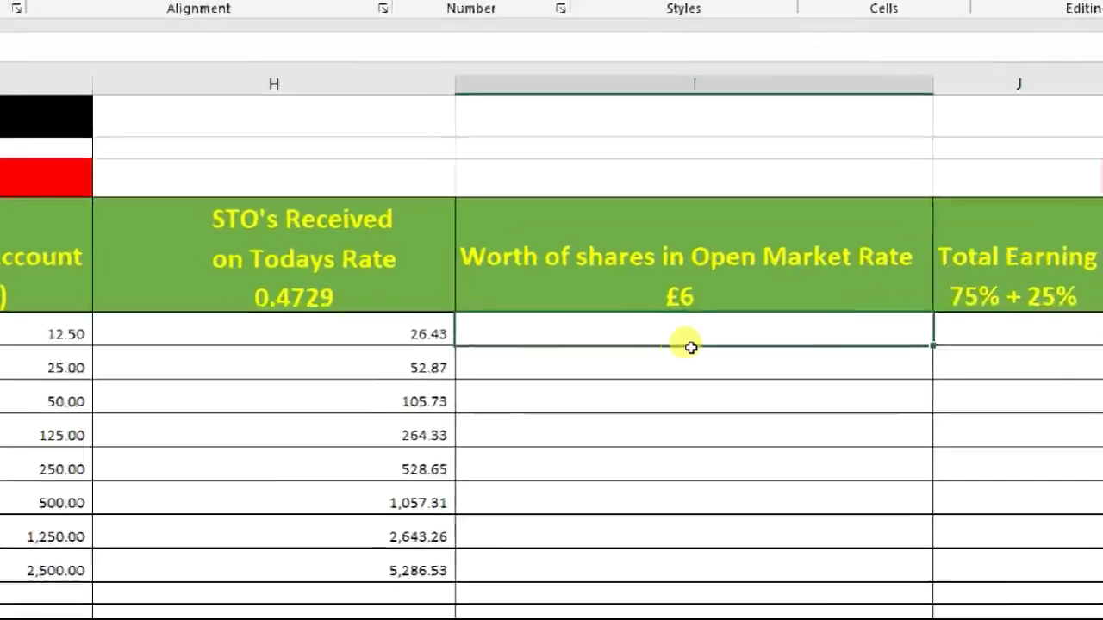
- Enter =H5*6 in I5 for the Smart package's worth of shares at the open market rate
{"action": "type", "text": "="}
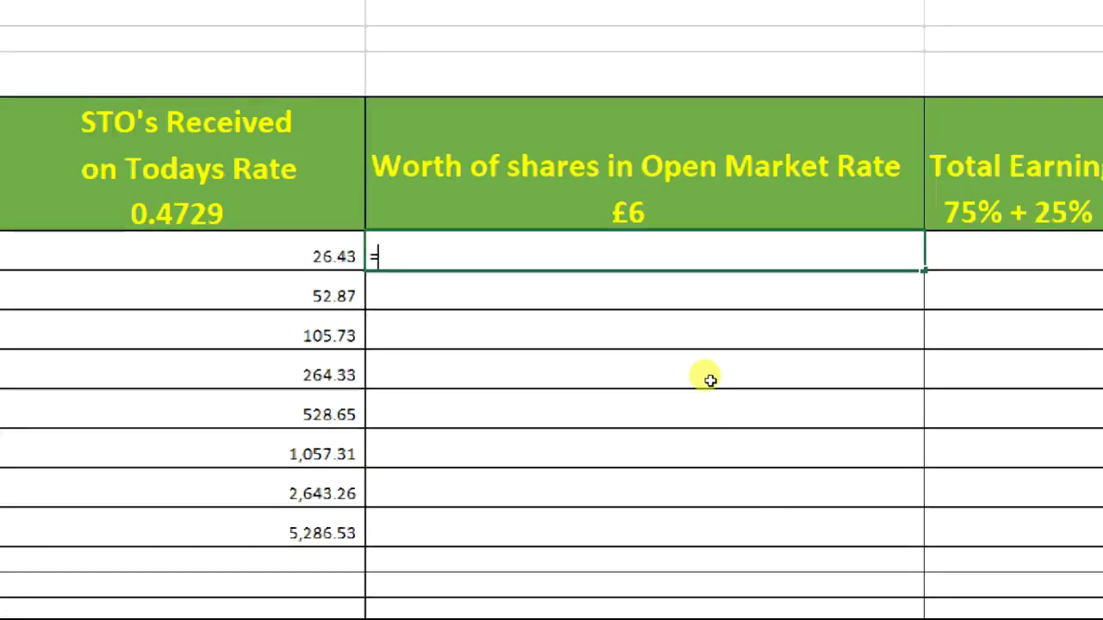
{"action": "key", "text": "Escape"}
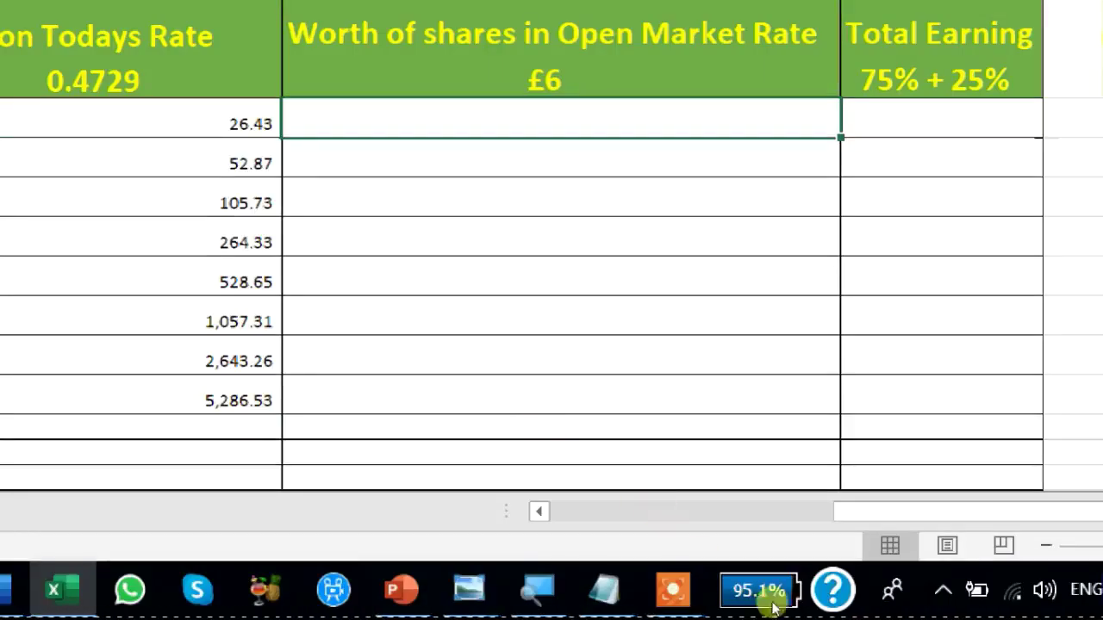
{"action": "mouse_move", "coordinate": [756, 608]}
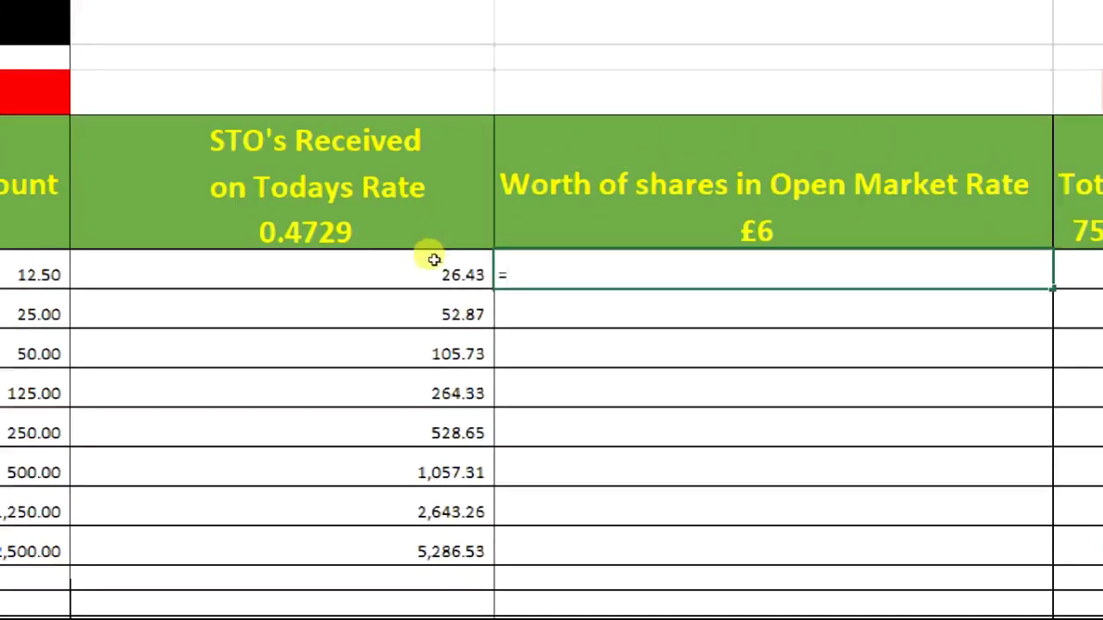
{"action": "key", "text": "Left"}
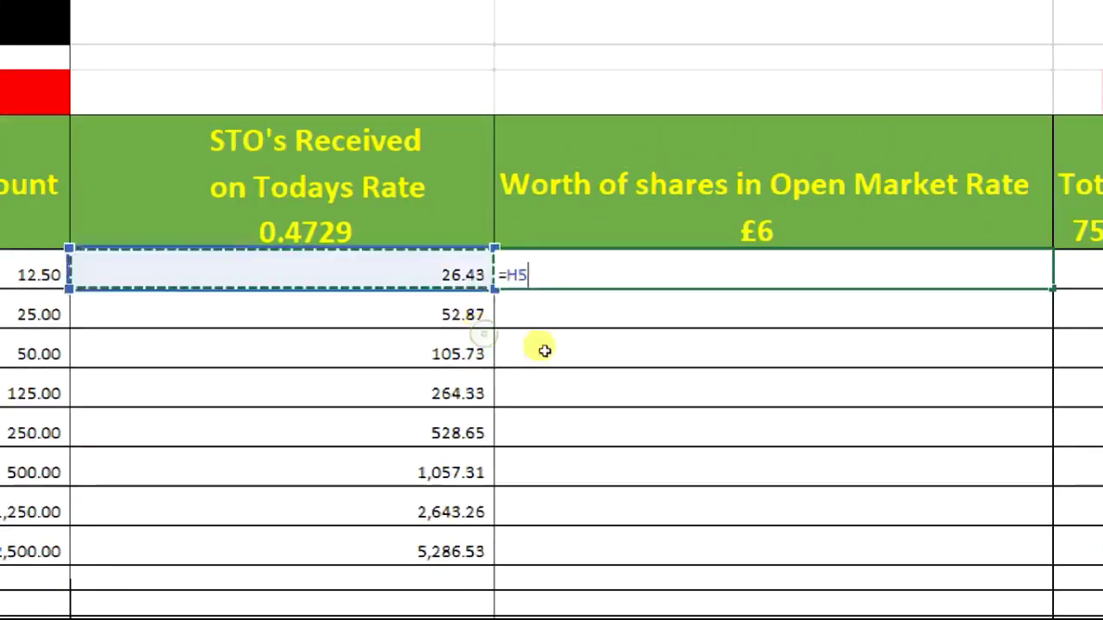
{"action": "type", "text": "*"}
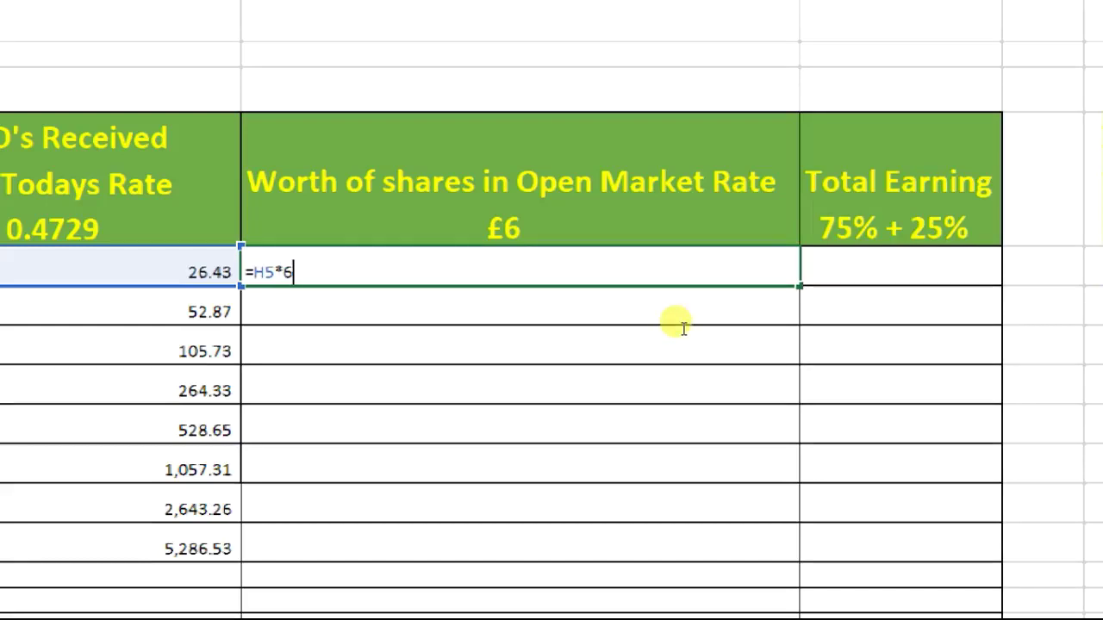
{"action": "key", "text": "Return"}
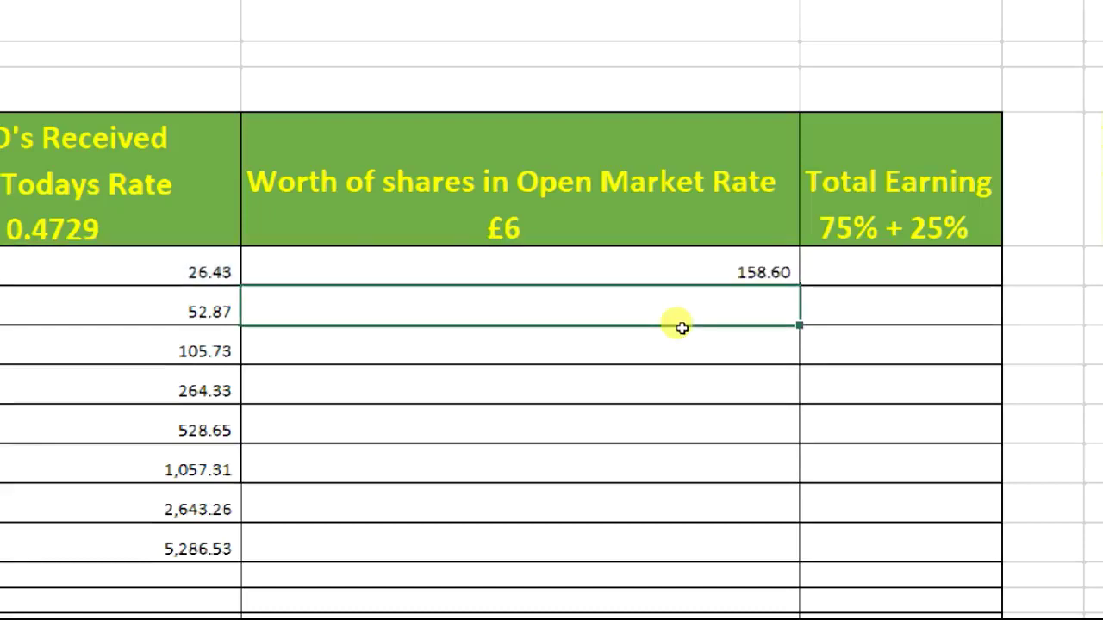
- Fill the worth of shares formula from I5 down through I12
{"action": "key", "text": "Up"}
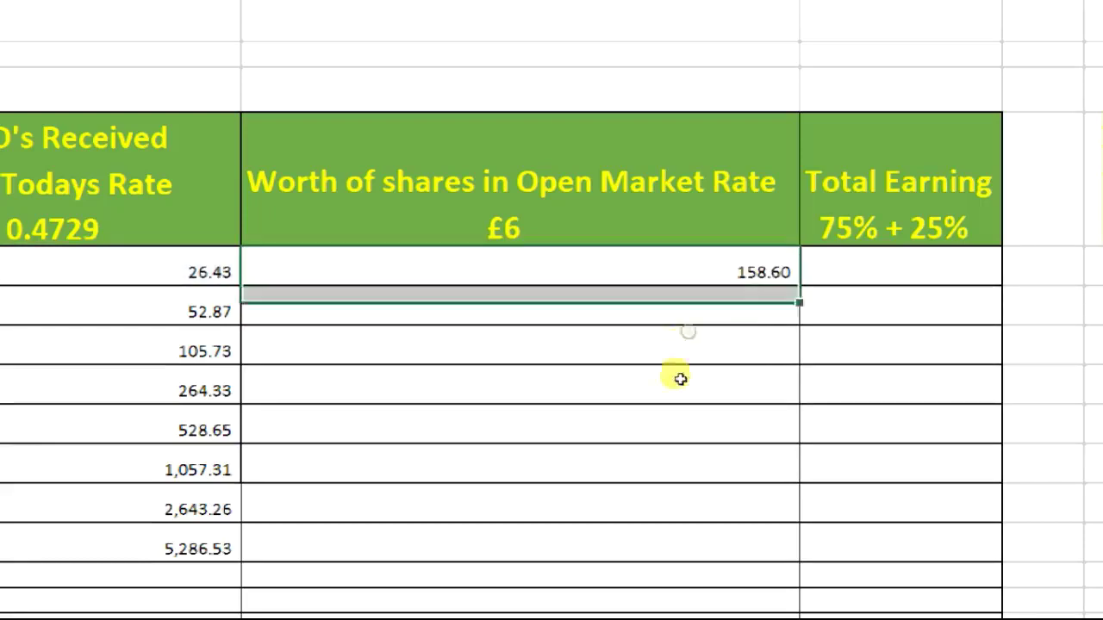
{"action": "key", "text": "shift+Down"}
{"action": "key", "text": "shift+Down"}
{"action": "key", "text": "shift+Down"}
{"action": "key", "text": "shift+Down"}
{"action": "key", "text": "shift+Down"}
{"action": "key", "text": "shift+Down"}
{"action": "key", "text": "shift+Down"}
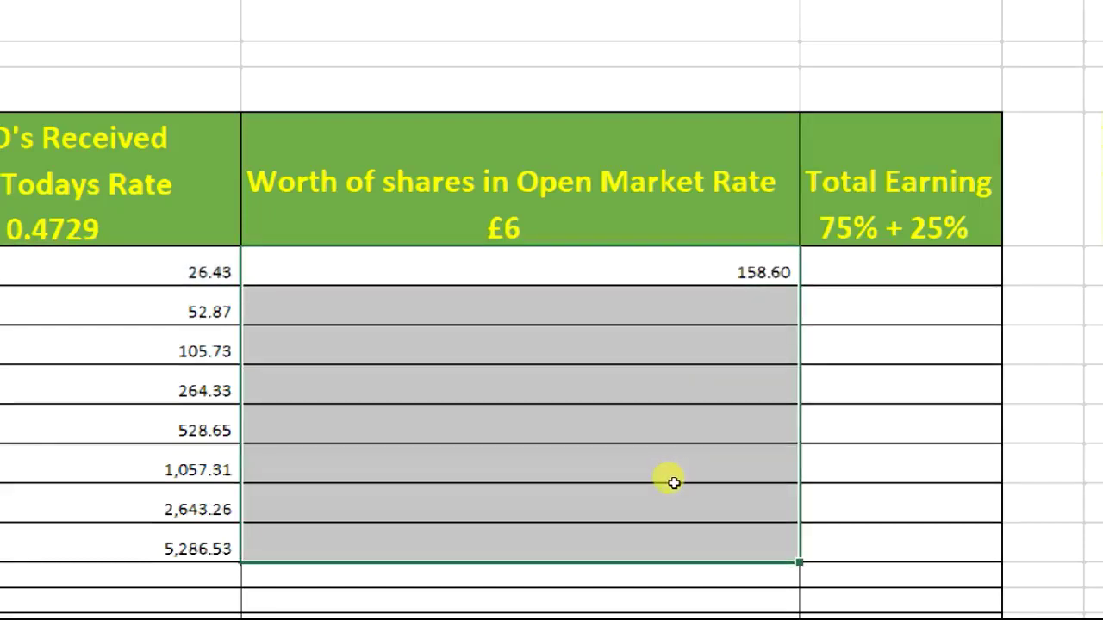
{"action": "key", "text": "ctrl+d"}
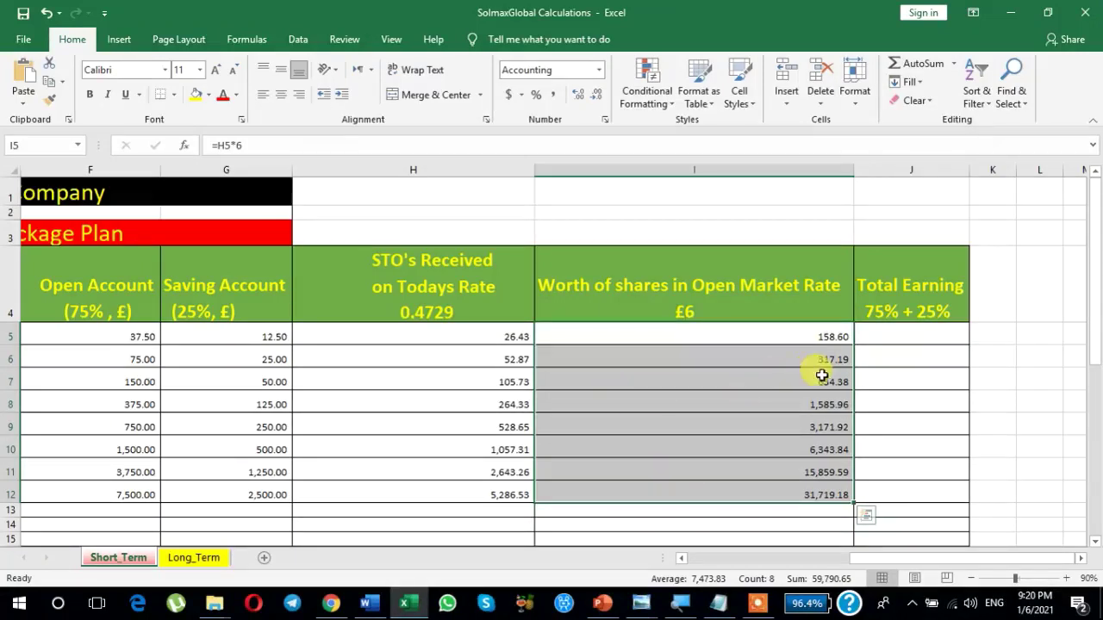
- Open the Package Plan Solmax picture and zoom in to compare the worth of shares values
{"action": "mouse_move", "coordinate": [641, 603]}
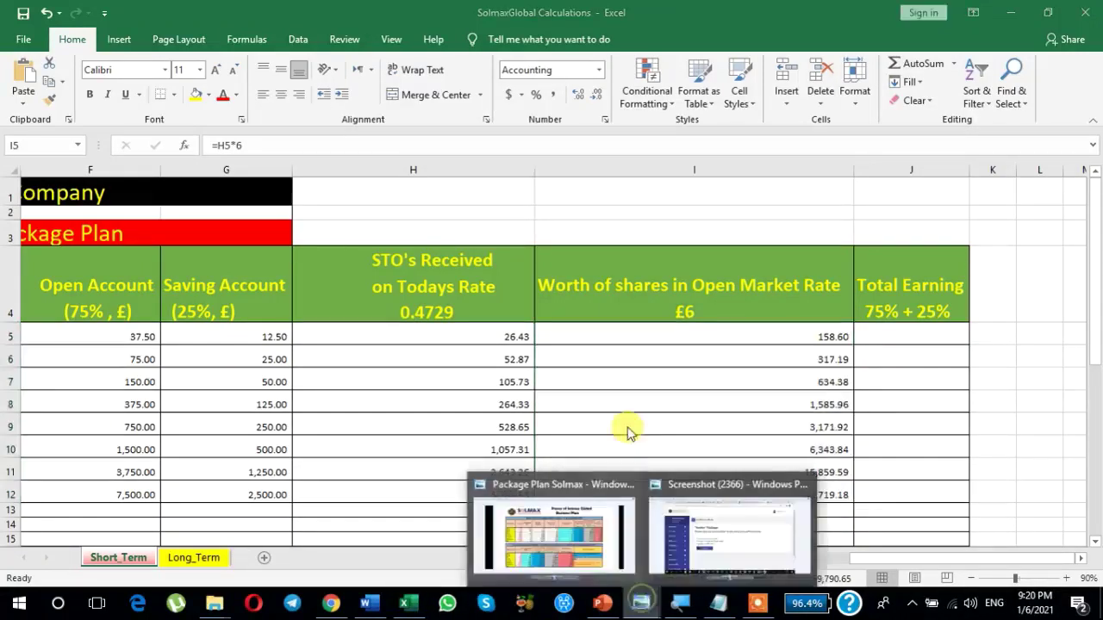
{"action": "left_click", "coordinate": [573, 522]}
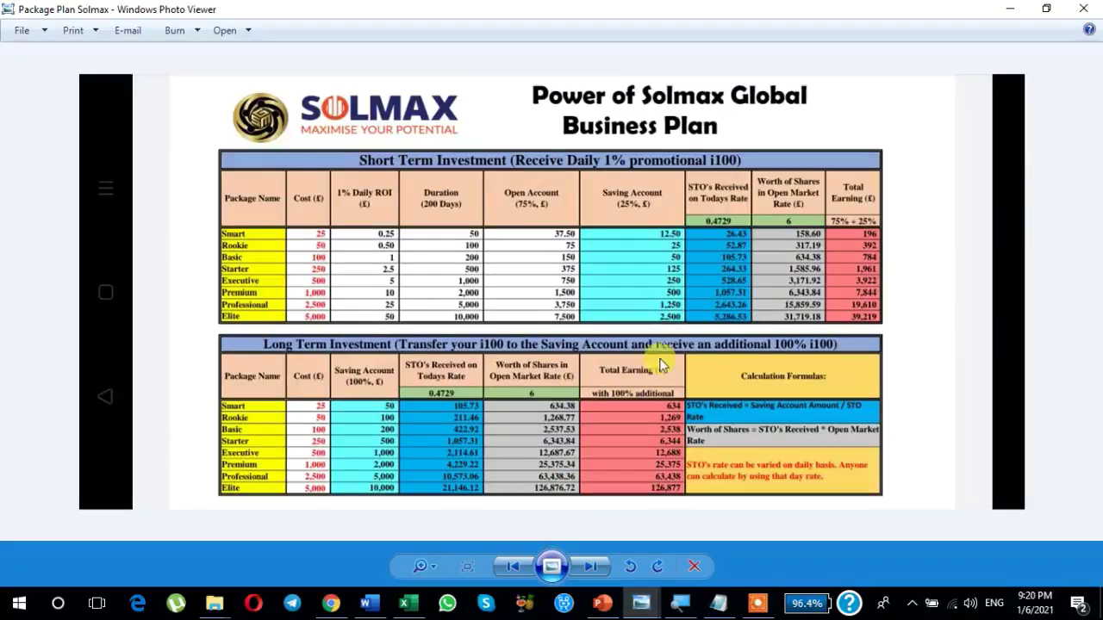
{"action": "scroll", "coordinate": [743, 297], "scroll_direction": "up", "scroll_amount": 1}
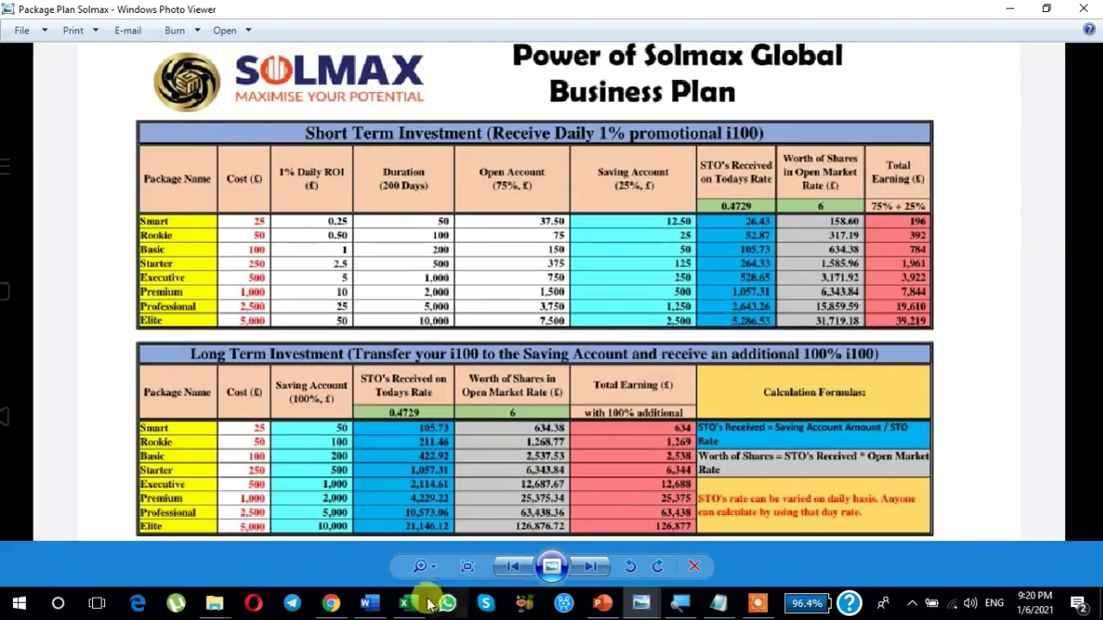
- Review the total earning formula on PowerPoint slide 24 in slide show and switch back to Excel
{"action": "left_click", "coordinate": [600, 604]}
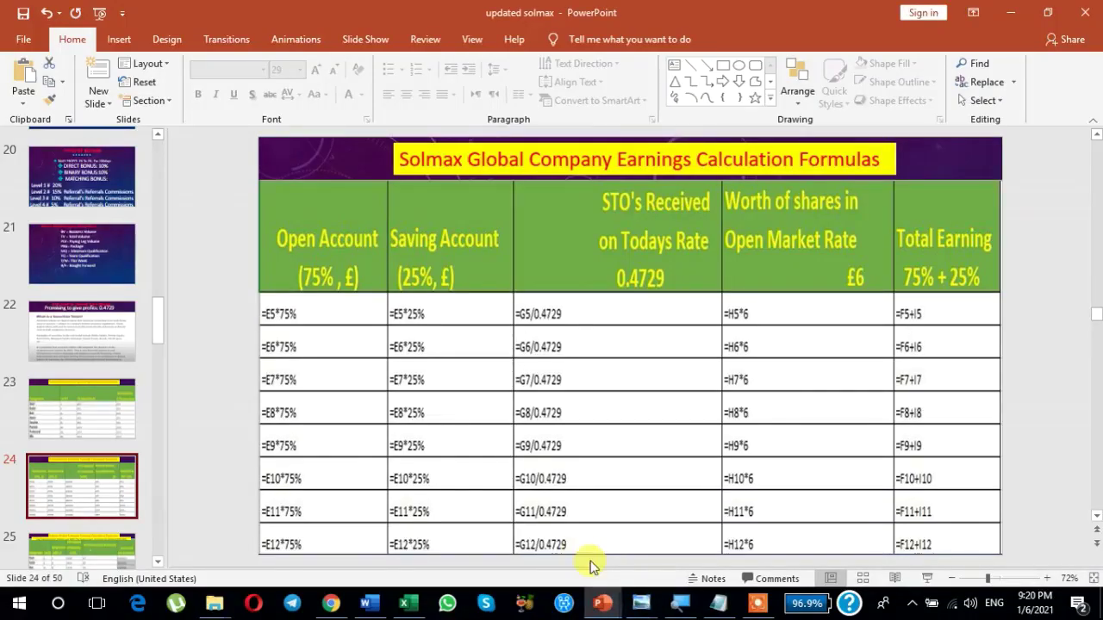
{"action": "key", "text": "shift+F5"}
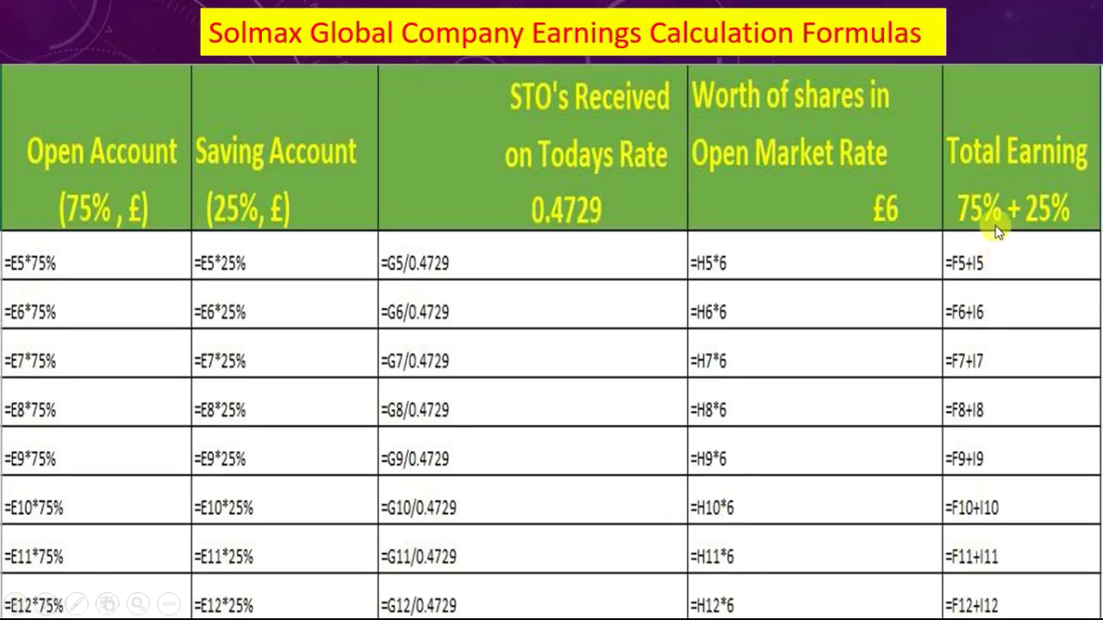
{"action": "key", "text": "Escape"}
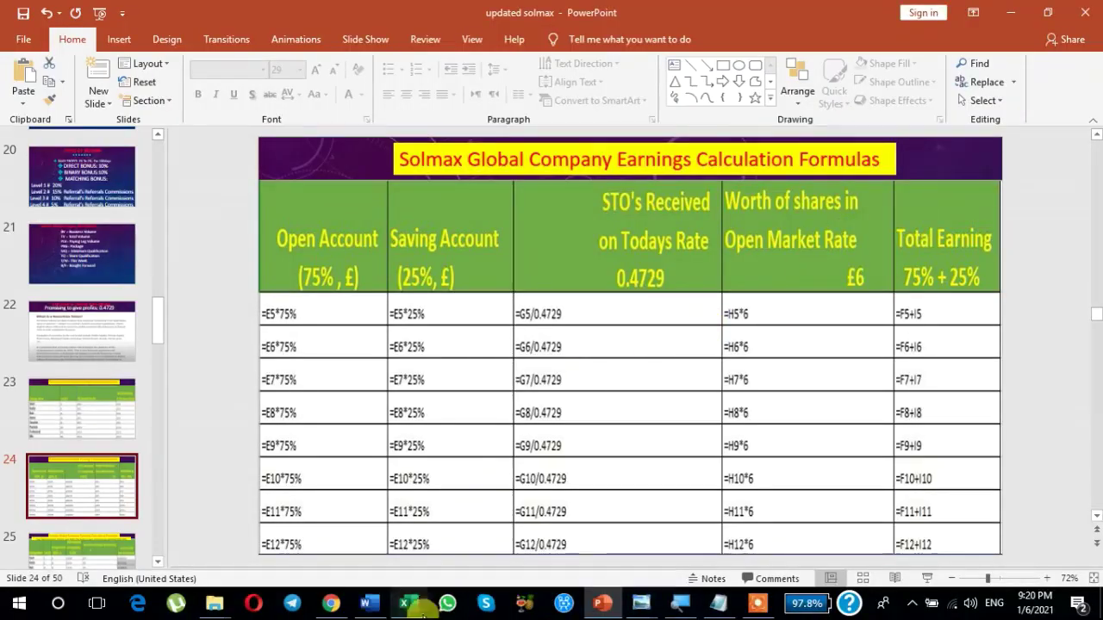
{"action": "left_click", "coordinate": [410, 605]}
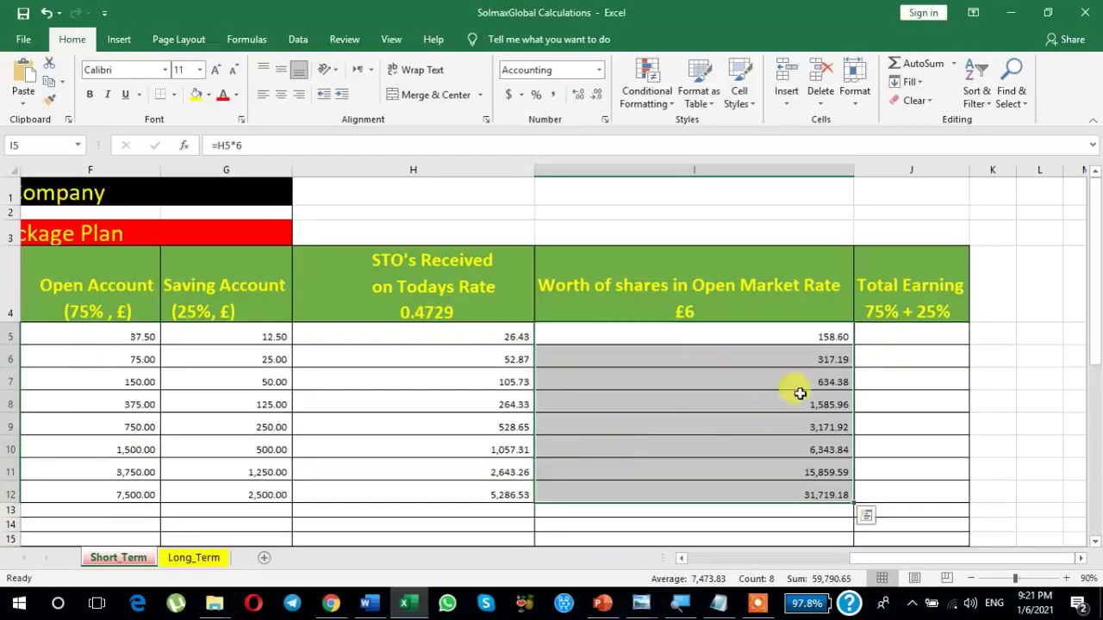
- Enter =F5+I5 in J5 for the Smart package's total earning
{"action": "left_click", "coordinate": [902, 336]}
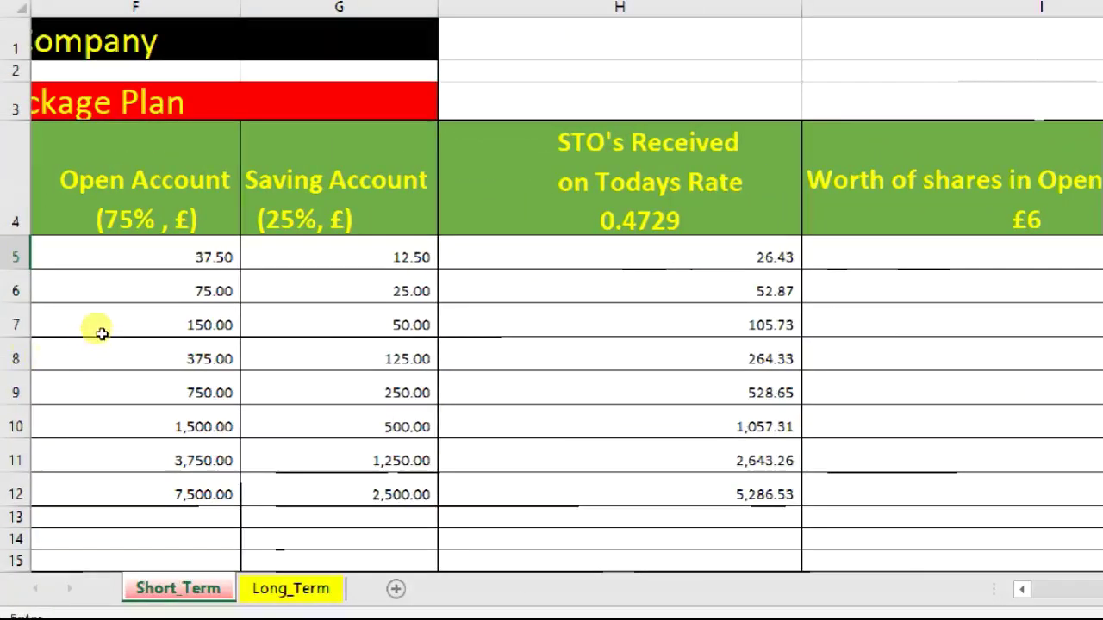
{"action": "key", "text": "Left"}
{"action": "key", "text": "Left"}
{"action": "key", "text": "Left"}
{"action": "key", "text": "Left"}
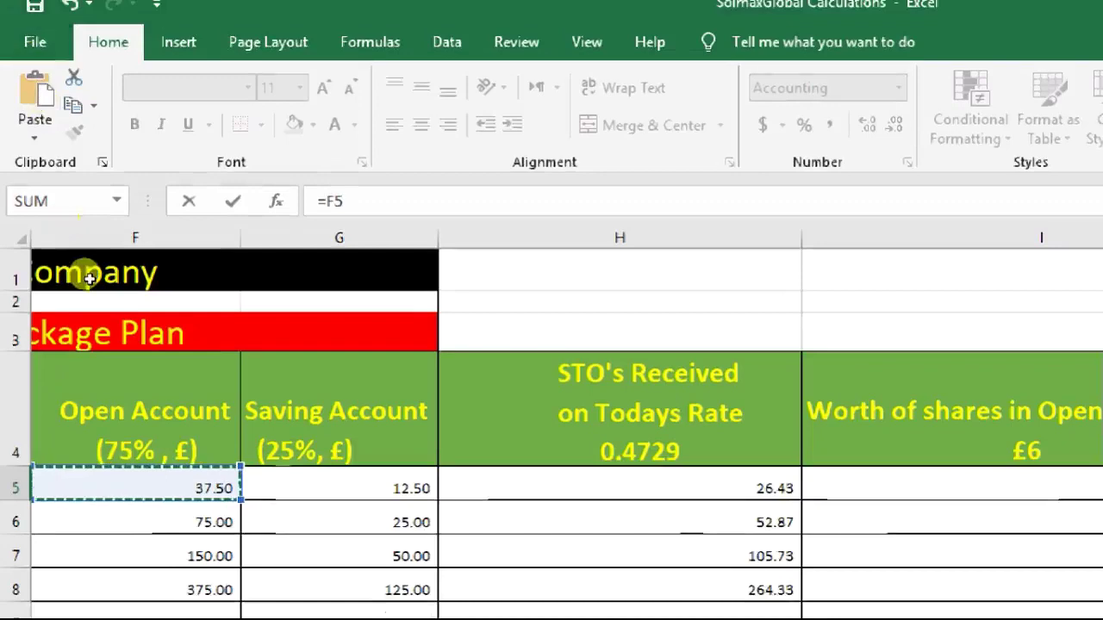
{"action": "scroll", "coordinate": [90, 279], "scroll_direction": "down", "scroll_amount": 2}
{"action": "scroll", "coordinate": [89, 253], "scroll_direction": "up", "scroll_amount": 2}
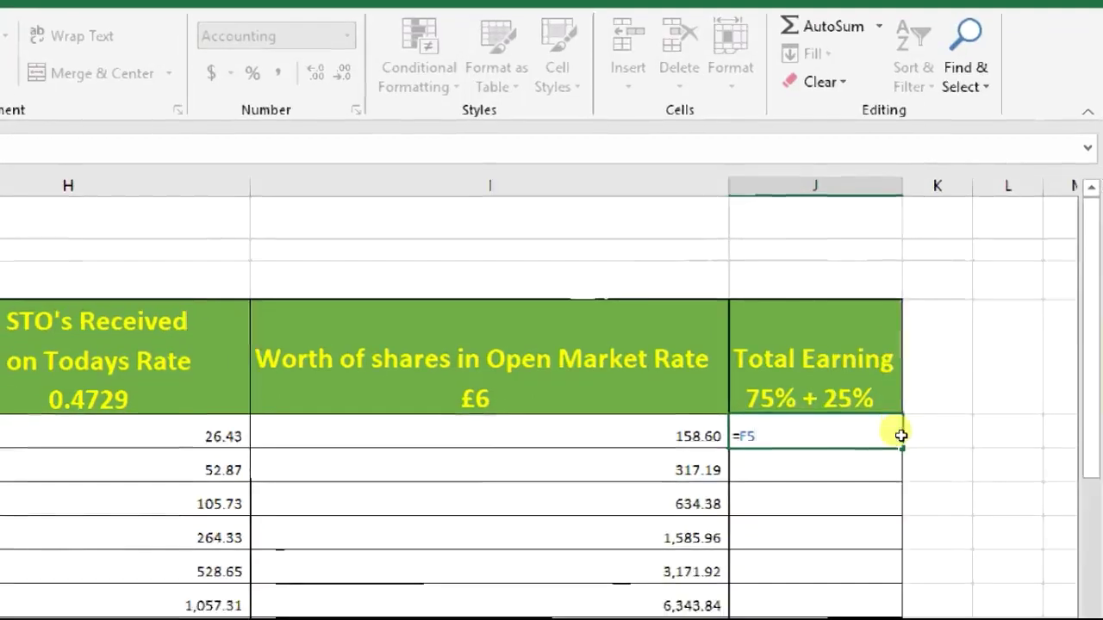
{"action": "type", "text": "*"}
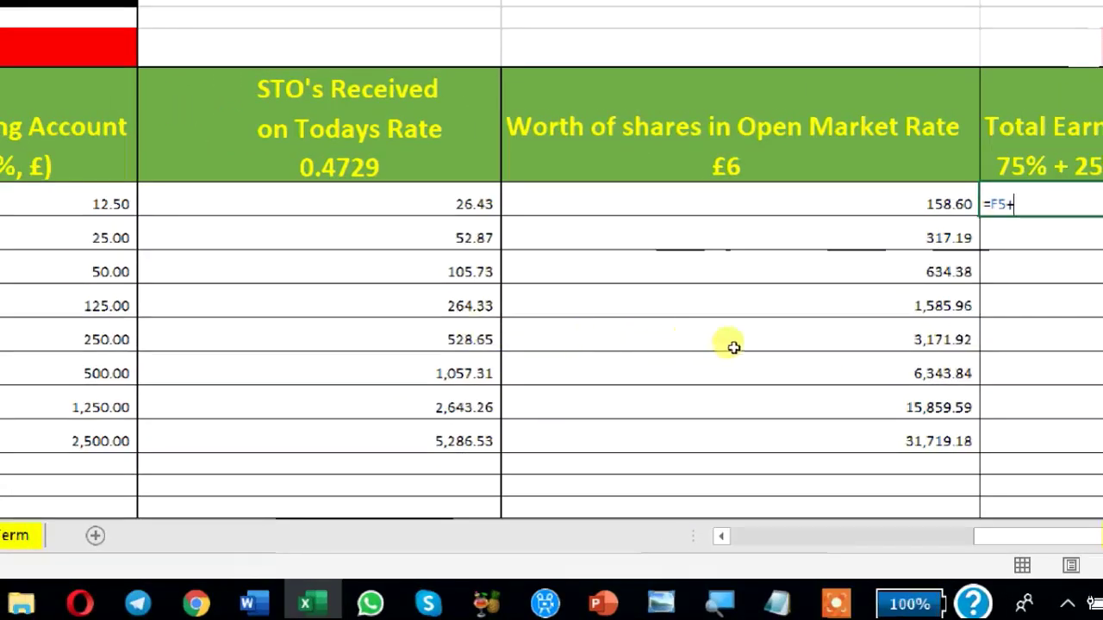
{"action": "key", "text": "Left"}
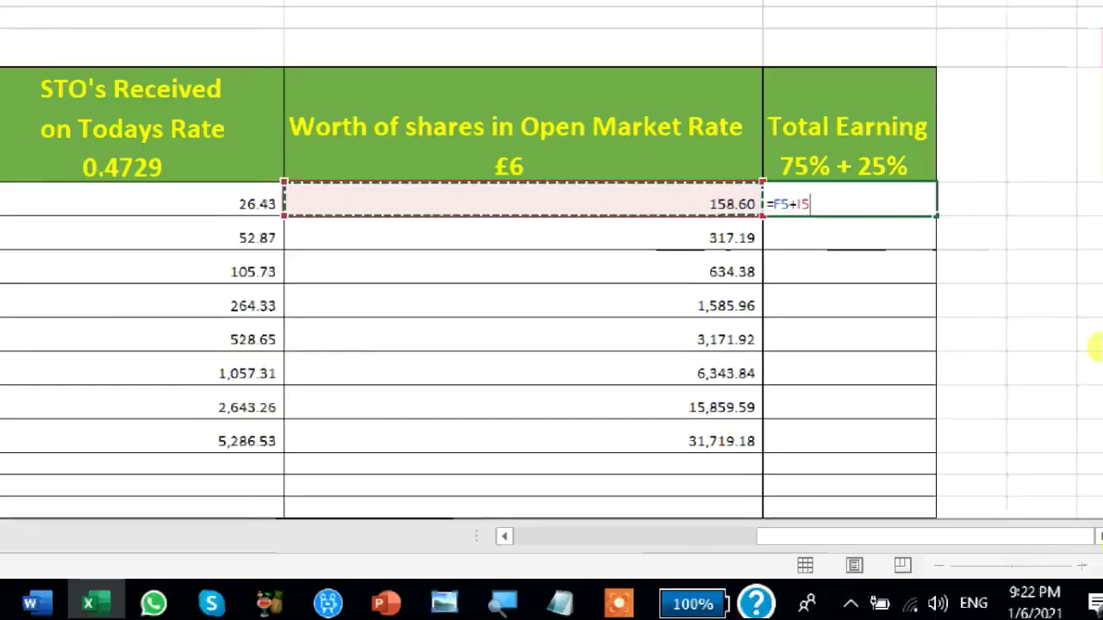
{"action": "key", "text": "Return"}
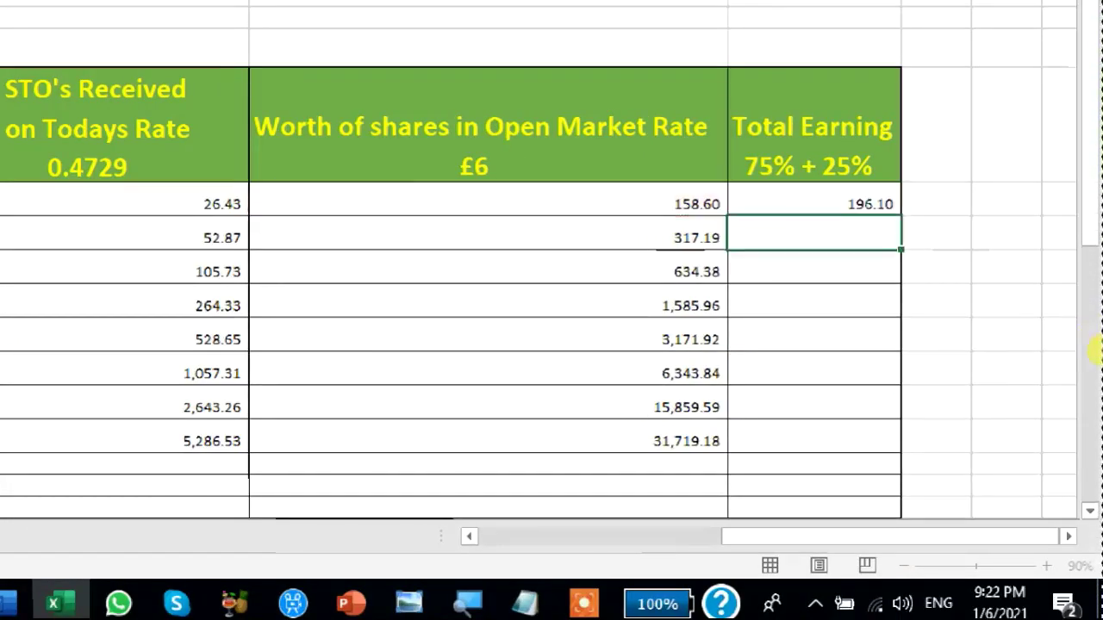
- Fill the total earning formula from J5 down through J12
{"action": "key", "text": "Up"}
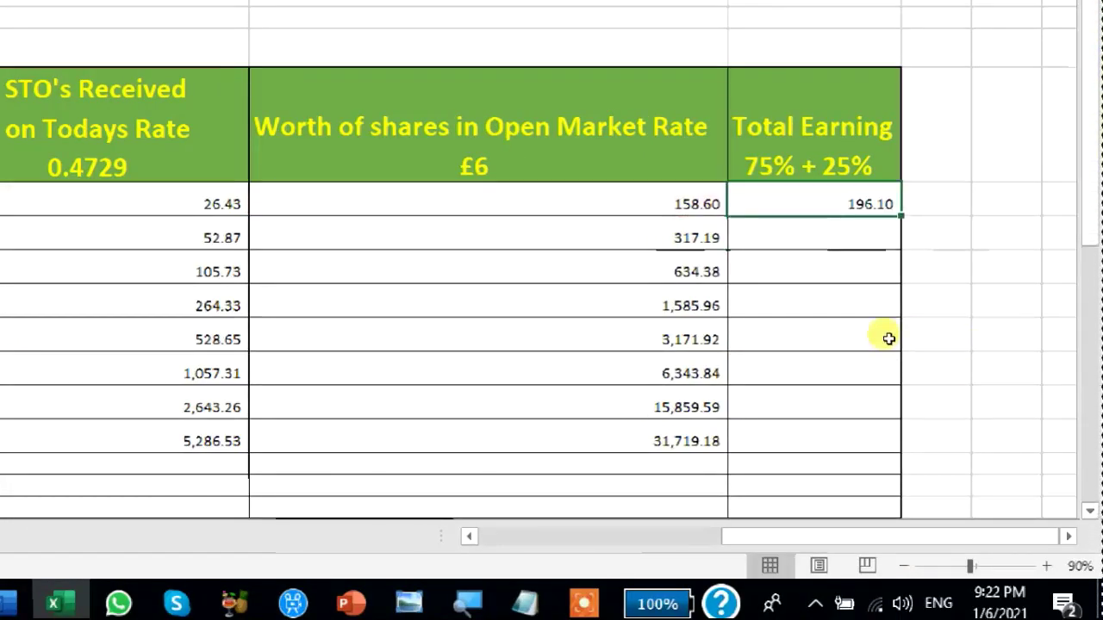
{"action": "key", "text": "shift+Down"}
{"action": "key", "text": "shift+Down"}
{"action": "key", "text": "shift+Down"}
{"action": "key", "text": "shift+Down"}
{"action": "key", "text": "shift+Down"}
{"action": "key", "text": "shift+Down"}
{"action": "key", "text": "shift+Down"}
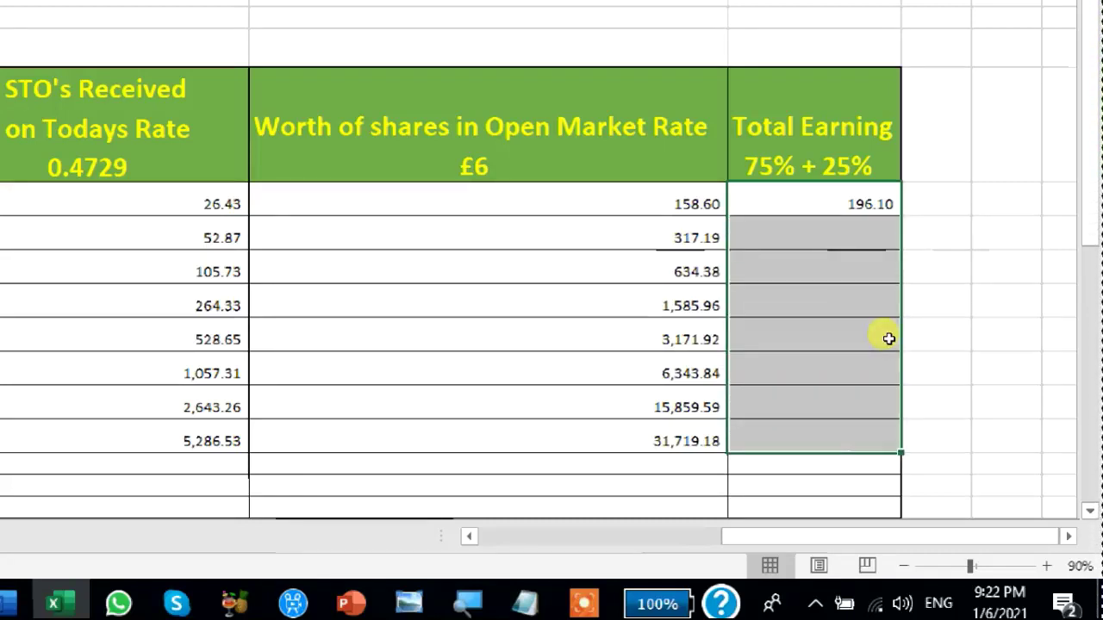
{"action": "key", "text": "ctrl+d"}
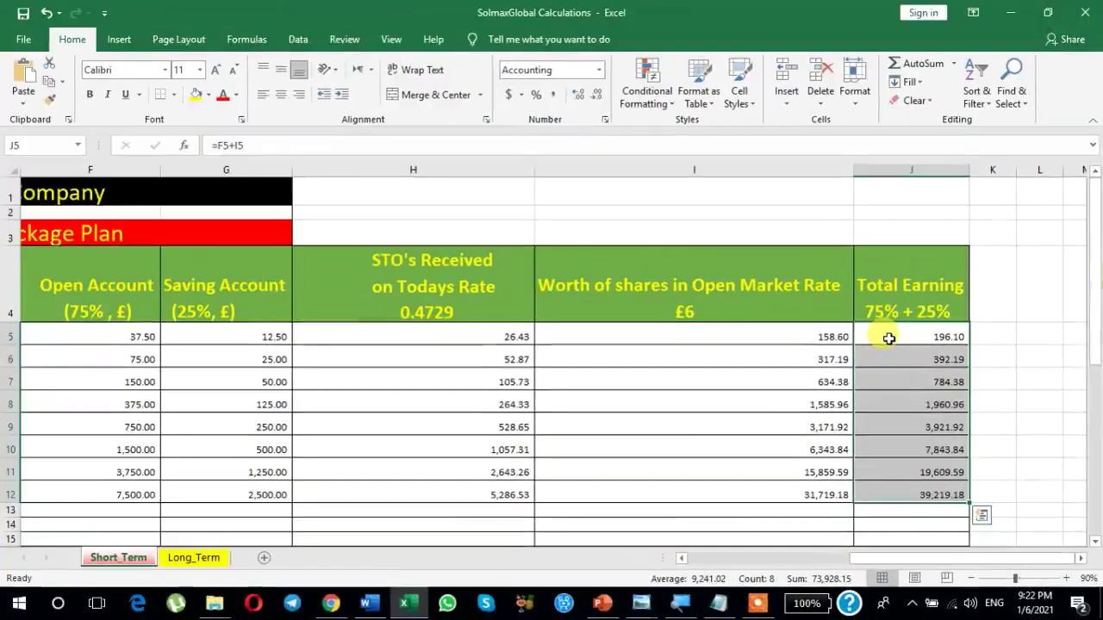
{"action": "left_click", "coordinate": [913, 357]}
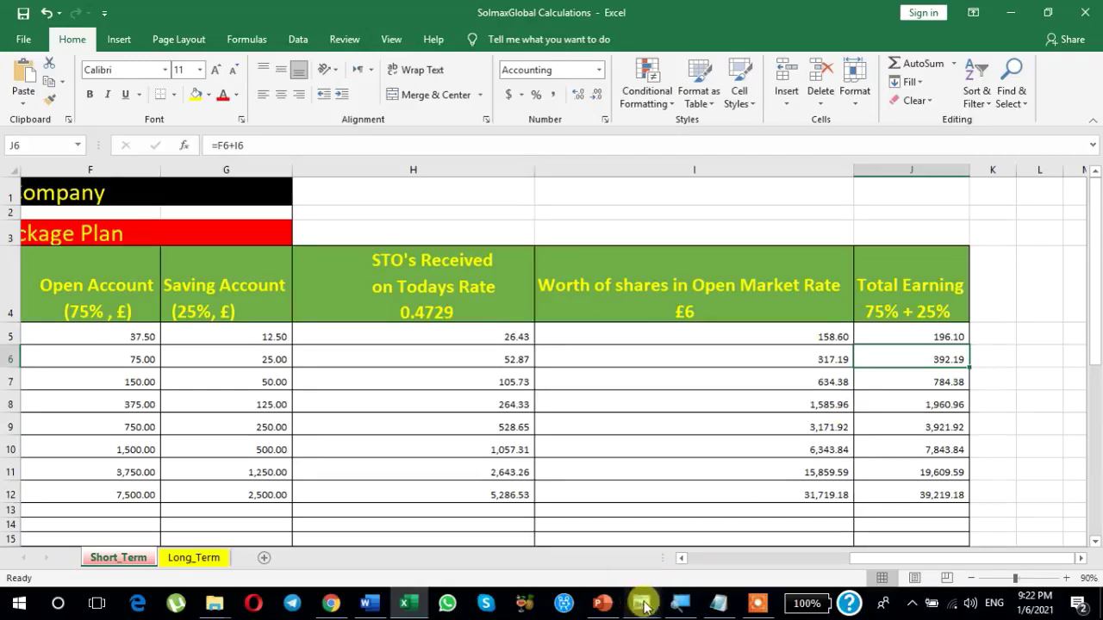
- Switch to the Package Plan Solmax picture, zoom in to compare the short-term total earning values, and return to Excel
{"action": "mouse_move", "coordinate": [642, 606]}
{"action": "left_click", "coordinate": [593, 484]}
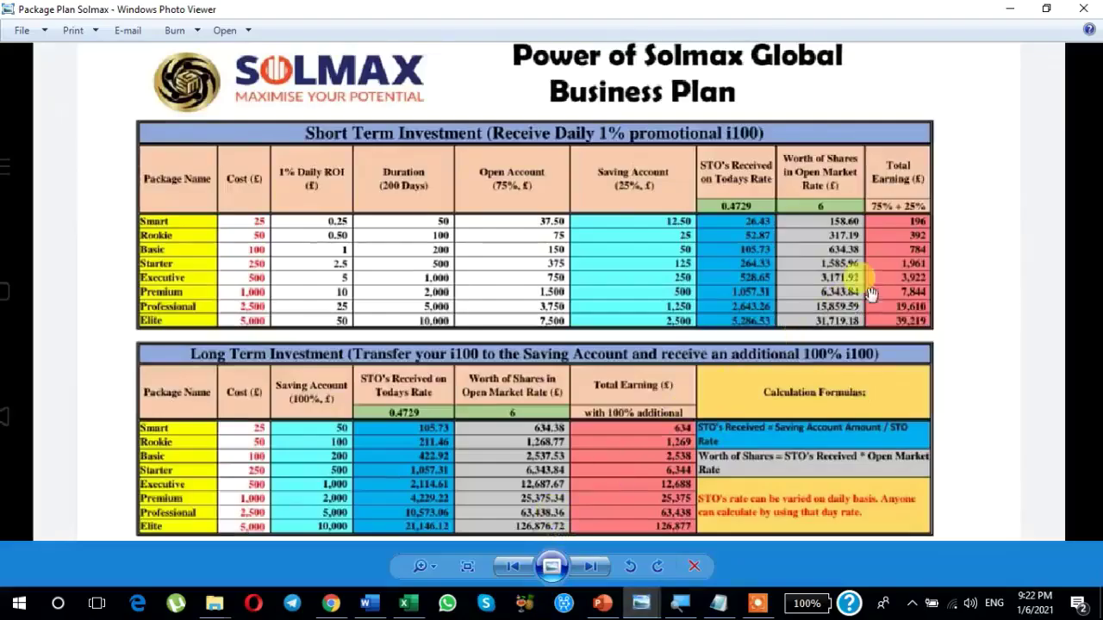
{"action": "scroll", "coordinate": [936, 293], "scroll_direction": "up", "scroll_amount": 3}
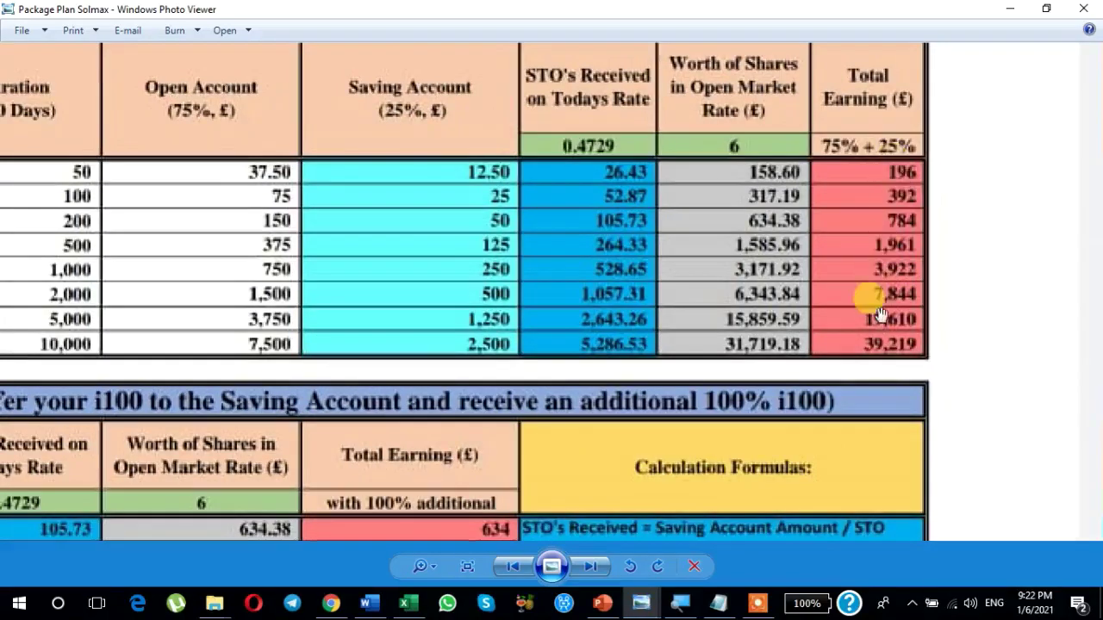
{"action": "scroll", "coordinate": [878, 319], "scroll_direction": "down", "scroll_amount": 2}
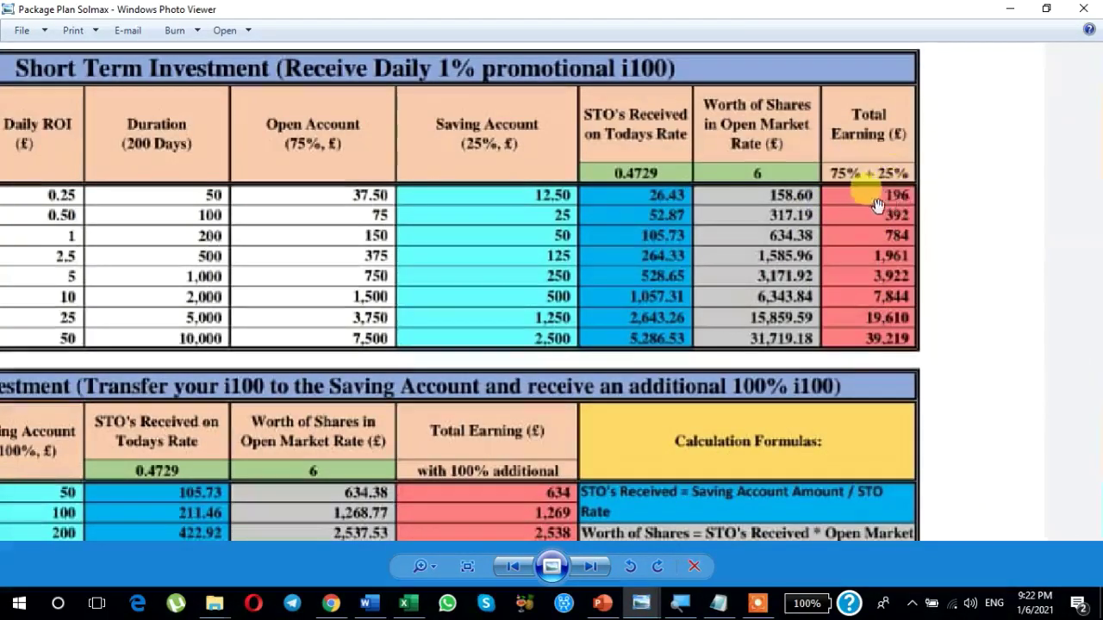
{"action": "left_click", "coordinate": [397, 605]}
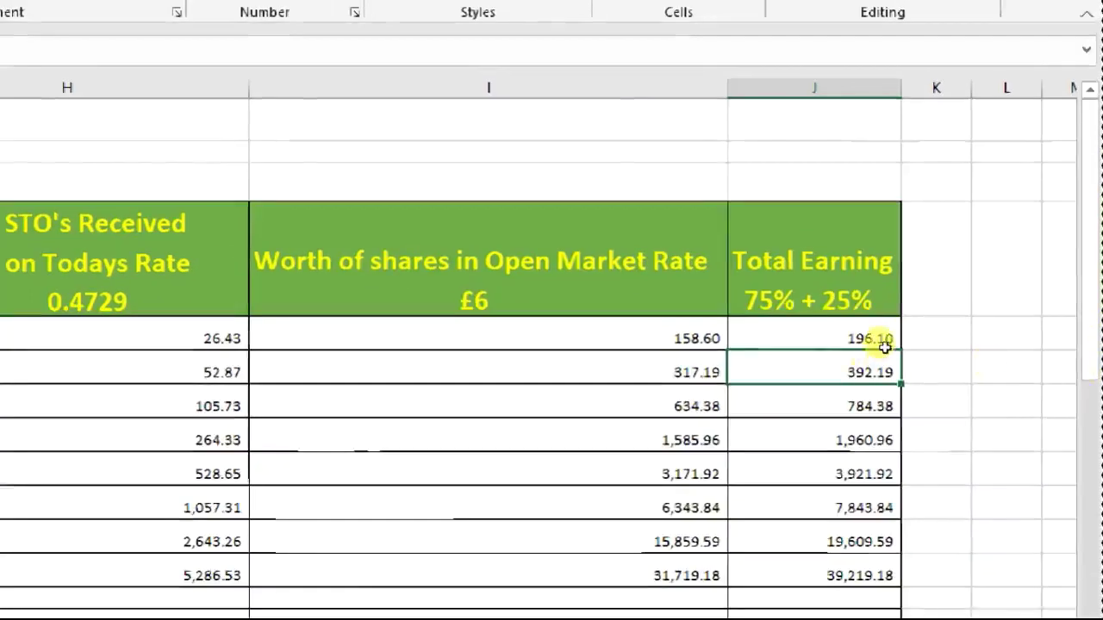
- Format the total earning values in J5:J12 with no decimal places
{"action": "left_click_drag", "start_coordinate": [883, 371], "coordinate": [881, 489]}
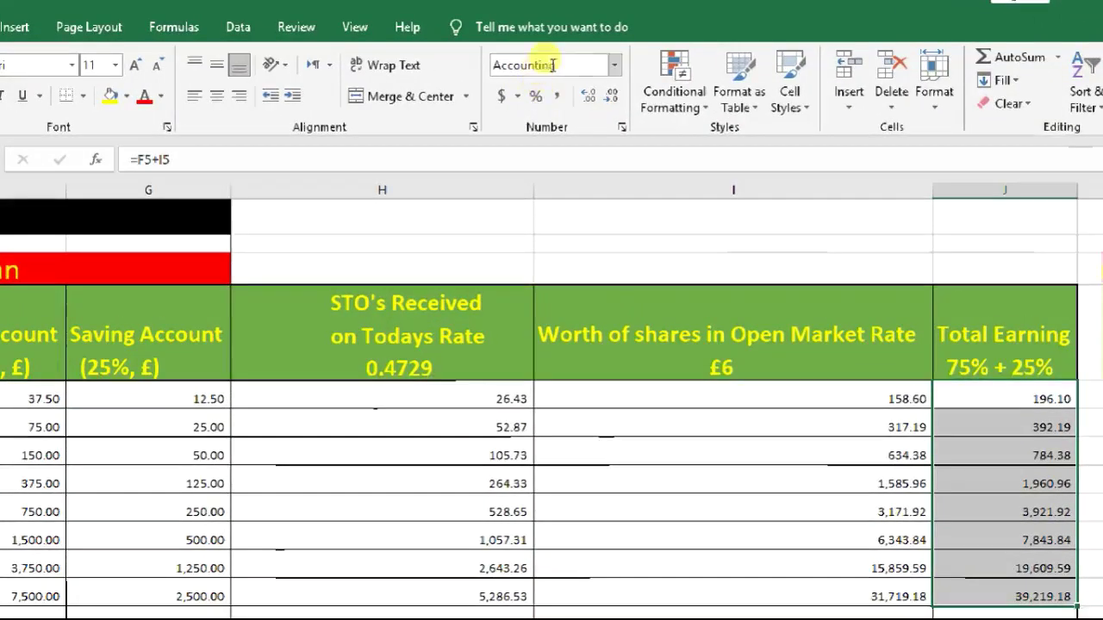
{"action": "left_click", "coordinate": [593, 98]}
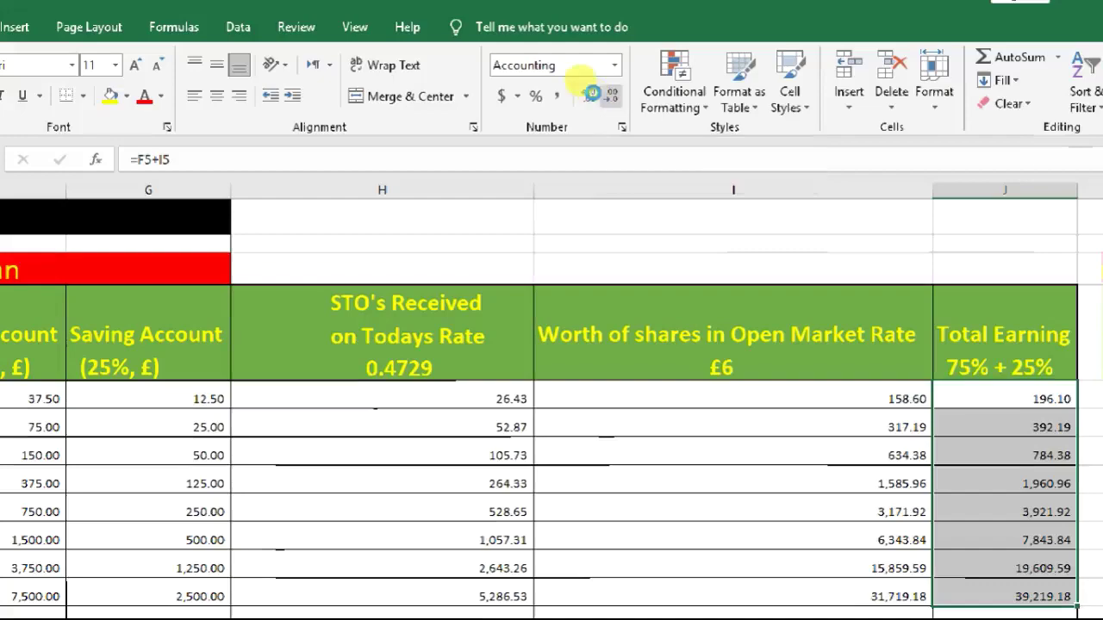
{"action": "left_click", "coordinate": [593, 99]}
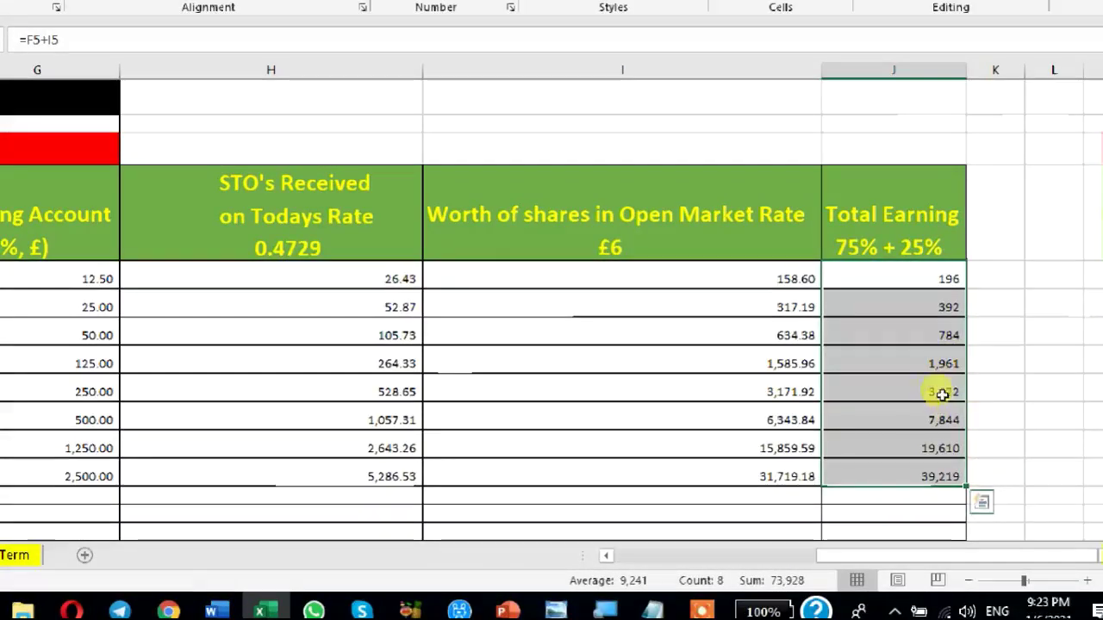
{"action": "left_click", "coordinate": [935, 345]}
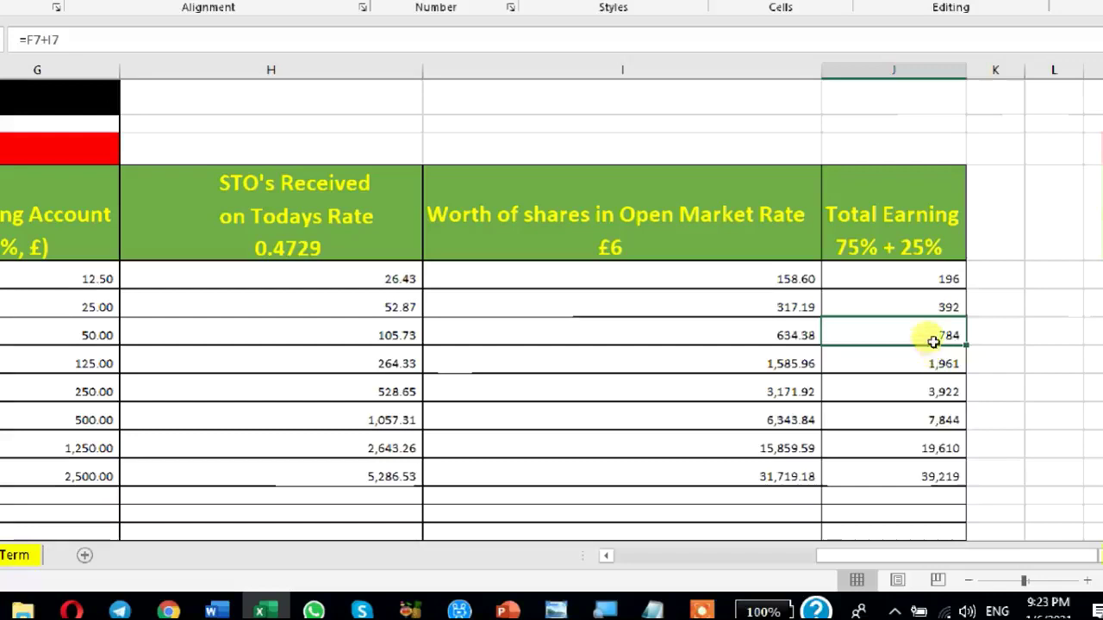
{"action": "key", "text": "Up"}
{"action": "key", "text": "Up"}
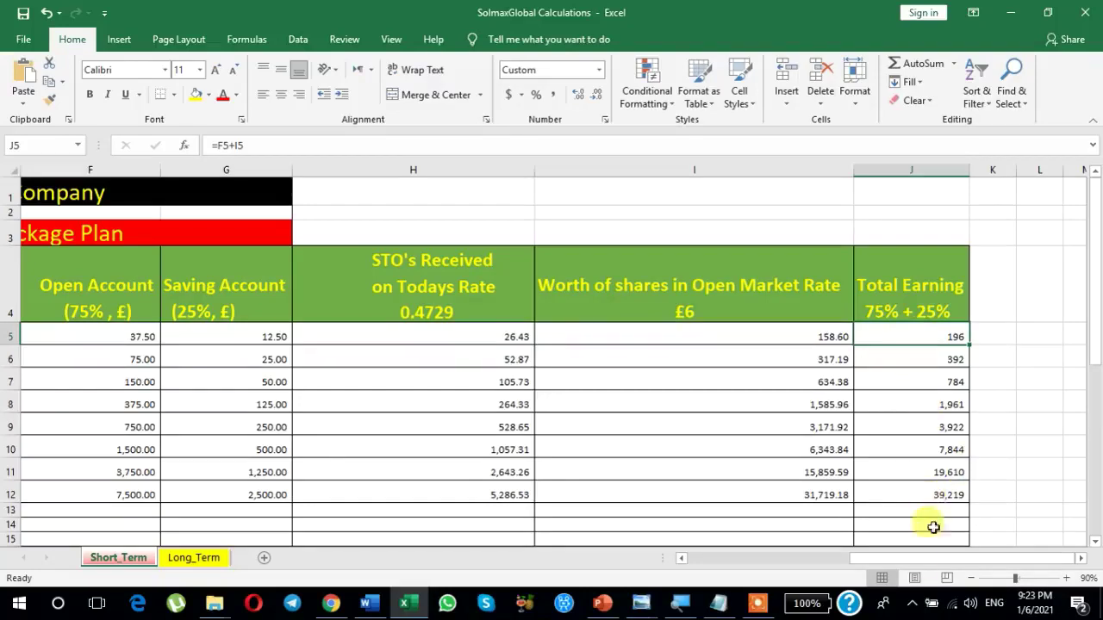
- Look across the package plan columns and down to the Currency Conversion Formula table on the Short_Term sheet
{"action": "left_click_drag", "start_coordinate": [879, 560], "coordinate": [736, 558]}
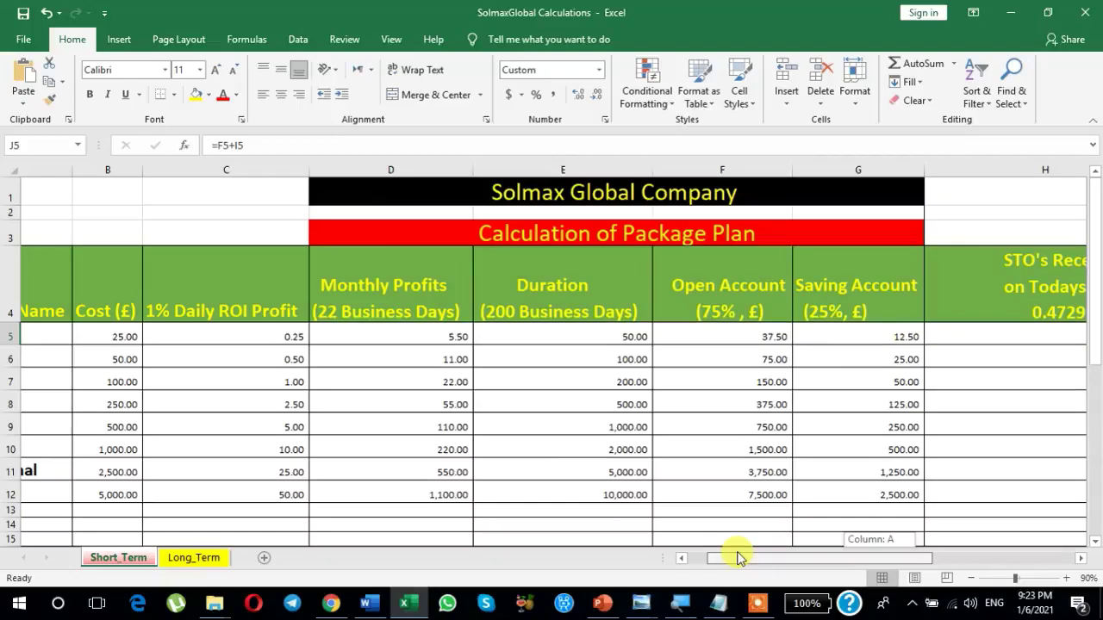
{"action": "scroll", "coordinate": [603, 423], "scroll_direction": "right", "scroll_amount": 2}
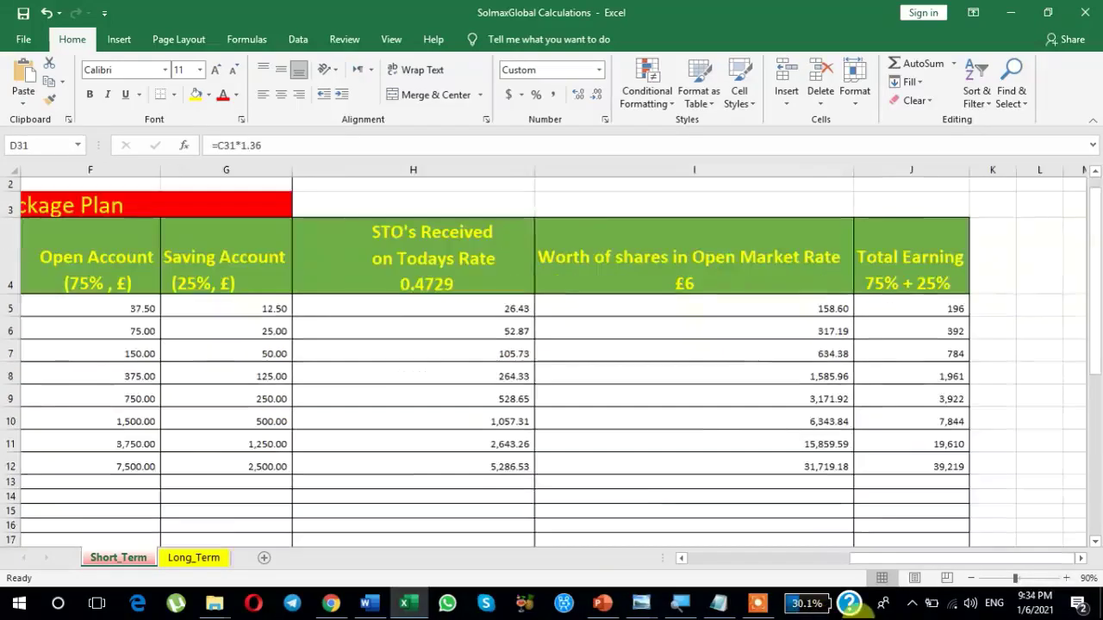
{"action": "mouse_move", "coordinate": [766, 606]}
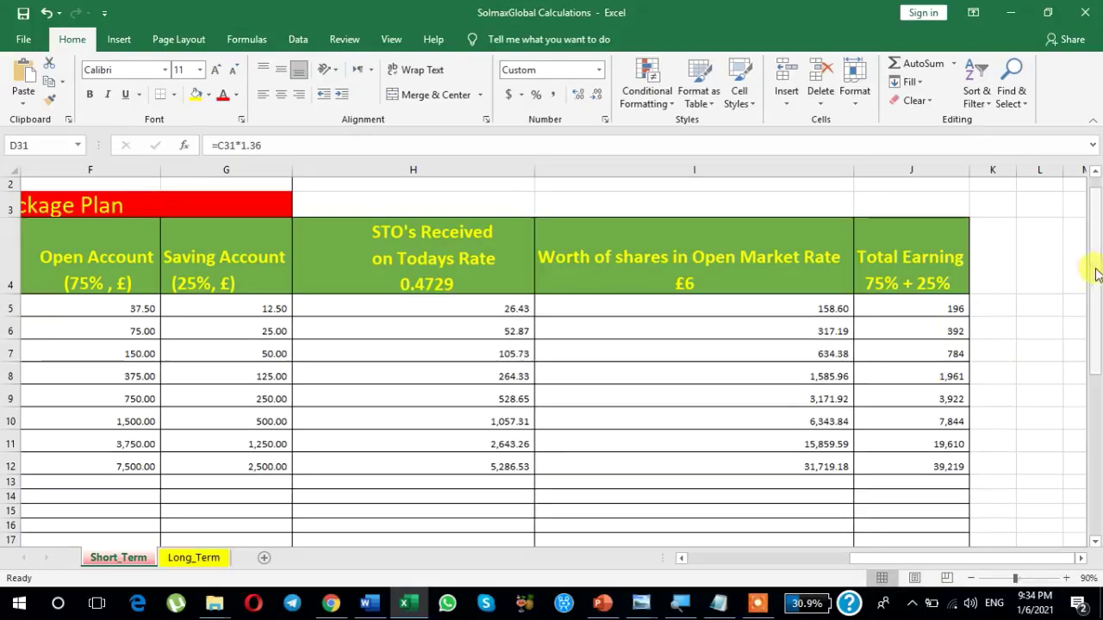
{"action": "left_click_drag", "start_coordinate": [1096, 274], "coordinate": [1090, 377]}
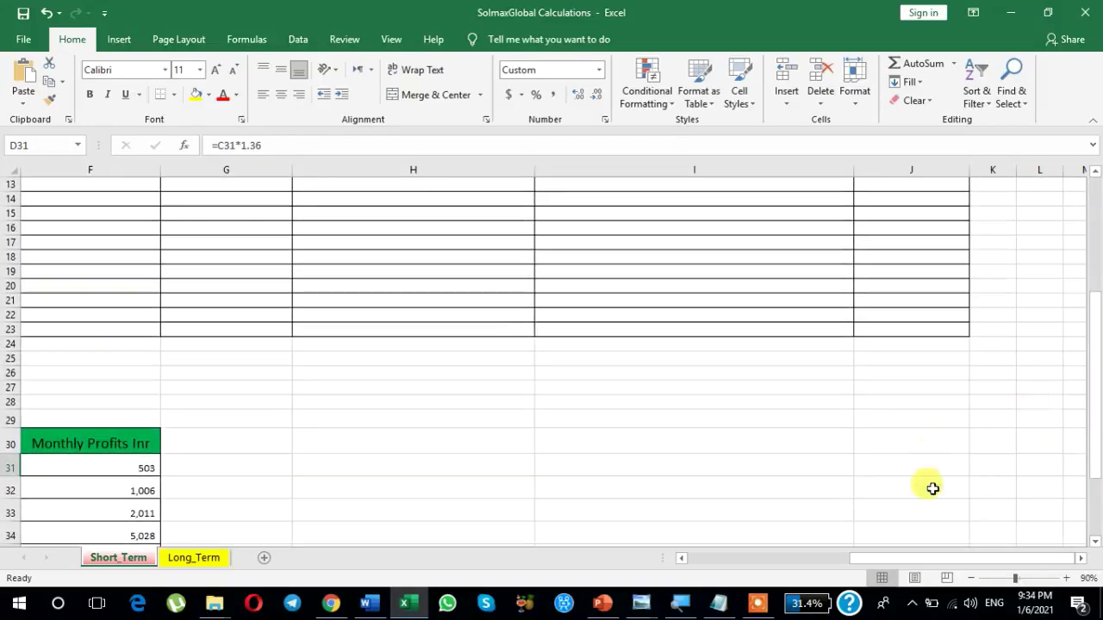
{"action": "left_click_drag", "start_coordinate": [918, 559], "coordinate": [763, 563]}
{"action": "left_click_drag", "start_coordinate": [1097, 326], "coordinate": [1098, 457]}
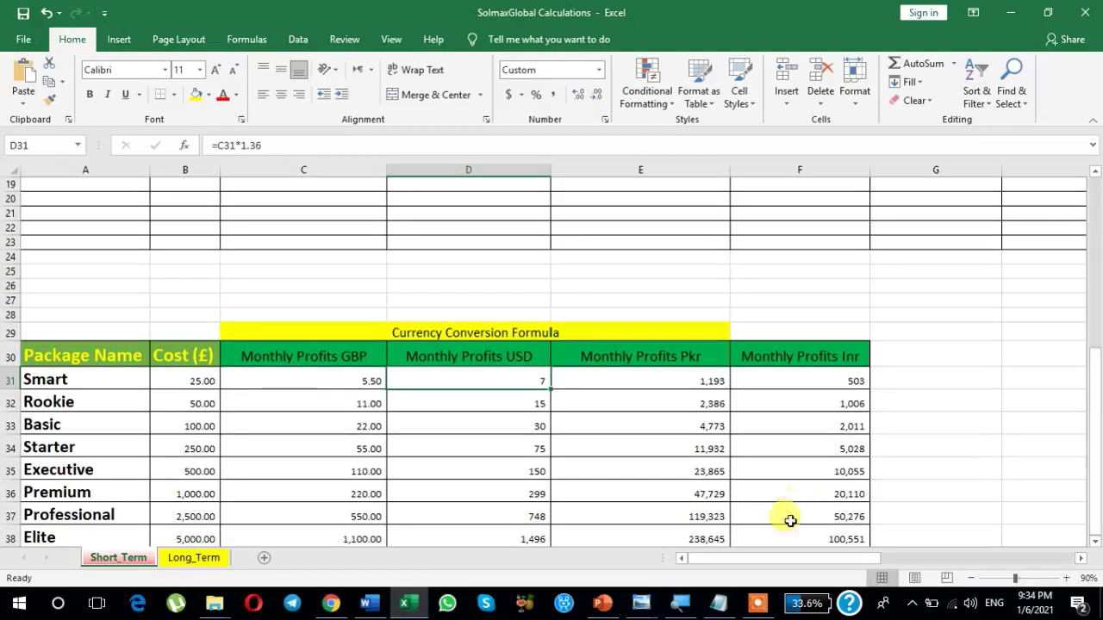
- Review the monthly profits in other currency on PowerPoint slide 28 in slide show and switch back to Excel
{"action": "left_click", "coordinate": [606, 606]}
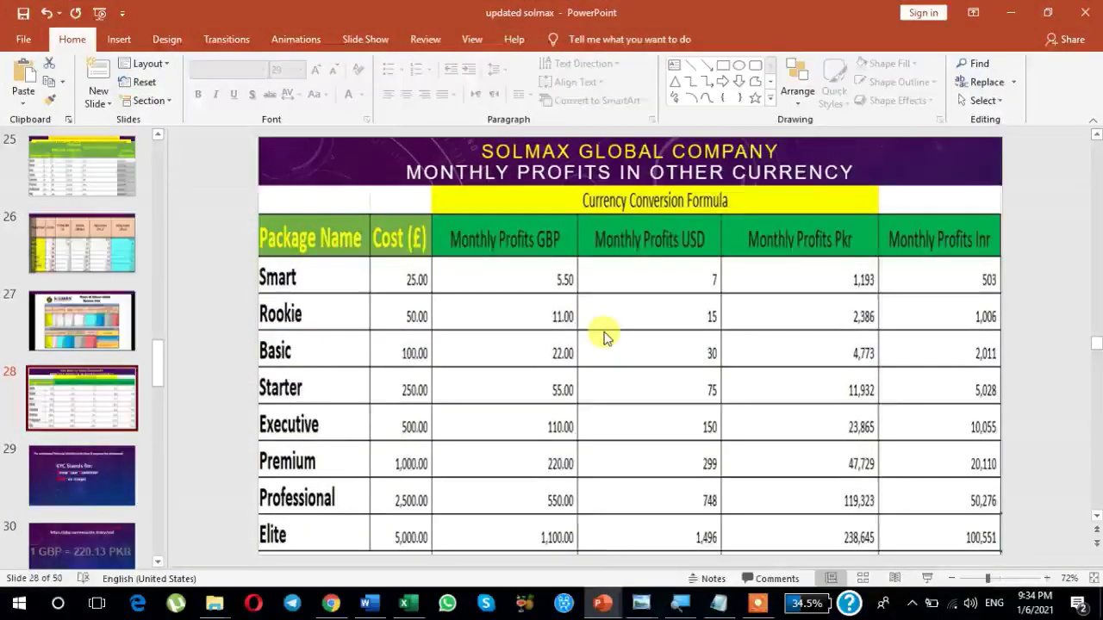
{"action": "key", "text": "shift+F5"}
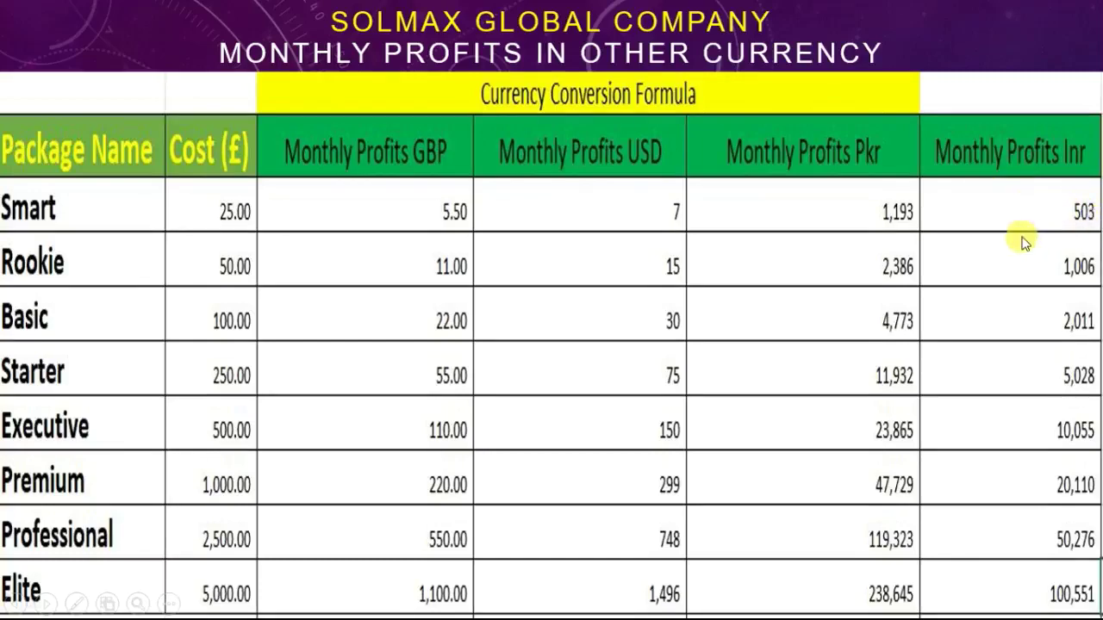
{"action": "key", "text": "Escape"}
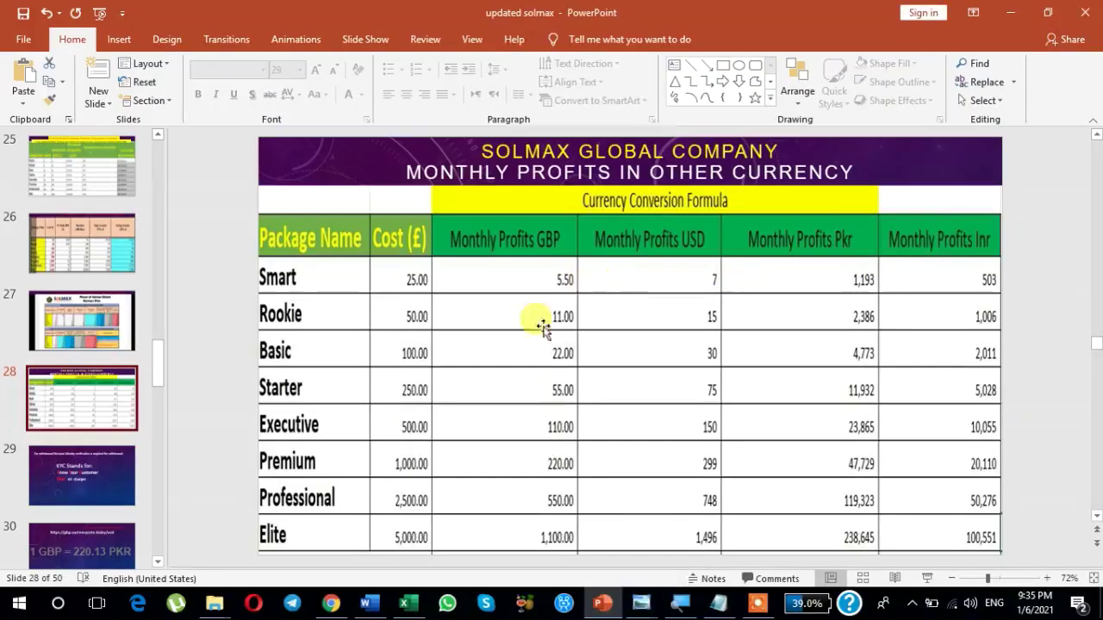
{"action": "left_click", "coordinate": [409, 603]}
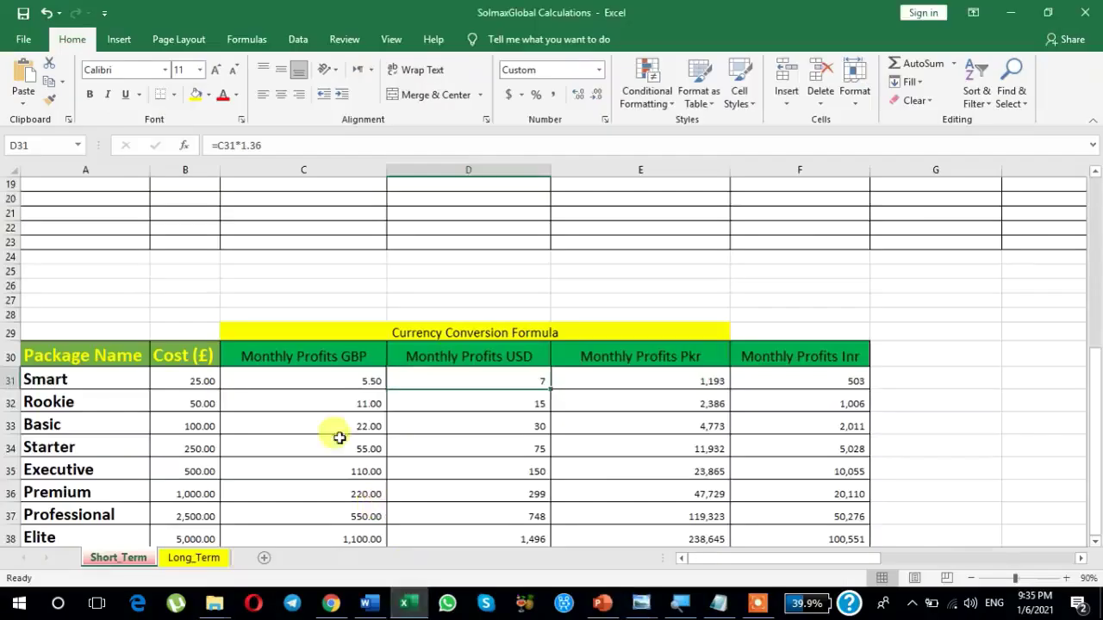
- Clear the monthly profit values in C31:F38 of the Currency Conversion Formula table
{"action": "scroll", "coordinate": [285, 412], "scroll_direction": "down", "scroll_amount": 1}
{"action": "scroll", "coordinate": [285, 412], "scroll_direction": "down", "scroll_amount": 3}
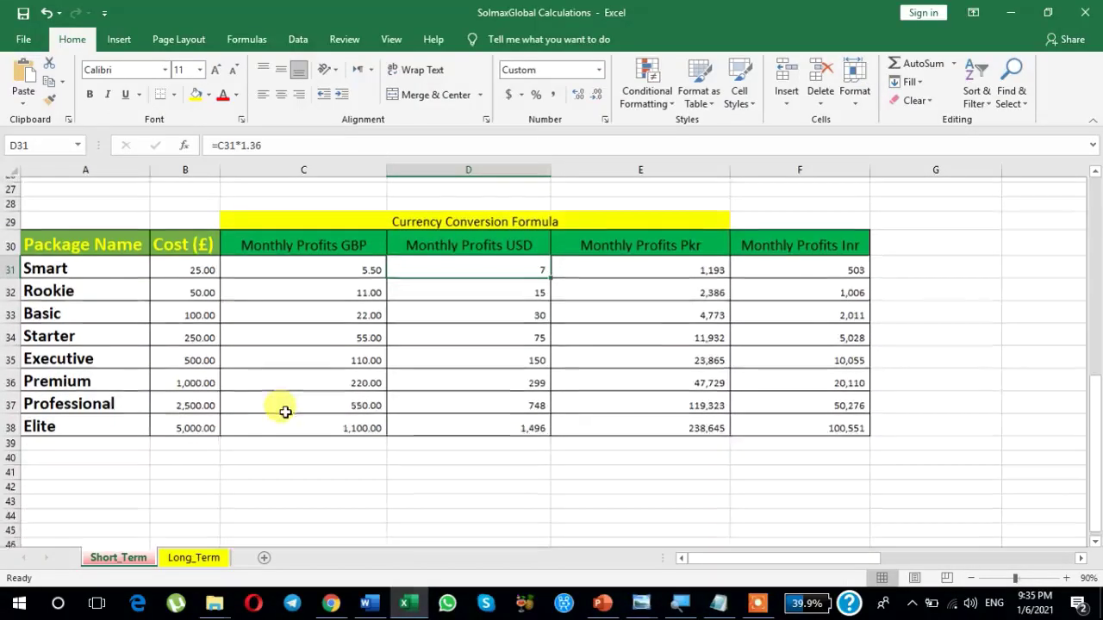
{"action": "left_click_drag", "start_coordinate": [303, 249], "coordinate": [786, 403]}
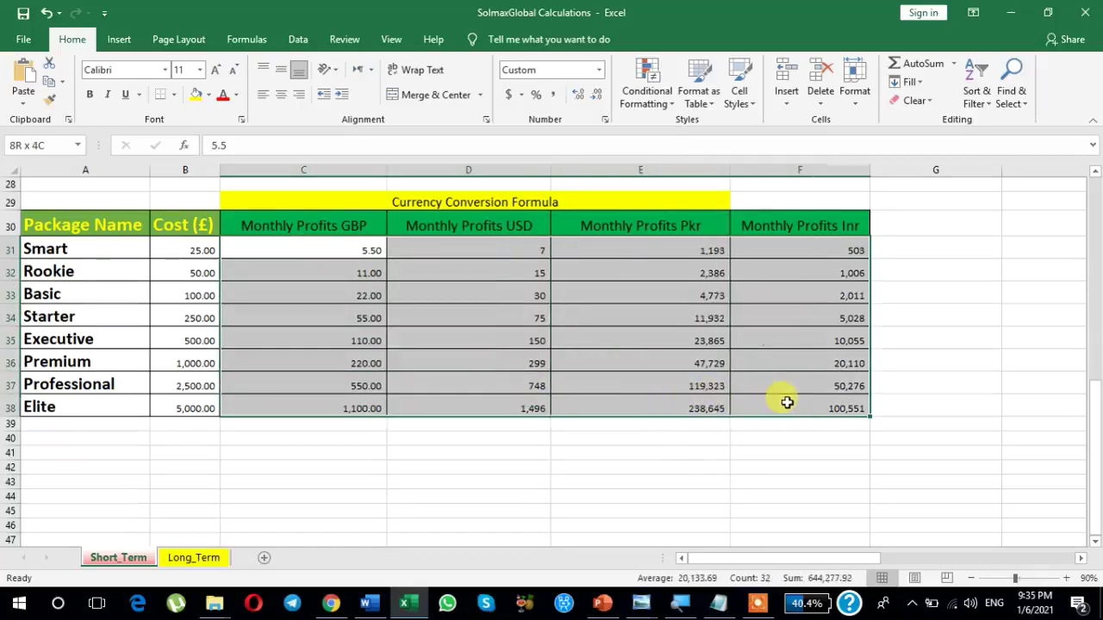
{"action": "key", "text": "Delete"}
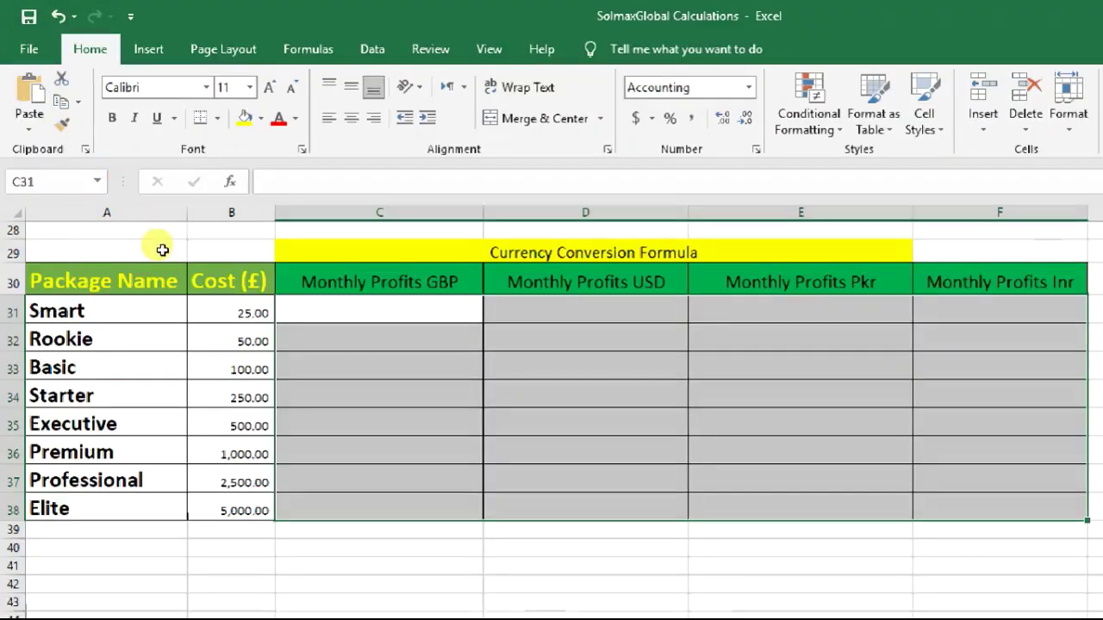
{"action": "key", "text": "Left"}
{"action": "key", "text": "Down"}
{"action": "key", "text": "F2"}
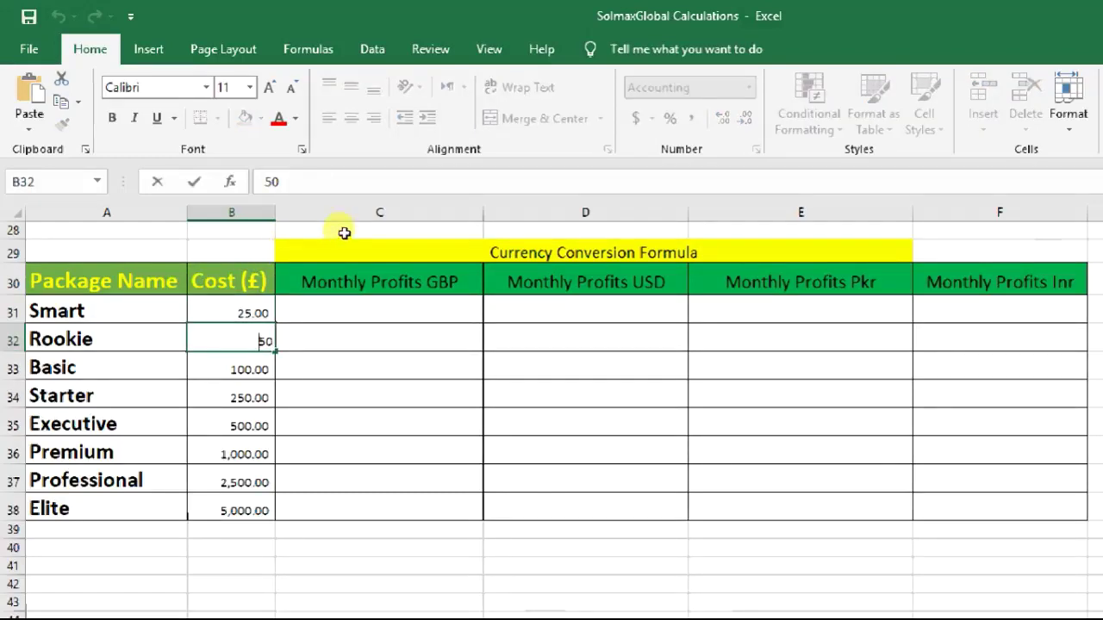
{"action": "key", "text": "Tab"}
{"action": "key", "text": "Up"}
- Copy the Monthly Profits values in D5:D12 of the package plan table
{"action": "scroll", "coordinate": [335, 247], "scroll_direction": "up", "scroll_amount": 8}
{"action": "scroll", "coordinate": [344, 289], "scroll_direction": "down", "scroll_amount": 1}
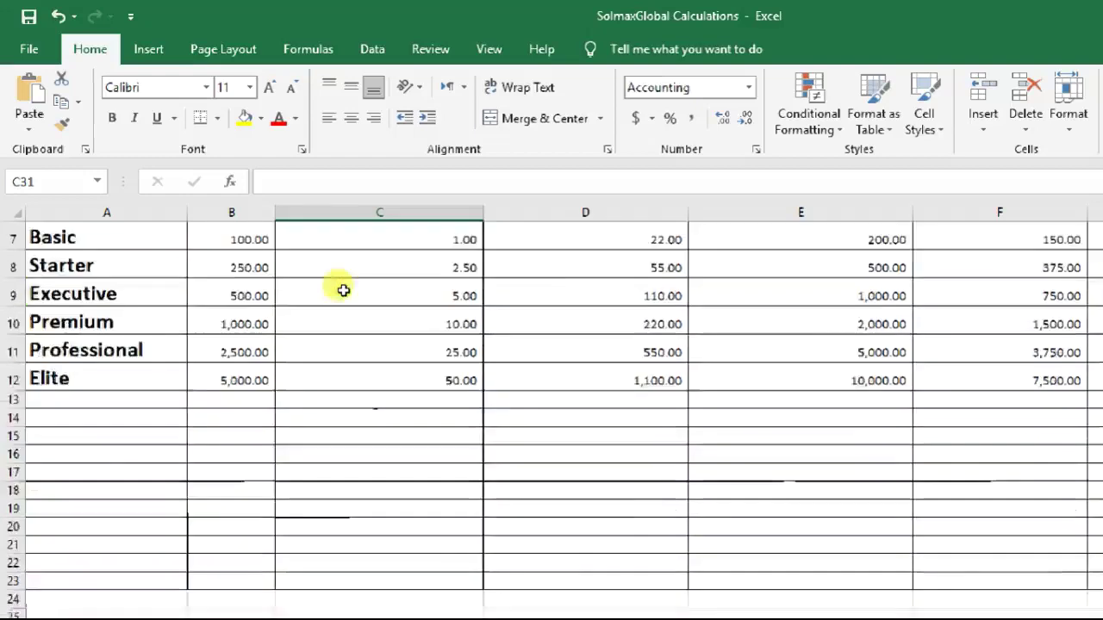
{"action": "scroll", "coordinate": [505, 244], "scroll_direction": "up", "scroll_amount": 2}
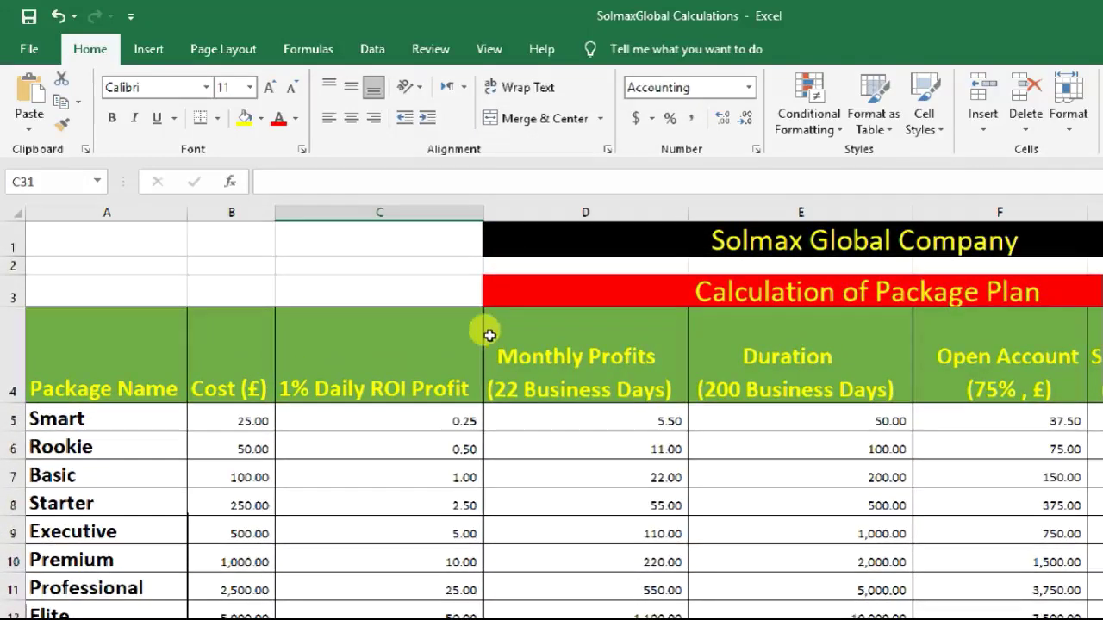
{"action": "left_click", "coordinate": [586, 420]}
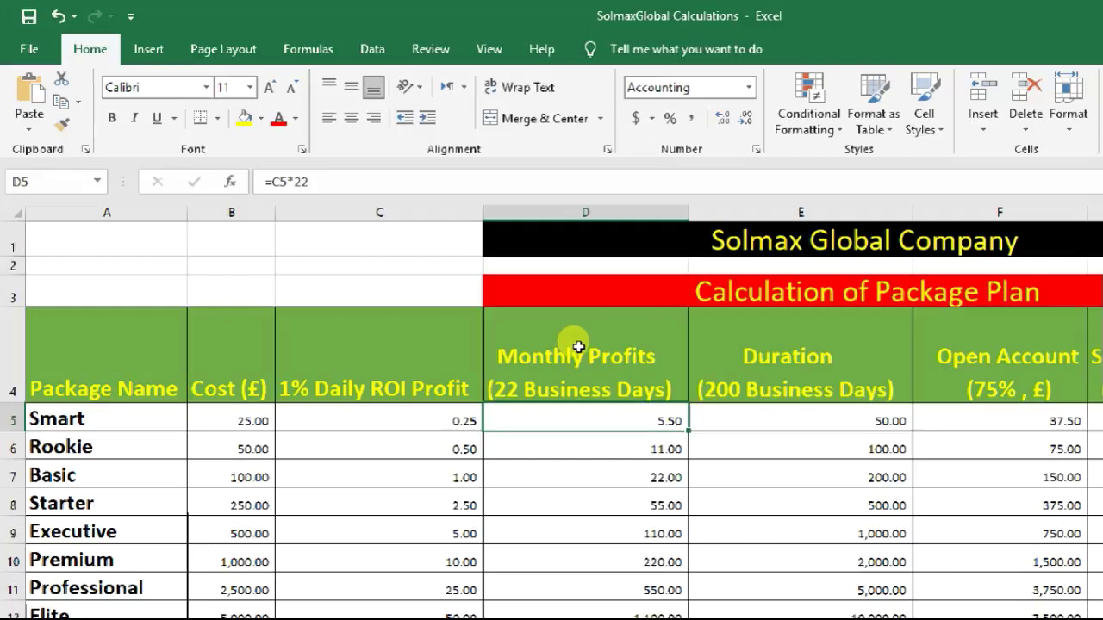
{"action": "key", "text": "shift+Down"}
{"action": "key", "text": "shift+Down"}
{"action": "key", "text": "shift+Down"}
{"action": "key", "text": "shift+Down"}
{"action": "key", "text": "shift+Down"}
{"action": "key", "text": "shift+Down"}
{"action": "key", "text": "shift+Down"}
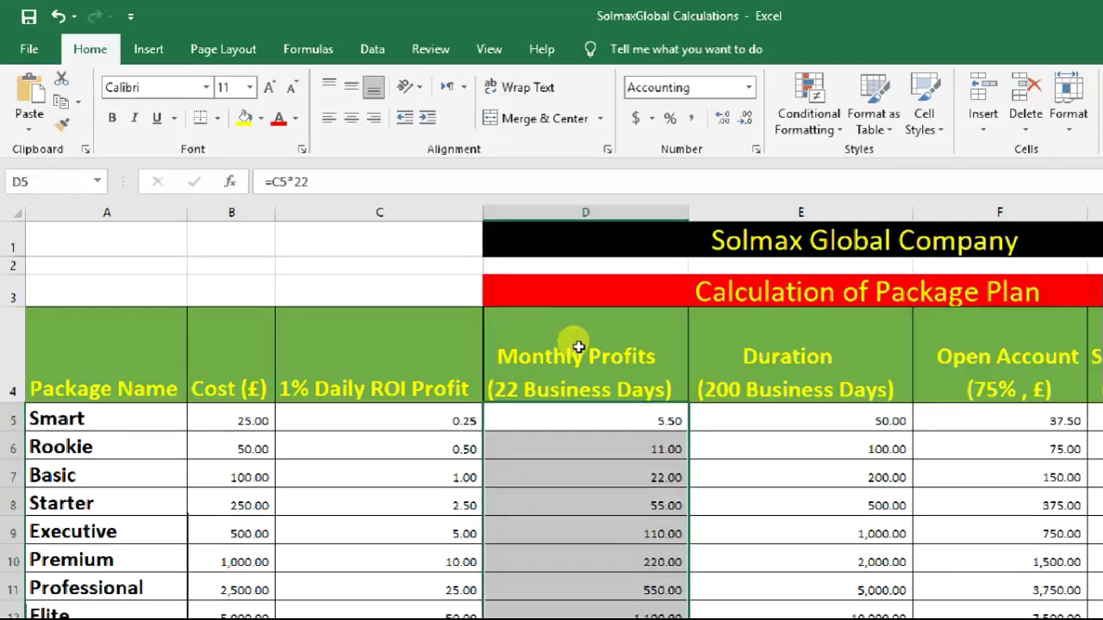
{"action": "scroll", "coordinate": [542, 317], "scroll_direction": "down", "scroll_amount": 2}
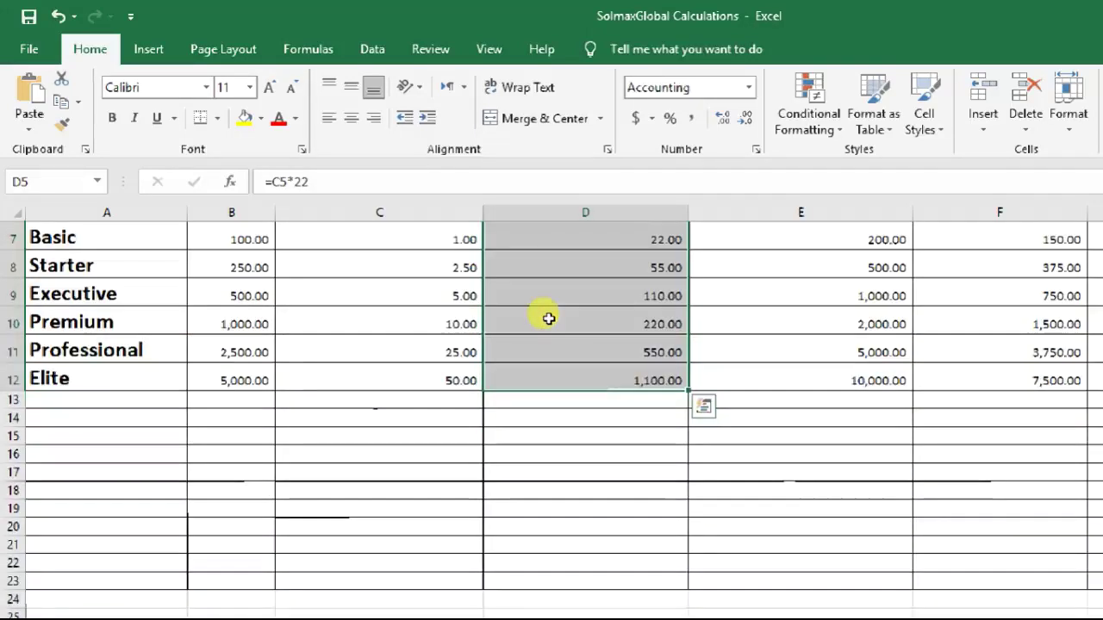
{"action": "left_click", "coordinate": [69, 101]}
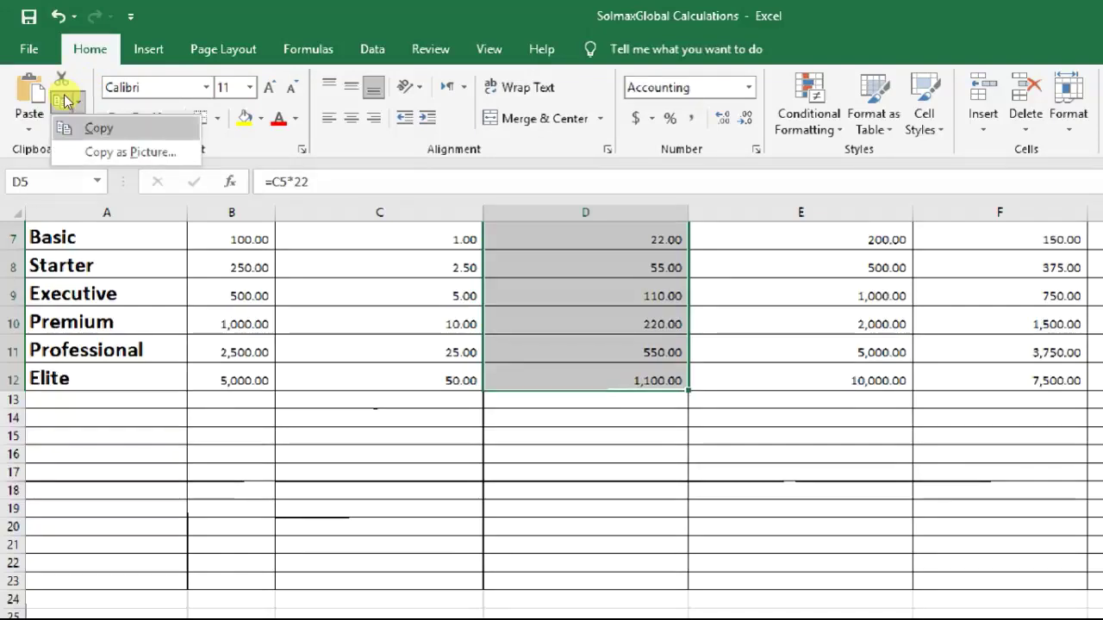
{"action": "left_click", "coordinate": [98, 128]}
- Paste the copied monthly profits as values only into the Monthly Profits GBP column from C31
{"action": "scroll", "coordinate": [239, 253], "scroll_direction": "up", "scroll_amount": 2}
{"action": "scroll", "coordinate": [359, 310], "scroll_direction": "down", "scroll_amount": 7}
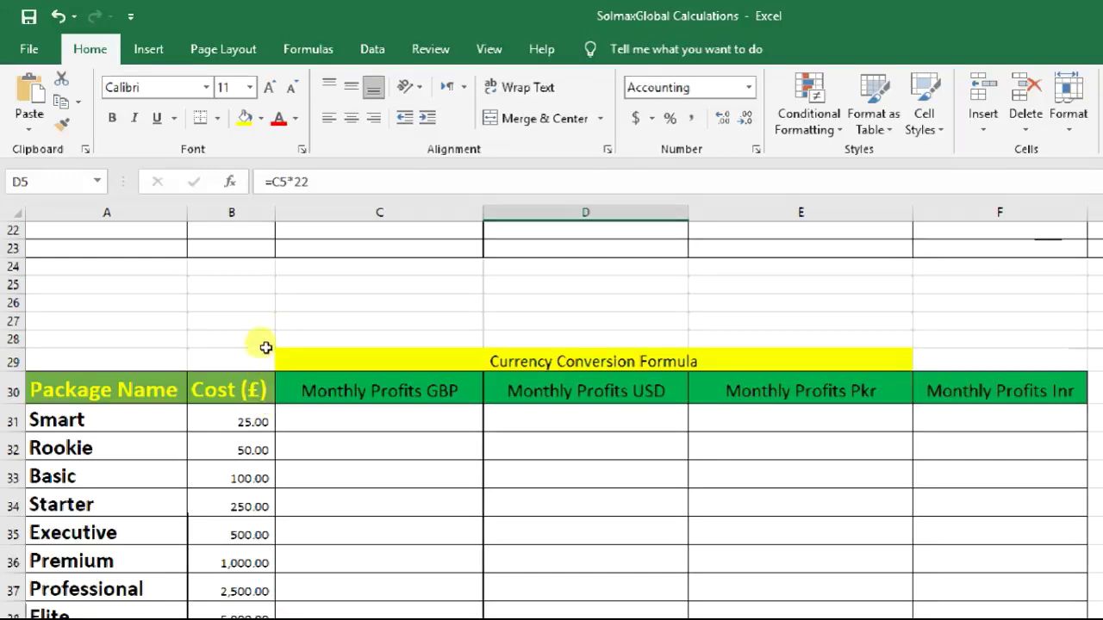
{"action": "left_click", "coordinate": [379, 420]}
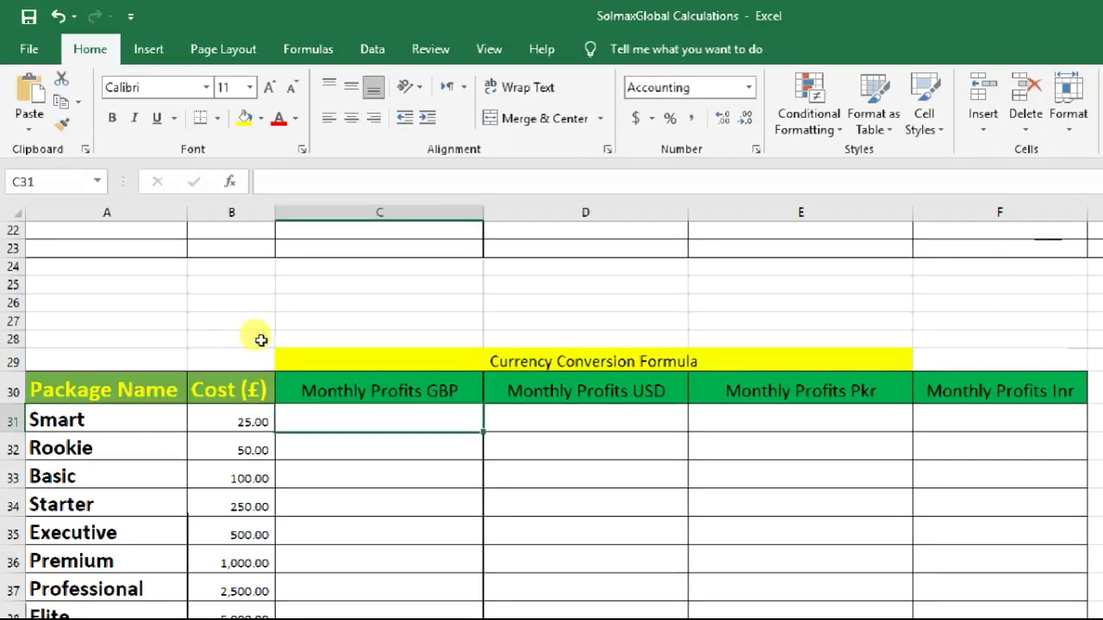
{"action": "left_click", "coordinate": [28, 125]}
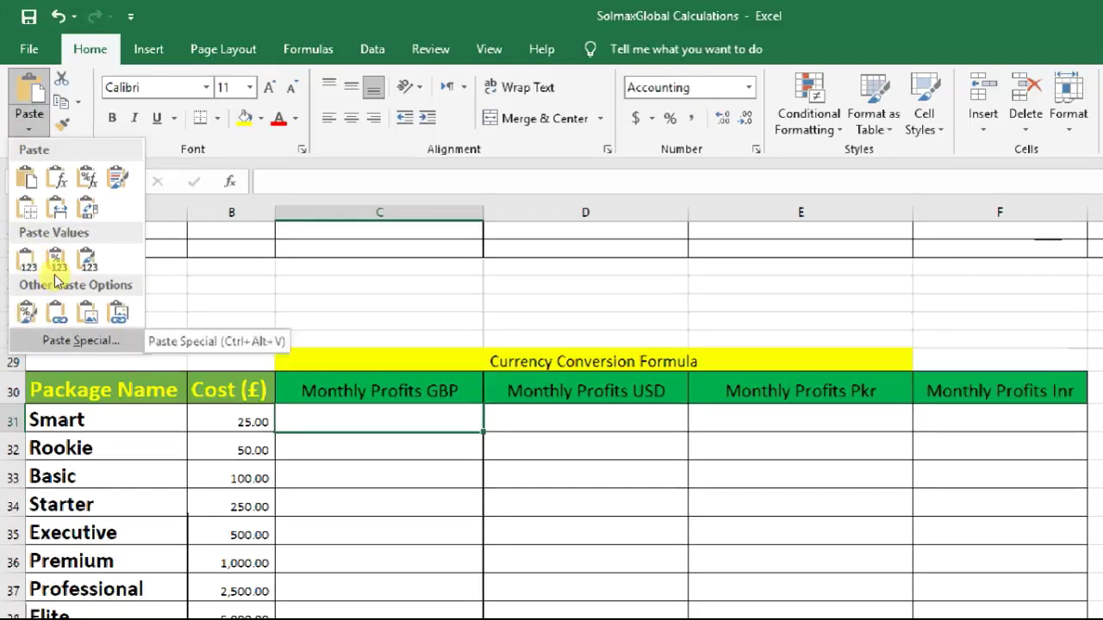
{"action": "left_click", "coordinate": [73, 340]}
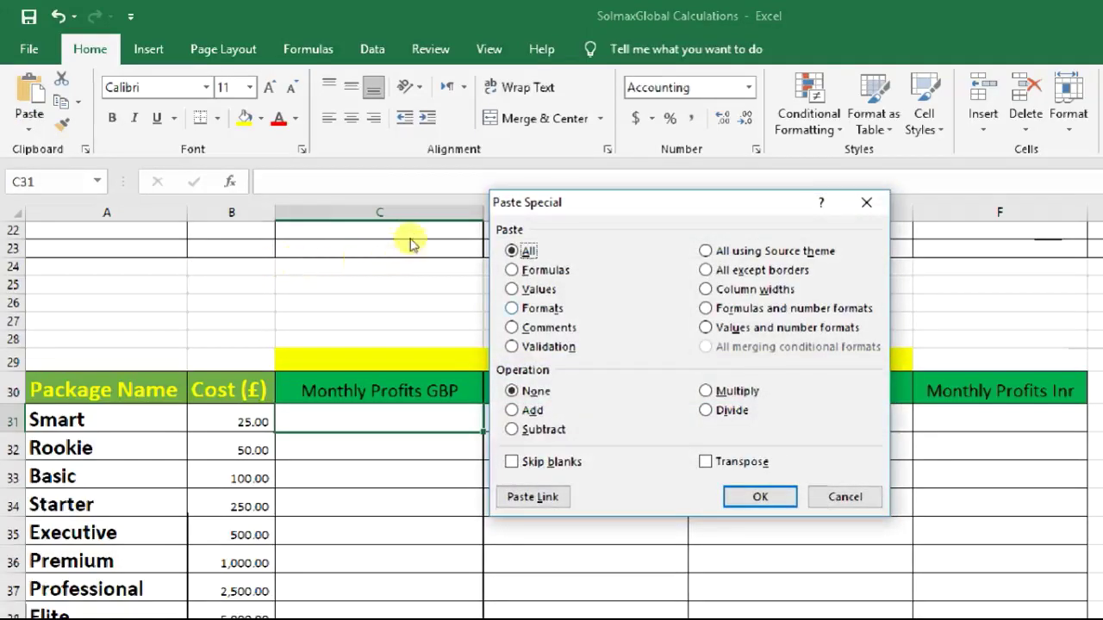
{"action": "key", "text": "v"}
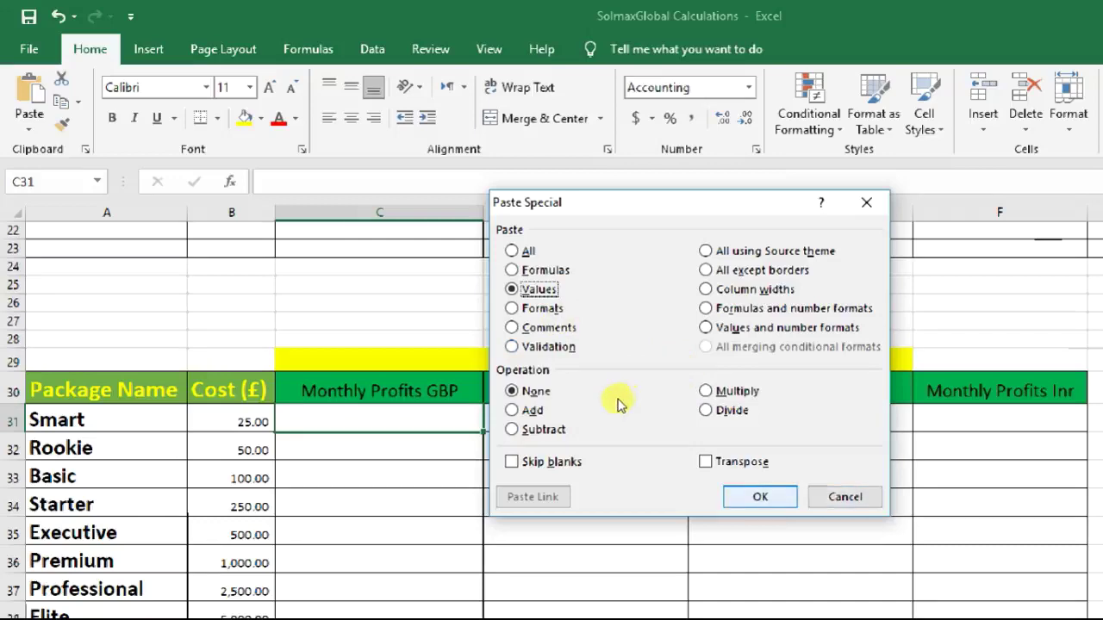
{"action": "key", "text": "Return"}
{"action": "scroll", "coordinate": [370, 374], "scroll_direction": "up", "scroll_amount": 1}
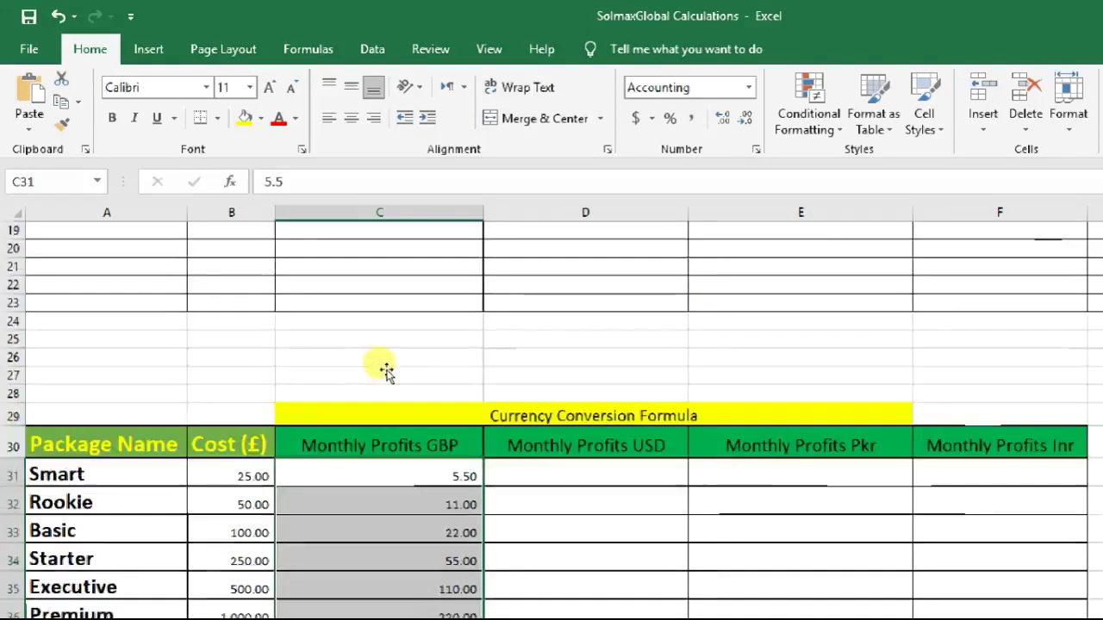
{"action": "scroll", "coordinate": [486, 385], "scroll_direction": "down", "scroll_amount": 4}
{"action": "scroll", "coordinate": [484, 379], "scroll_direction": "up", "scroll_amount": 2}
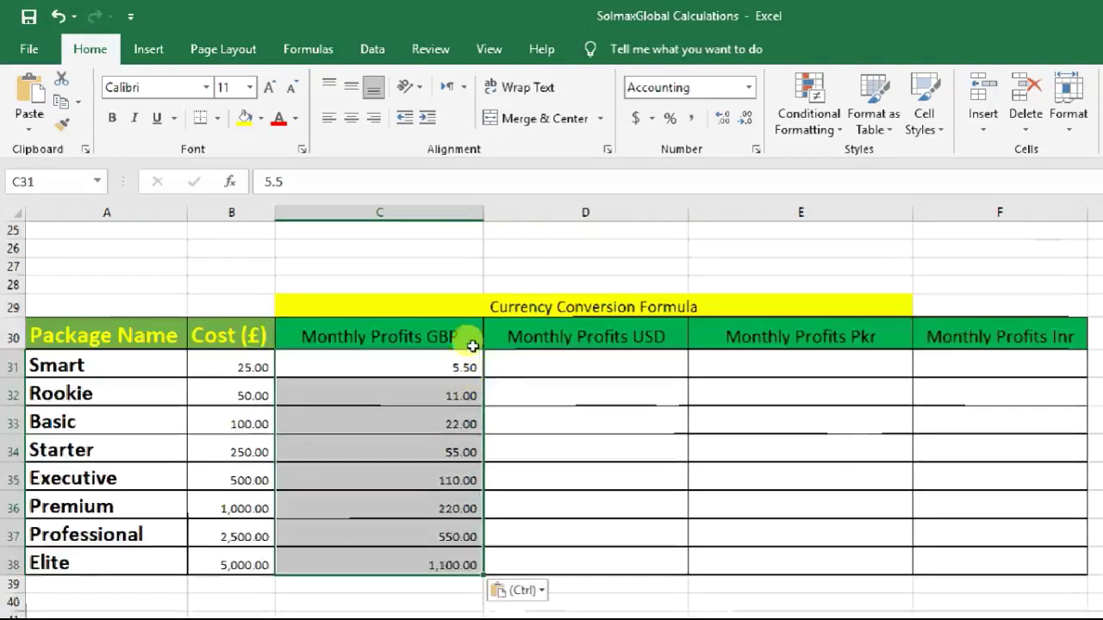
{"action": "key", "text": "Right"}
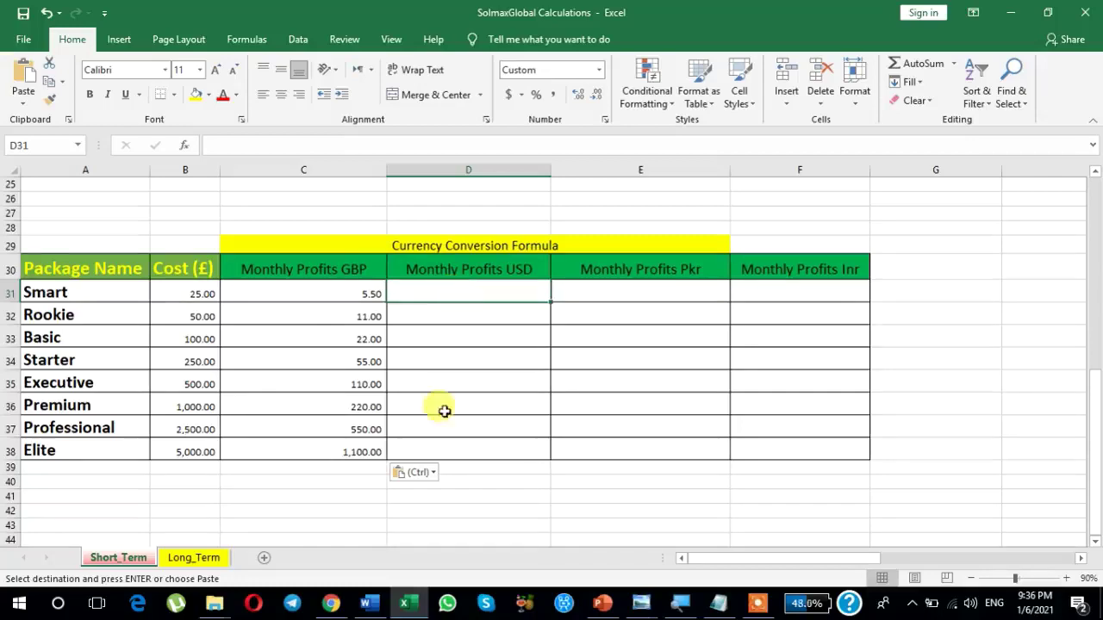
- Switch to Chrome and start a DuckDuckGo query for "1 usd" in a new tab
{"action": "left_click", "coordinate": [331, 603]}
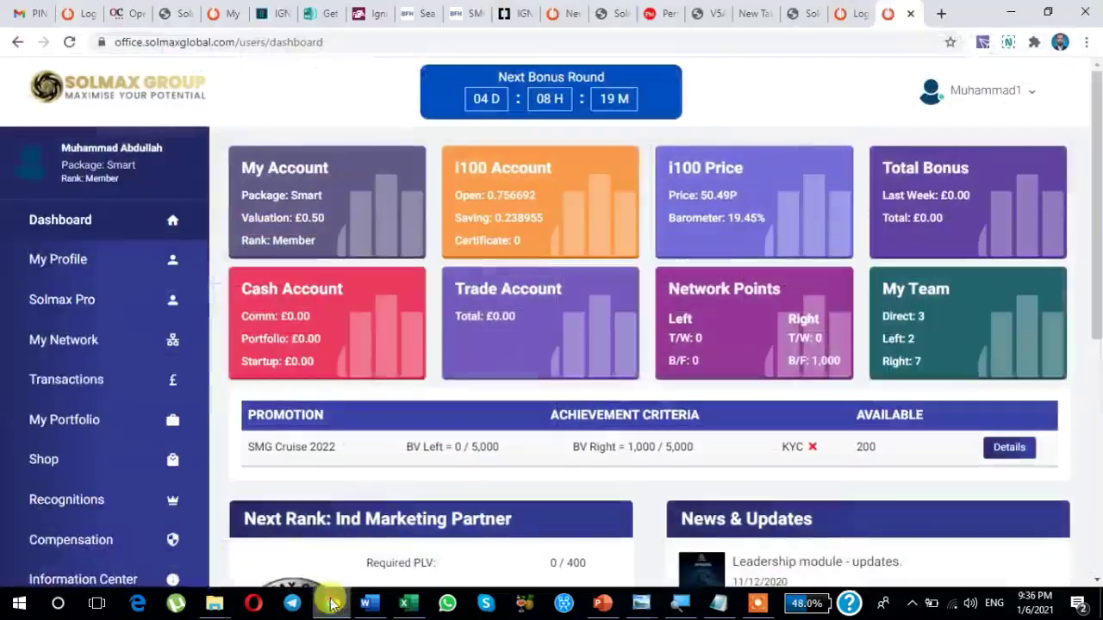
{"action": "left_click", "coordinate": [942, 15]}
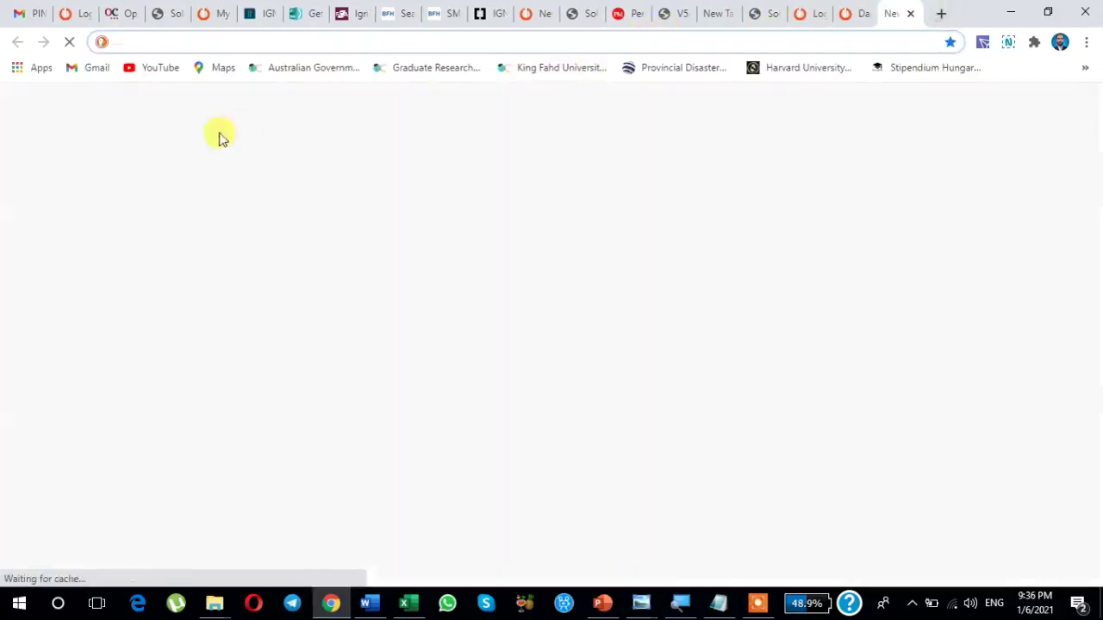
{"action": "left_click", "coordinate": [389, 342]}
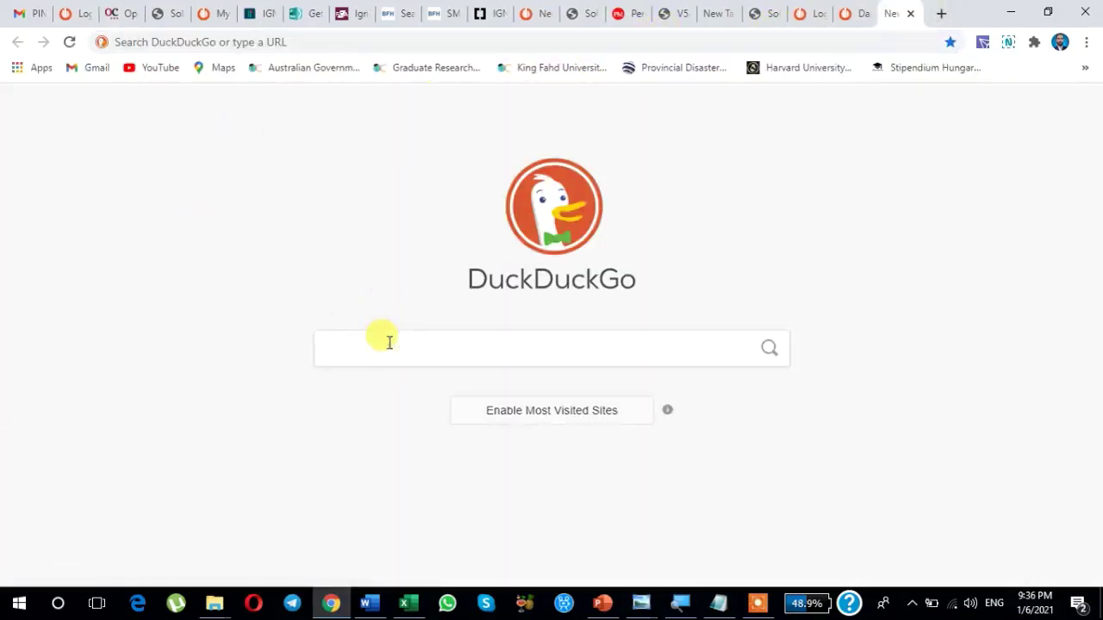
{"action": "type", "text": "1 usd"}
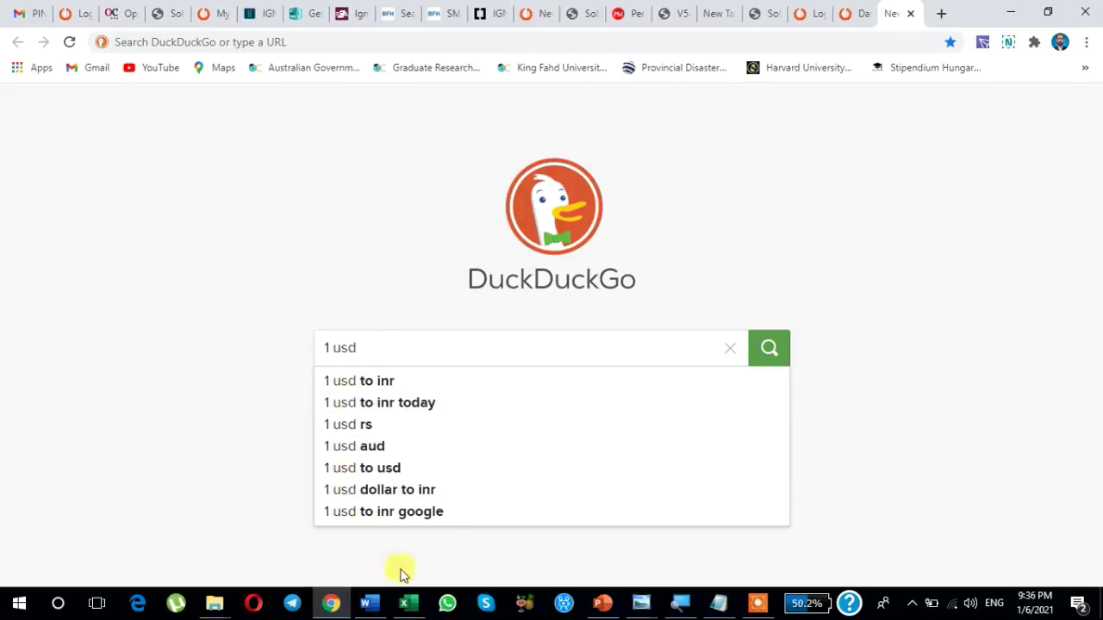
{"action": "left_click", "coordinate": [406, 602]}
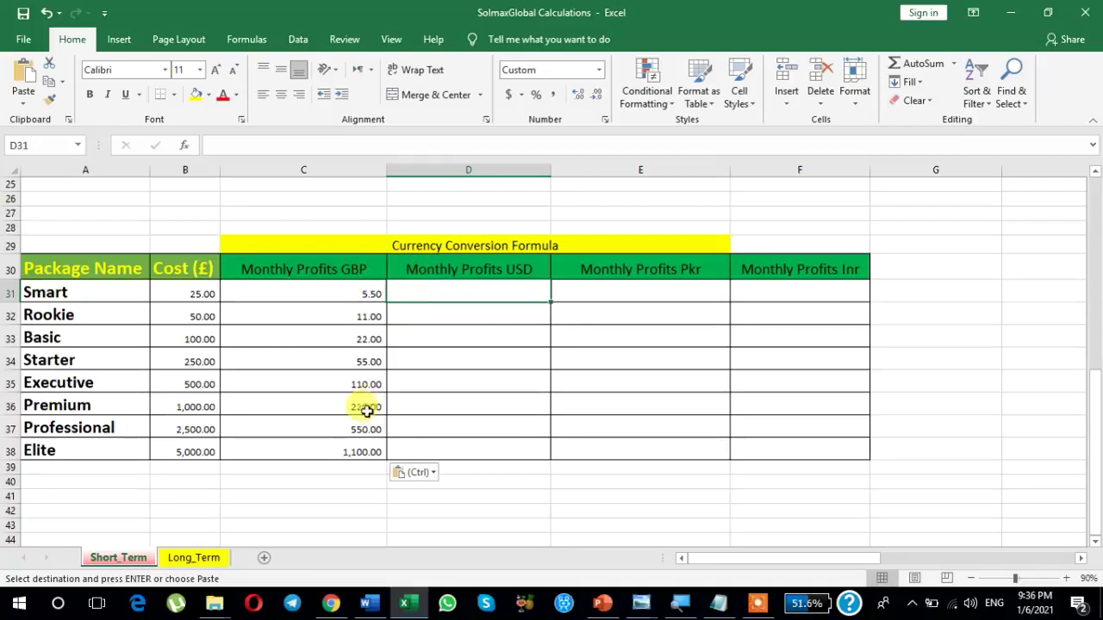
{"action": "left_click", "coordinate": [328, 605]}
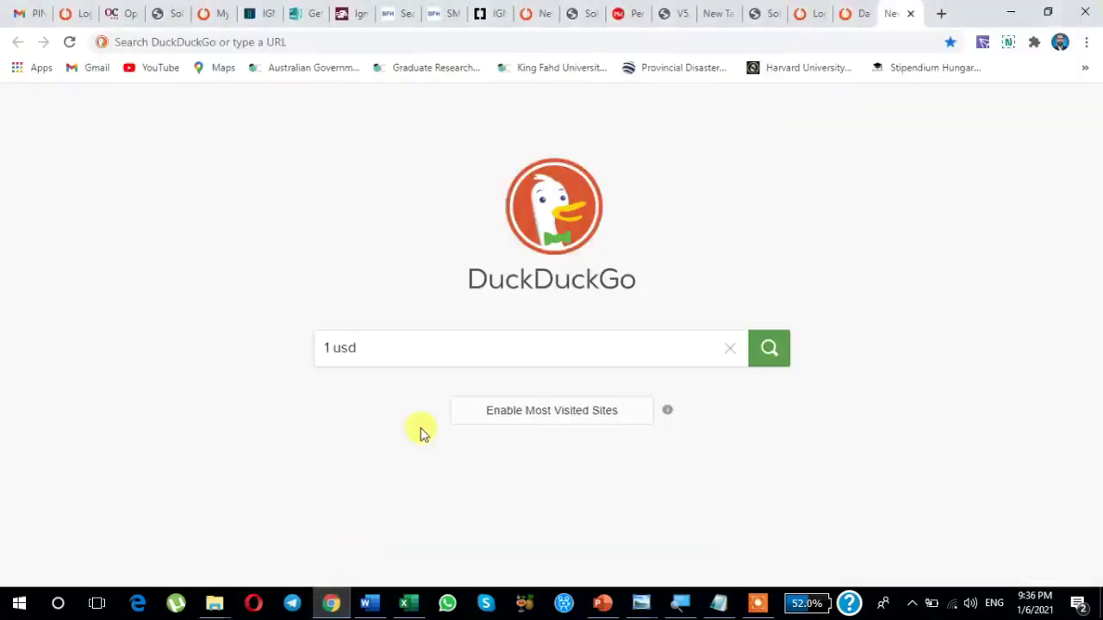
{"action": "left_click", "coordinate": [362, 347]}
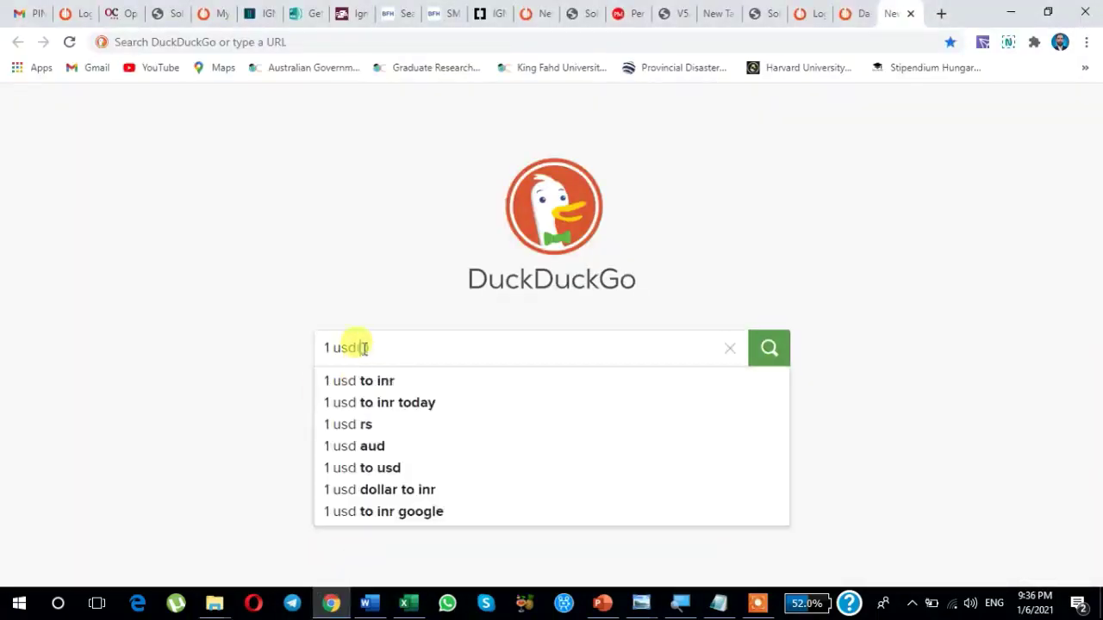
{"action": "left_click", "coordinate": [603, 603]}
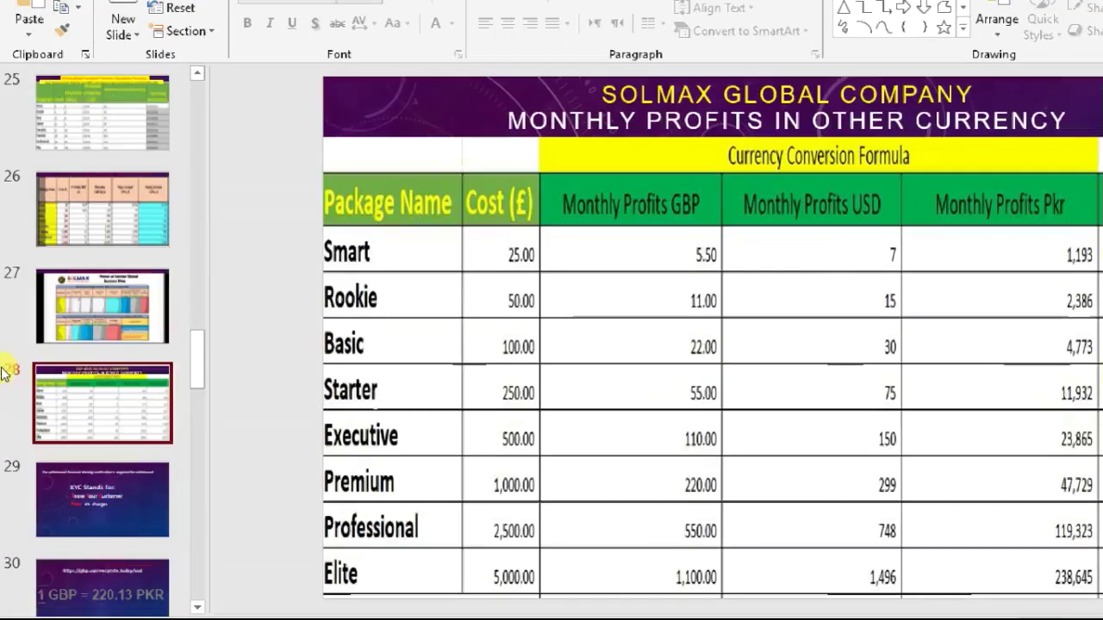
{"action": "scroll", "coordinate": [158, 371], "scroll_direction": "down", "scroll_amount": 8}
{"action": "scroll", "coordinate": [159, 388], "scroll_direction": "up", "scroll_amount": 6}
{"action": "scroll", "coordinate": [161, 384], "scroll_direction": "up", "scroll_amount": 1}
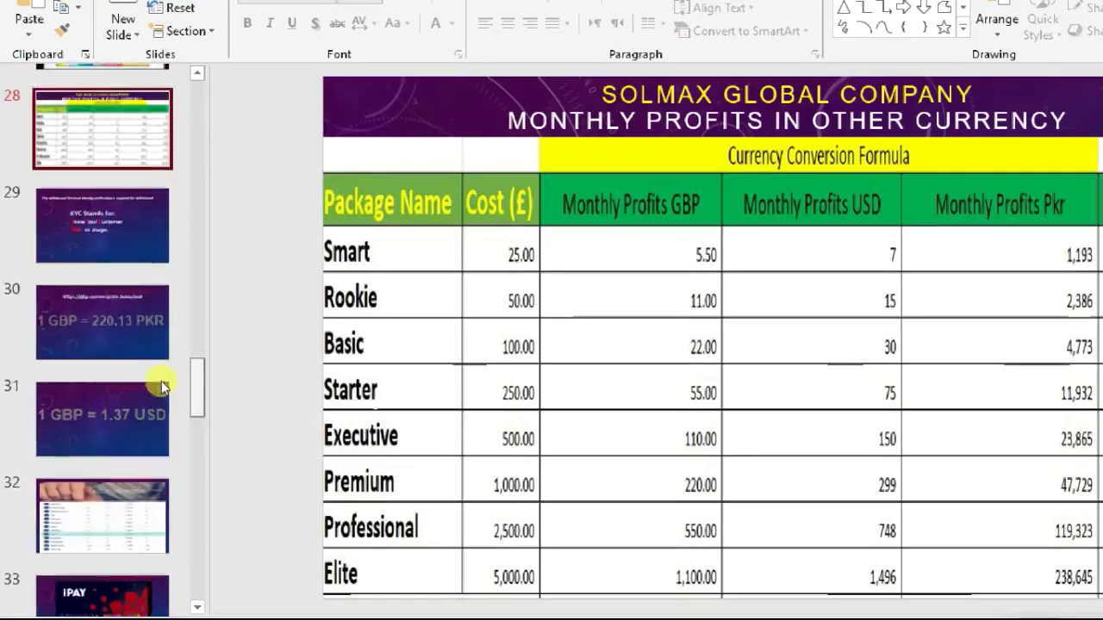
{"action": "left_click", "coordinate": [69, 342]}
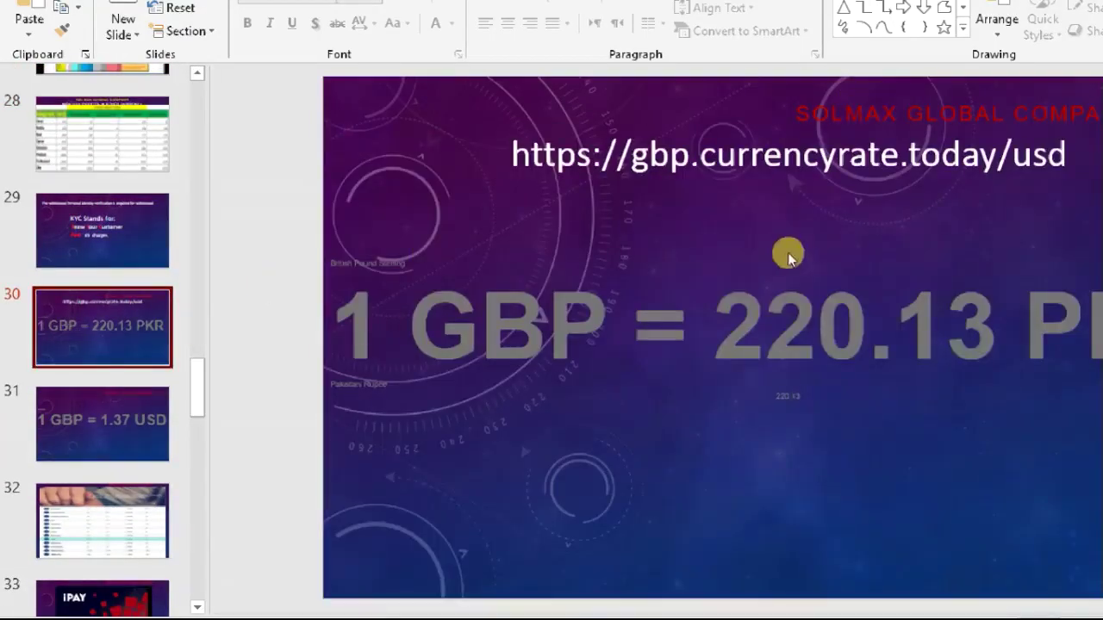
{"action": "left_click", "coordinate": [405, 197]}
{"action": "key", "text": "Tab"}
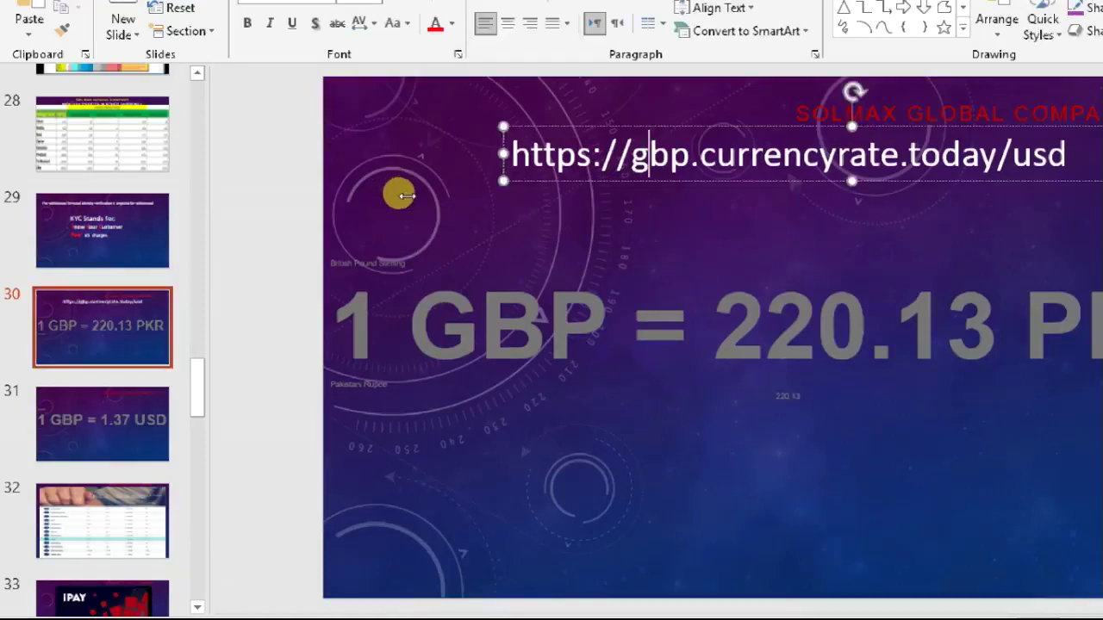
{"action": "left_click_drag", "start_coordinate": [511, 163], "coordinate": [869, 195]}
{"action": "key", "text": "ctrl+c"}
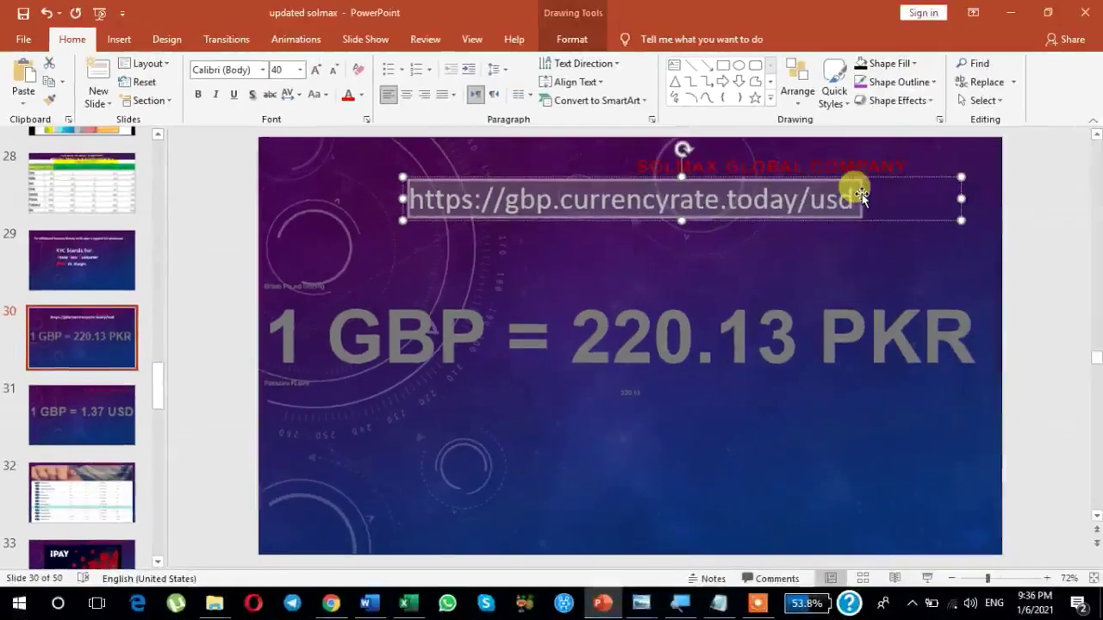
- Load the copied gbp.currencyrate.today/usd address in Chrome and highlight the GBP to USD rate figure
{"action": "left_click", "coordinate": [324, 601]}
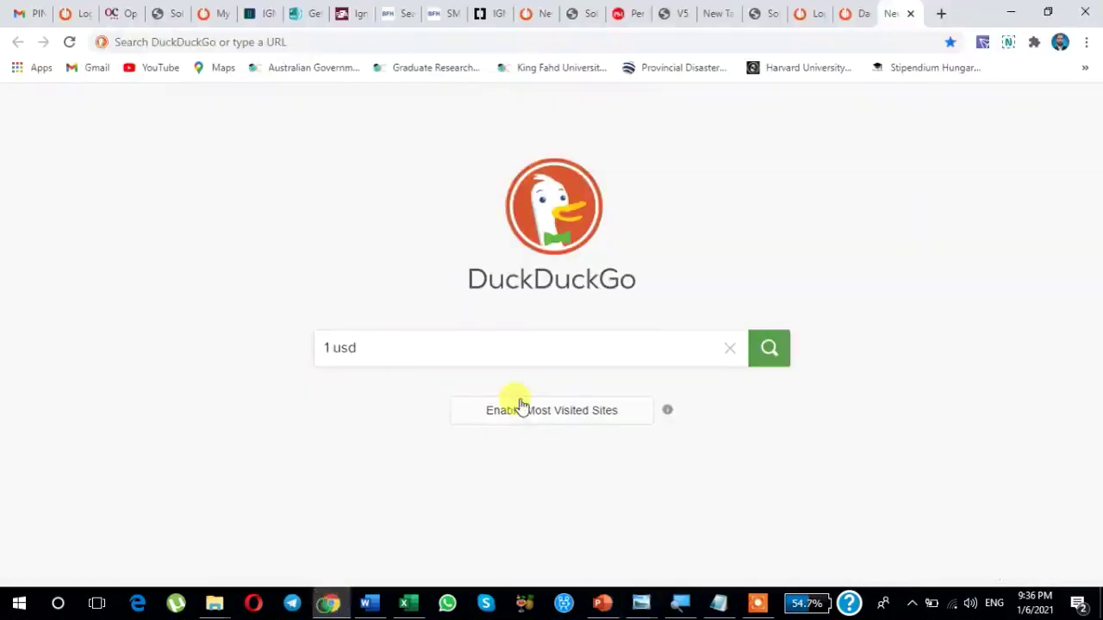
{"action": "left_click", "coordinate": [234, 47]}
{"action": "key", "text": "ctrl+v"}
{"action": "key", "text": "Return"}
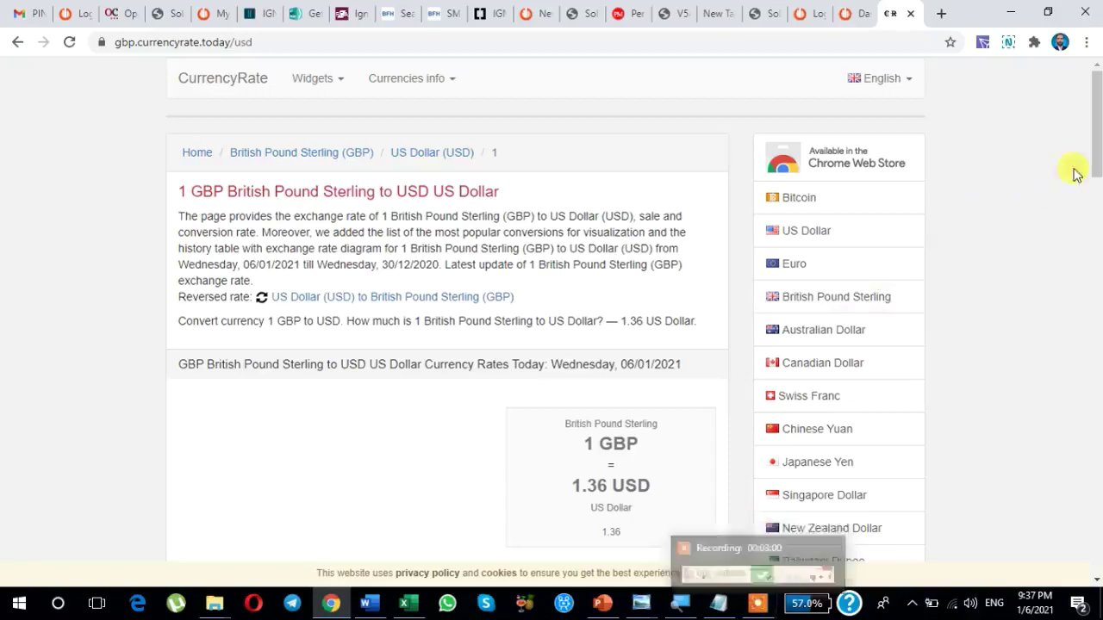
{"action": "left_click_drag", "start_coordinate": [1094, 144], "coordinate": [1087, 192]}
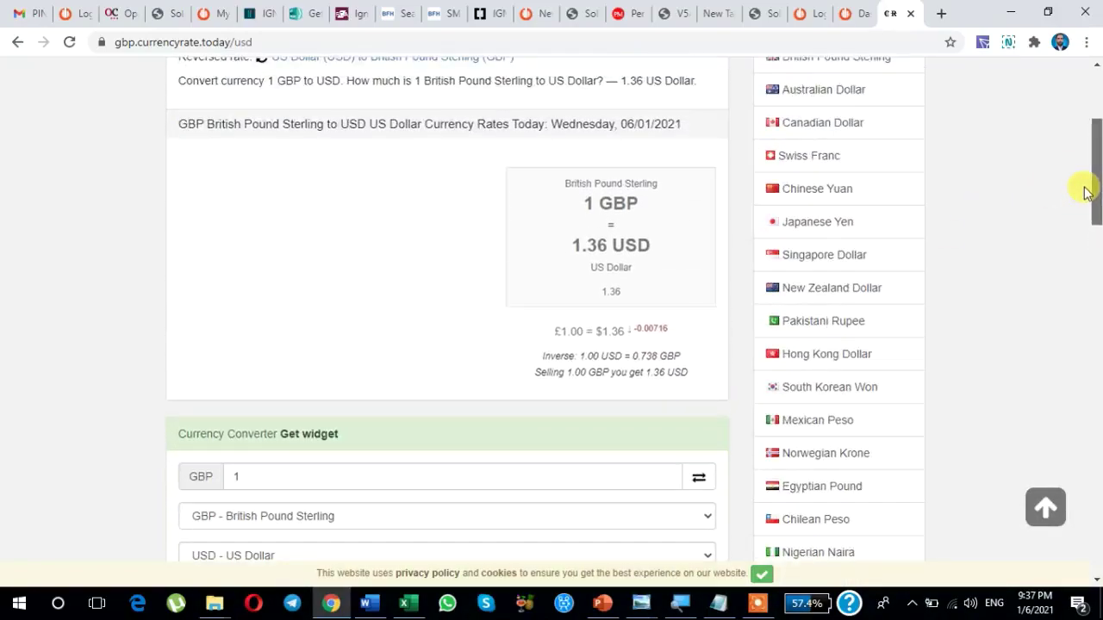
{"action": "double_click", "coordinate": [575, 247]}
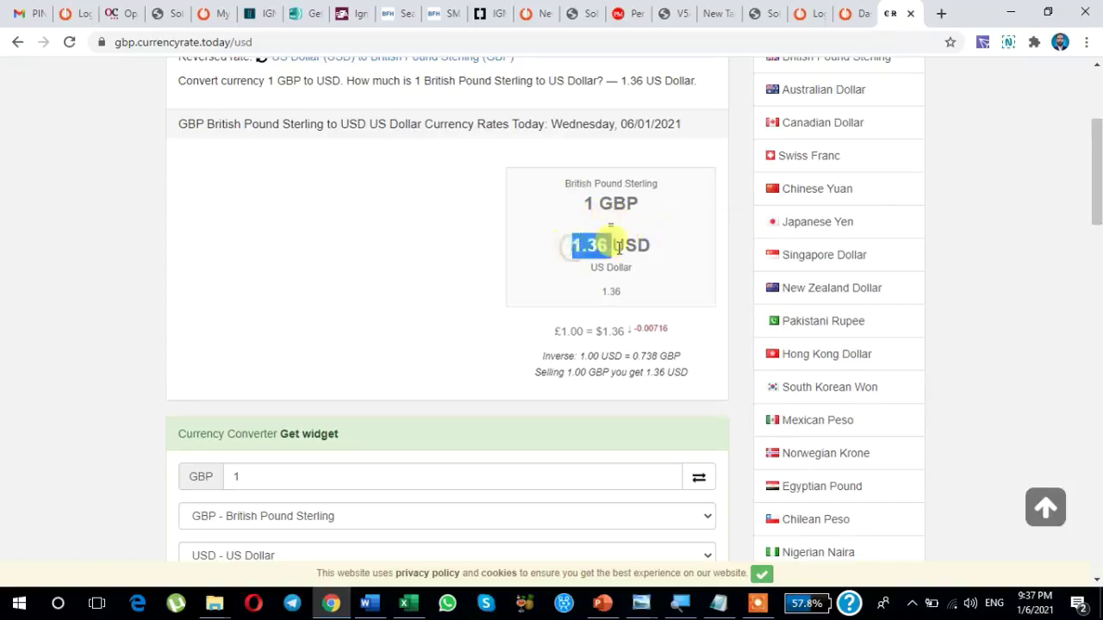
- Switch to Excel and enter the formula =C31*1.36 in D31 for the Smart package's monthly profit in USD
{"action": "left_click", "coordinate": [407, 603]}
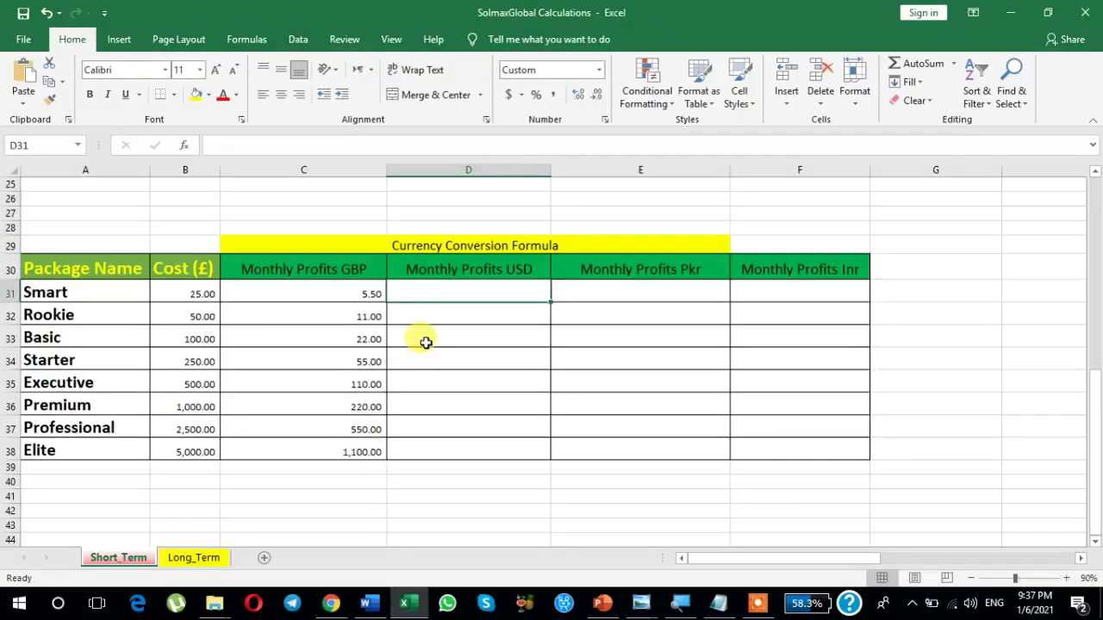
{"action": "type", "text": "="}
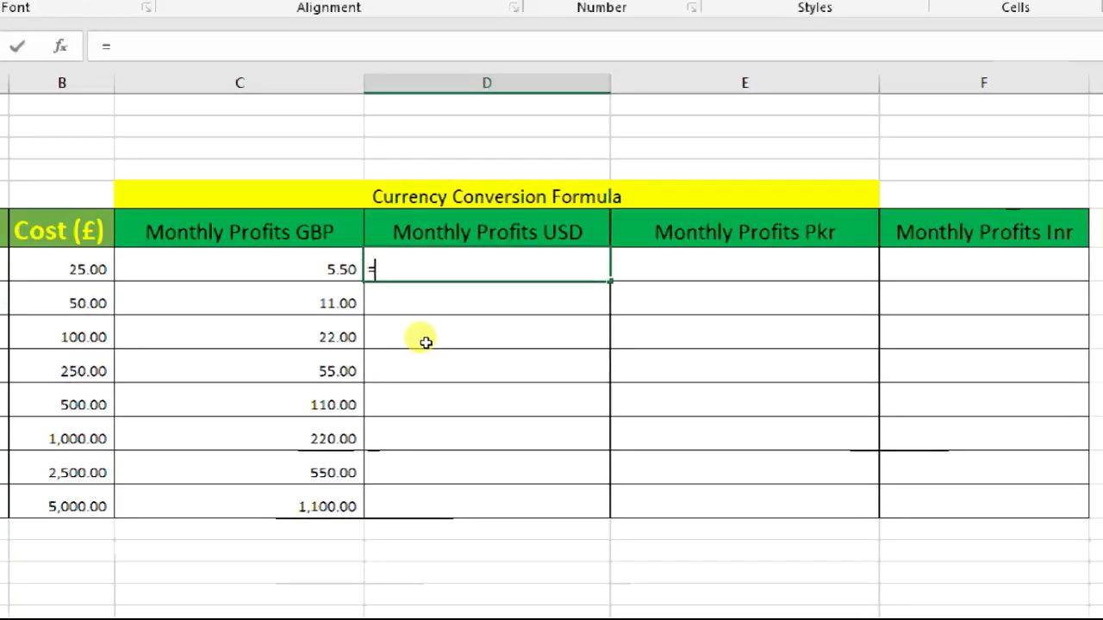
{"action": "left_click", "coordinate": [349, 272]}
{"action": "type", "text": "*"}
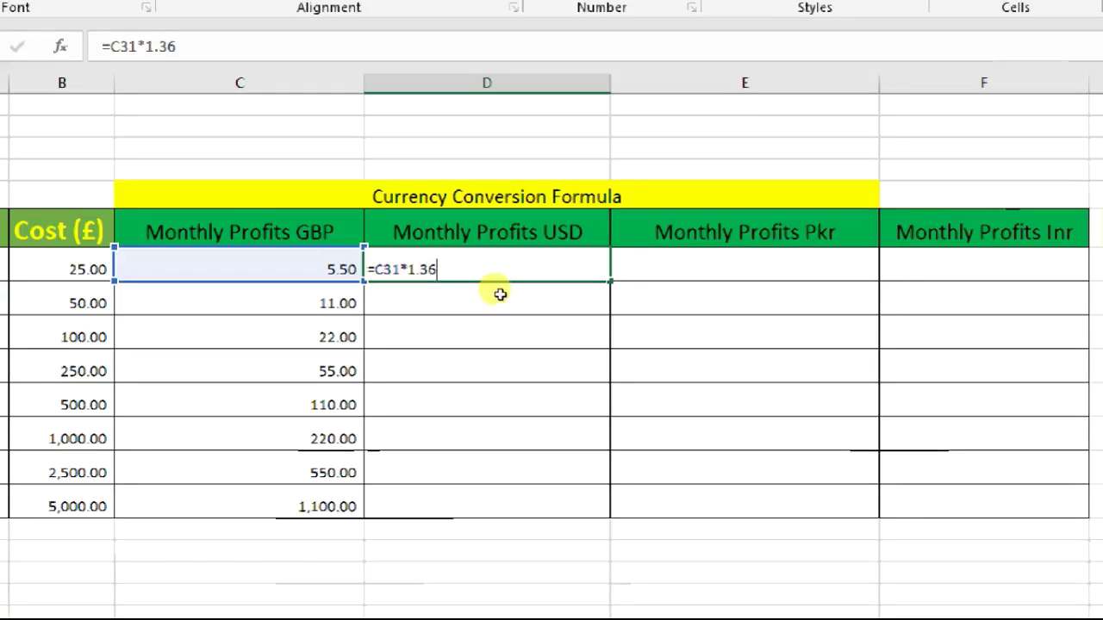
{"action": "key", "text": "Return"}
{"action": "key", "text": "Up"}
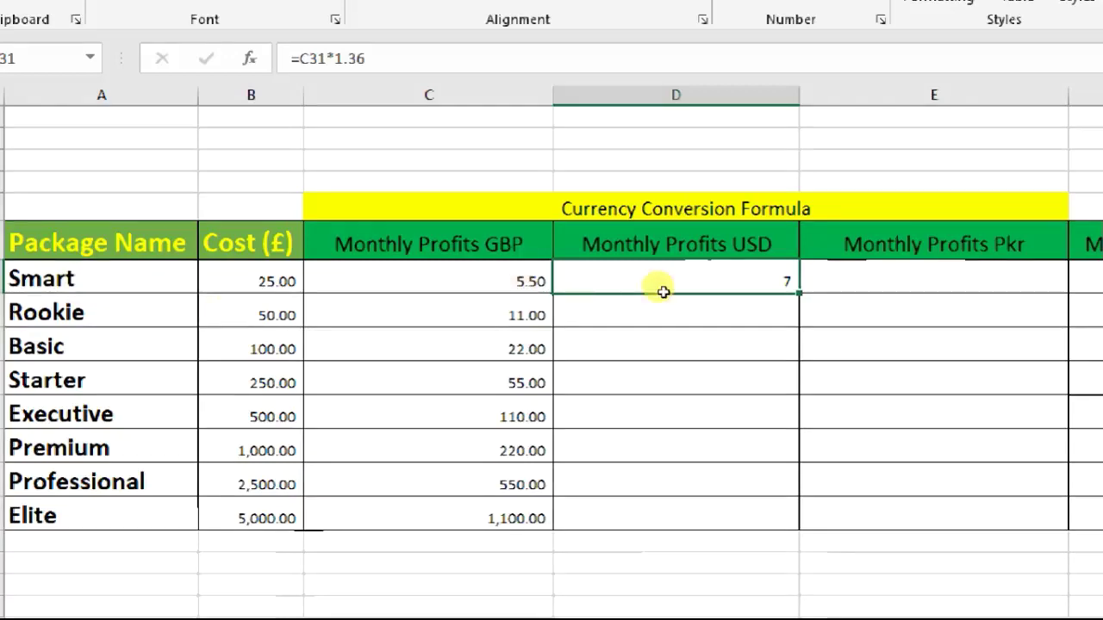
- Fill the USD conversion formula from D31 down through D38 for all the remaining packages
{"action": "key", "text": "shift+Down"}
{"action": "key", "text": "shift+Down"}
{"action": "key", "text": "shift+Down"}
{"action": "key", "text": "shift+Down"}
{"action": "key", "text": "shift+Down"}
{"action": "key", "text": "shift+Down"}
{"action": "key", "text": "shift+Down"}
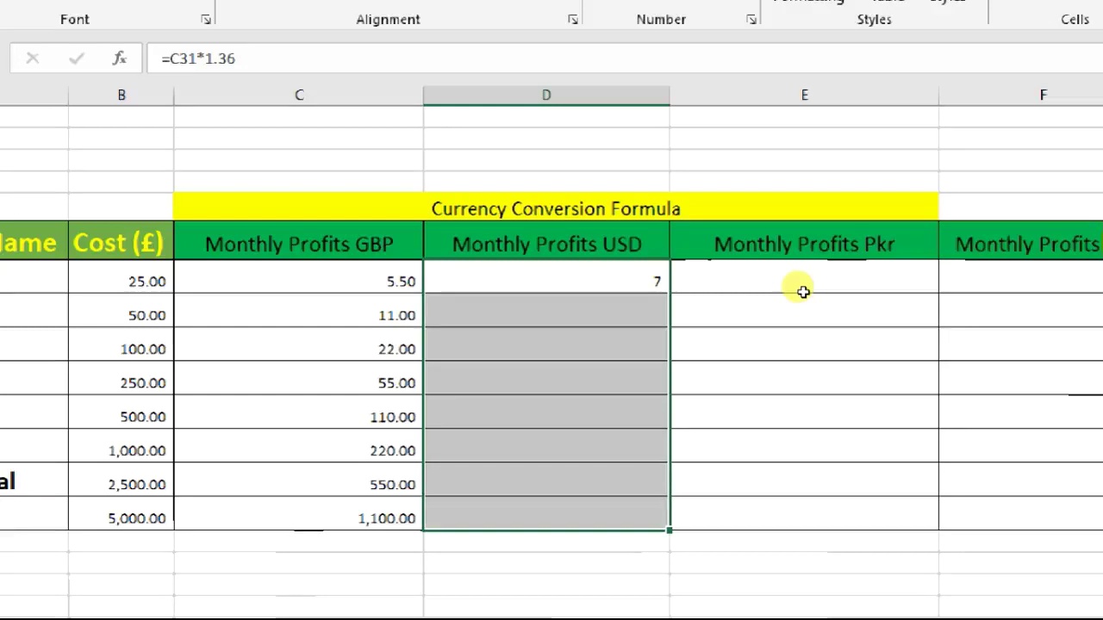
{"action": "key", "text": "ctrl+d"}
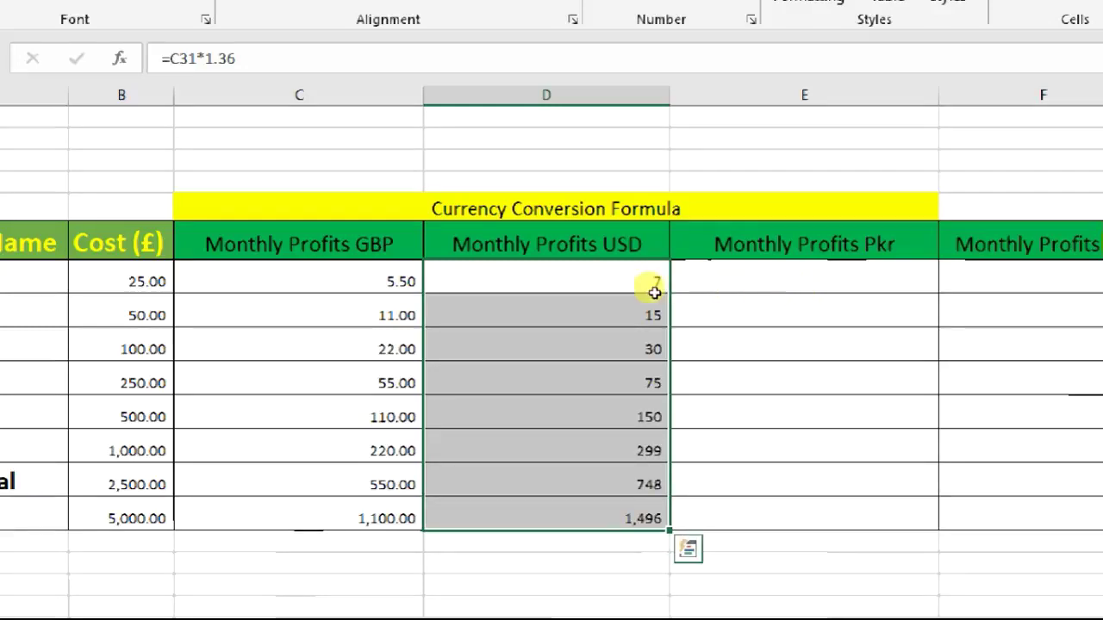
{"action": "key", "text": "Right"}
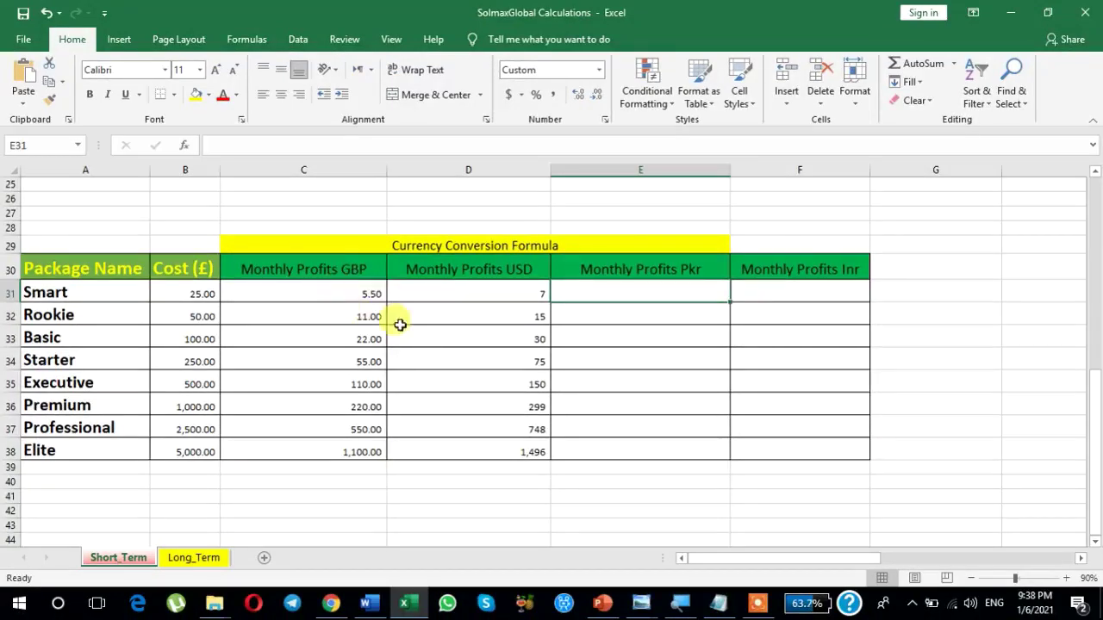
- Switch to Chrome and convert 1 GBP to PKR - Pakistani Rupee with the page's currency converter
{"action": "left_click", "coordinate": [330, 605]}
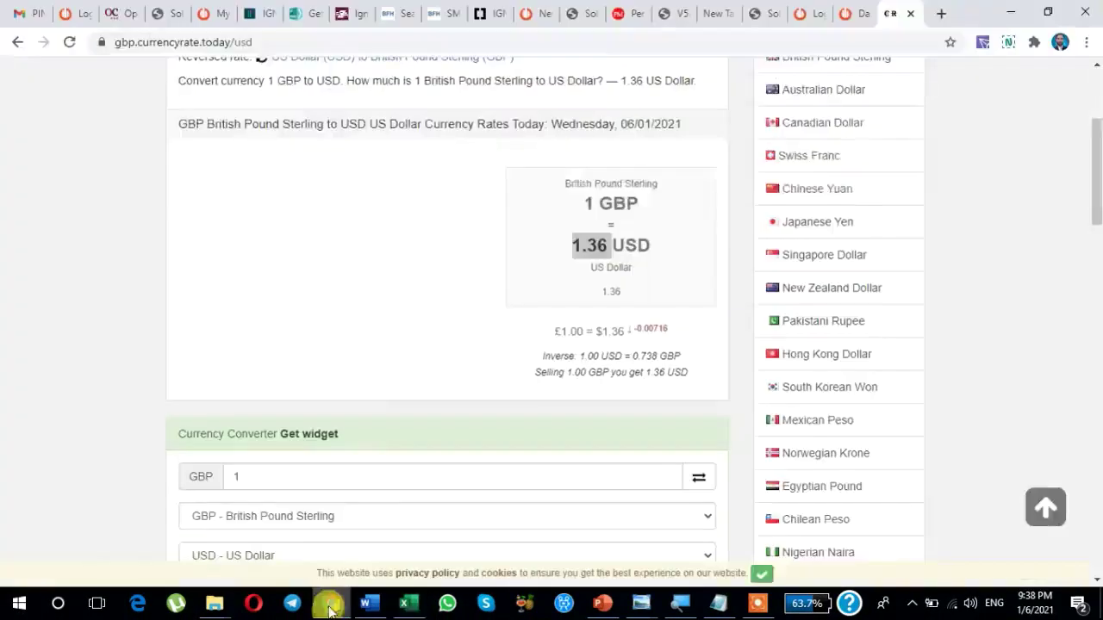
{"action": "scroll", "coordinate": [517, 379], "scroll_direction": "down", "scroll_amount": 1}
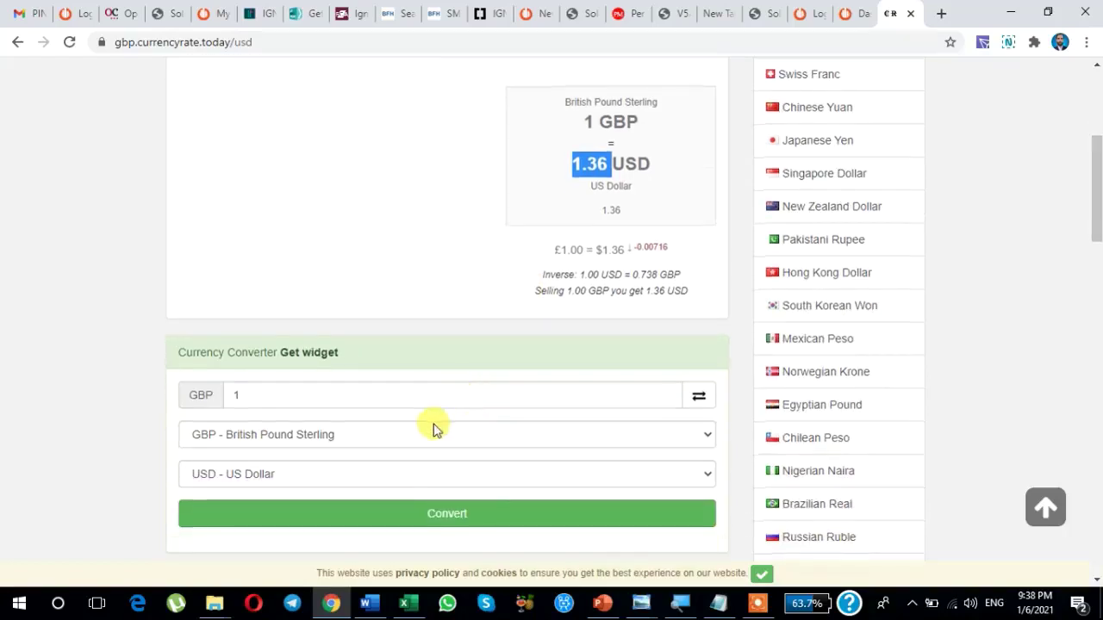
{"action": "scroll", "coordinate": [433, 428], "scroll_direction": "down", "scroll_amount": 2}
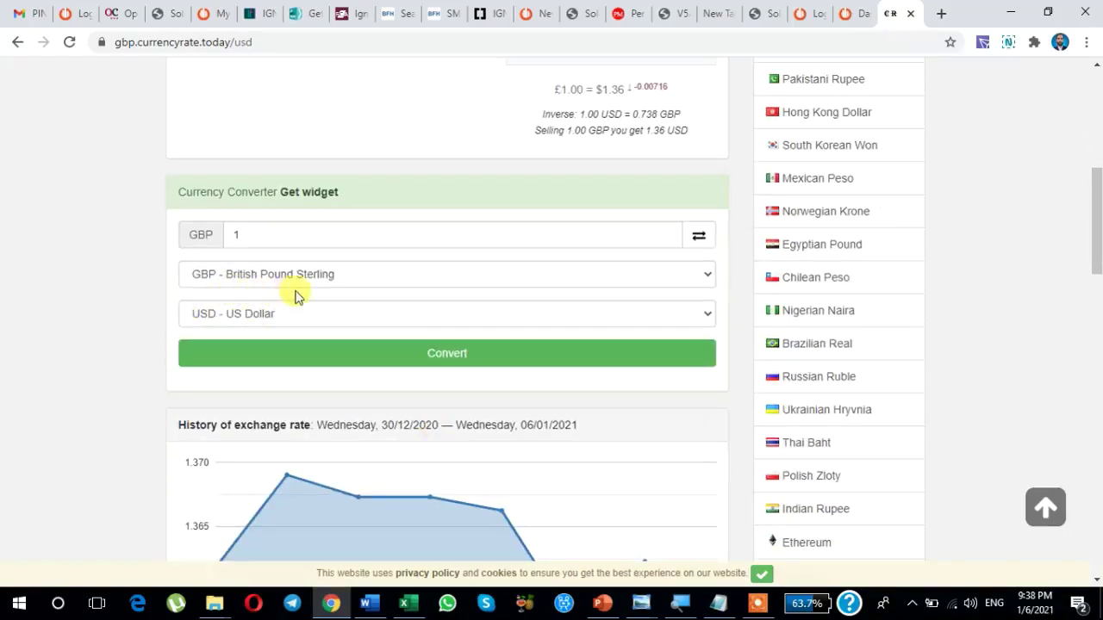
{"action": "left_click", "coordinate": [244, 320]}
{"action": "key", "text": "p"}
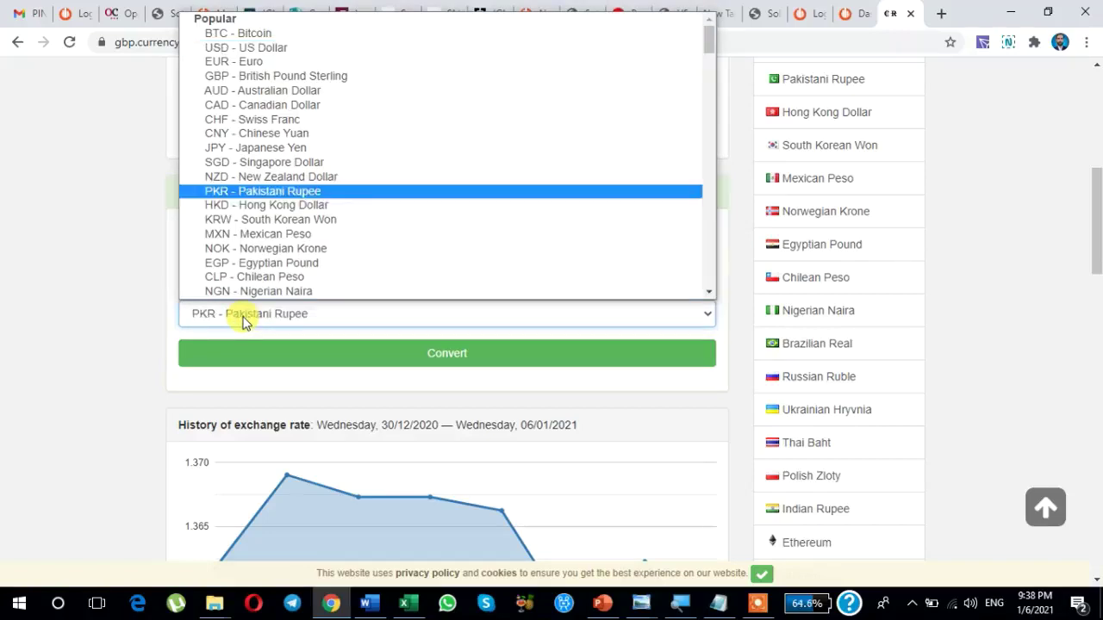
{"action": "key", "text": "Return"}
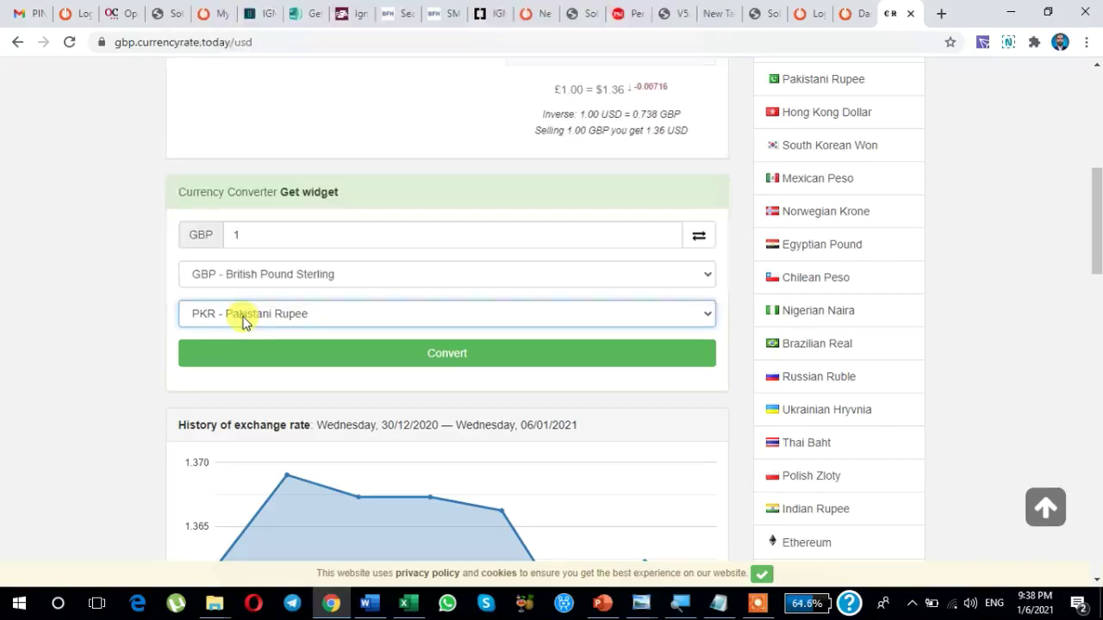
{"action": "left_click", "coordinate": [431, 361]}
- Find the GBP to PKR rate figure on the loaded page and highlight it briefly
{"action": "scroll", "coordinate": [554, 336], "scroll_direction": "down", "scroll_amount": 4}
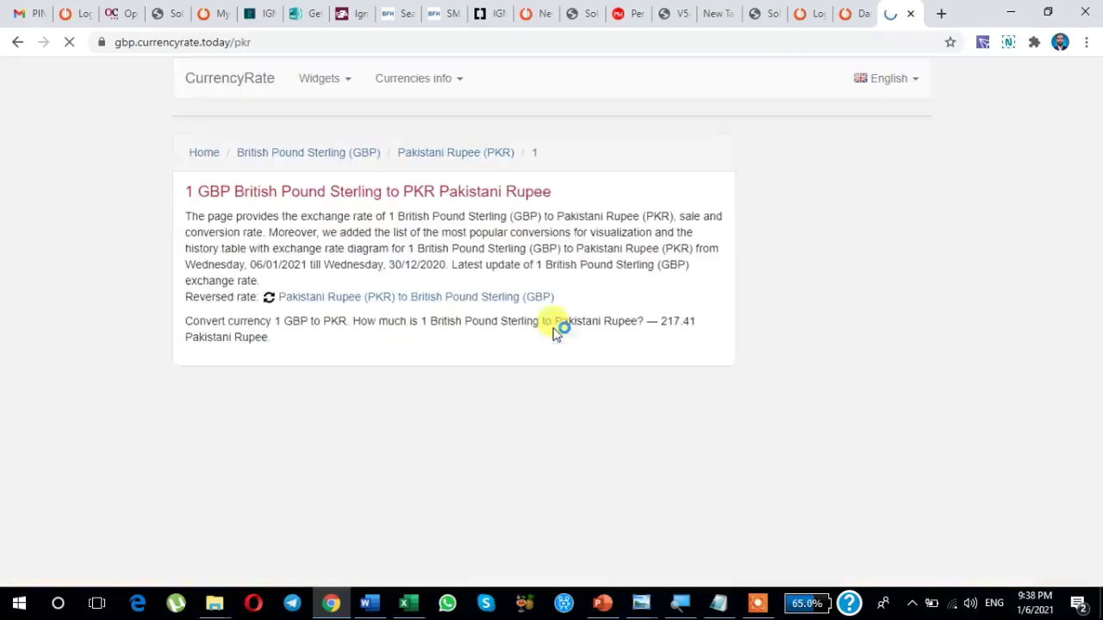
{"action": "scroll", "coordinate": [556, 367], "scroll_direction": "down", "scroll_amount": 3}
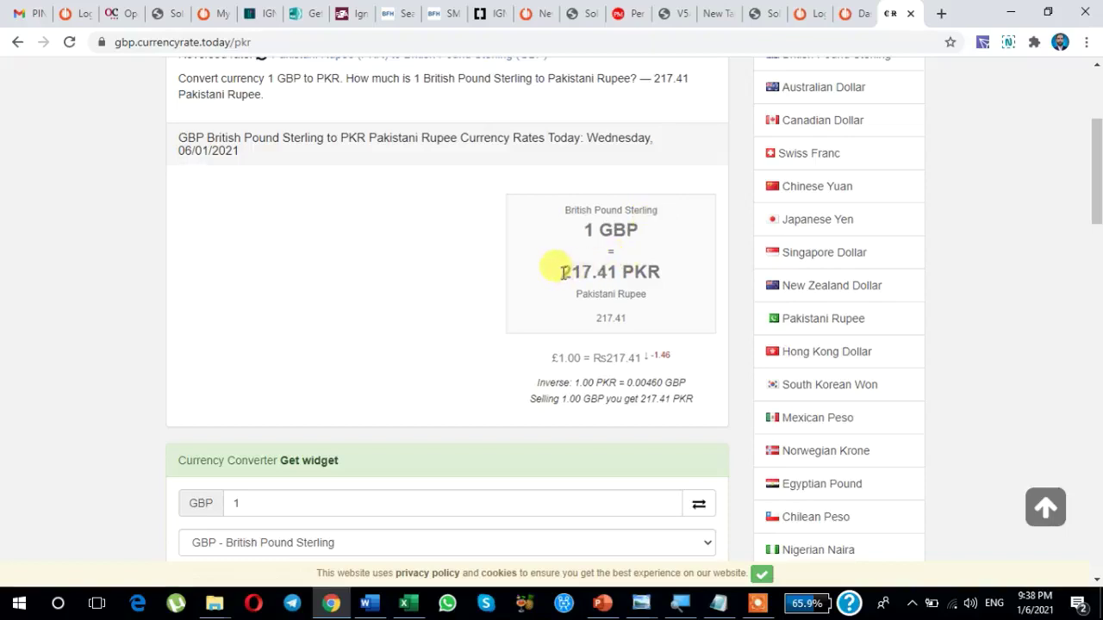
{"action": "left_click_drag", "start_coordinate": [564, 272], "coordinate": [600, 272]}
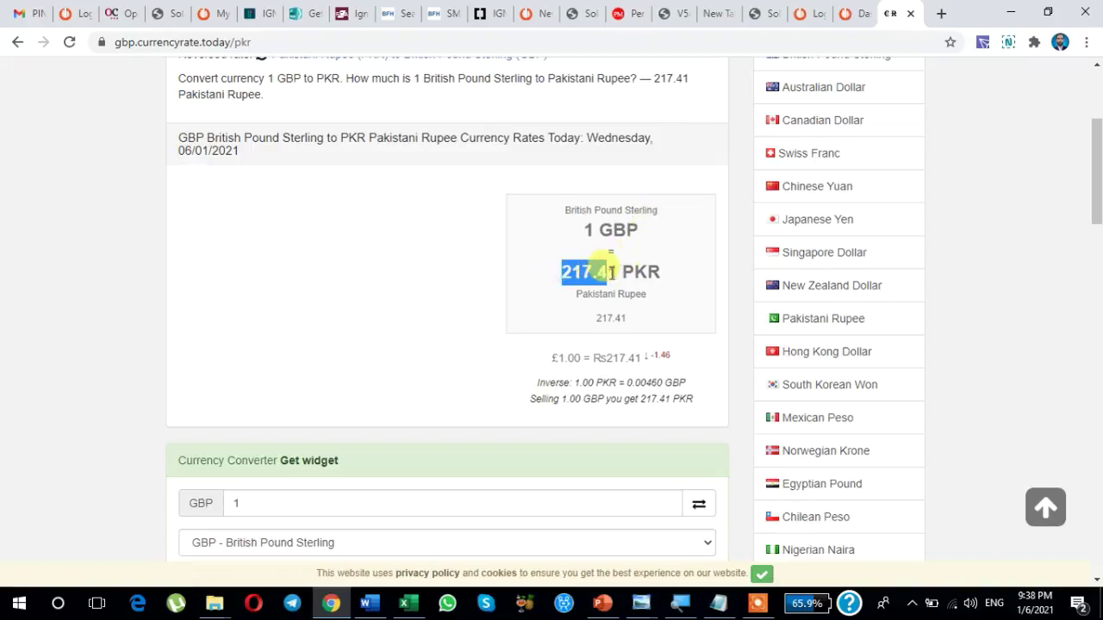
{"action": "left_click", "coordinate": [589, 270]}
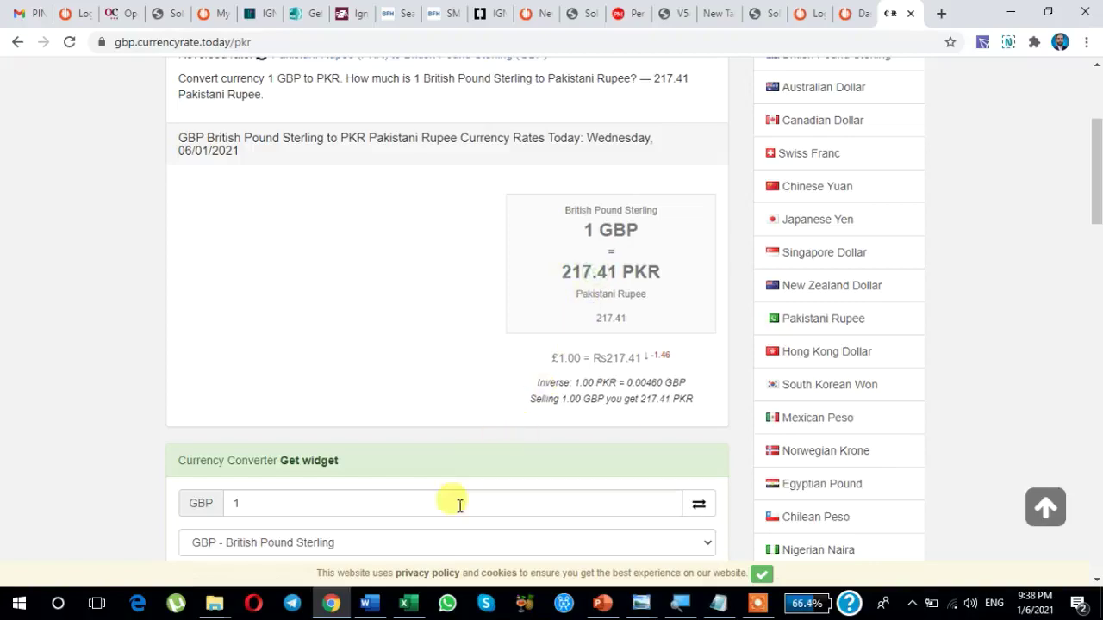
- Switch to Excel and enter the formula =C31*217.41 in E31 for the Smart package's monthly profit in PKR
{"action": "left_click", "coordinate": [411, 605]}
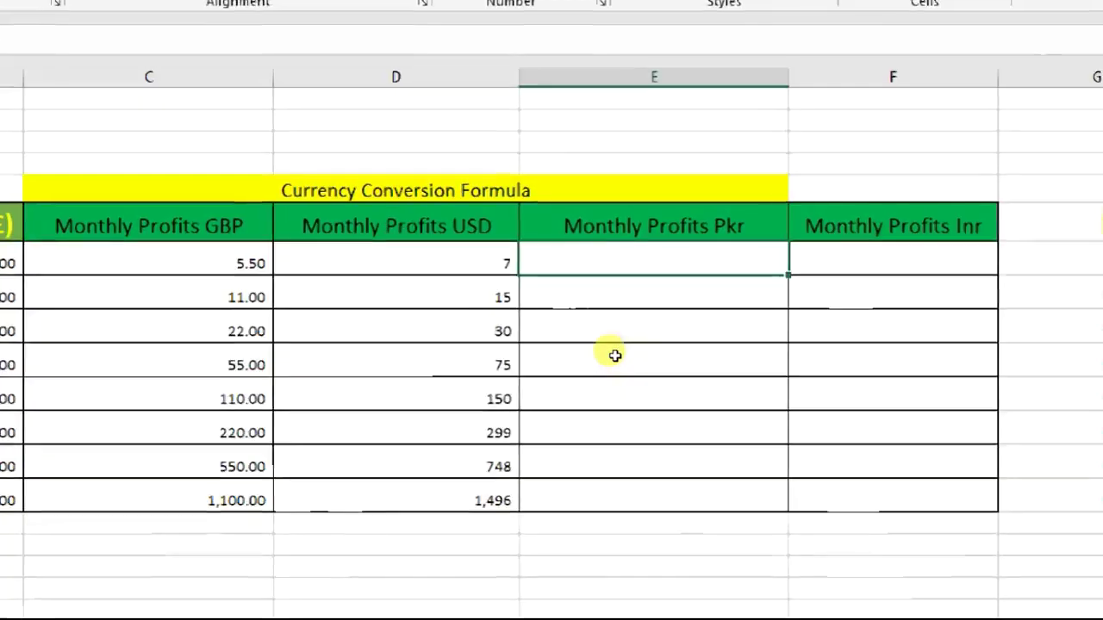
{"action": "type", "text": "="}
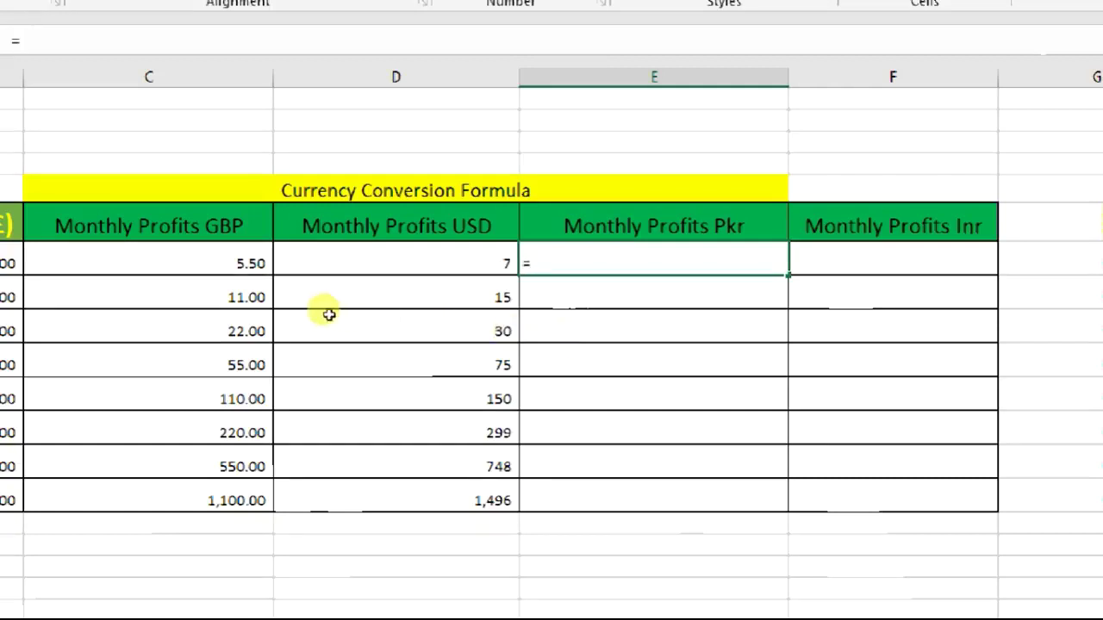
{"action": "key", "text": "Left"}
{"action": "key", "text": "Left"}
{"action": "type", "text": "*"}
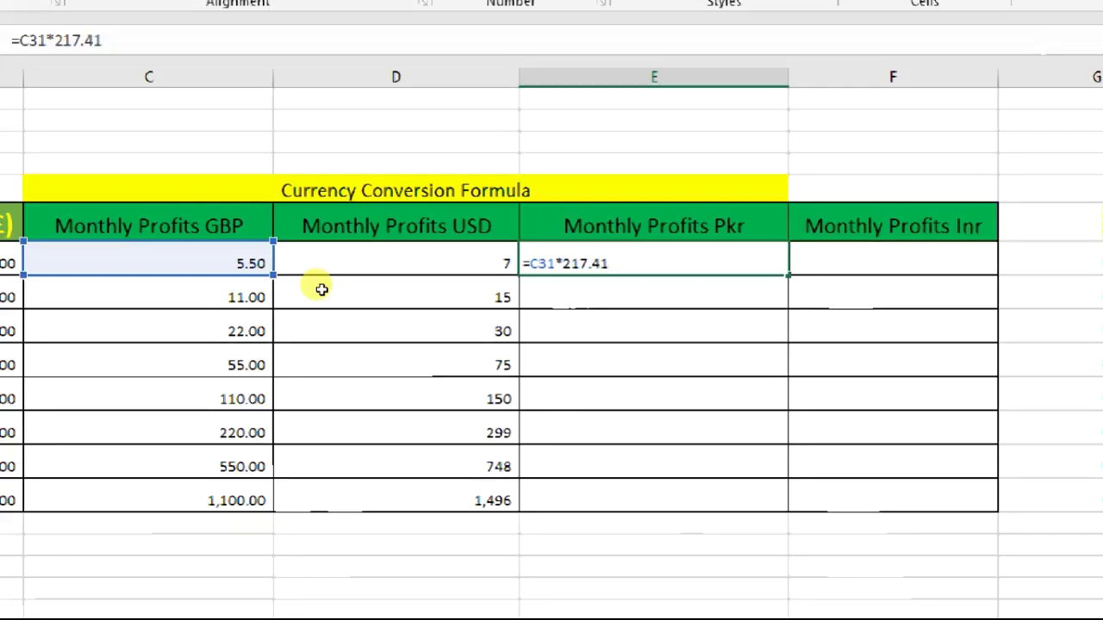
{"action": "key", "text": "Return"}
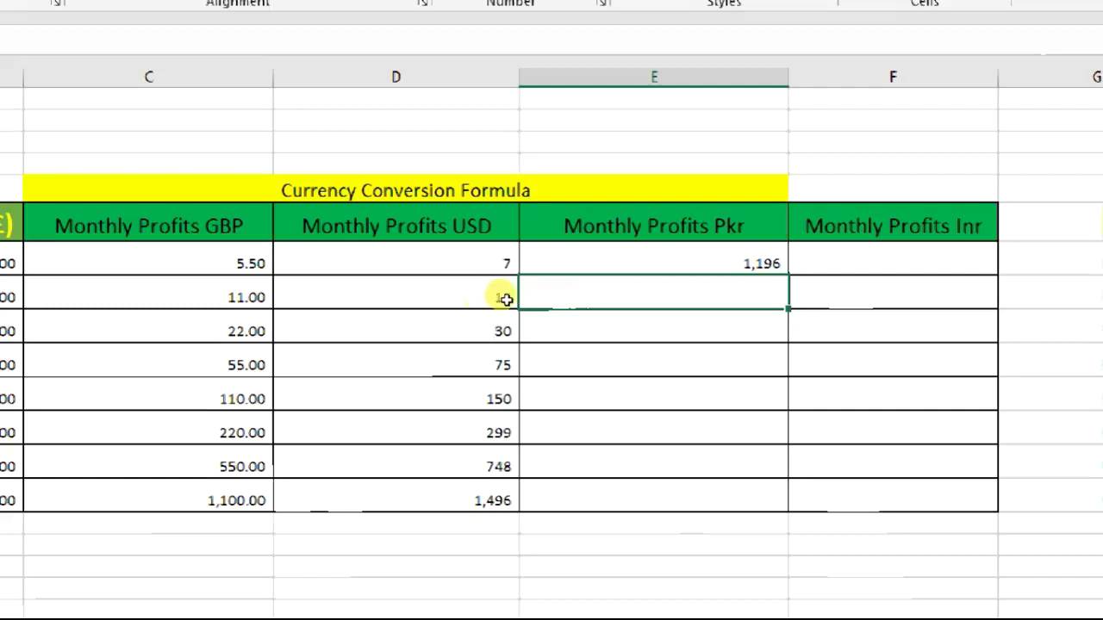
- Fill the PKR conversion formula from E31 down through E38 for all the remaining packages
{"action": "key", "text": "Up"}
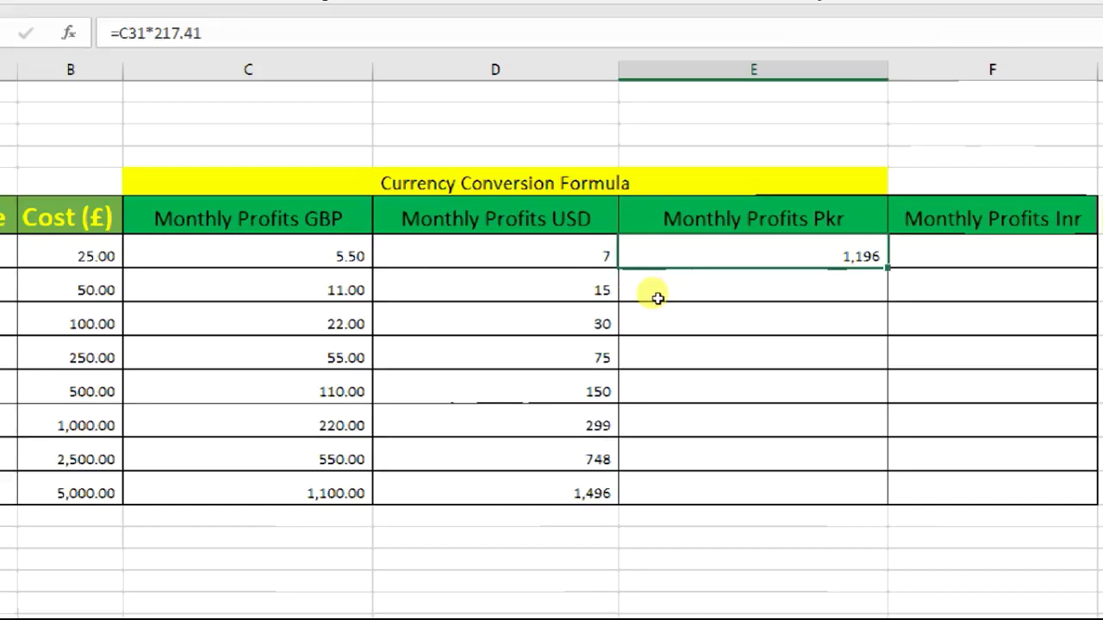
{"action": "key", "text": "shift+Down"}
{"action": "key", "text": "shift+Down"}
{"action": "key", "text": "shift+Down"}
{"action": "key", "text": "shift+Down"}
{"action": "key", "text": "shift+Down"}
{"action": "key", "text": "shift+Down"}
{"action": "key", "text": "shift+Down"}
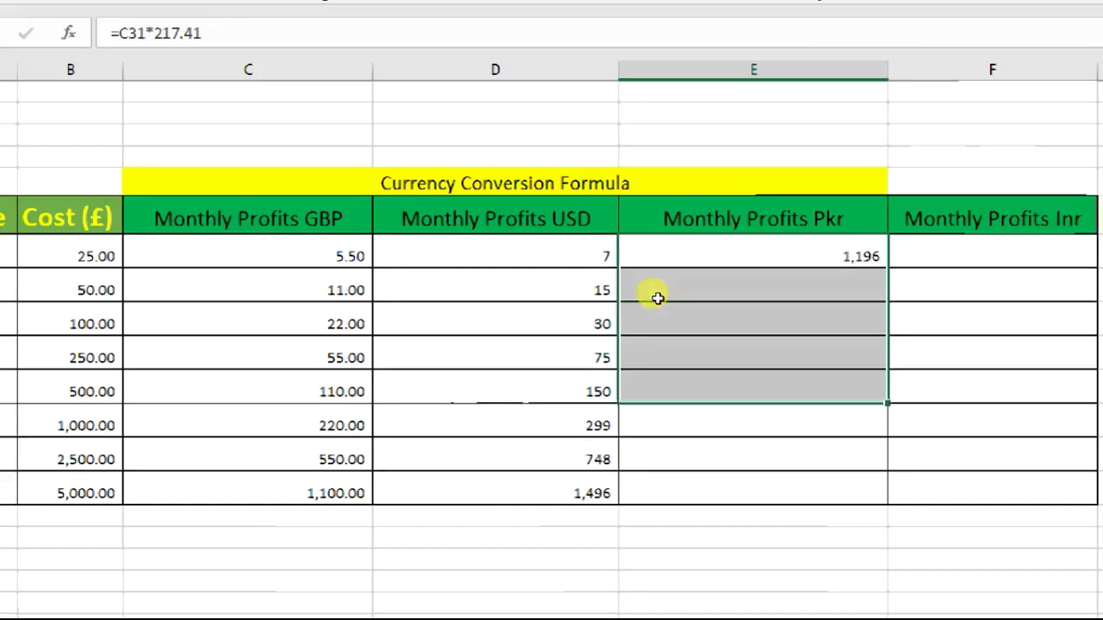
{"action": "key", "text": "ctrl+d"}
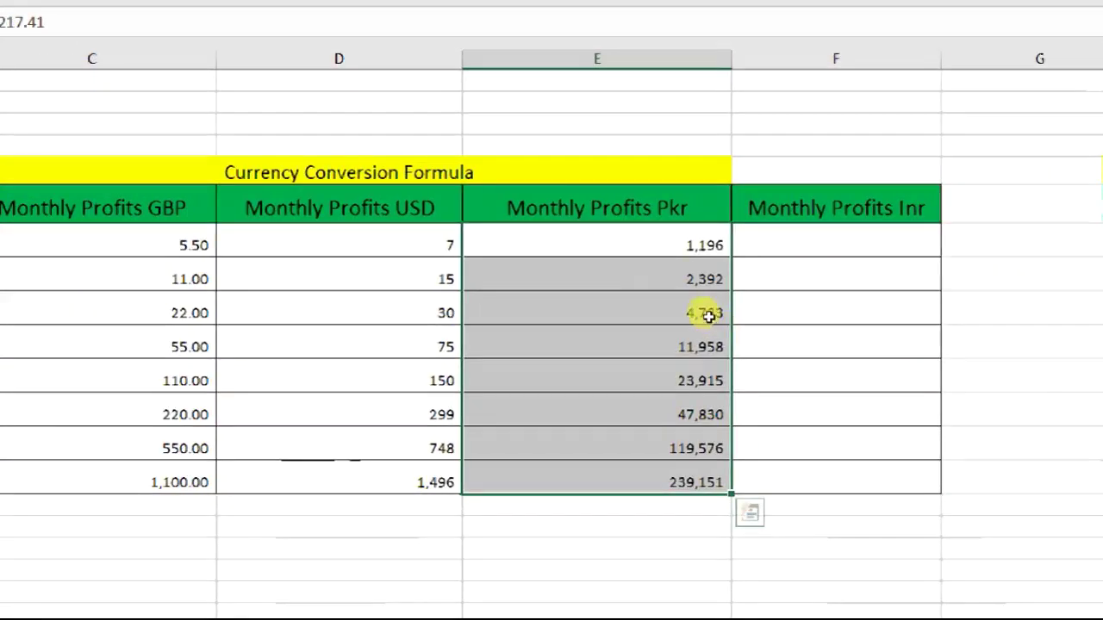
- Check the converted PKR and USD profits for the Rookie and Basic packages, and select F31 in the INR column
{"action": "left_click", "coordinate": [706, 314]}
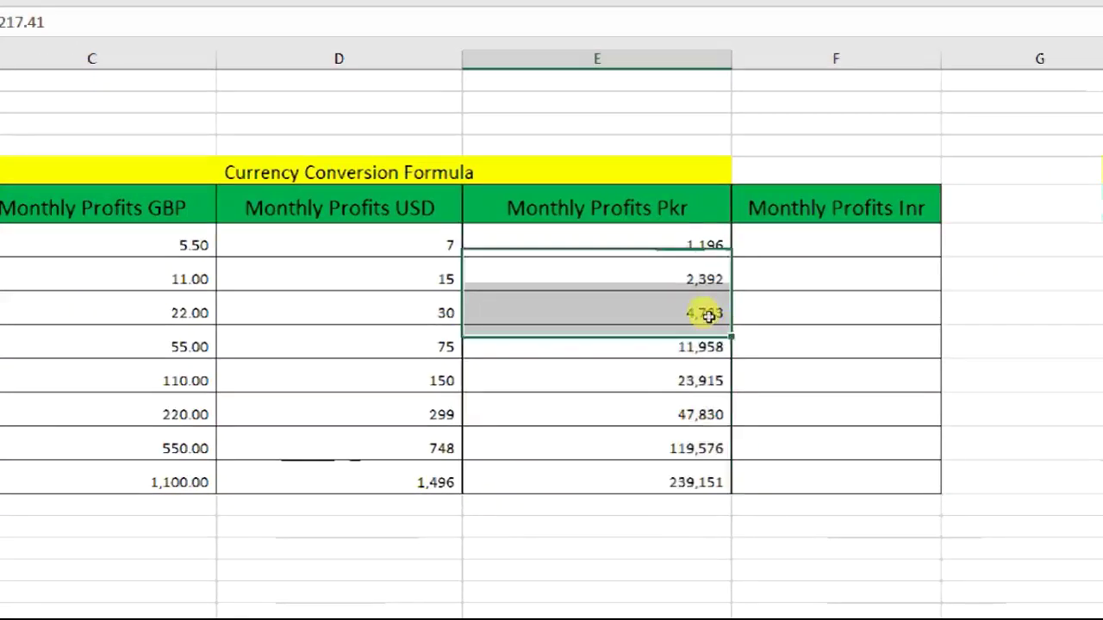
{"action": "key", "text": "Up"}
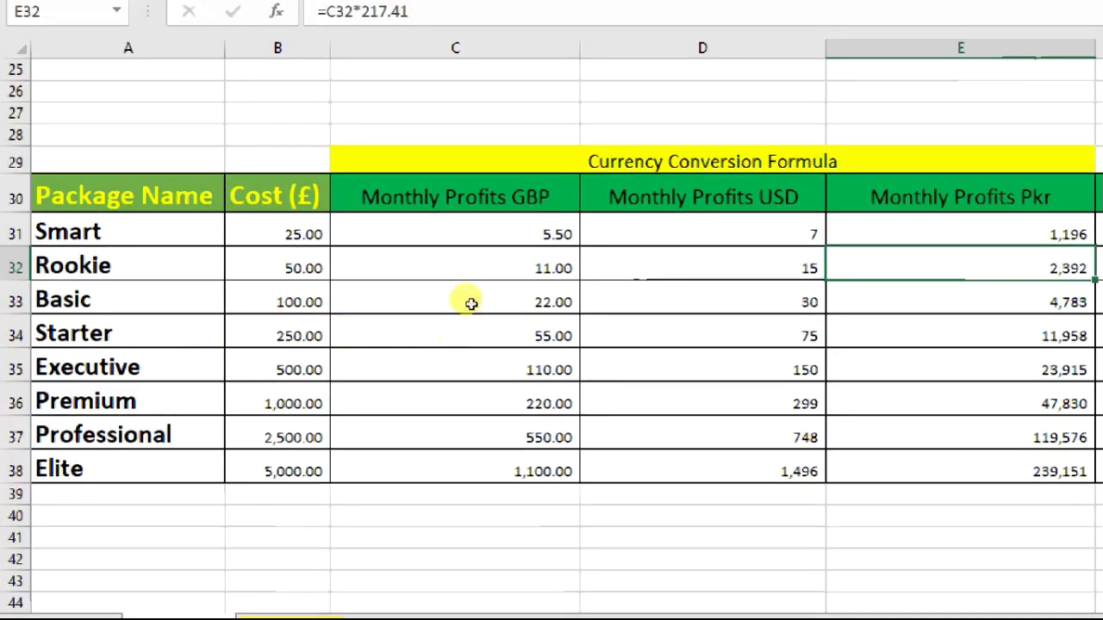
{"action": "key", "text": "Down"}
{"action": "key", "text": "Left"}
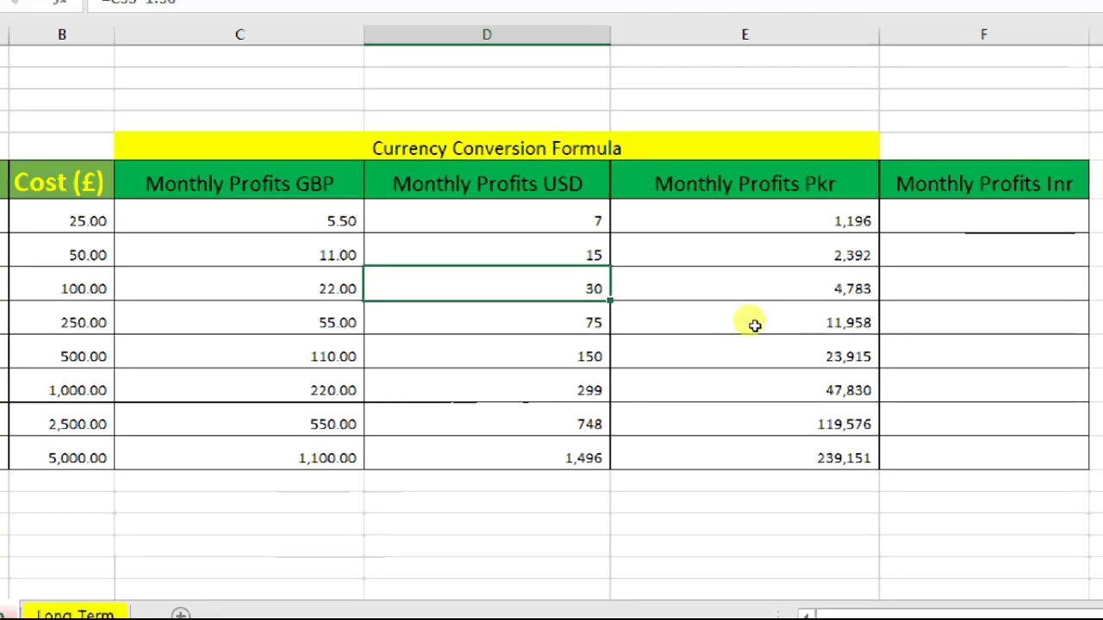
{"action": "key", "text": "Up"}
{"action": "key", "text": "Right"}
{"action": "key", "text": "Right"}
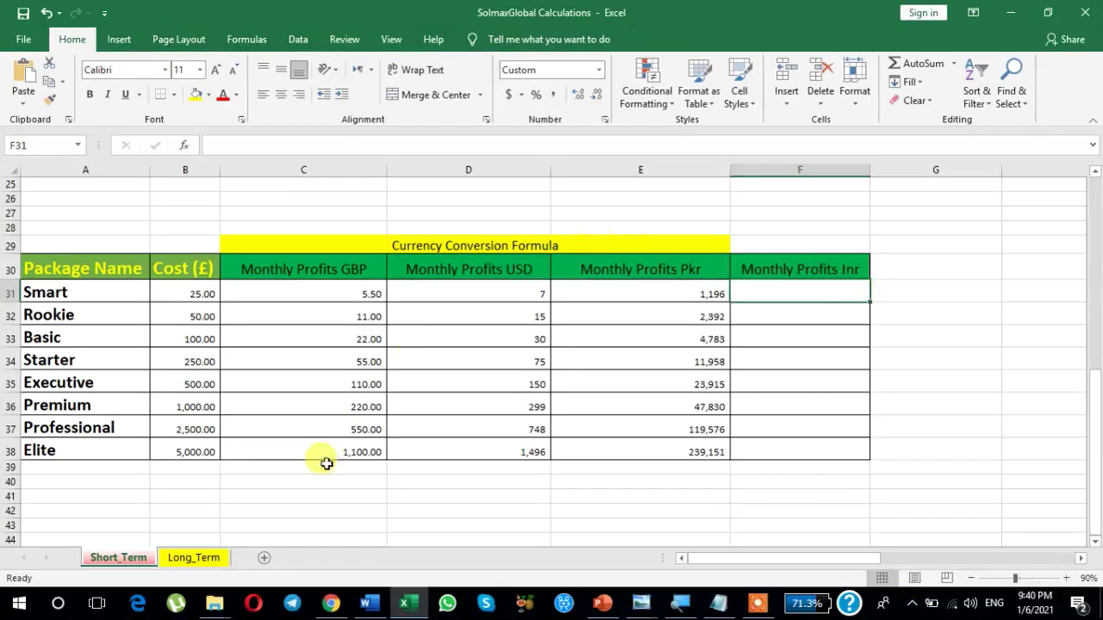
- Switch to Chrome, convert 1 GBP to INR - Indian Rupee with the currency converter, and view the resulting rate
{"action": "left_click", "coordinate": [331, 602]}
{"action": "scroll", "coordinate": [454, 463], "scroll_direction": "down", "scroll_amount": 1}
{"action": "scroll", "coordinate": [419, 460], "scroll_direction": "up", "scroll_amount": 1}
{"action": "scroll", "coordinate": [399, 460], "scroll_direction": "down", "scroll_amount": 3}
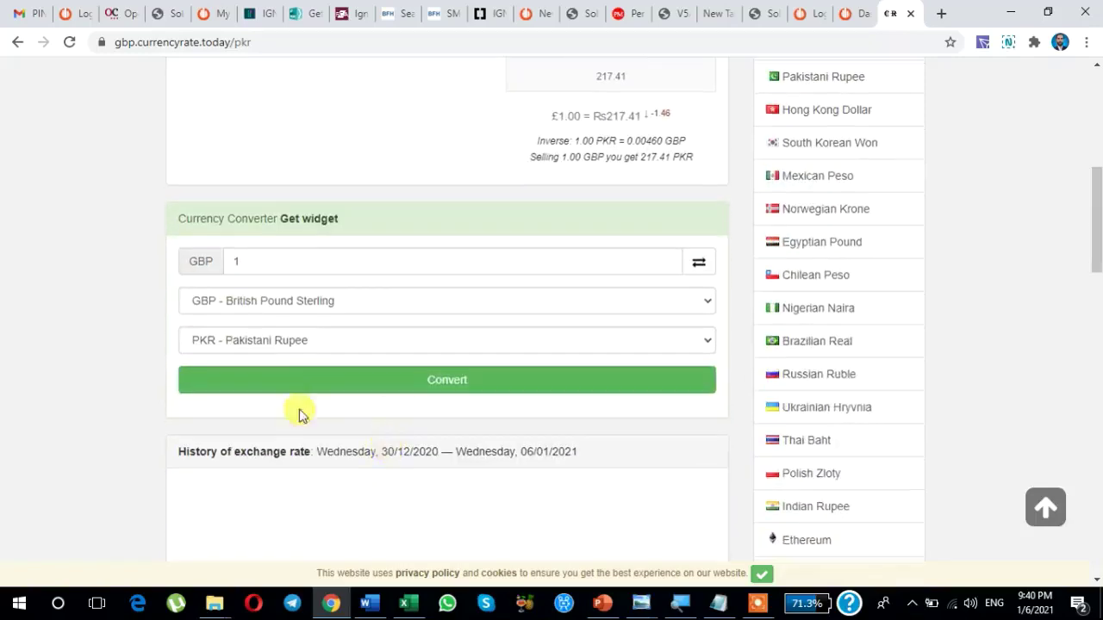
{"action": "left_click", "coordinate": [274, 349]}
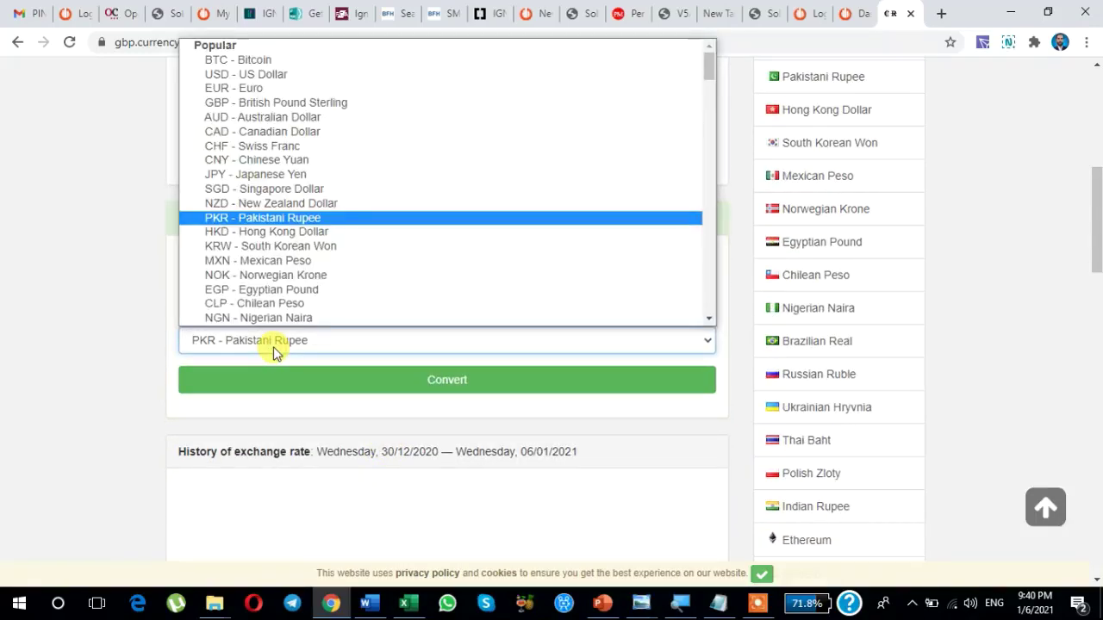
{"action": "key", "text": "i"}
{"action": "left_click", "coordinate": [273, 346]}
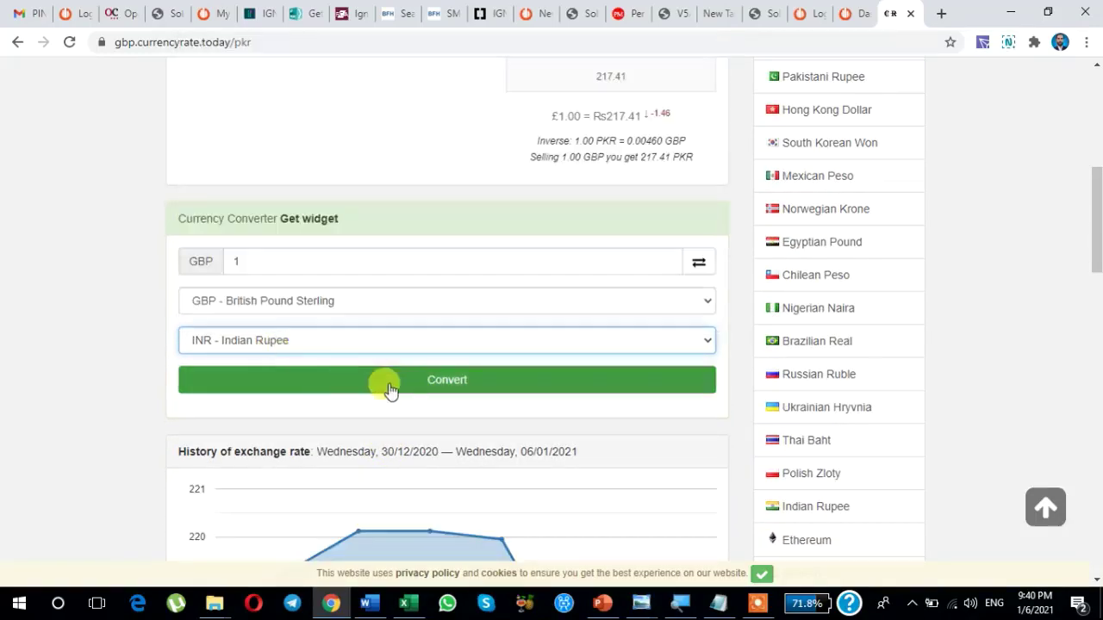
{"action": "left_click", "coordinate": [355, 379]}
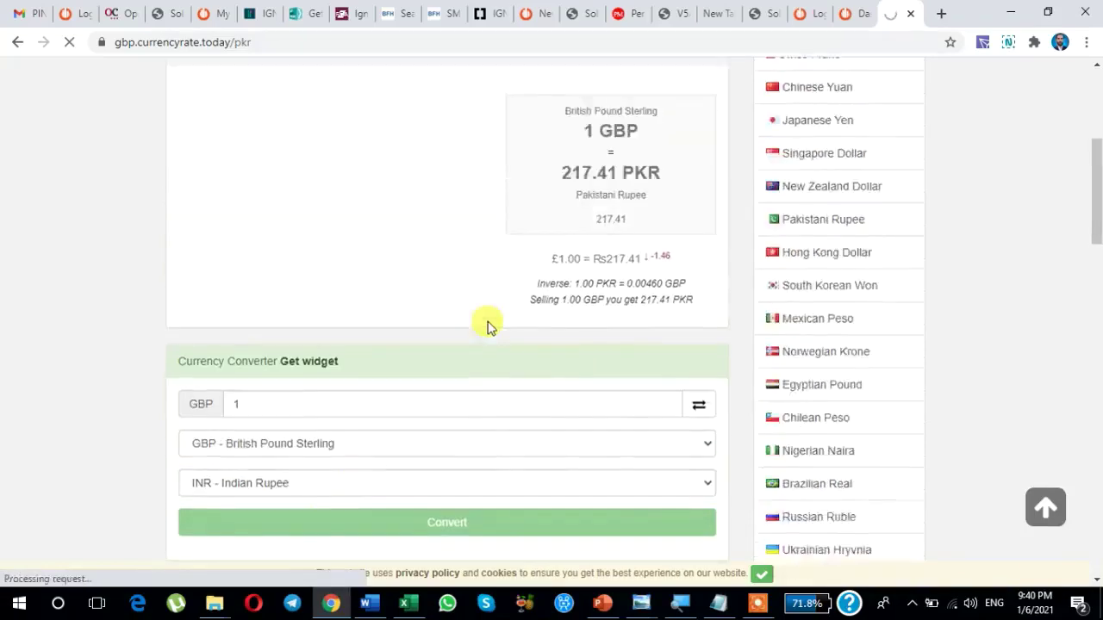
{"action": "scroll", "coordinate": [487, 327], "scroll_direction": "down", "scroll_amount": 15}
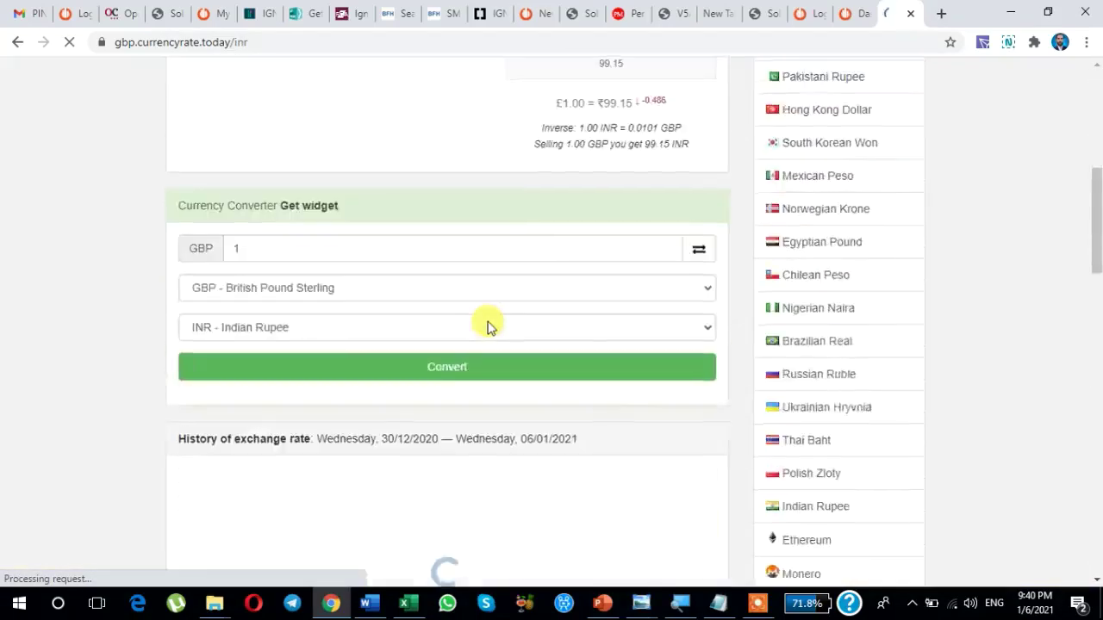
{"action": "scroll", "coordinate": [486, 326], "scroll_direction": "up", "scroll_amount": 10}
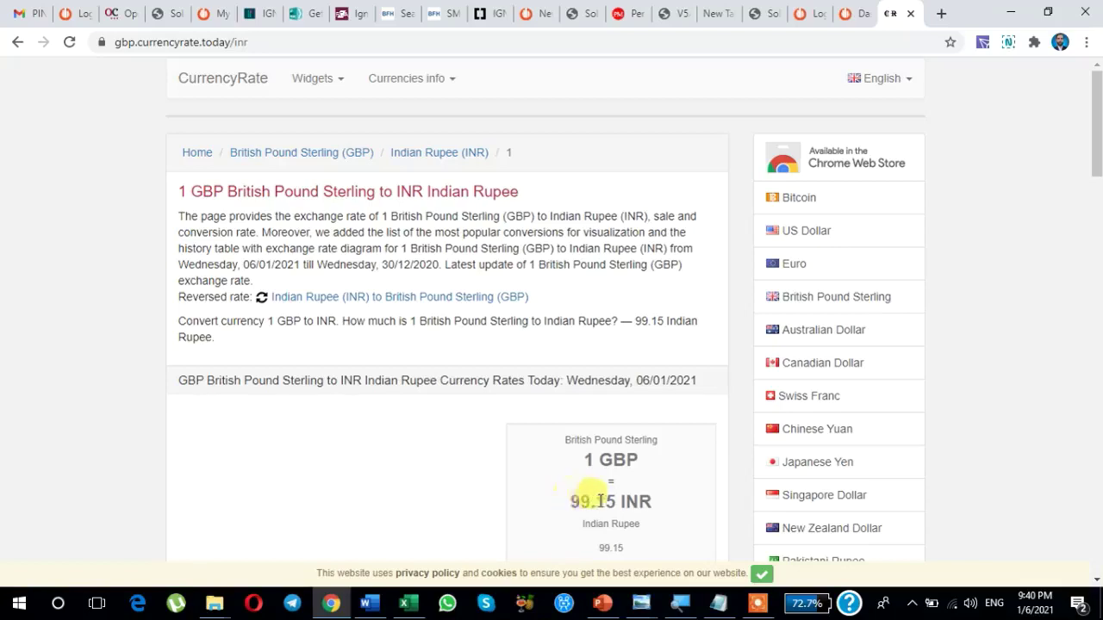
- Switch to Excel and enter the formula =C31*99.15 in F31 for the Smart package's monthly profit in INR
{"action": "left_click", "coordinate": [410, 606]}
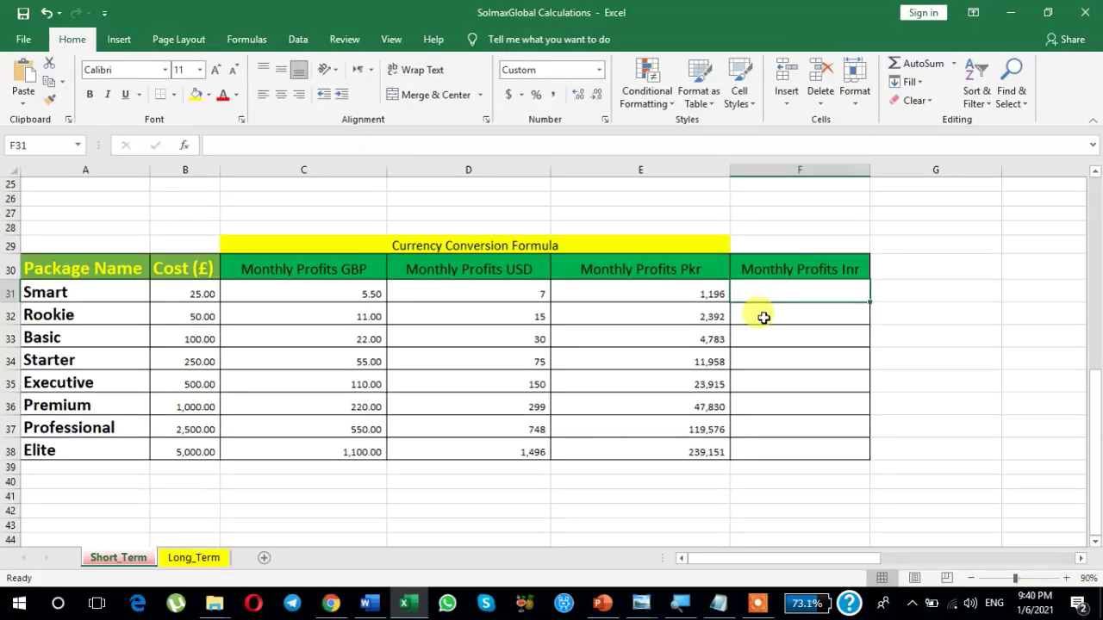
{"action": "type", "text": "="}
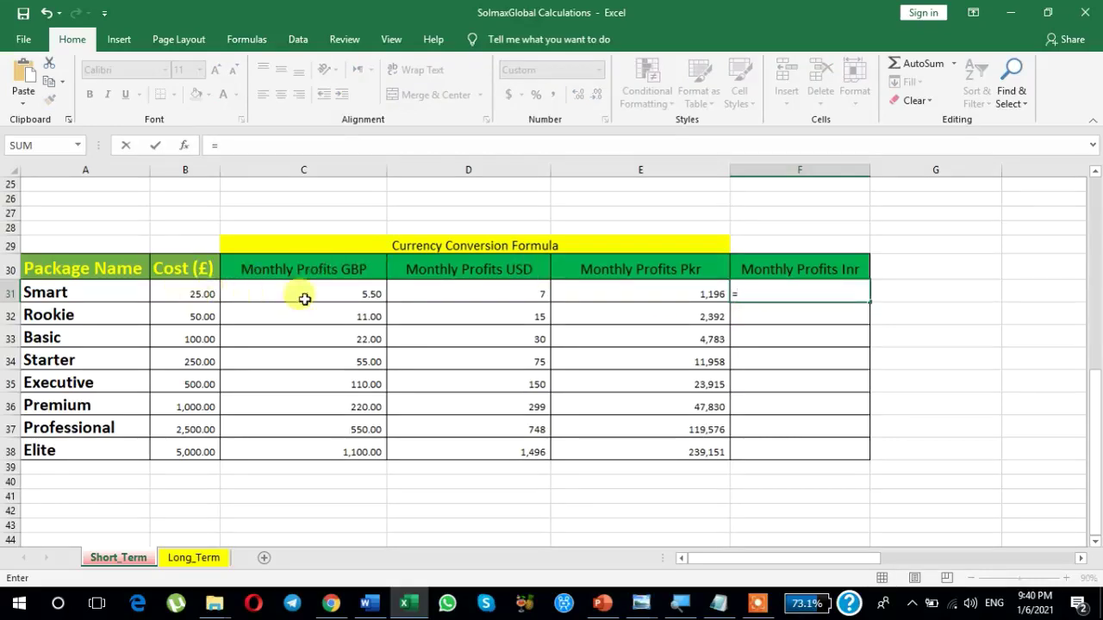
{"action": "left_click", "coordinate": [318, 293]}
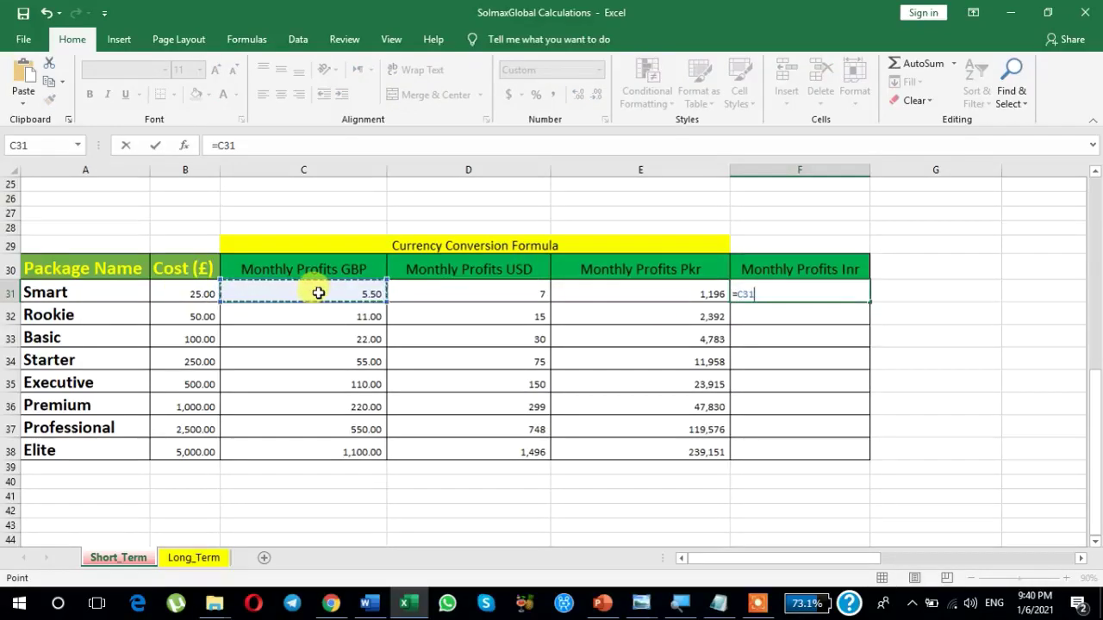
{"action": "type", "text": "*"}
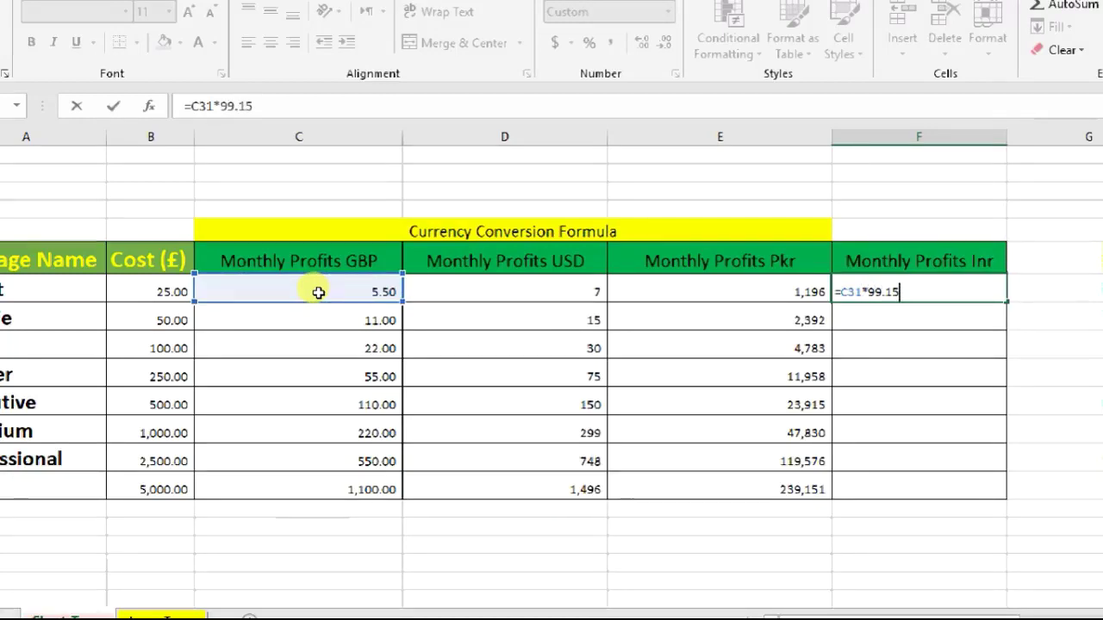
{"action": "key", "text": "Return"}
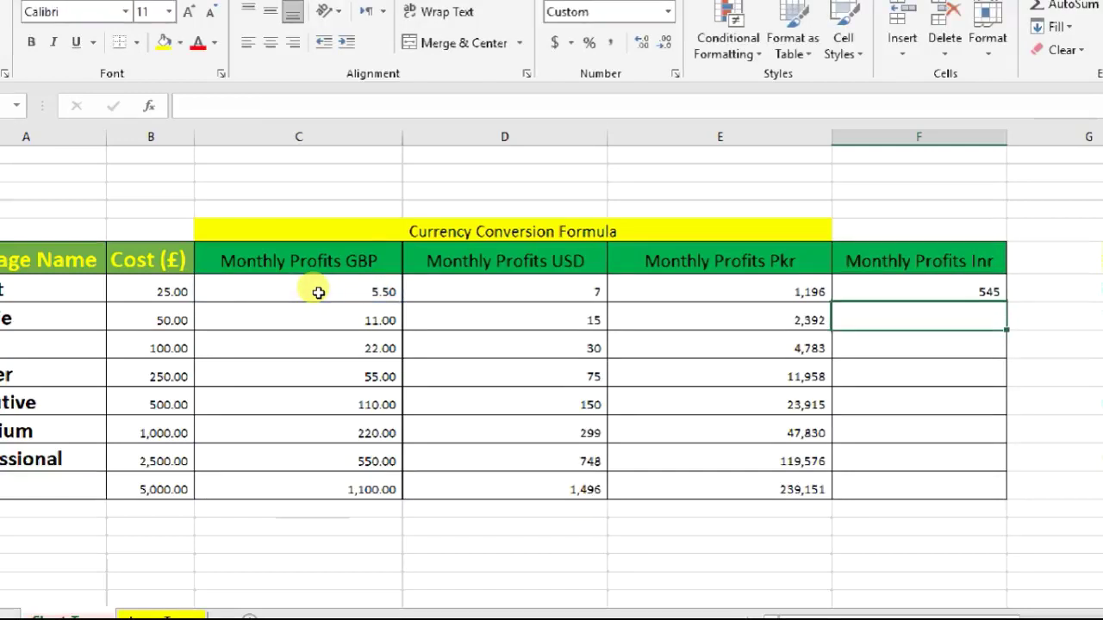
{"action": "key", "text": "Up"}
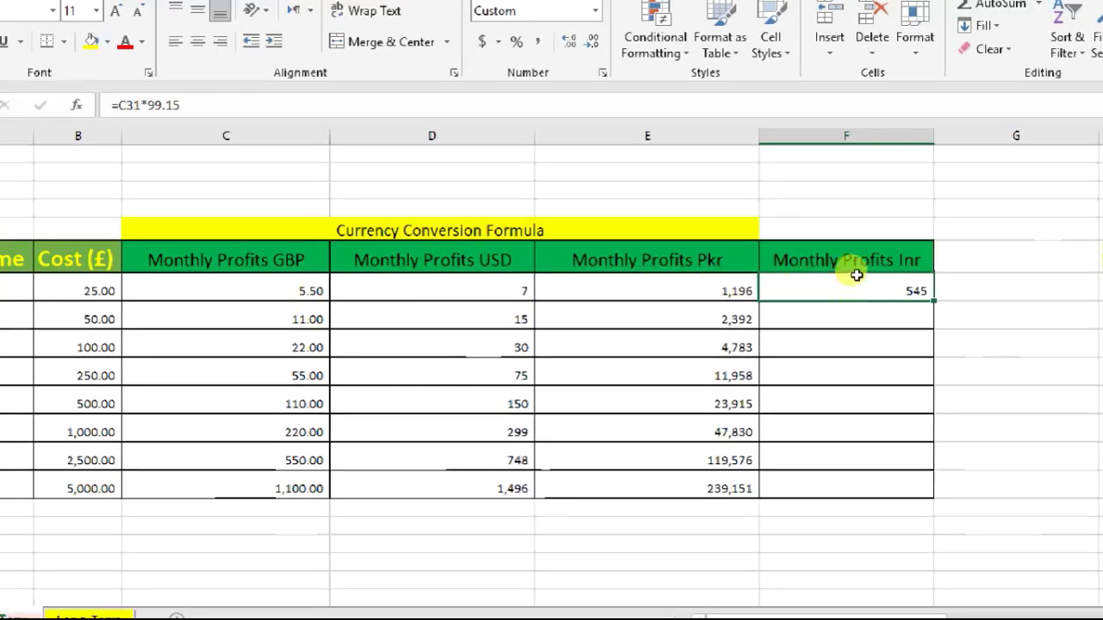
- Fill the INR conversion formula from F31 down through F38 for all the remaining packages
{"action": "key", "text": "shift+Down"}
{"action": "key", "text": "shift+Down"}
{"action": "key", "text": "shift+Down"}
{"action": "key", "text": "shift+Down"}
{"action": "key", "text": "shift+Down"}
{"action": "key", "text": "shift+Down"}
{"action": "key", "text": "shift+Down"}
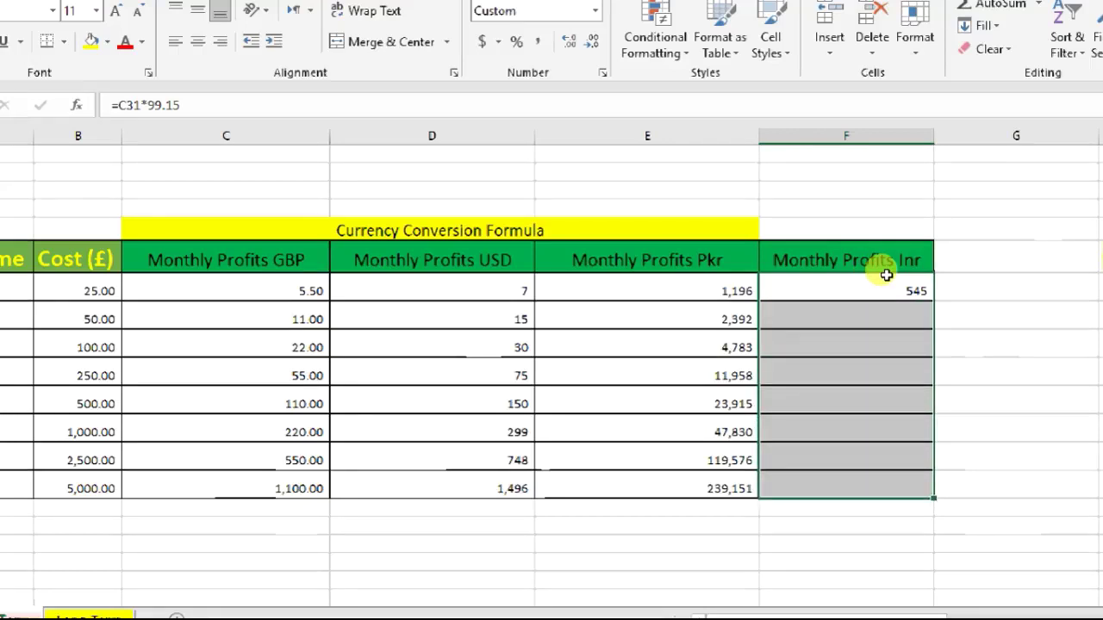
{"action": "key", "text": "ctrl+d"}
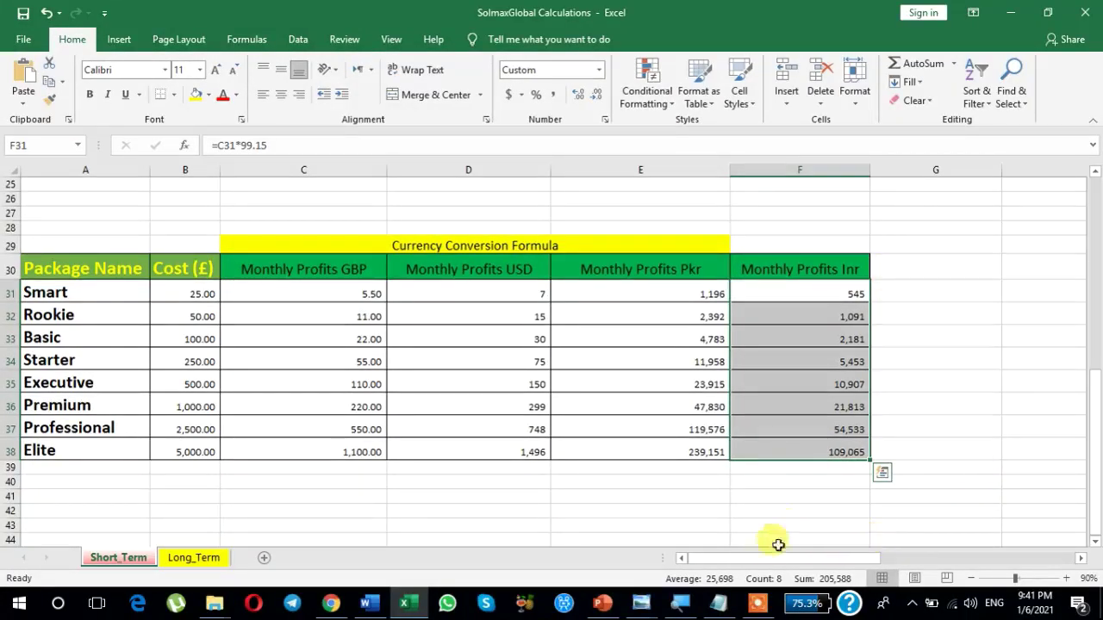
- Examine the completed Currency Conversion Formula table at 100% zoom and all columns of the package plan on the Short_Term sheet
{"action": "left_click", "coordinate": [1067, 579]}
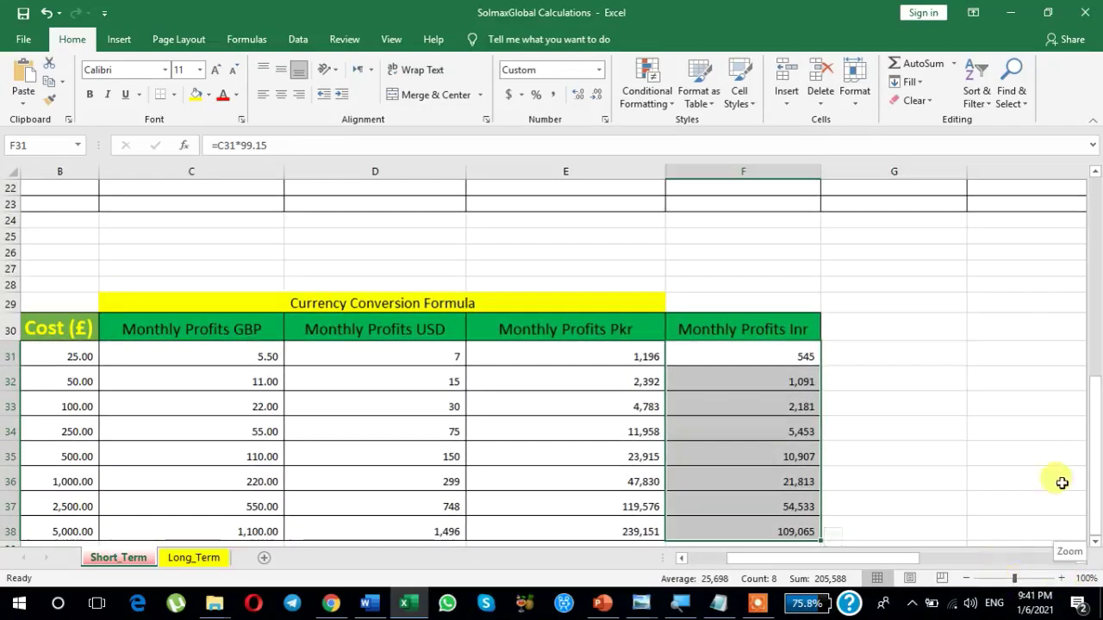
{"action": "left_click_drag", "start_coordinate": [873, 564], "coordinate": [825, 561]}
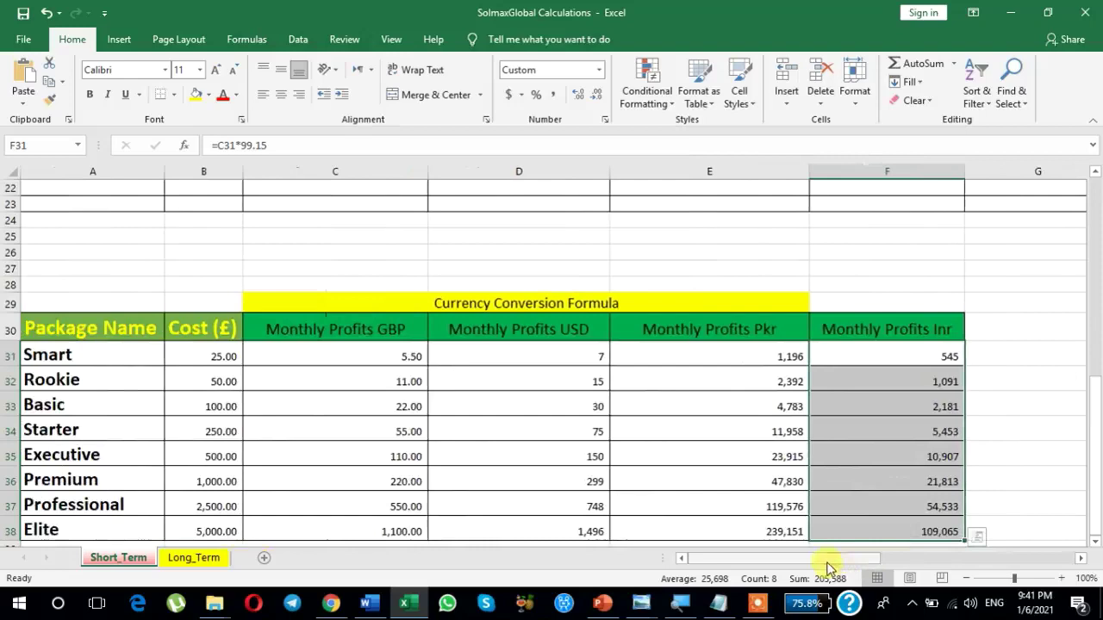
{"action": "left_click", "coordinate": [1095, 541]}
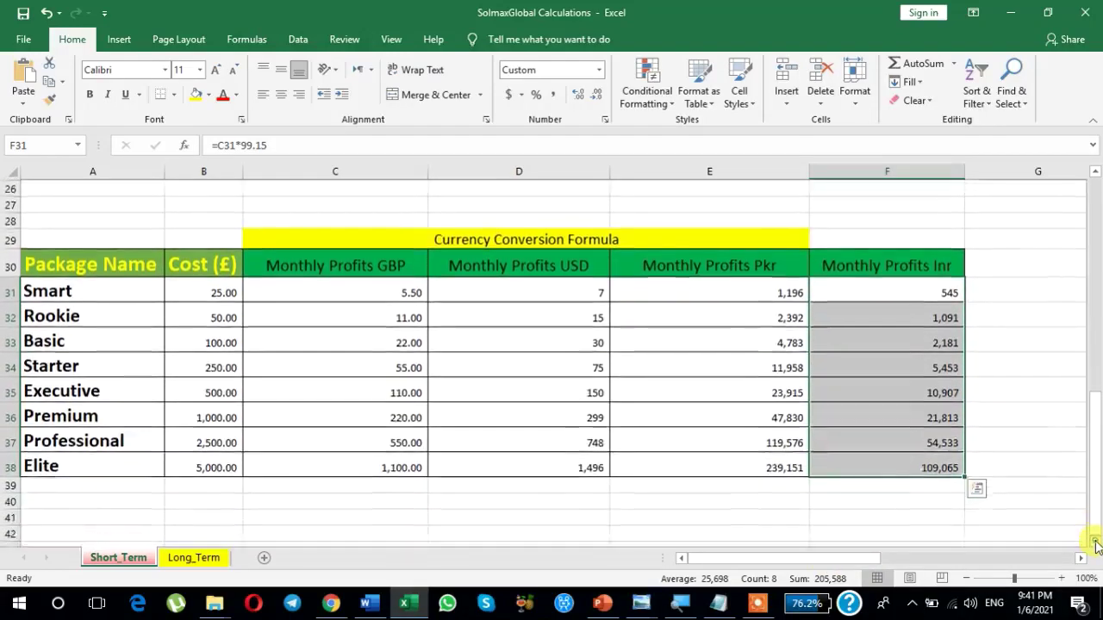
{"action": "left_click", "coordinate": [1095, 541]}
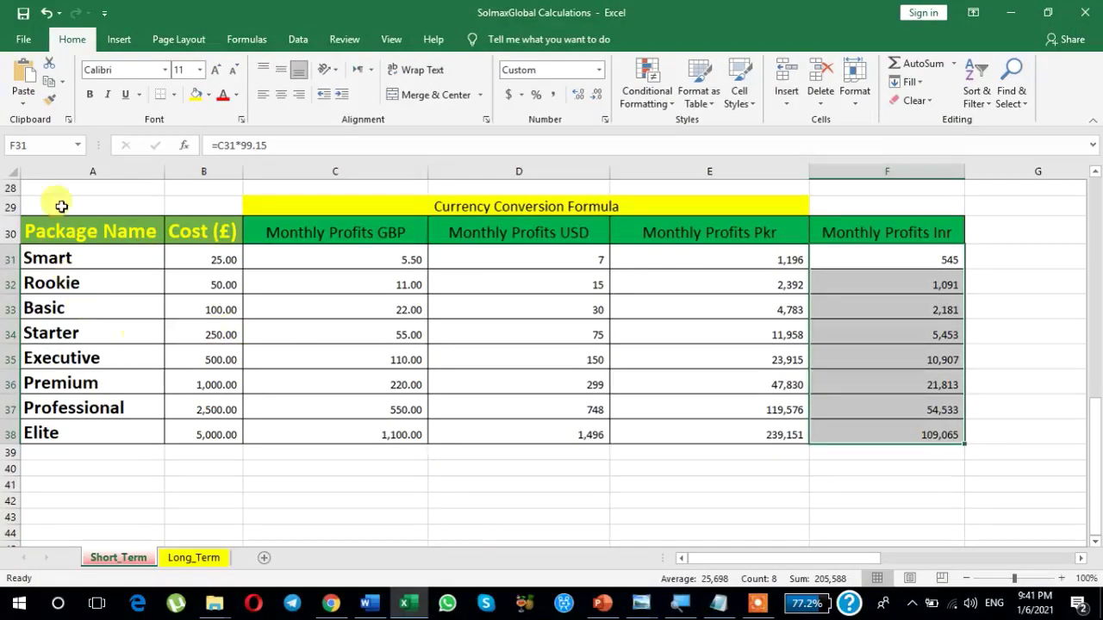
{"action": "left_click", "coordinate": [496, 473]}
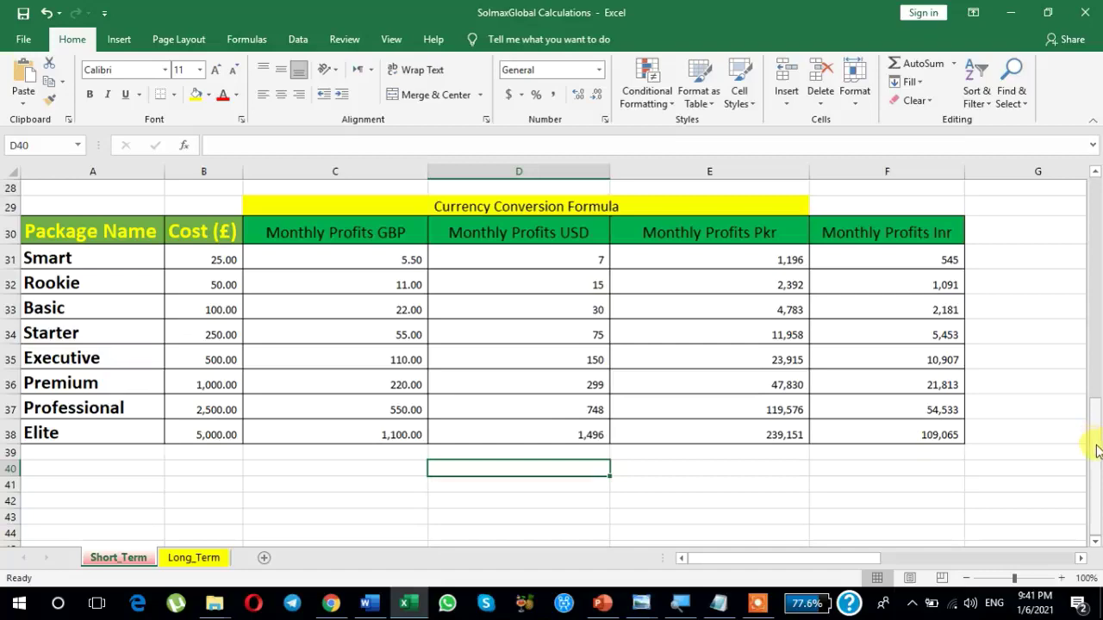
{"action": "left_click_drag", "start_coordinate": [1097, 451], "coordinate": [1092, 169]}
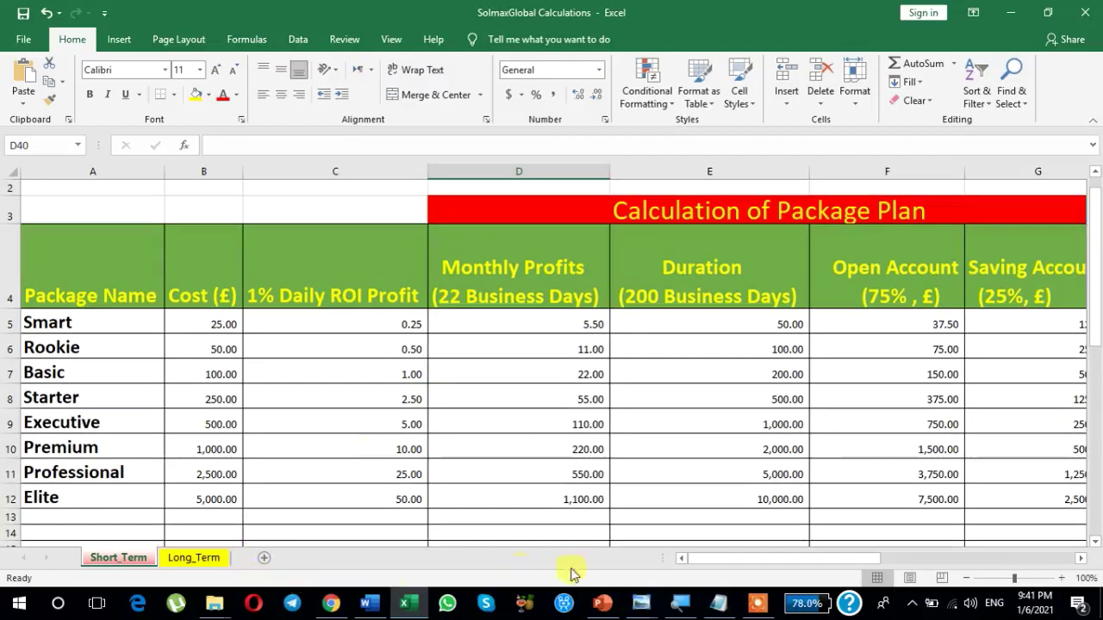
{"action": "left_click_drag", "start_coordinate": [696, 564], "coordinate": [934, 568]}
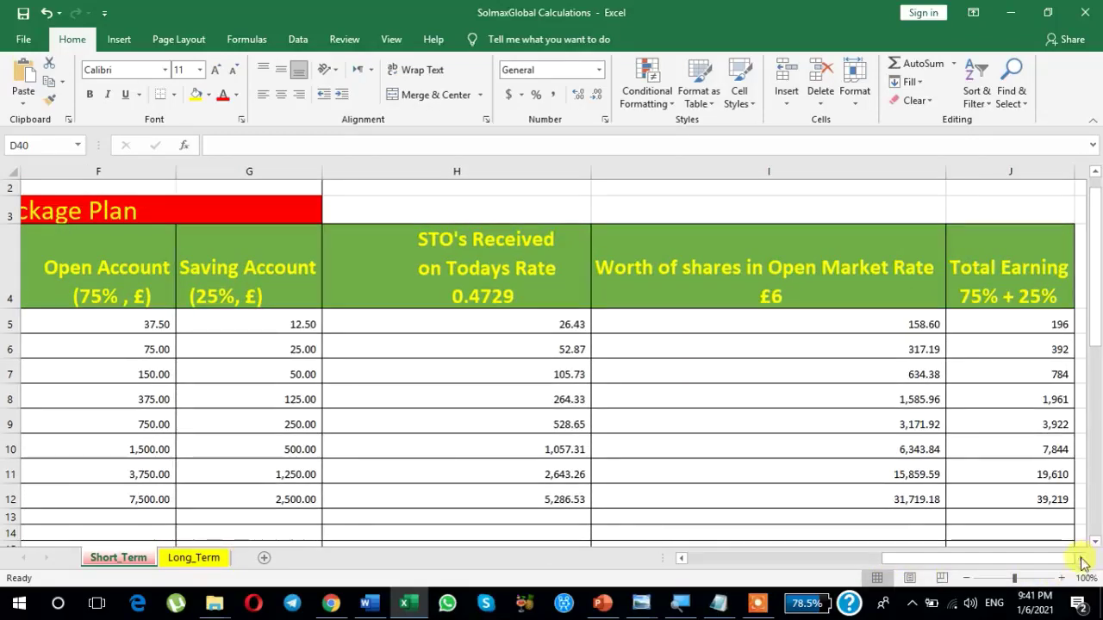
{"action": "left_click", "coordinate": [1080, 559]}
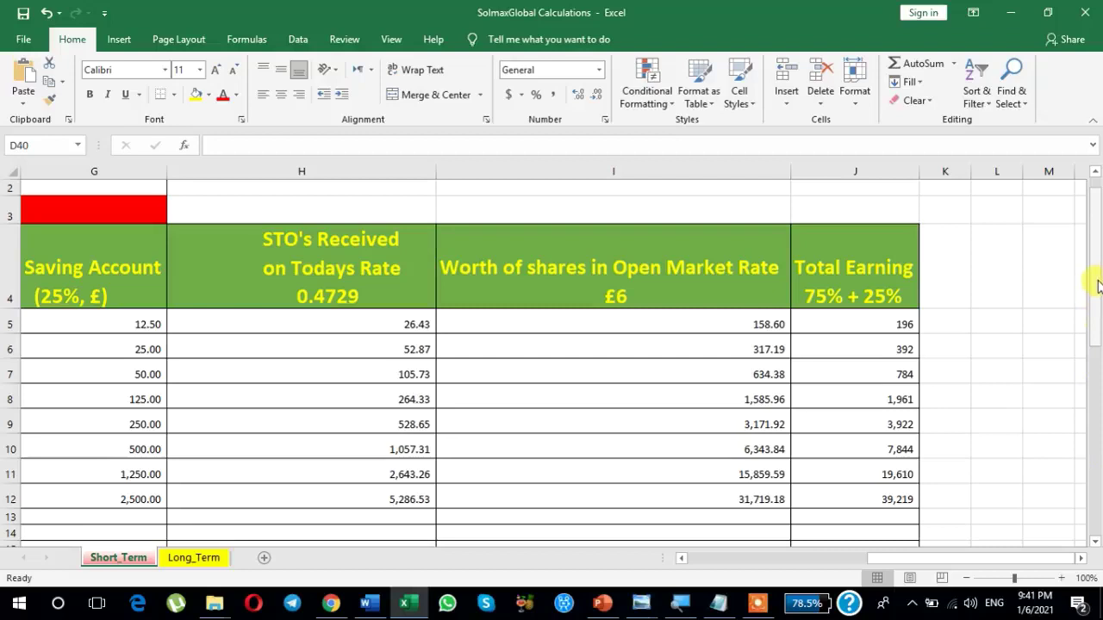
{"action": "left_click_drag", "start_coordinate": [1098, 285], "coordinate": [1098, 293]}
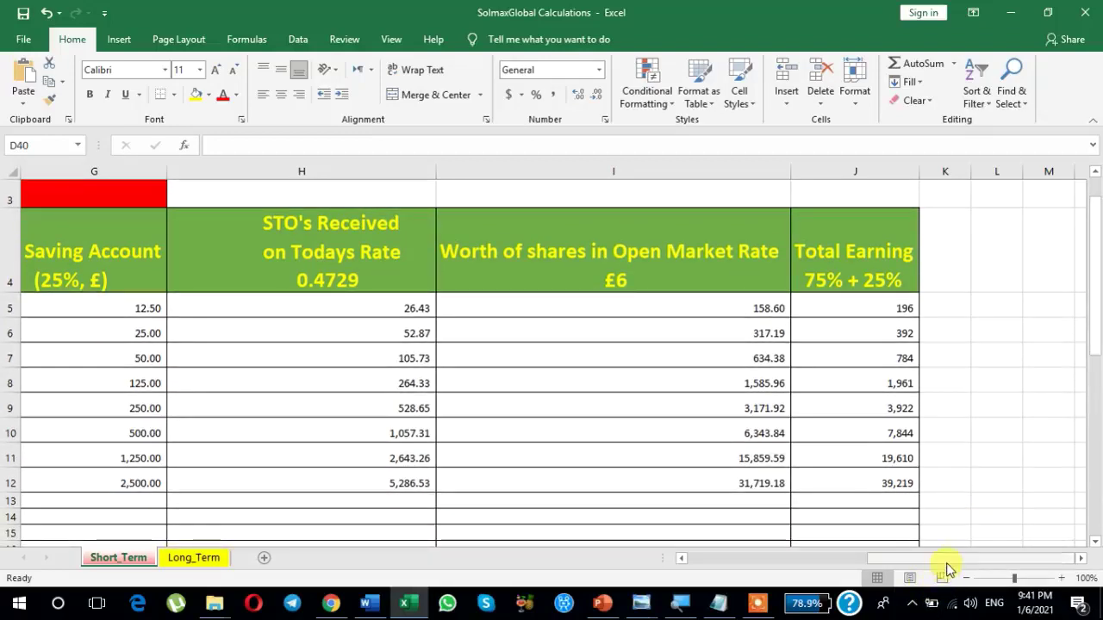
{"action": "left_click_drag", "start_coordinate": [949, 562], "coordinate": [761, 580]}
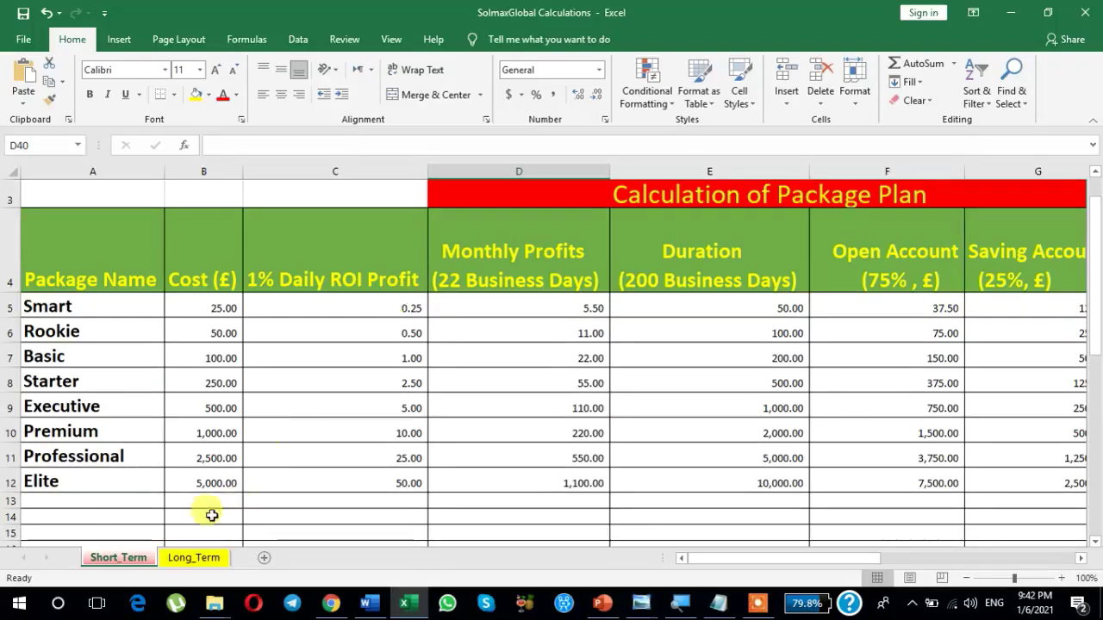
- Compare the Short_Term sheet with the Long_Term sheet, ending on the Long_Term sheet
{"action": "left_click", "coordinate": [183, 558]}
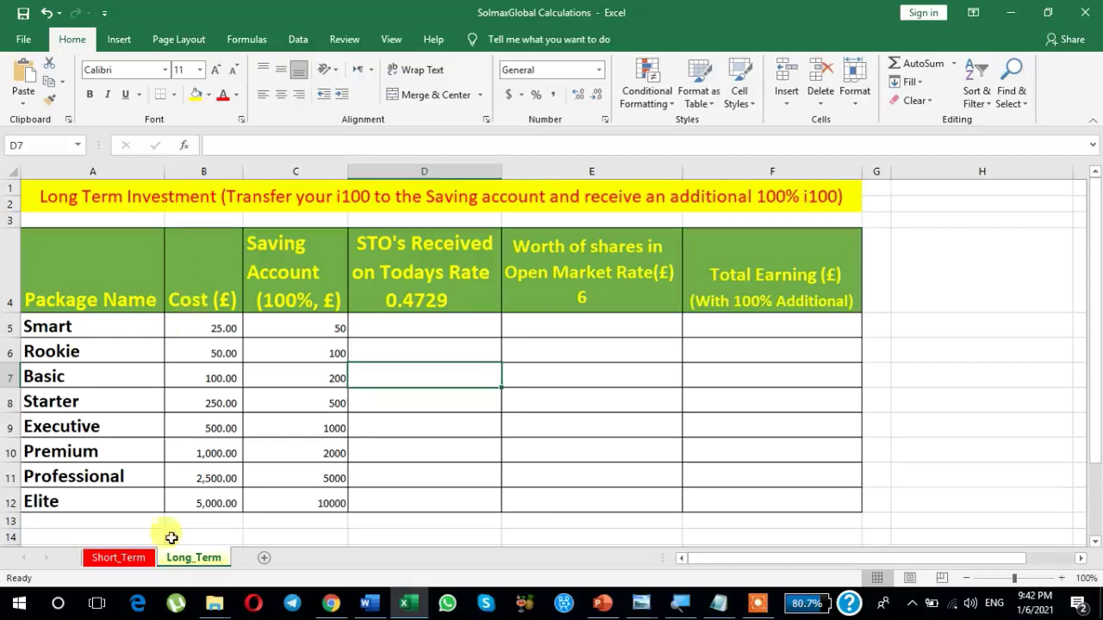
{"action": "left_click", "coordinate": [115, 558]}
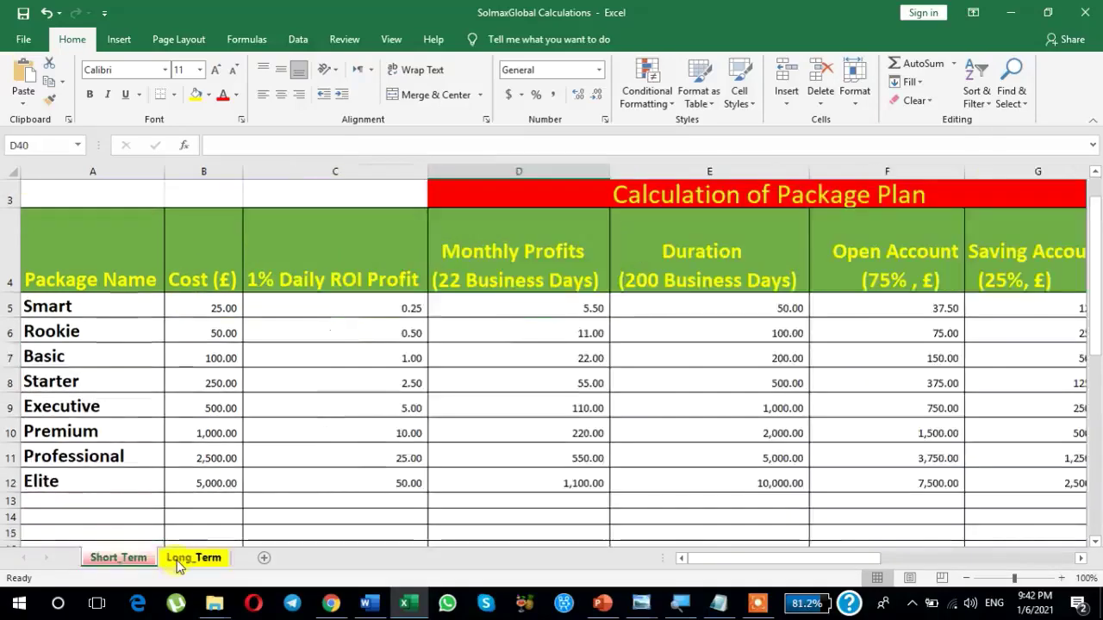
{"action": "left_click", "coordinate": [177, 558]}
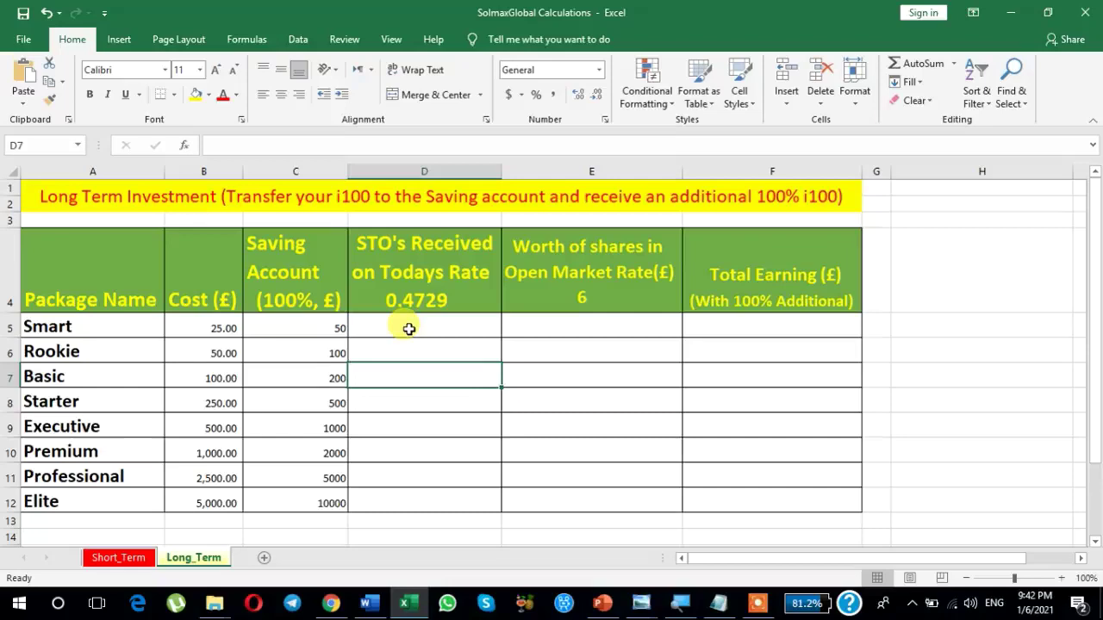
{"action": "left_click", "coordinate": [115, 559]}
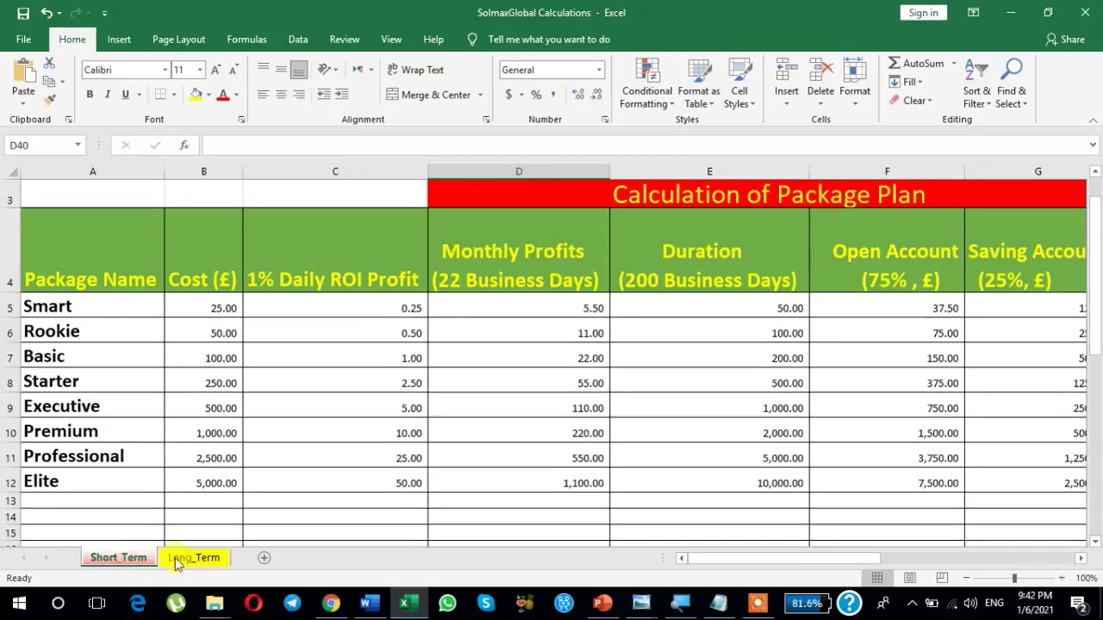
{"action": "left_click", "coordinate": [195, 558]}
{"action": "left_click", "coordinate": [125, 559]}
{"action": "left_click", "coordinate": [185, 558]}
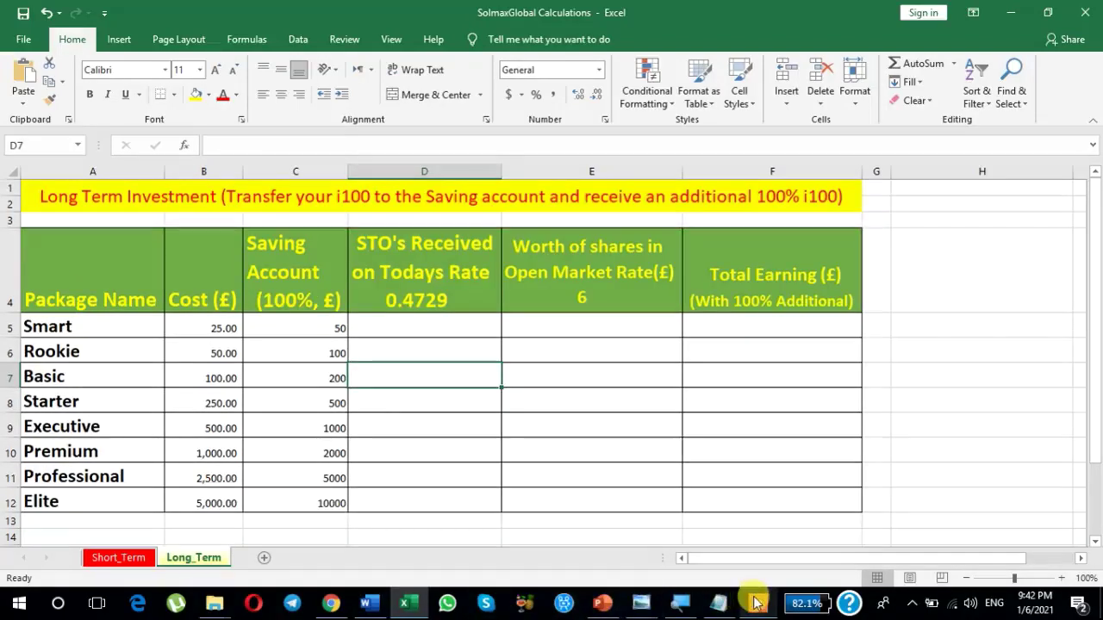
{"action": "mouse_move", "coordinate": [755, 603]}
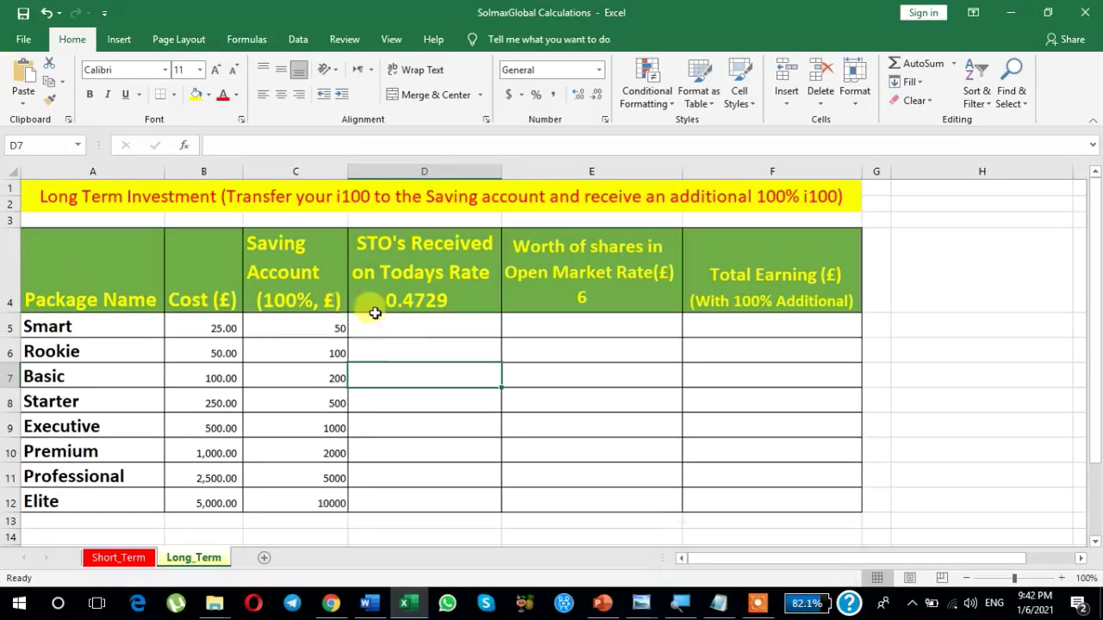
{"action": "left_click", "coordinate": [414, 326]}
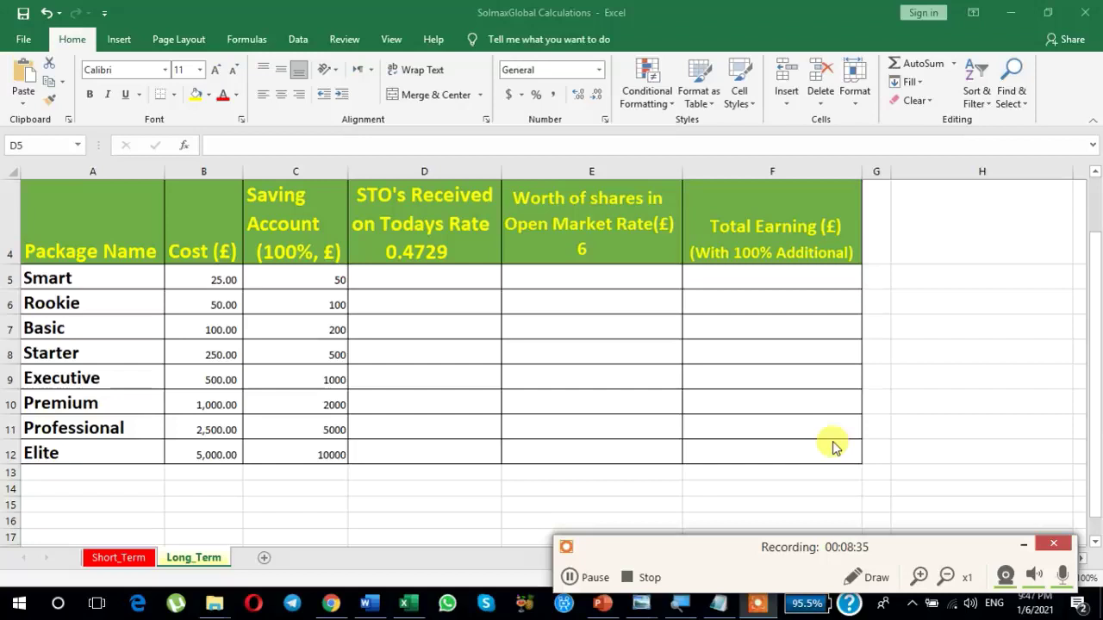
{"action": "double_click", "coordinate": [422, 278]}
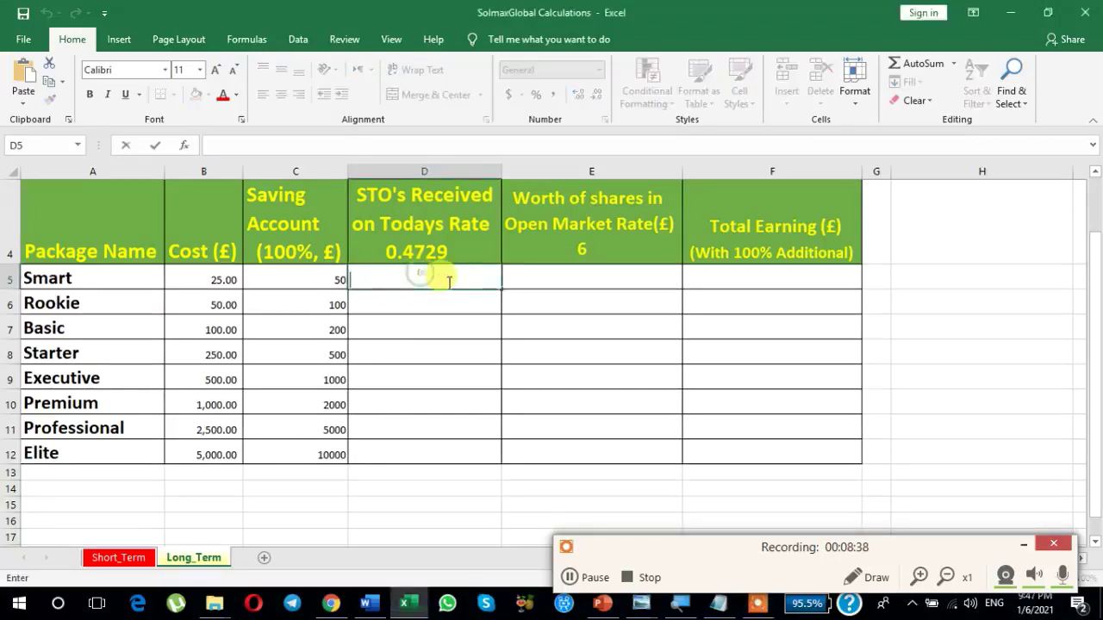
{"action": "left_click", "coordinate": [474, 327]}
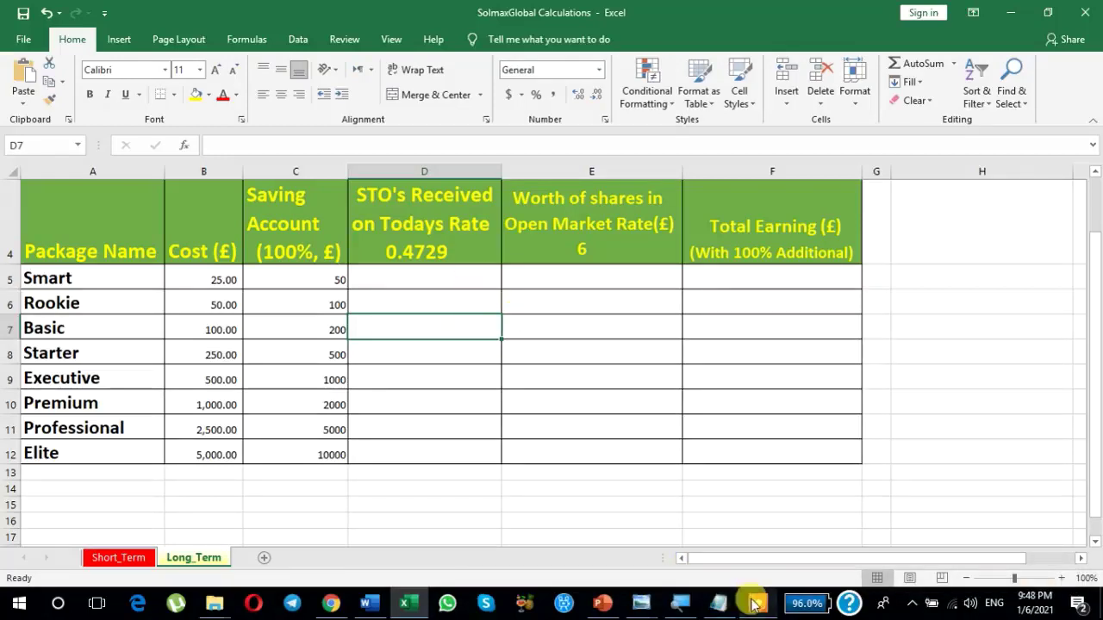
{"action": "mouse_move", "coordinate": [753, 604]}
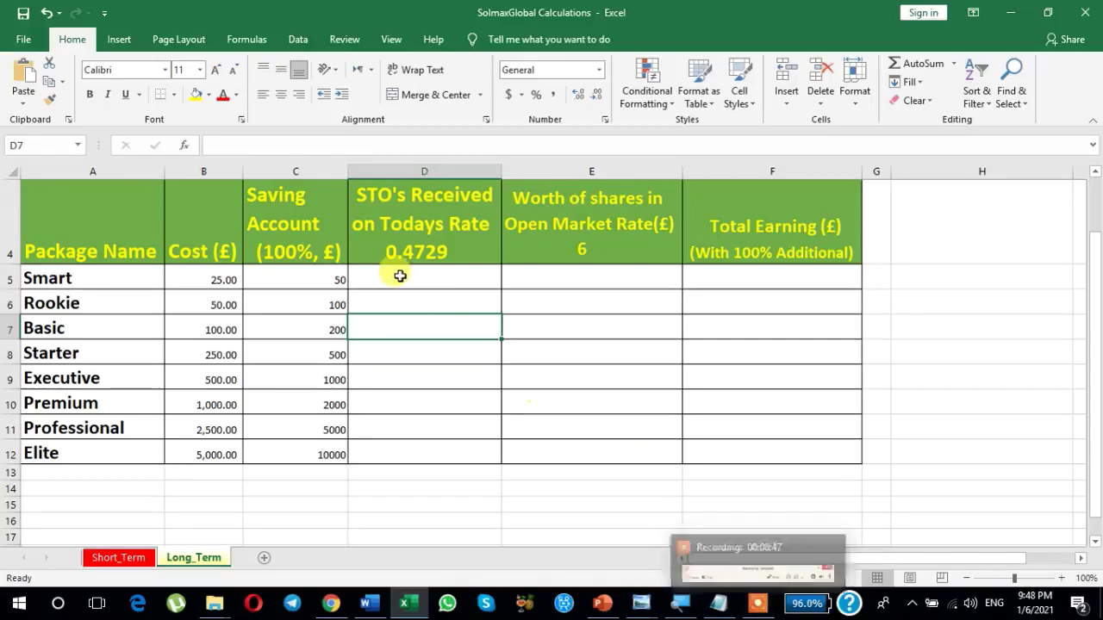
- Enter the formula =C5/0.4729 in D5 for the Smart package's STO's received in the long-term table
{"action": "double_click", "coordinate": [400, 277]}
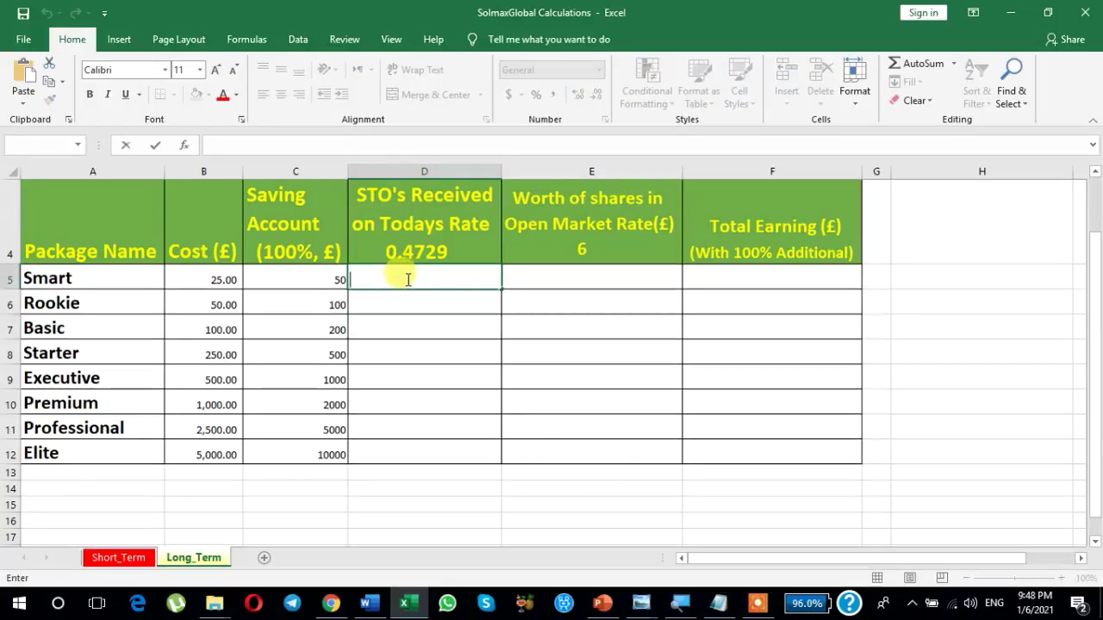
{"action": "type", "text": "="}
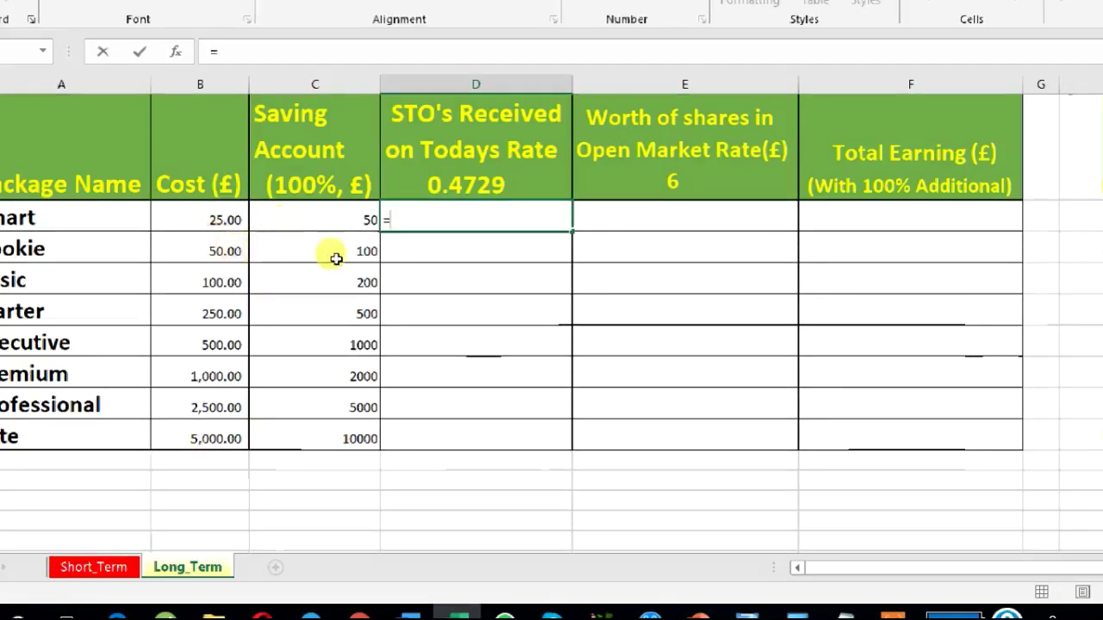
{"action": "key", "text": "Left"}
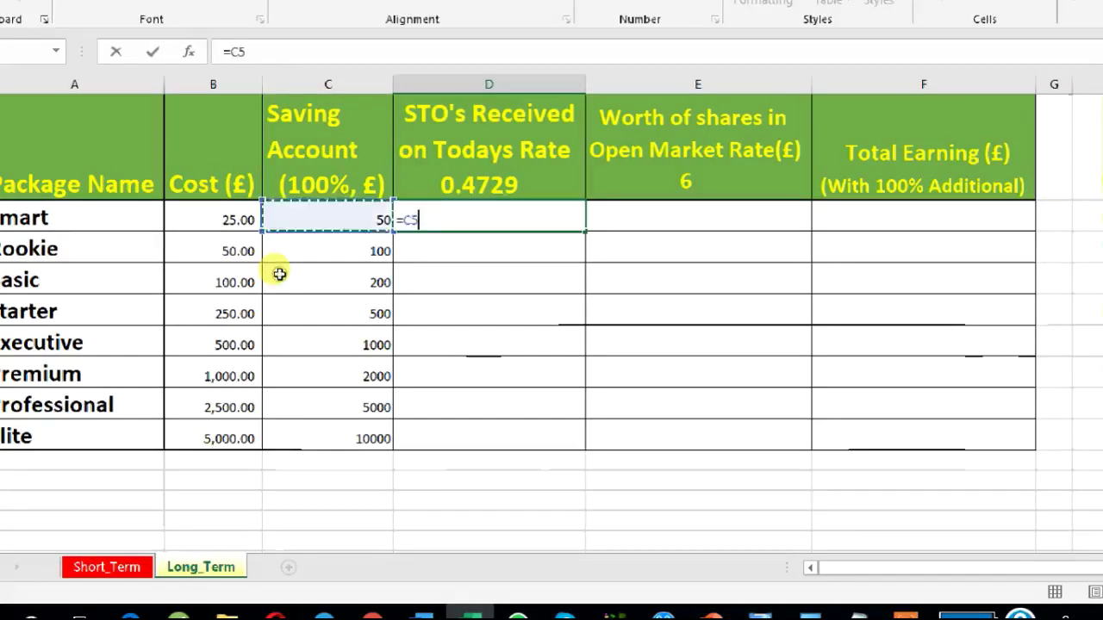
{"action": "type", "text": "/0.4729"}
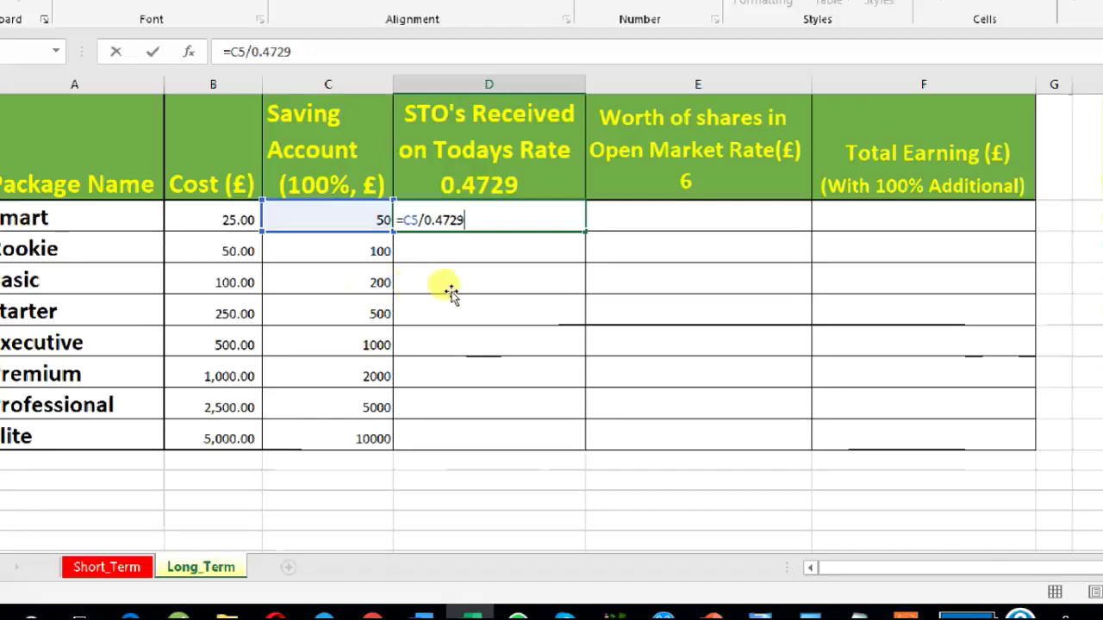
{"action": "key", "text": "Return"}
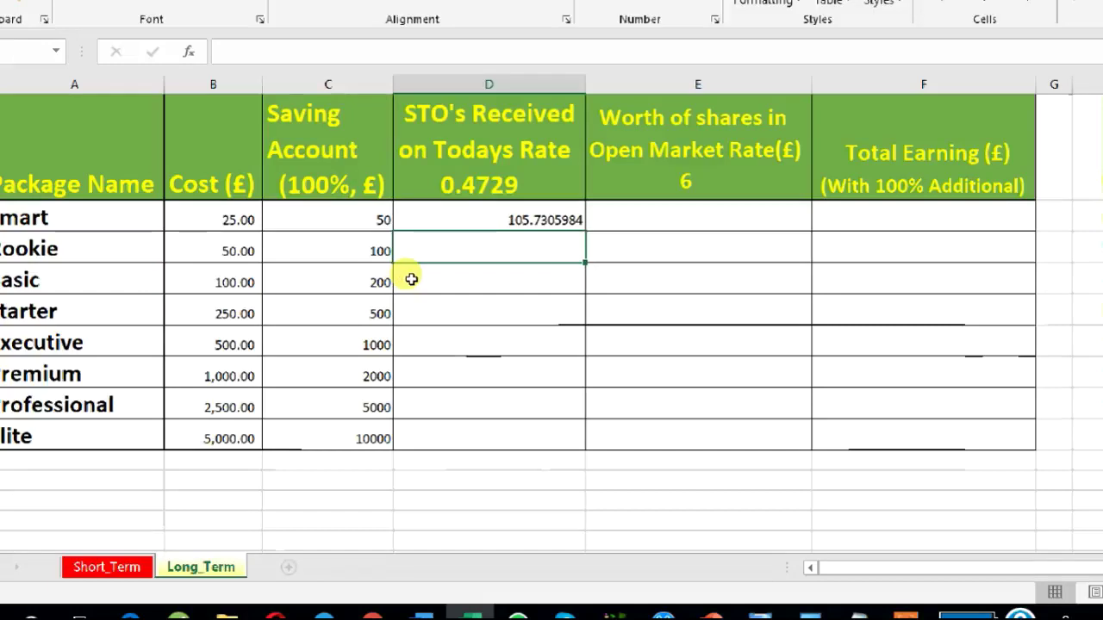
- Fill the STO's Received formula from D5 down through D12 for the remaining long-term packages
{"action": "key", "text": "Up"}
{"action": "left_click_drag", "start_coordinate": [426, 252], "coordinate": [402, 443]}
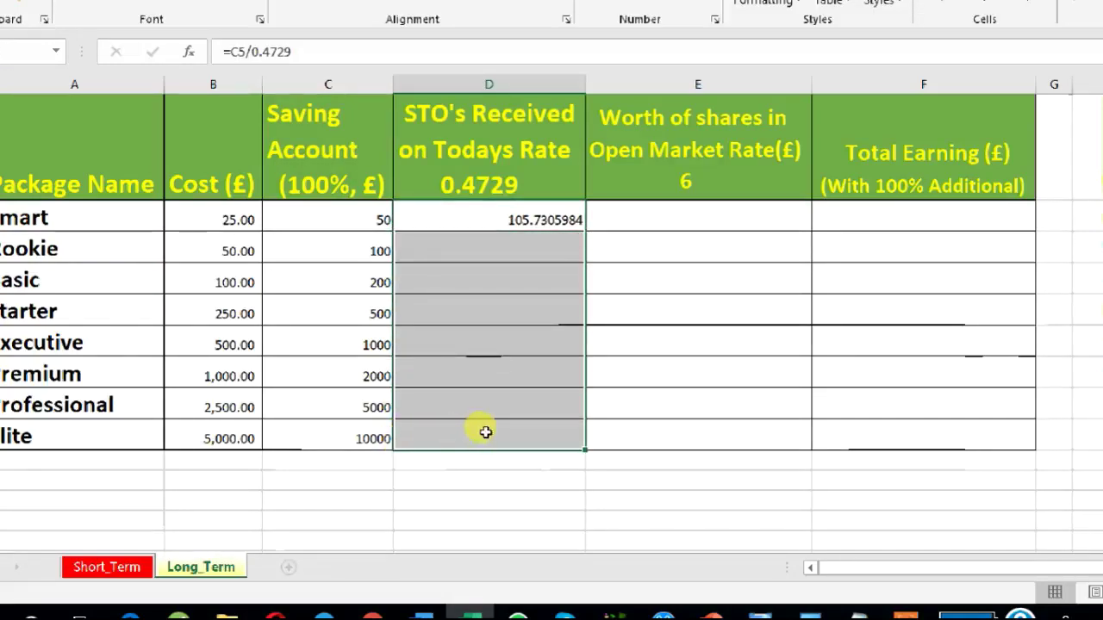
{"action": "key", "text": "ctrl+d"}
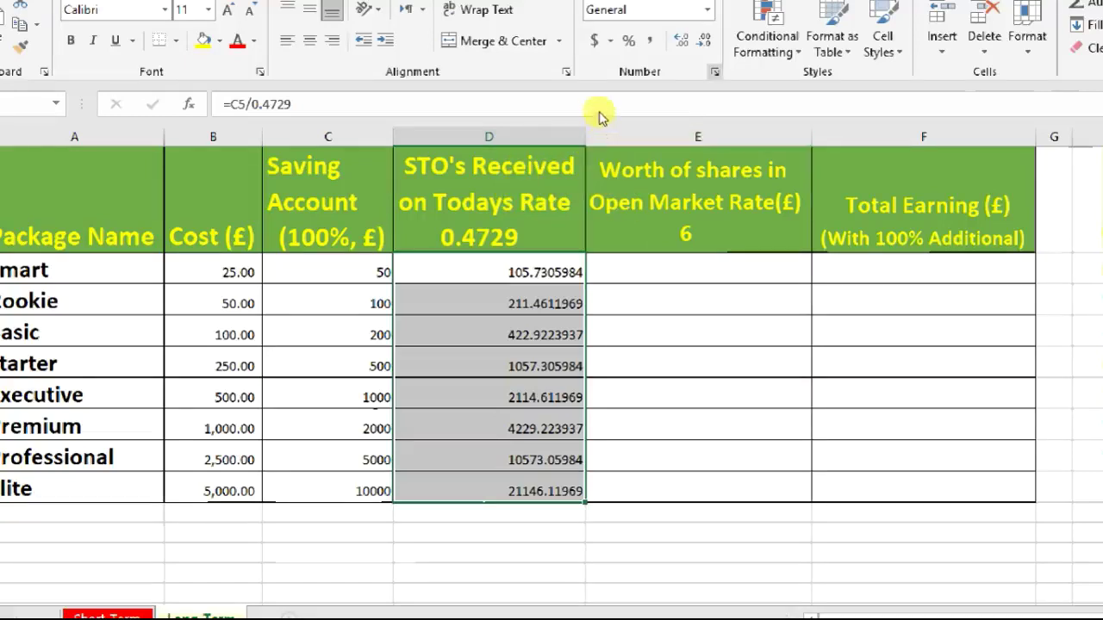
- Reduce the STO's Received values in D5:D12 to zero decimal places
{"action": "key", "text": "alt+h"}
{"action": "key", "text": "9"}
{"action": "key", "text": "alt+h"}
{"action": "key", "text": "9"}
{"action": "key", "text": "alt+h"}
{"action": "key", "text": "9"}
{"action": "key", "text": "alt+h"}
{"action": "key", "text": "9"}
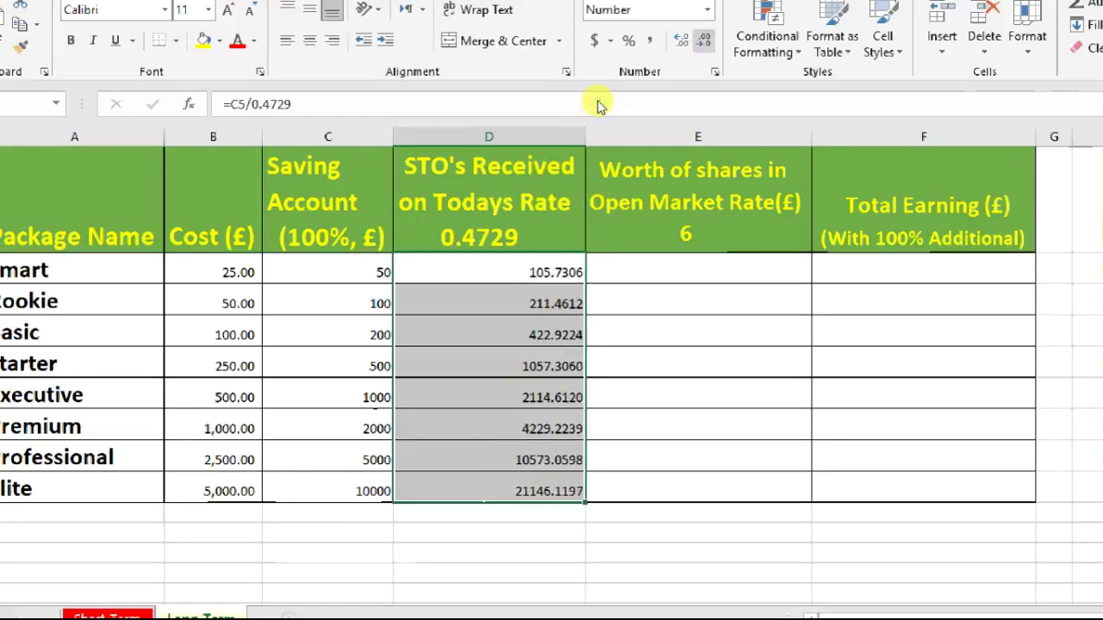
{"action": "key", "text": "alt+h"}
{"action": "key", "text": "9"}
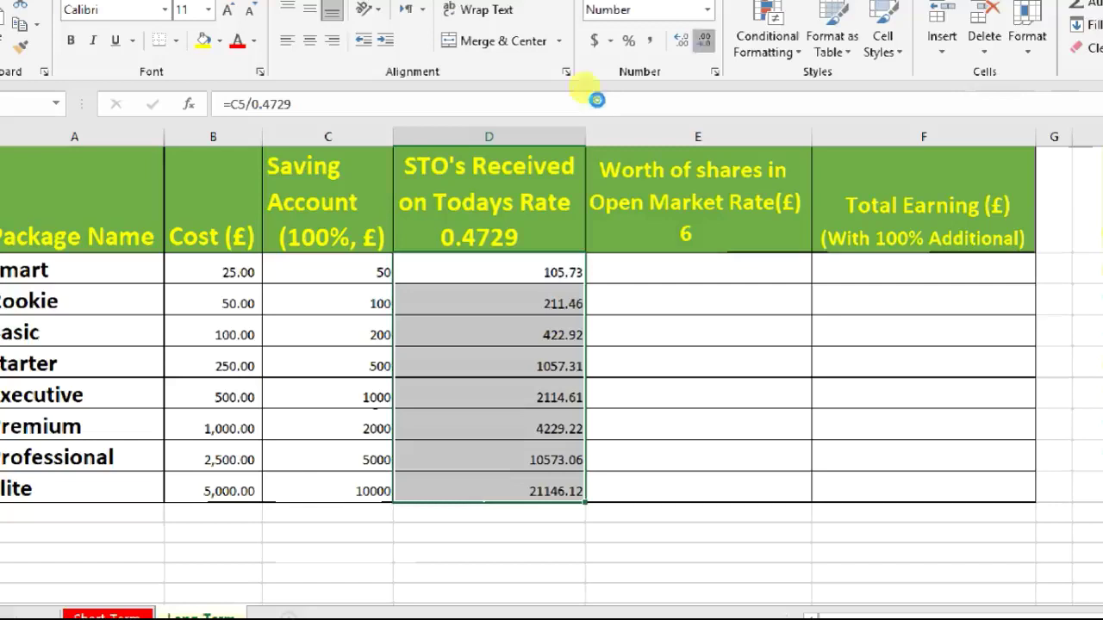
{"action": "key", "text": "alt+h"}
{"action": "key", "text": "9"}
{"action": "key", "text": "alt+h"}
{"action": "key", "text": "9"}
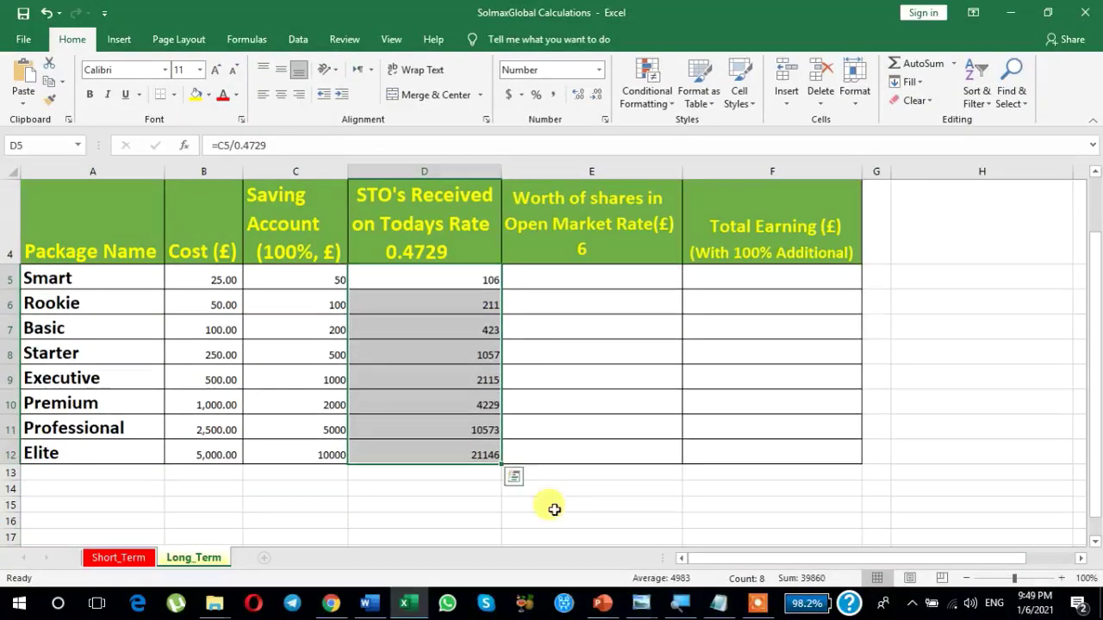
- Switch to Windows Photo Viewer, check the Long Term Investment table in the Package Plan Solmax image, and return to Excel
{"action": "mouse_move", "coordinate": [629, 608]}
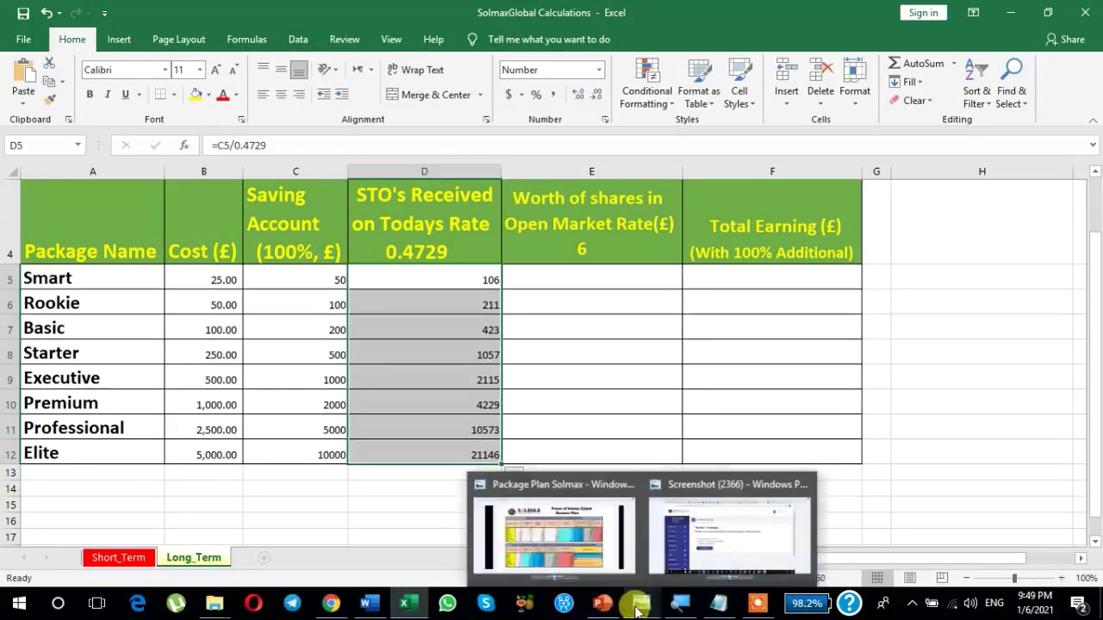
{"action": "left_click", "coordinate": [591, 551]}
{"action": "scroll", "coordinate": [647, 403], "scroll_direction": "up", "scroll_amount": 1}
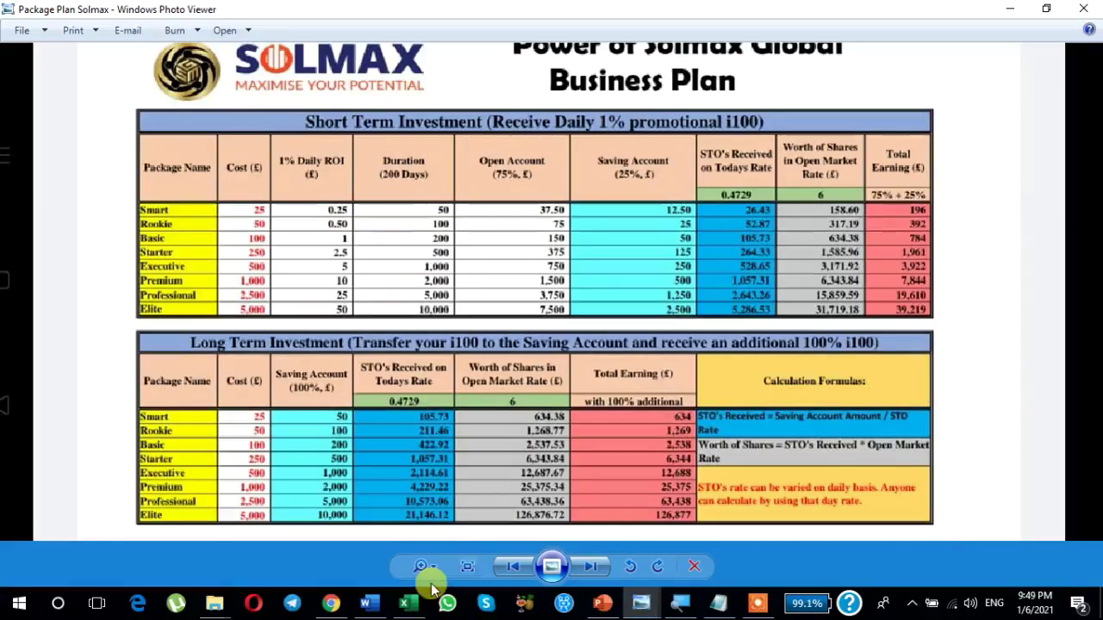
{"action": "left_click", "coordinate": [408, 601]}
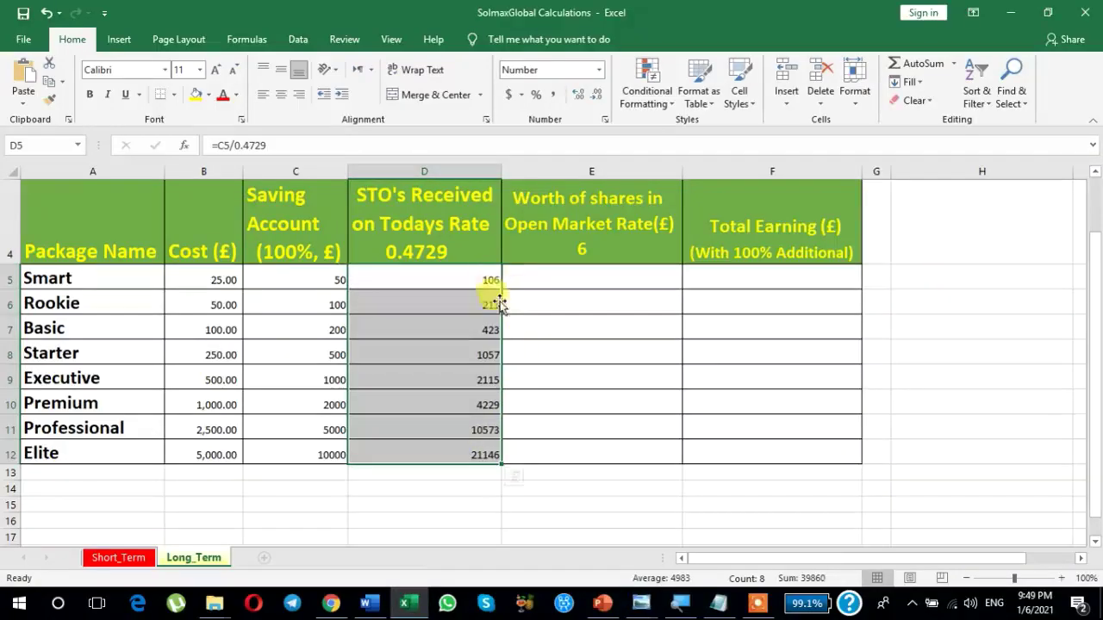
- Enter the formula =D5*6 in E5 for the Smart package's worth of shares at the open market rate
{"action": "left_click", "coordinate": [540, 276]}
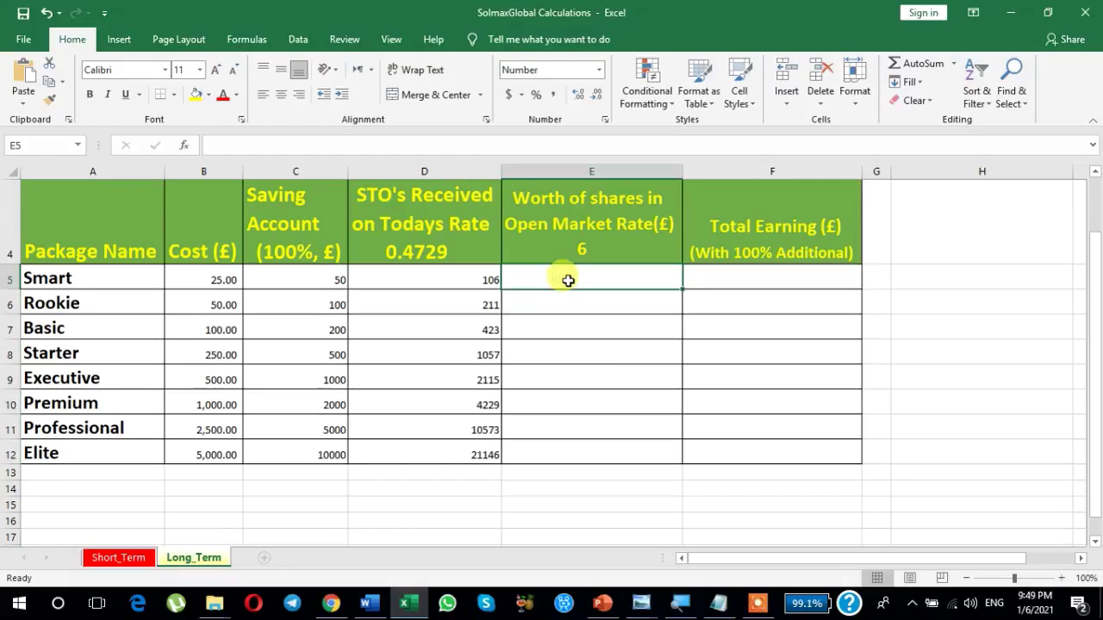
{"action": "type", "text": "="}
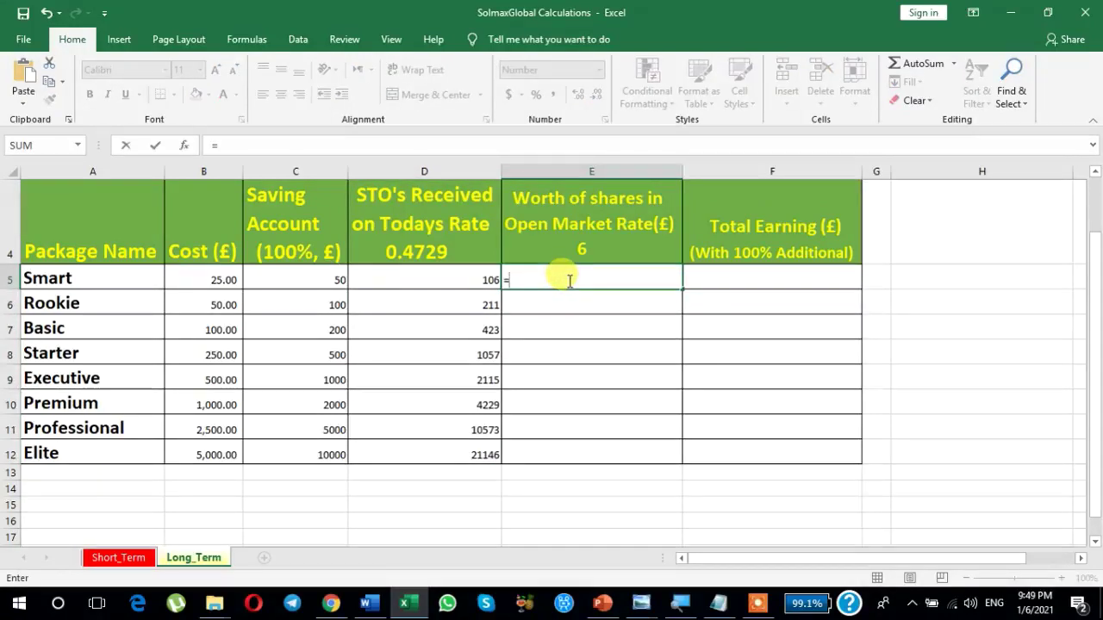
{"action": "left_click", "coordinate": [463, 278]}
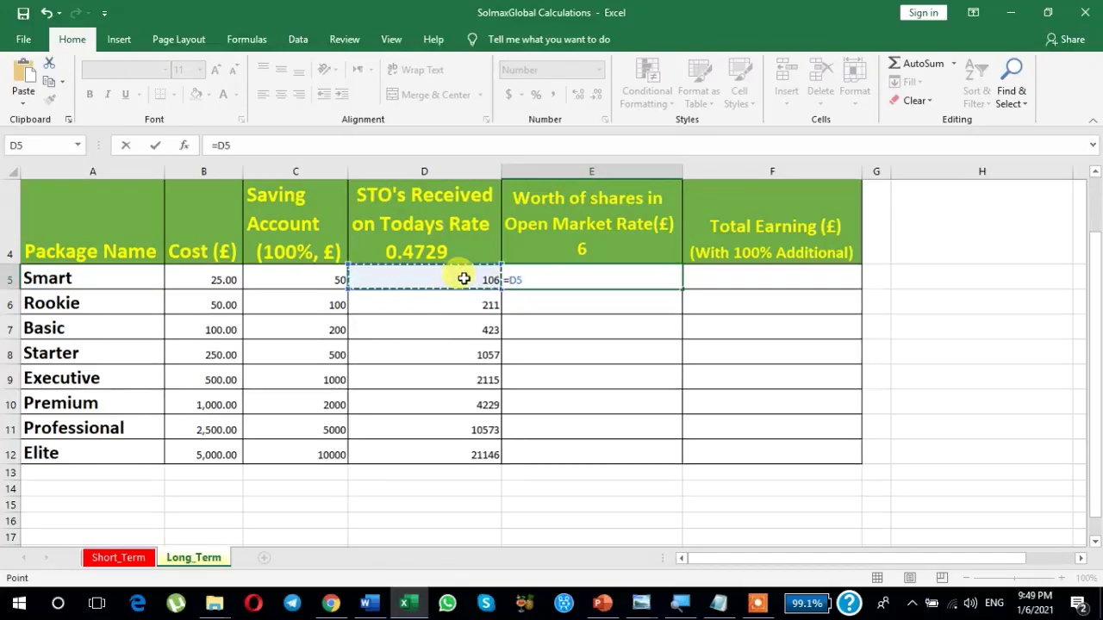
{"action": "type", "text": "*"}
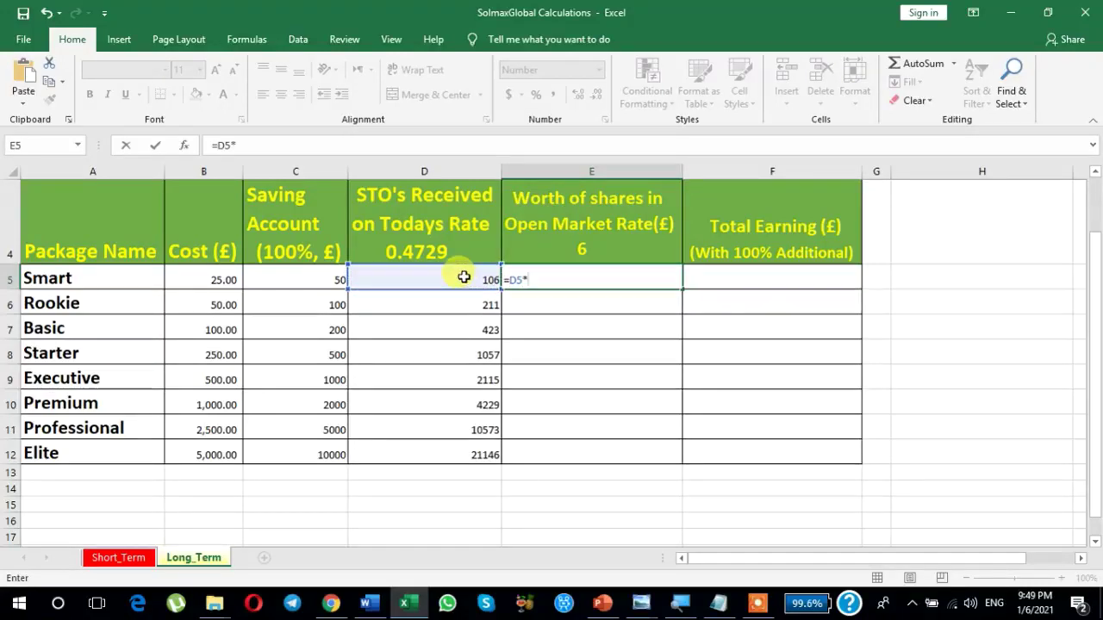
{"action": "type", "text": "6"}
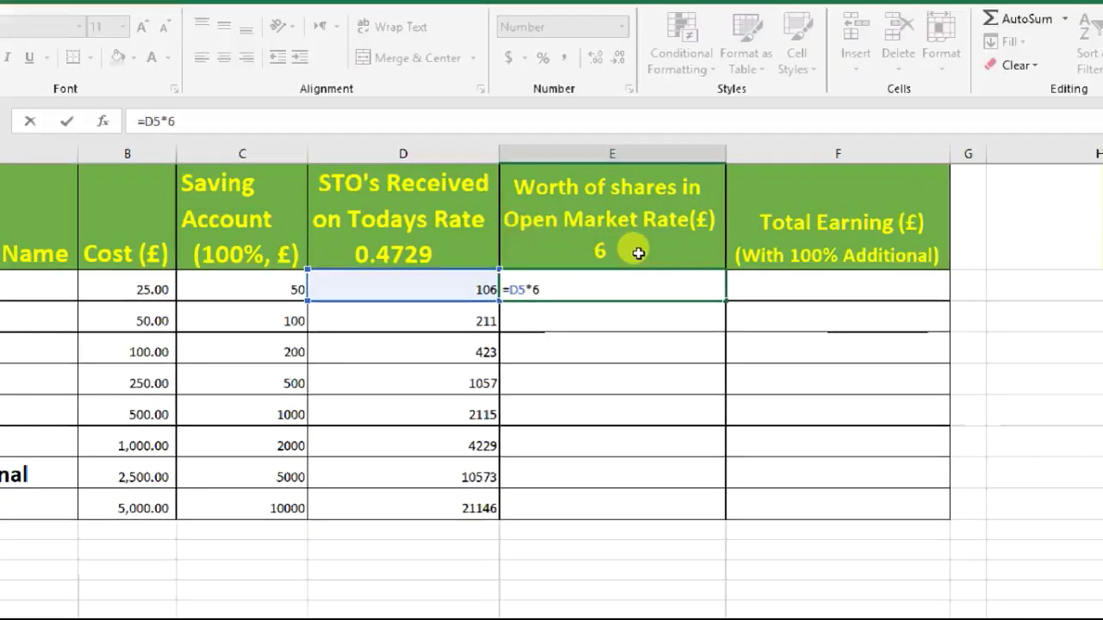
{"action": "key", "text": "Return"}
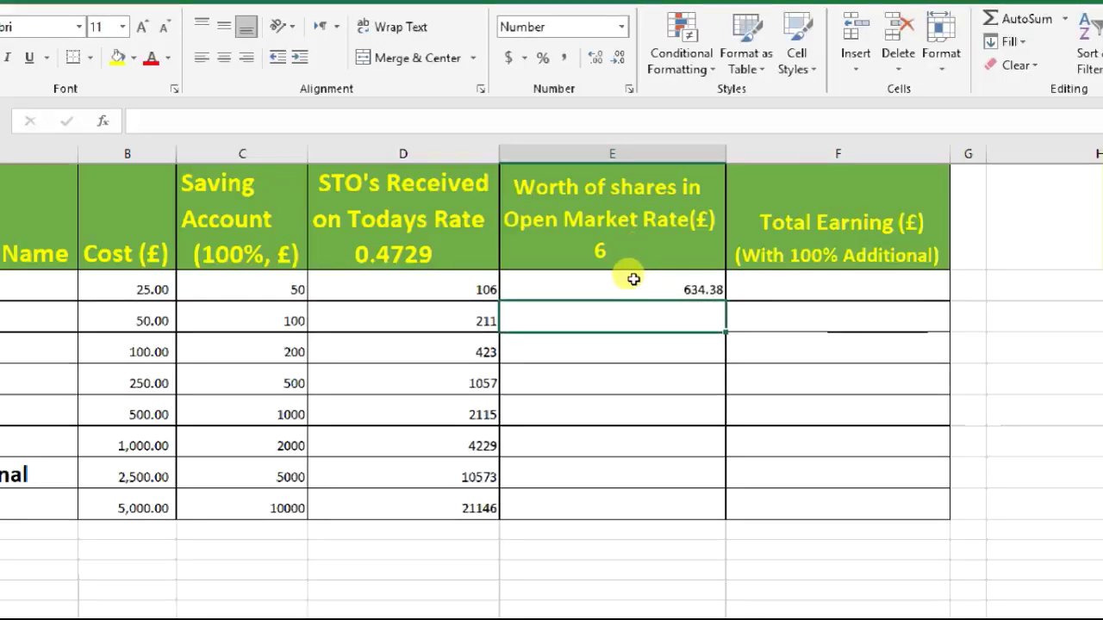
- Fill the worth of shares formula from E5 down through E12 for the remaining packages
{"action": "left_click", "coordinate": [625, 278]}
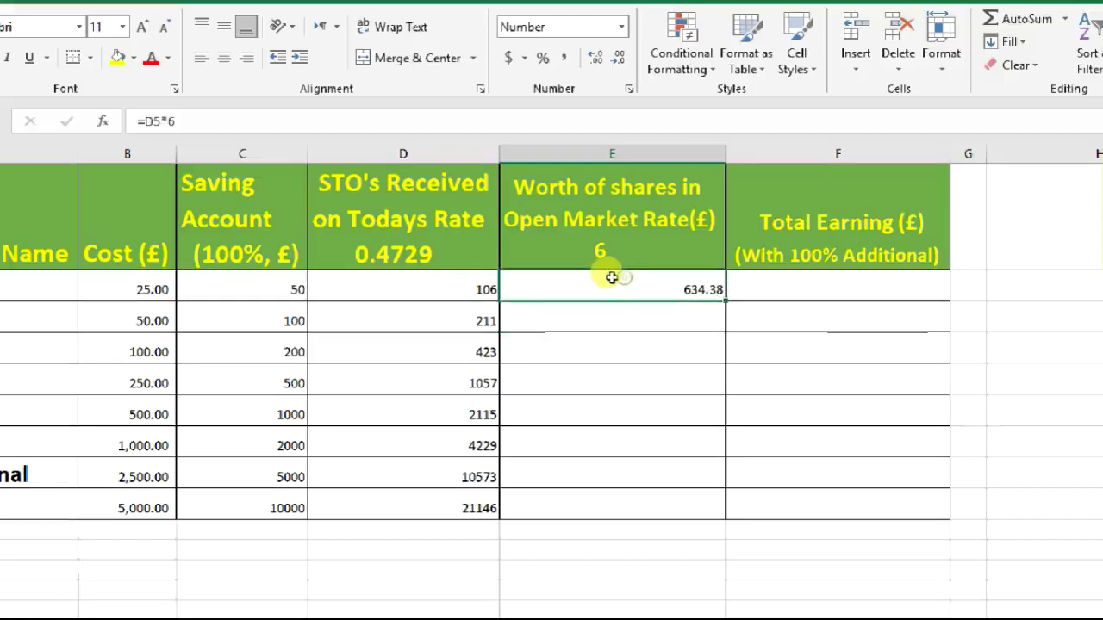
{"action": "left_click_drag", "start_coordinate": [606, 275], "coordinate": [589, 463]}
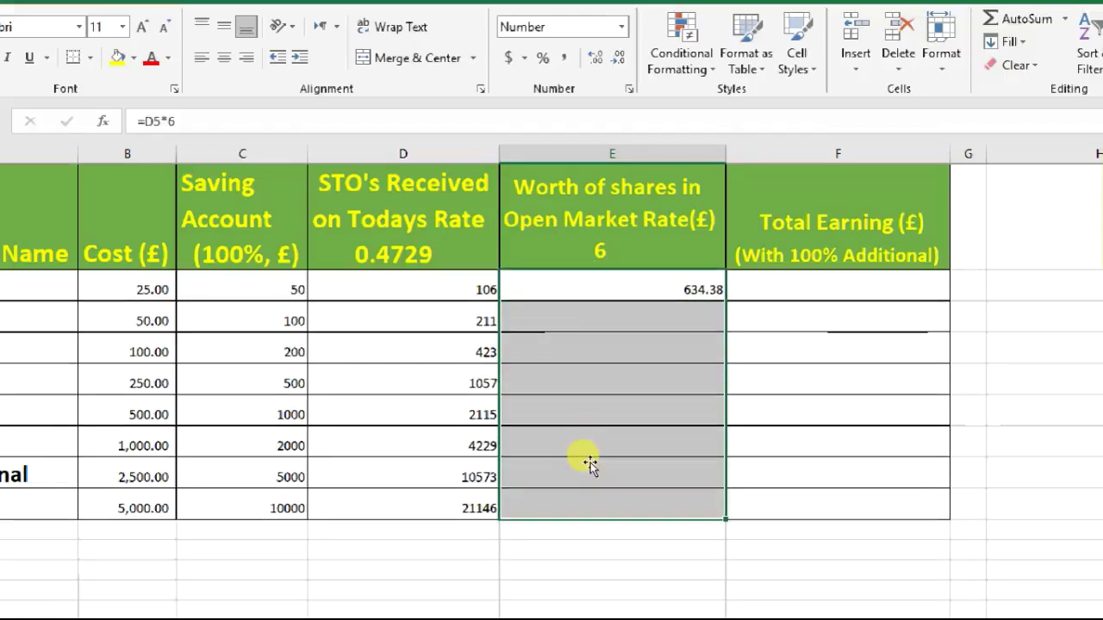
{"action": "key", "text": "ctrl+d"}
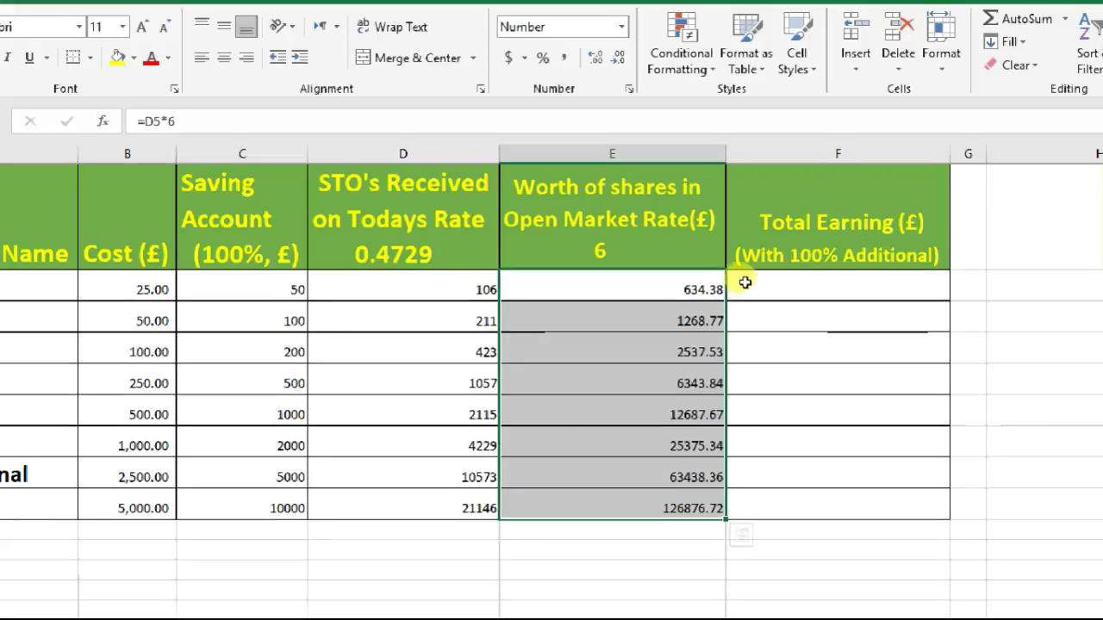
{"action": "left_click", "coordinate": [742, 281]}
{"action": "double_click", "coordinate": [738, 278]}
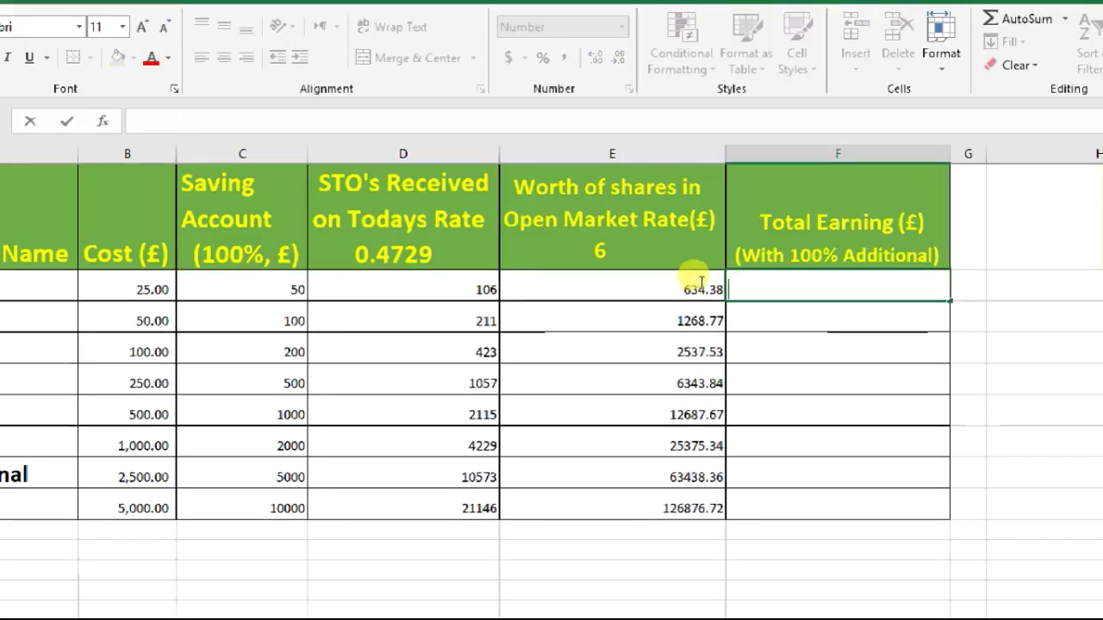
{"action": "key", "text": "Escape"}
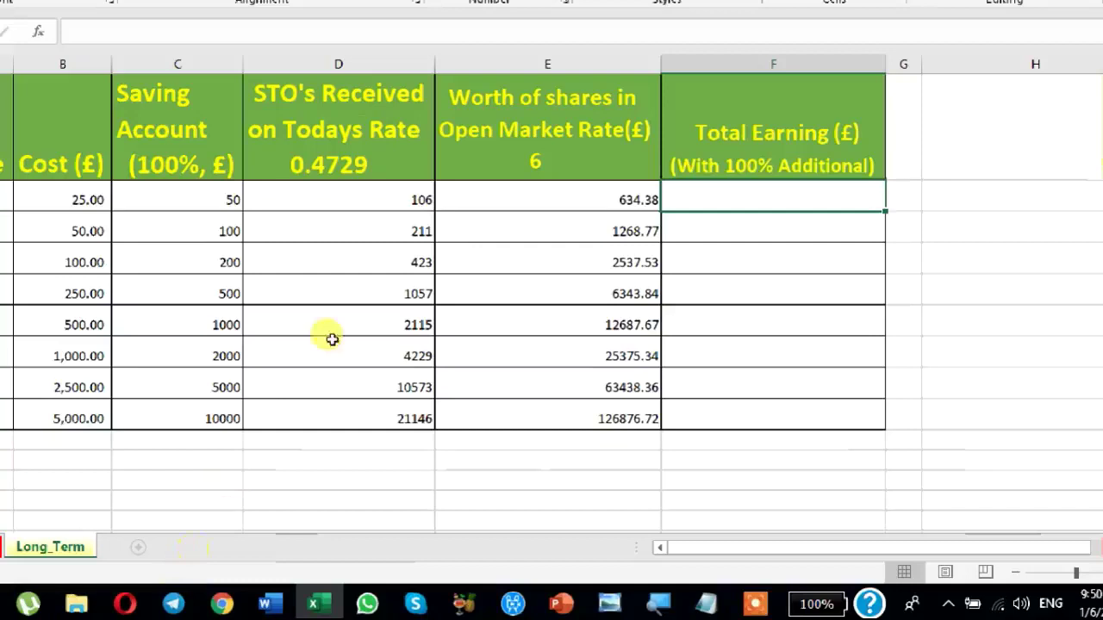
- Copy the Worth of shares values in E5:E12
{"action": "left_click_drag", "start_coordinate": [603, 200], "coordinate": [598, 442]}
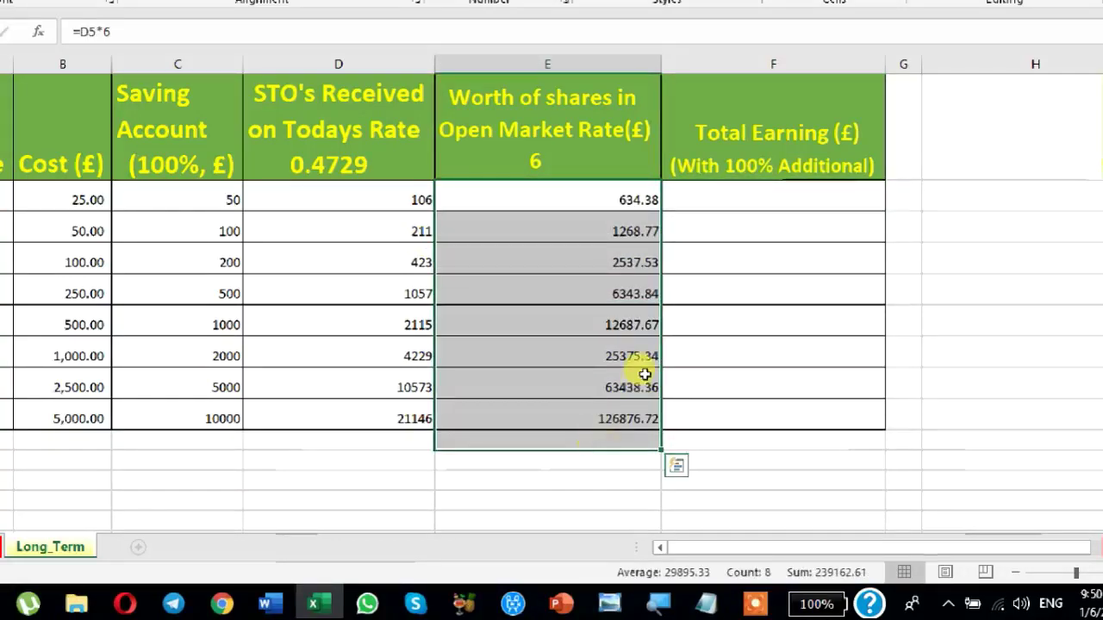
{"action": "key", "text": "shift+BackSpace"}
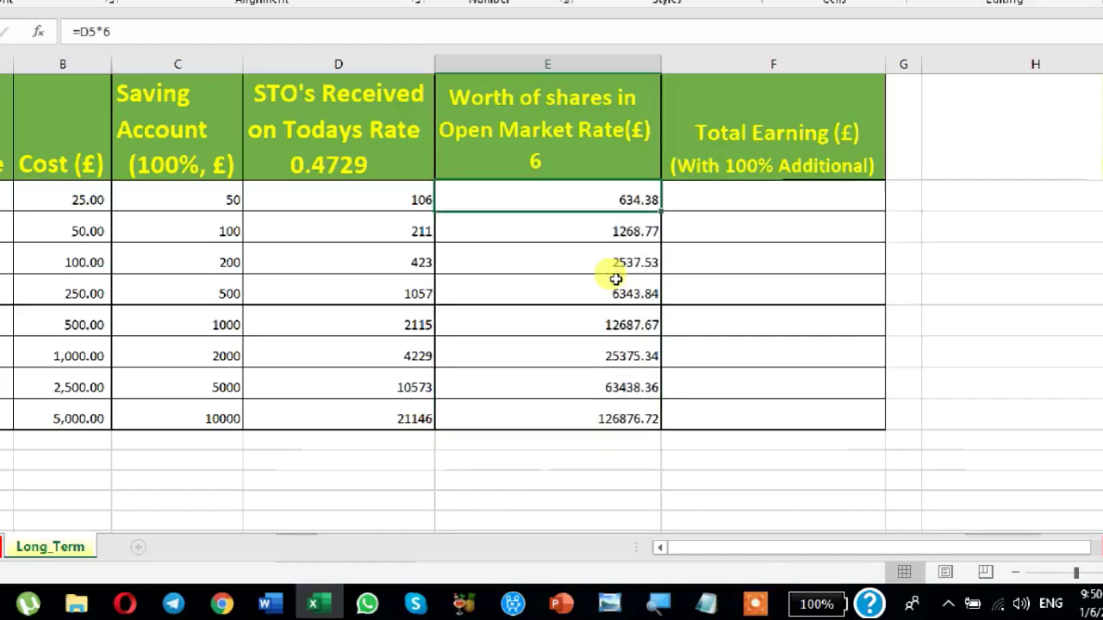
{"action": "key", "text": "shift+Down"}
{"action": "key", "text": "shift+Down"}
{"action": "key", "text": "shift+Down"}
{"action": "key", "text": "shift+Down"}
{"action": "key", "text": "shift+Down"}
{"action": "key", "text": "shift+Down"}
{"action": "key", "text": "shift+Down"}
{"action": "key", "text": "shift+Down"}
{"action": "key", "text": "shift+Down"}
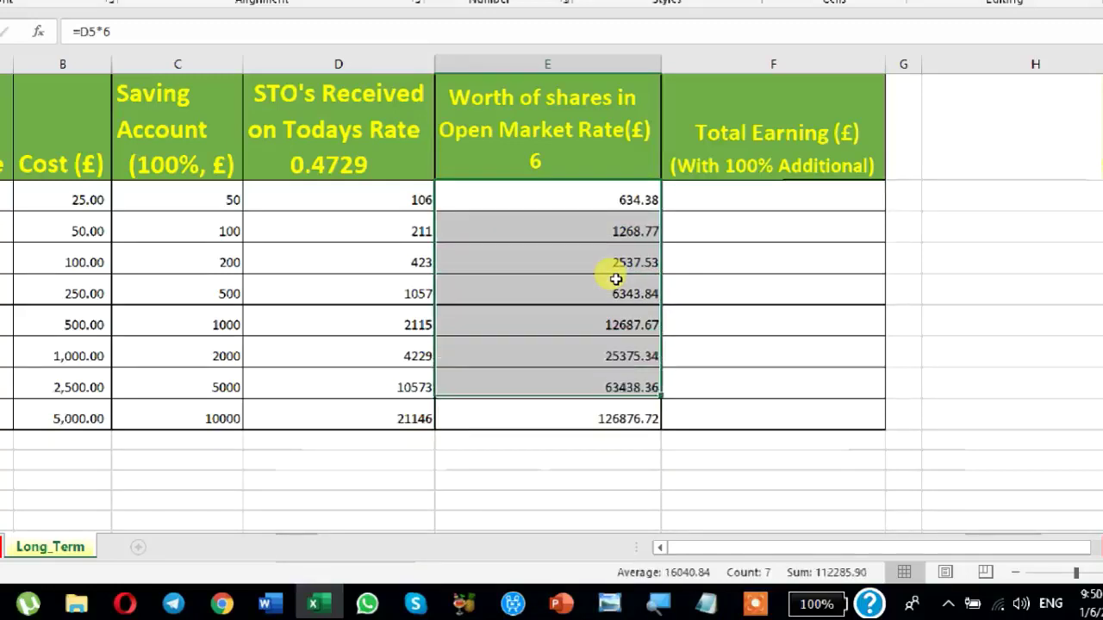
{"action": "key", "text": "shift+Up"}
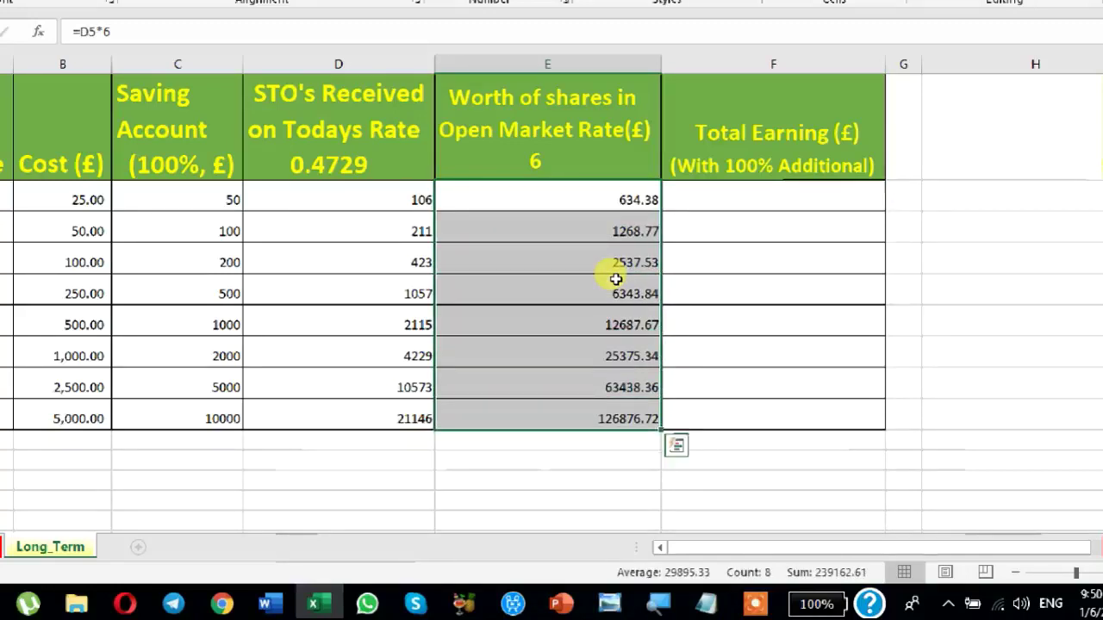
{"action": "key", "text": "ctrl+c"}
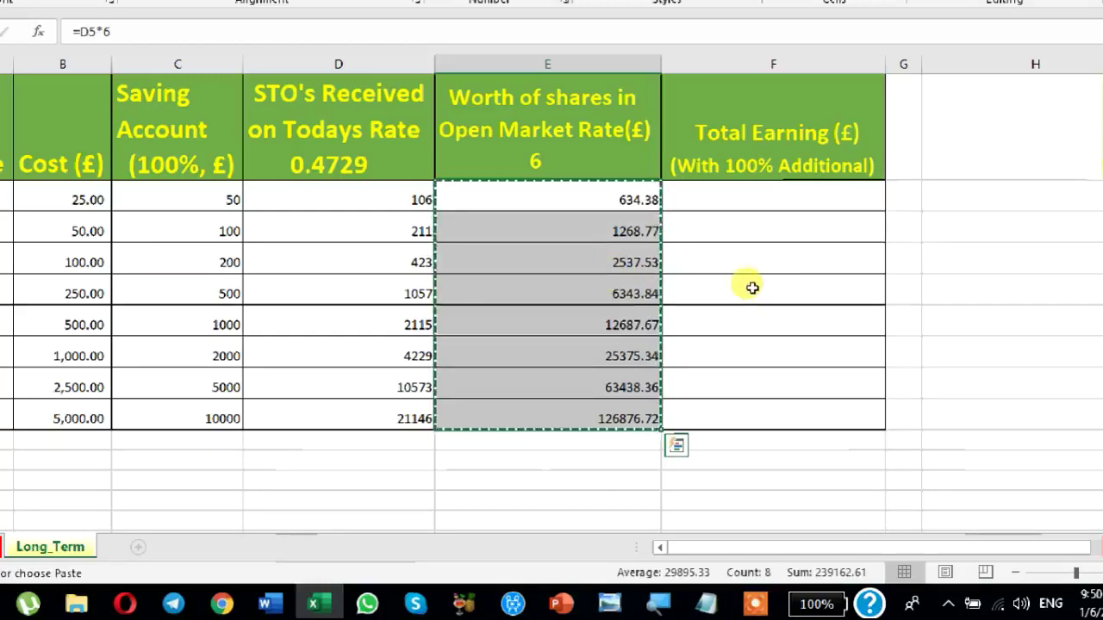
- Paste the copied share worth as values only into the Total Earning column, starting at F5, and inspect the content of F6
{"action": "key", "text": "Right"}
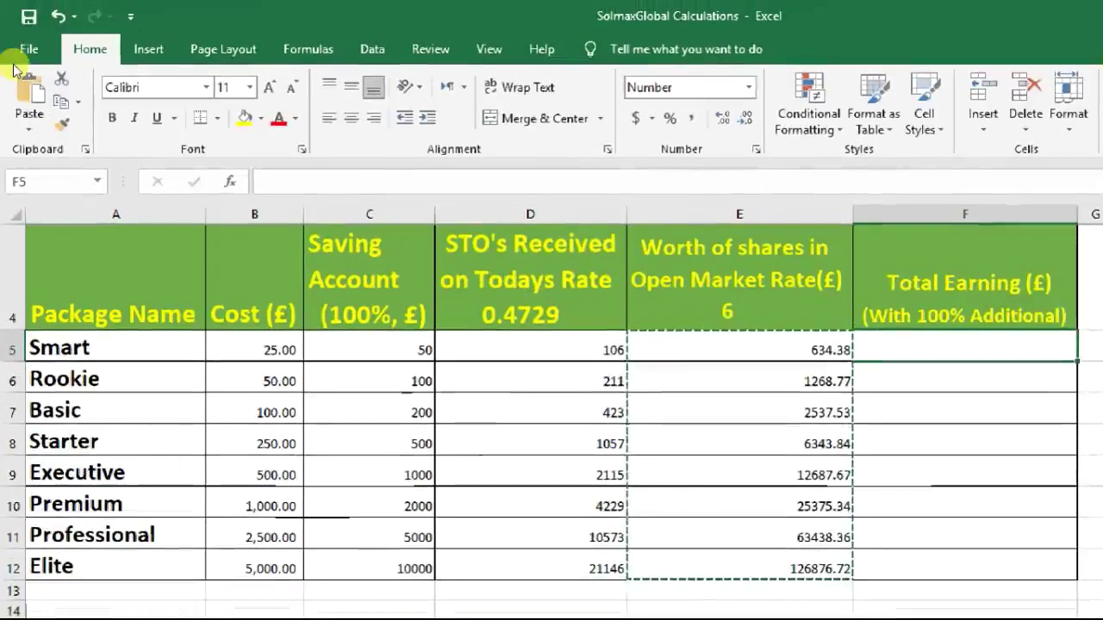
{"action": "left_click", "coordinate": [32, 109]}
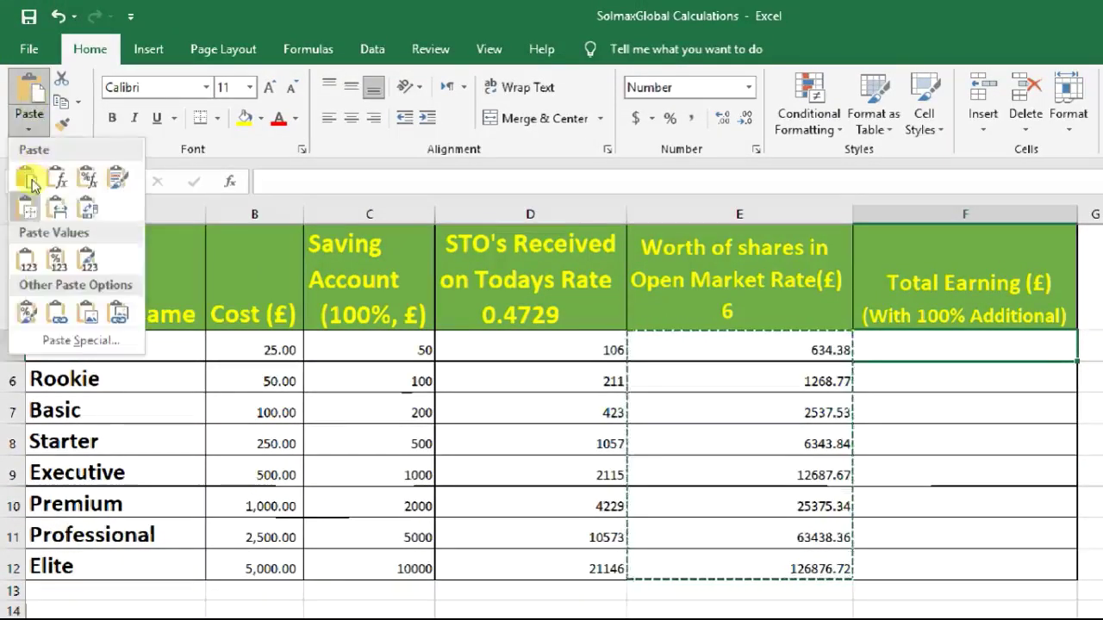
{"action": "left_click", "coordinate": [48, 272]}
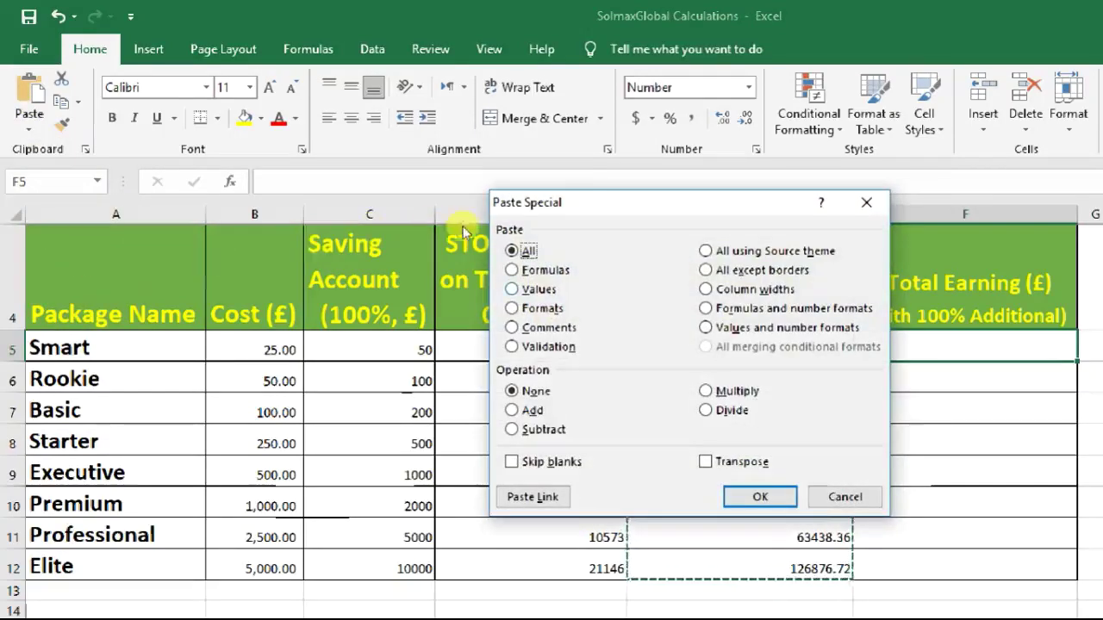
{"action": "key", "text": "v"}
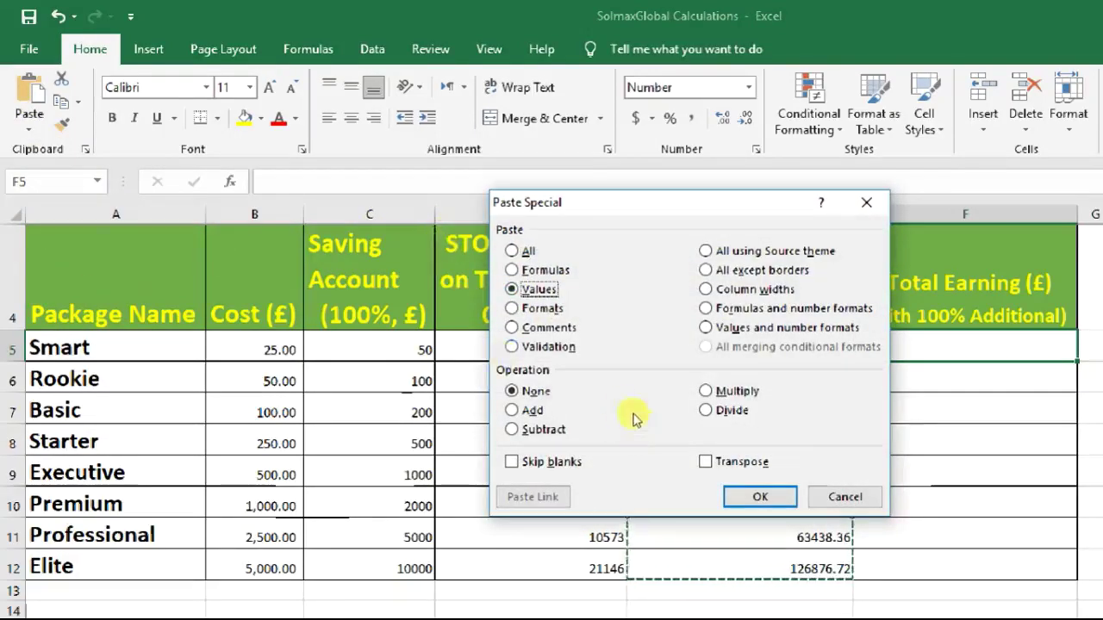
{"action": "key", "text": "Return"}
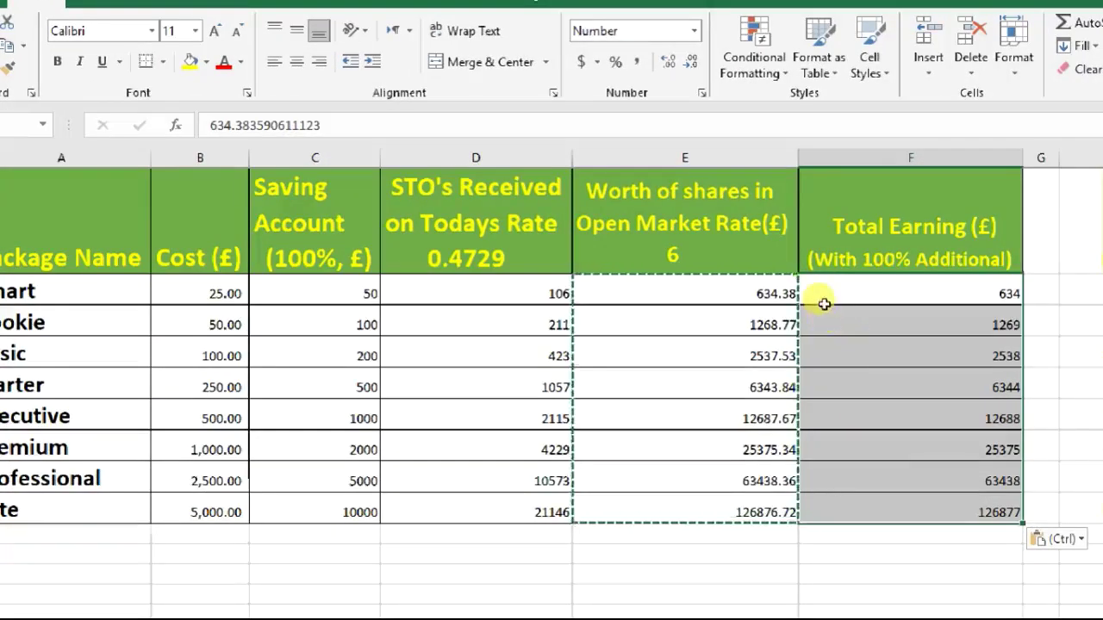
{"action": "key", "text": "Down"}
{"action": "key", "text": "F2"}
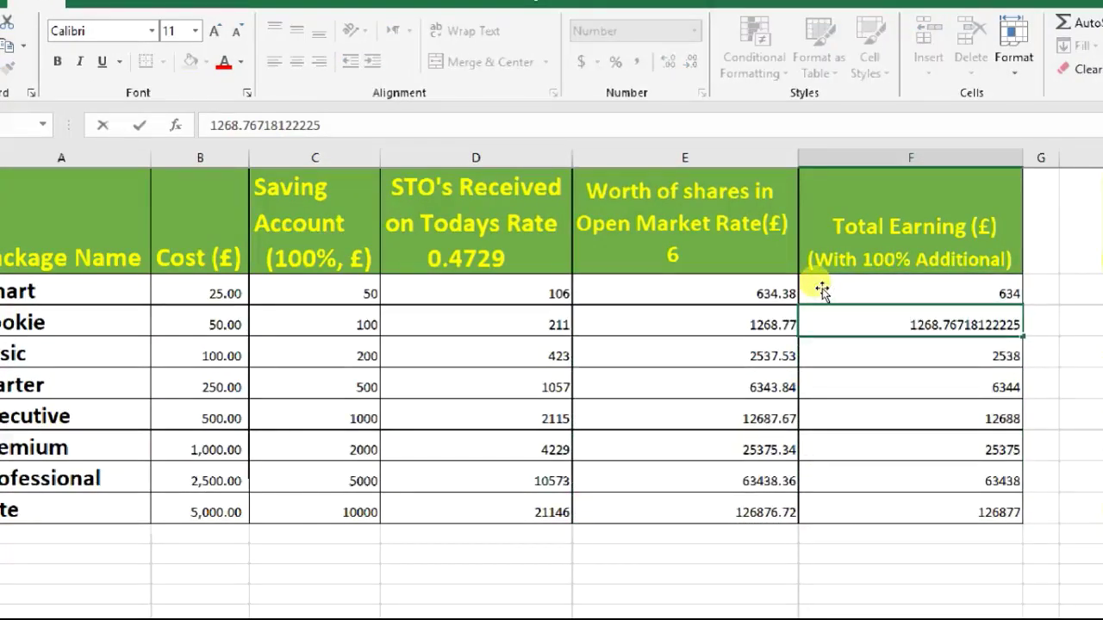
{"action": "key", "text": "Escape"}
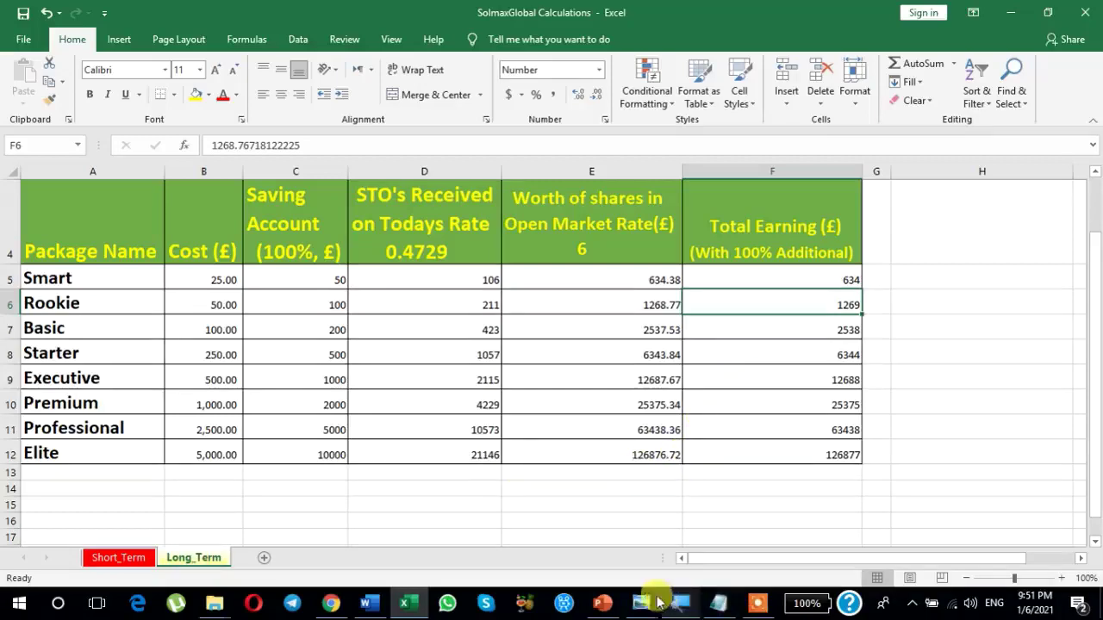
- Compare the long-term Total Earning column with the Package Plan Solmax image in Windows Photo Viewer and return to Excel
{"action": "mouse_move", "coordinate": [641, 603]}
{"action": "left_click", "coordinate": [589, 516]}
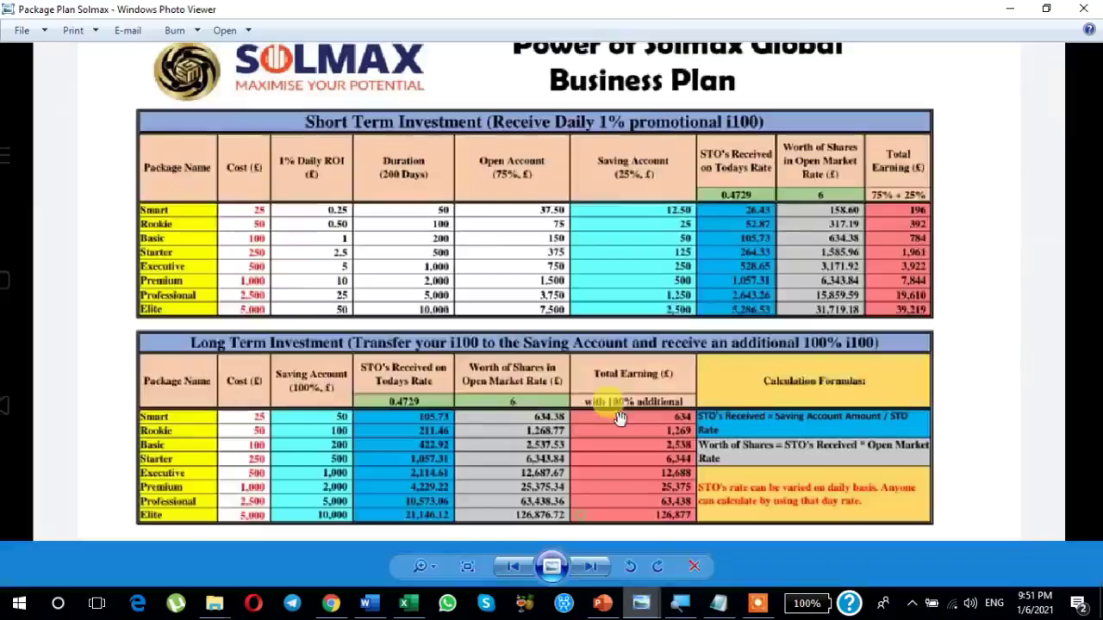
{"action": "scroll", "coordinate": [744, 303], "scroll_direction": "down", "scroll_amount": 1}
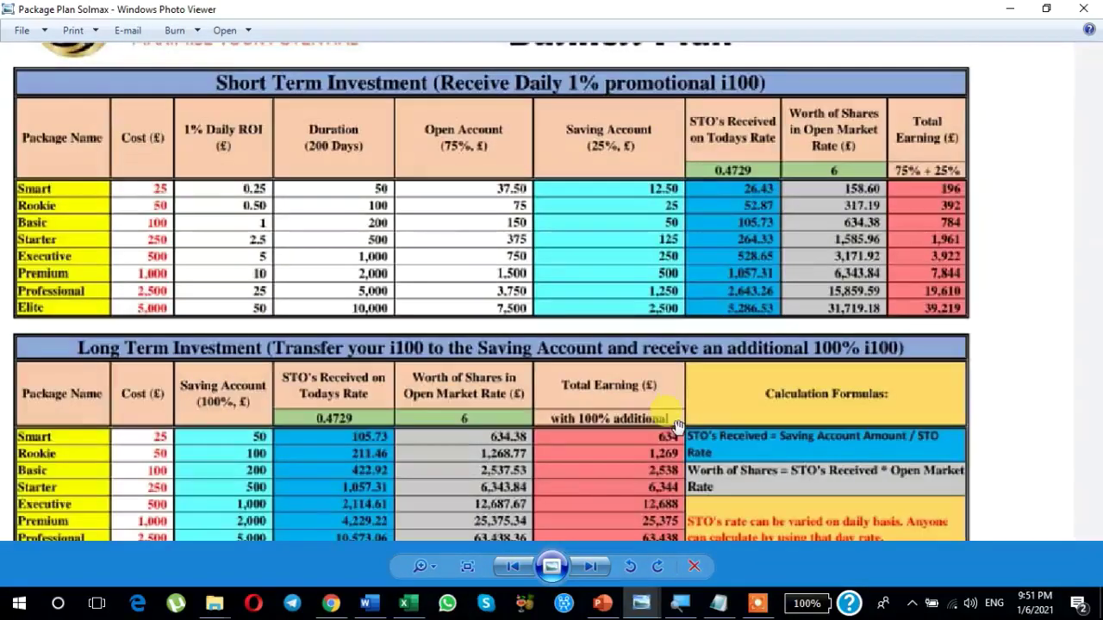
{"action": "scroll", "coordinate": [680, 419], "scroll_direction": "up", "scroll_amount": 1}
{"action": "scroll", "coordinate": [681, 422], "scroll_direction": "down", "scroll_amount": 3}
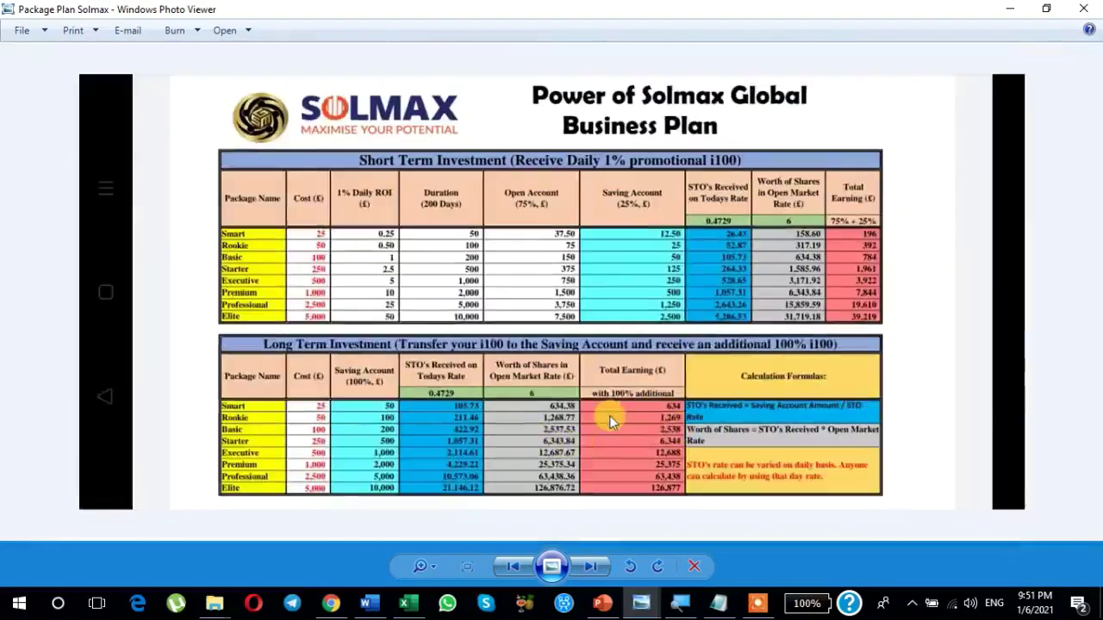
{"action": "left_click", "coordinate": [407, 603]}
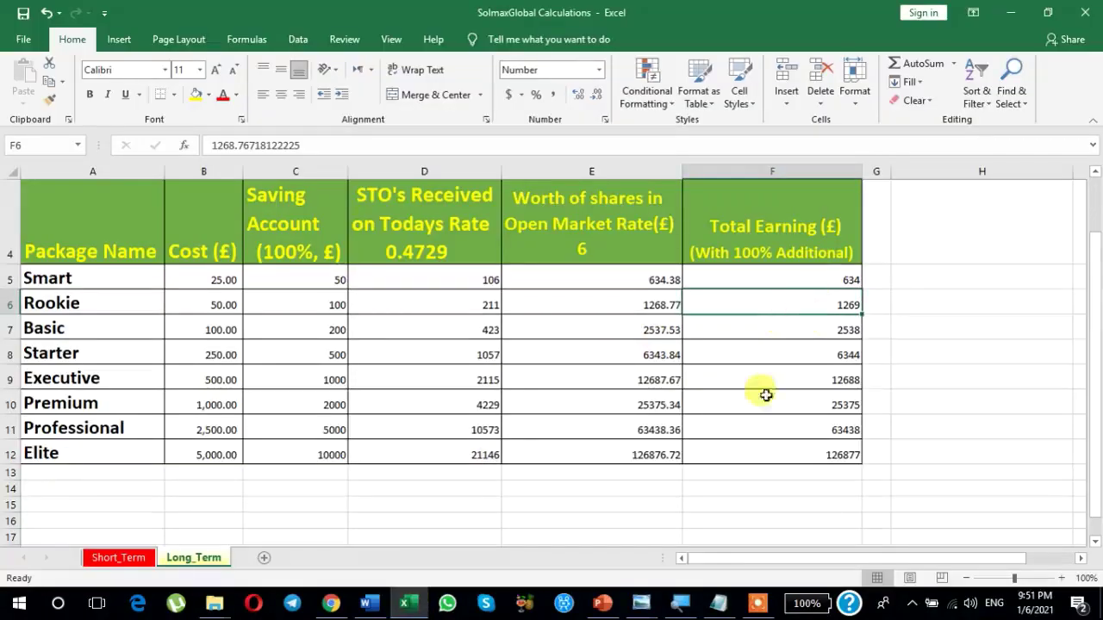
- Switch to the updated solmax presentation in PowerPoint and present the Monthly Profits in Other Currency and Investment Package Plans slides
{"action": "left_click", "coordinate": [602, 603]}
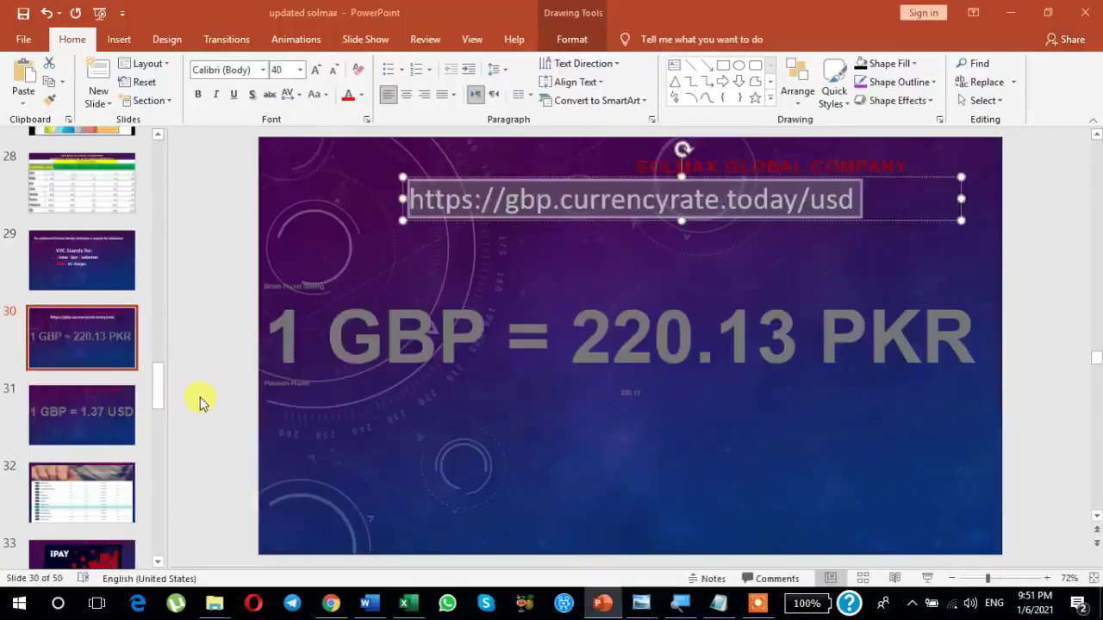
{"action": "mouse_move", "coordinate": [159, 395]}
{"action": "left_mouse_down"}
{"action": "mouse_move", "coordinate": [161, 337]}
{"action": "mouse_move", "coordinate": [160, 373]}
{"action": "left_mouse_up"}
{"action": "left_click", "coordinate": [116, 375]}
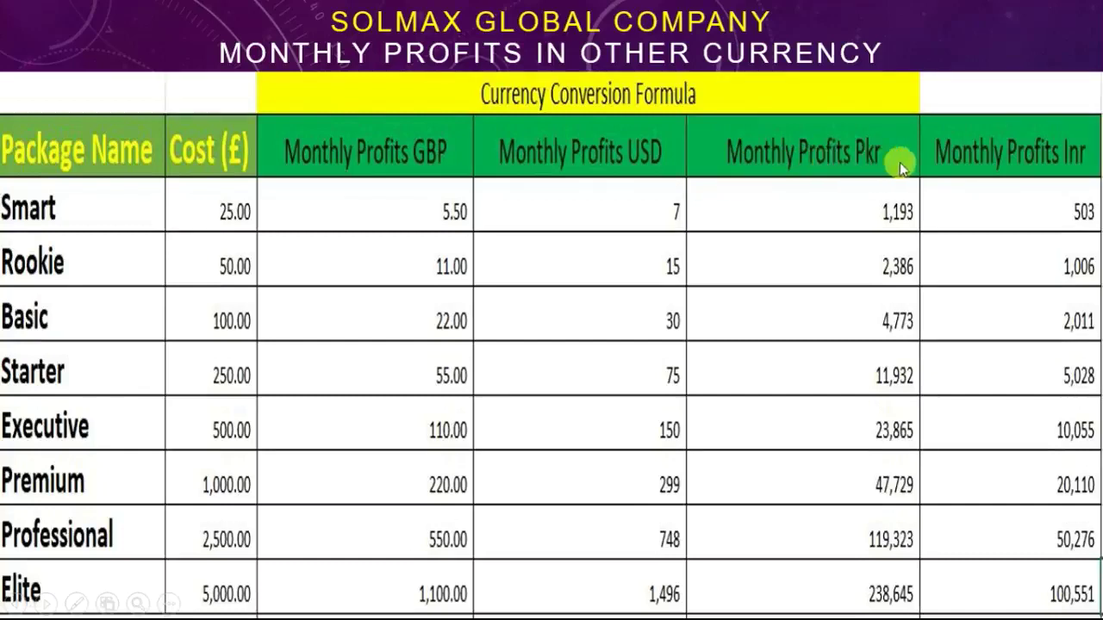
{"action": "left_click", "coordinate": [583, 284]}
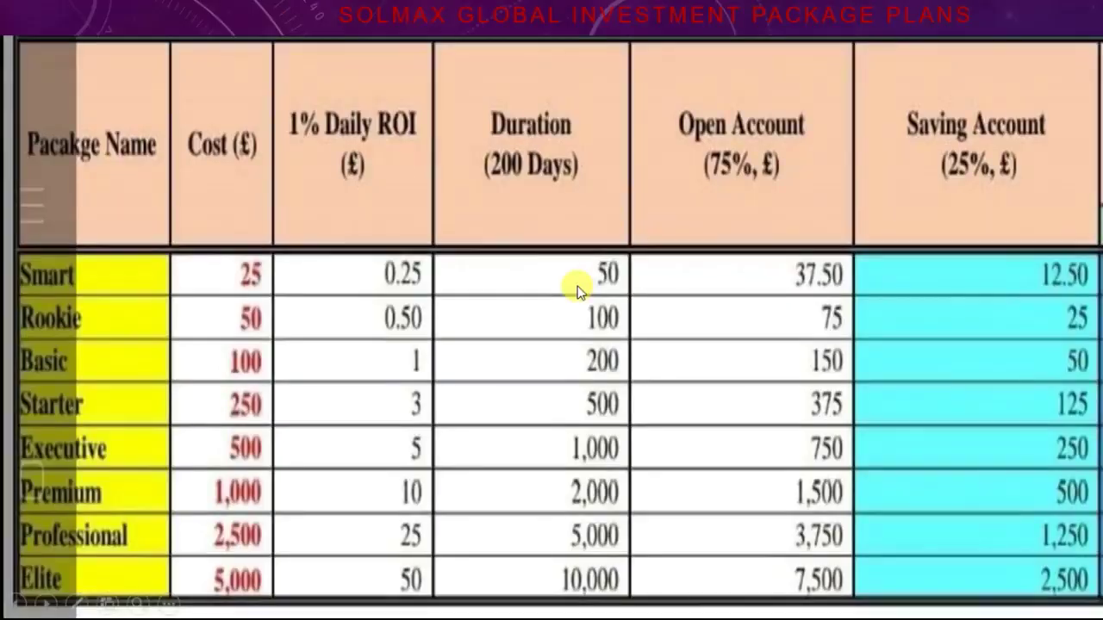
{"action": "left_click", "coordinate": [579, 291]}
{"action": "key", "text": "Right"}
{"action": "key", "text": "Right"}
{"action": "key", "text": "Right"}
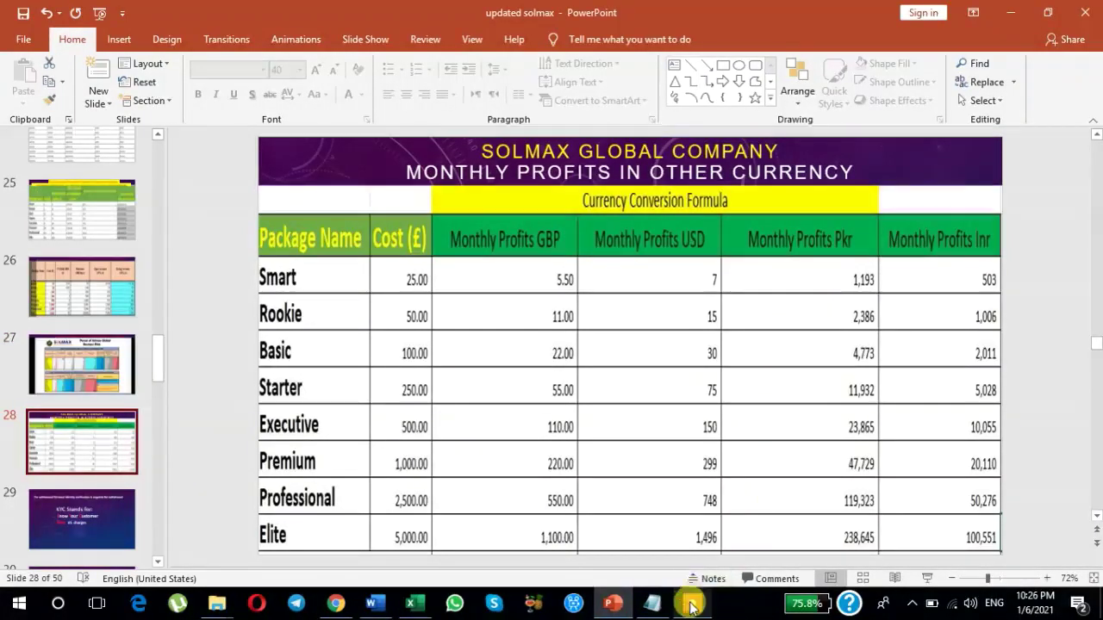
- Go to slide 21 with the Solmax Global Company Abbreviations and present it as a full-screen slide show
{"action": "mouse_move", "coordinate": [692, 606]}
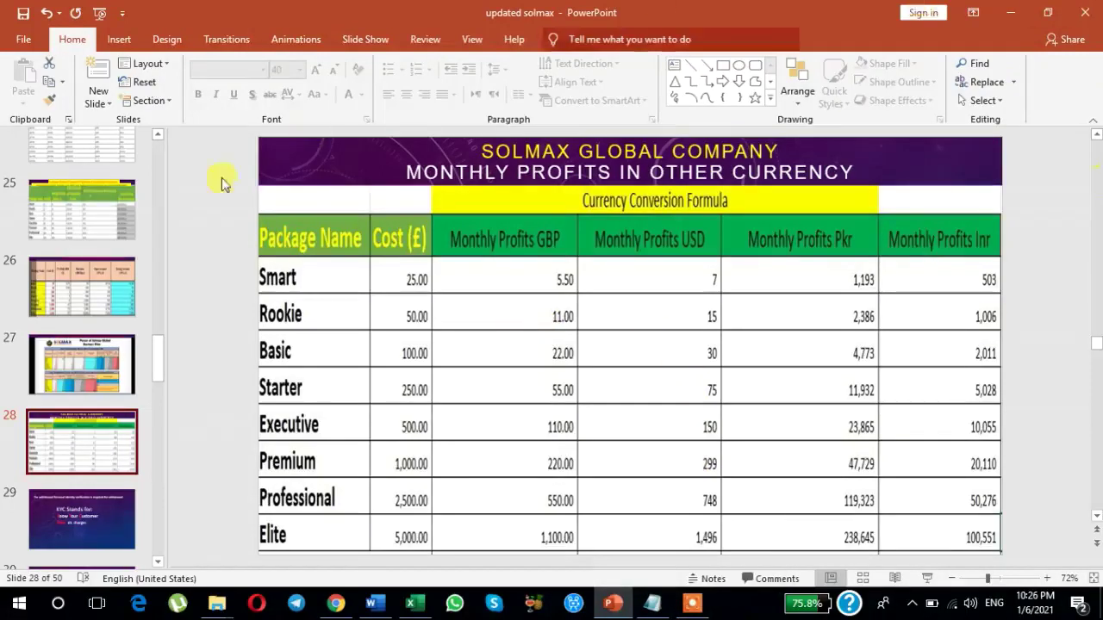
{"action": "left_click_drag", "start_coordinate": [155, 366], "coordinate": [159, 334]}
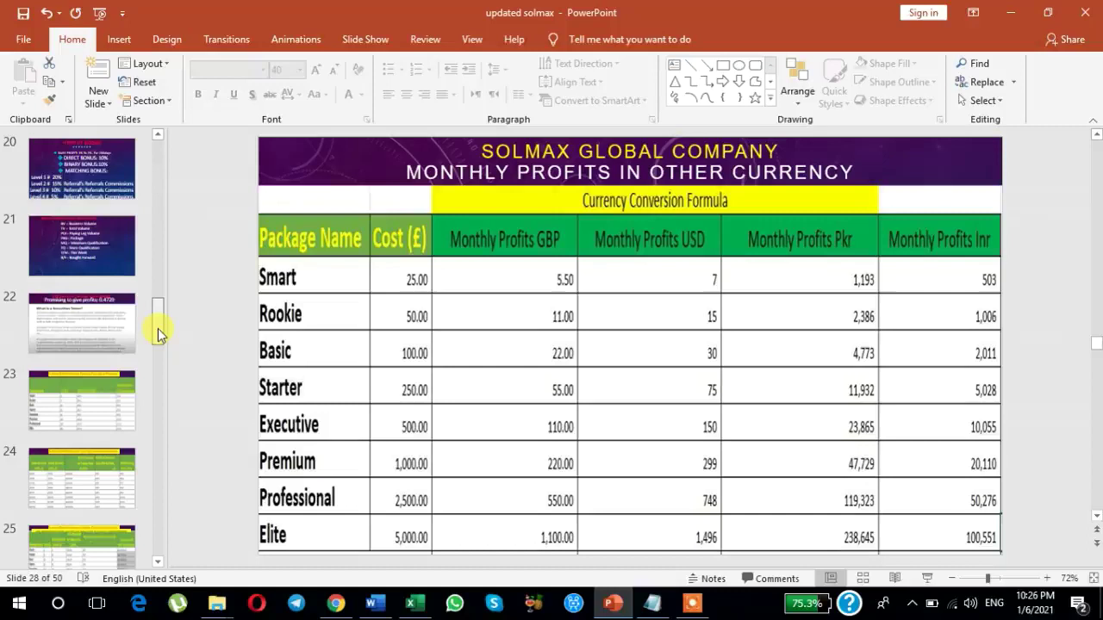
{"action": "left_click", "coordinate": [81, 254]}
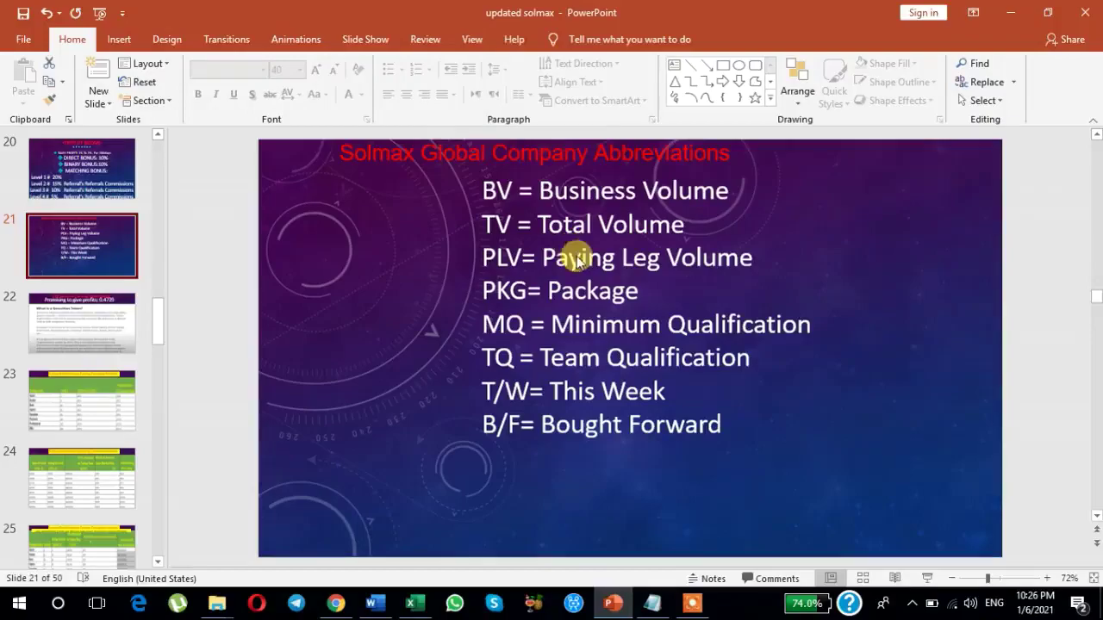
{"action": "key", "text": "shift+F5"}
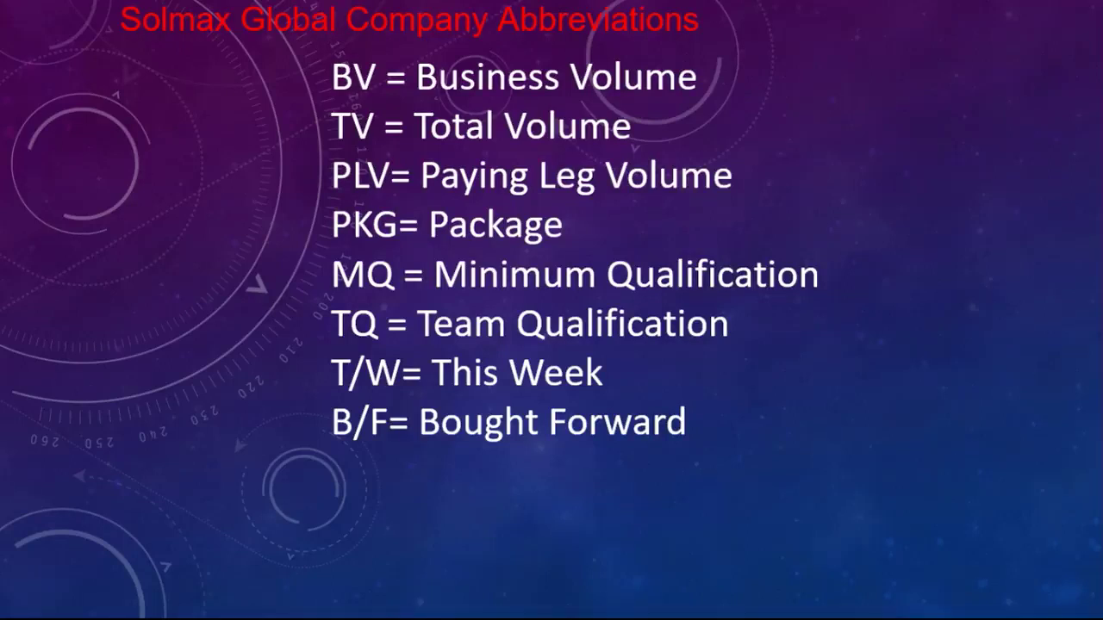
{"action": "key", "text": "Escape"}
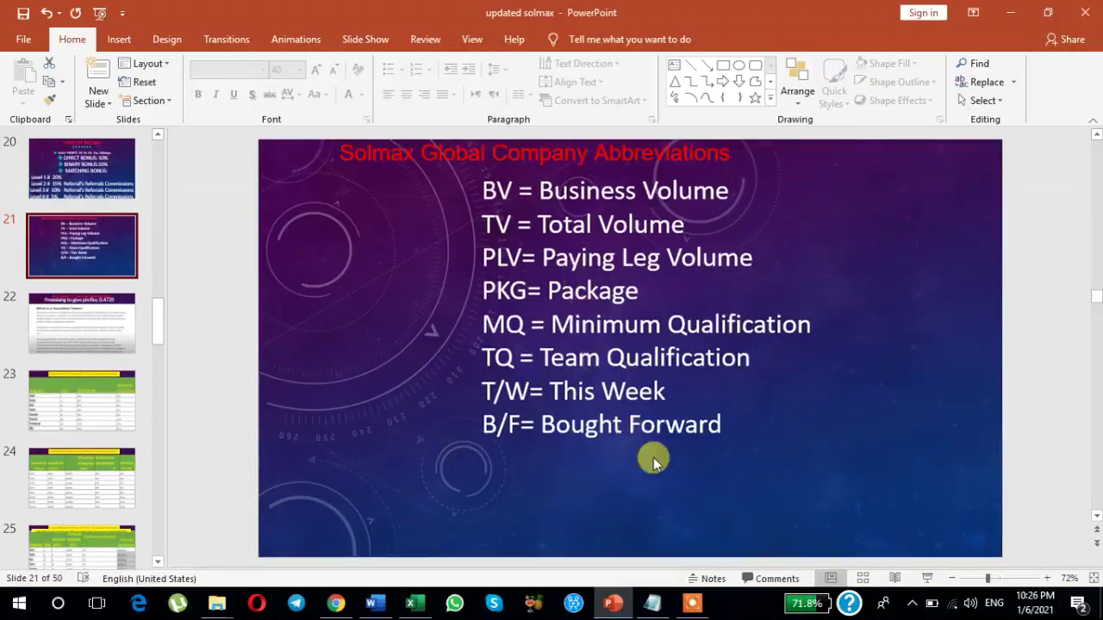
{"action": "mouse_move", "coordinate": [694, 606]}
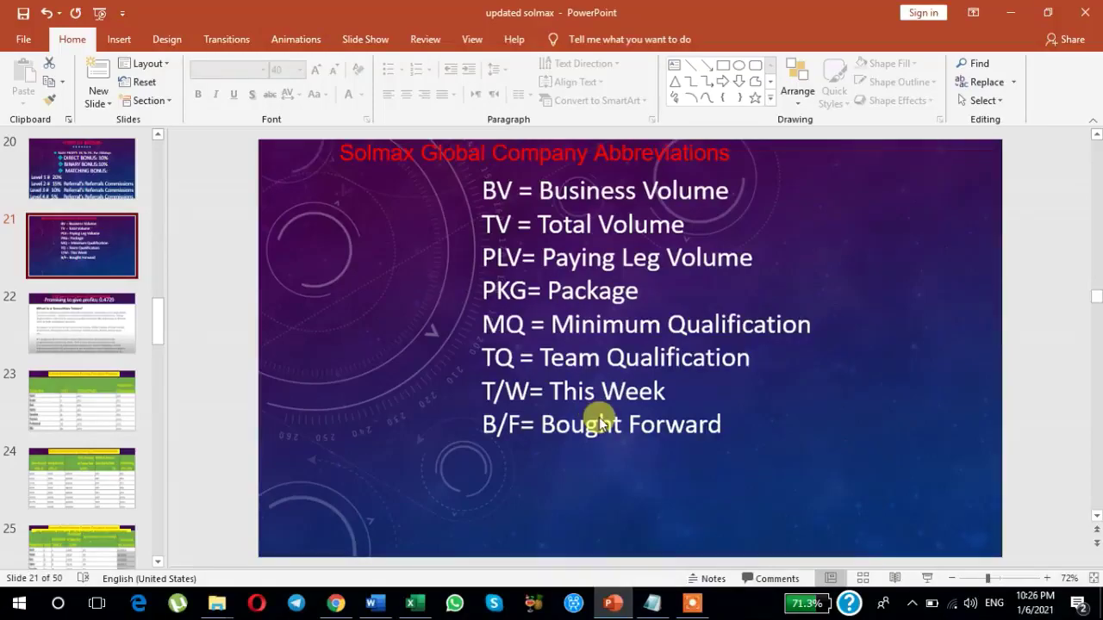
{"action": "key", "text": "shift+F5"}
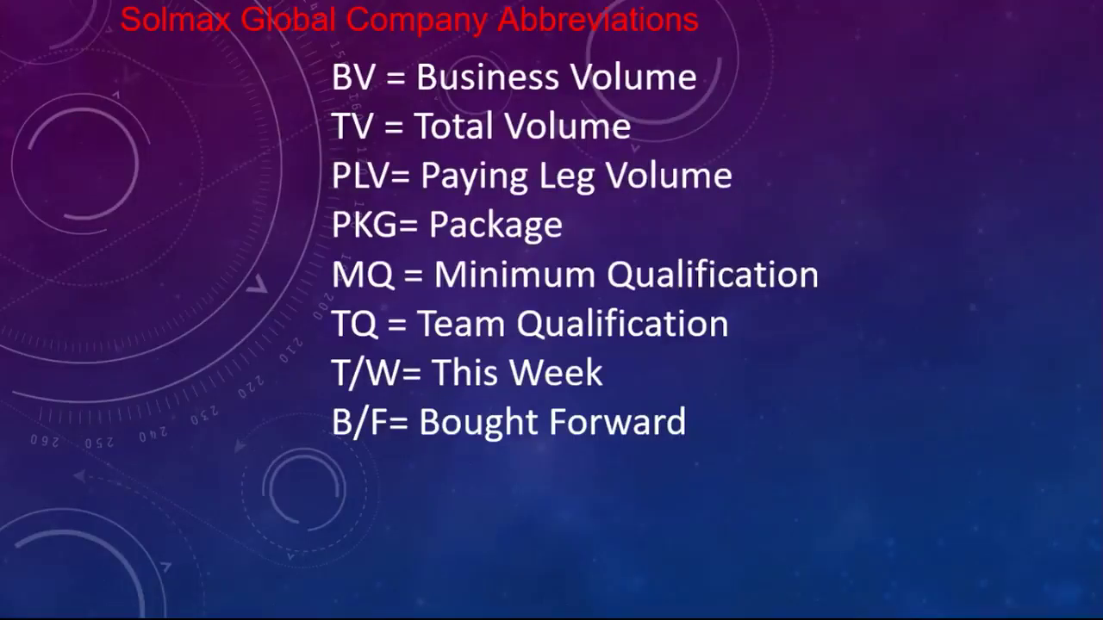